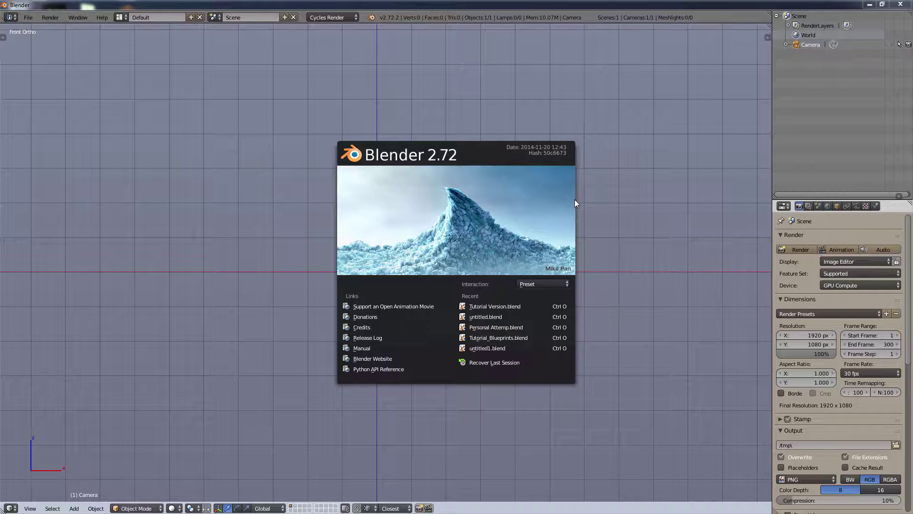
# Dismiss the startup splash screen and angle the empty 3D scene for a perspective on the grid.
pyautogui.click(547, 210)
pyautogui.moveTo(469, 218); pyautogui.dragTo(436, 240, button='middle')
pyautogui.scroll(7, 484, 169)
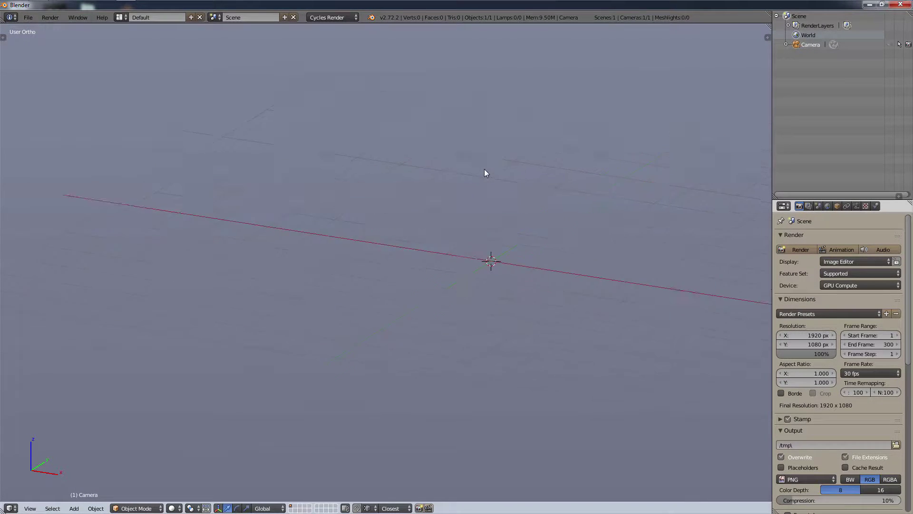
pyautogui.moveTo(498, 221); pyautogui.dragTo(518, 252, button='middle')
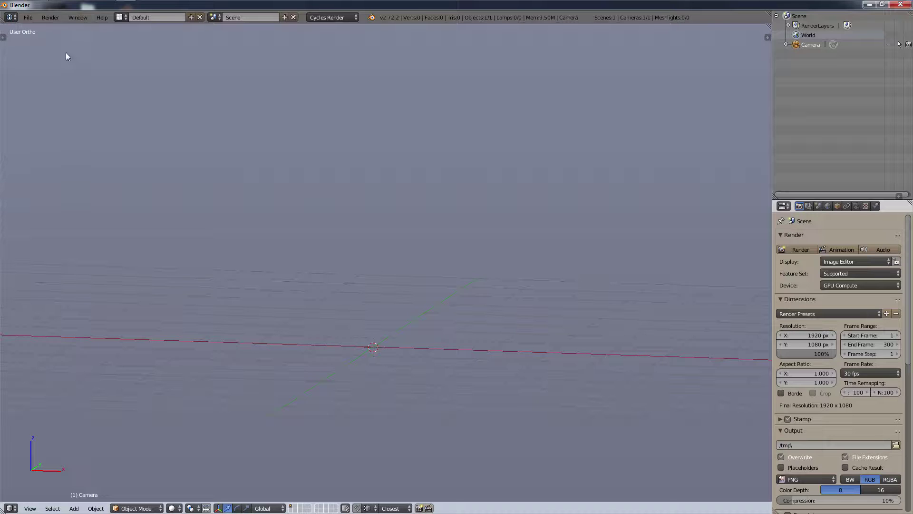
# Search the add-ons in the user preferences for "sapling", check that Add Curve: Sapling is enabled, and close the preferences.
pyautogui.click(28, 18)
pyautogui.click(67, 132)
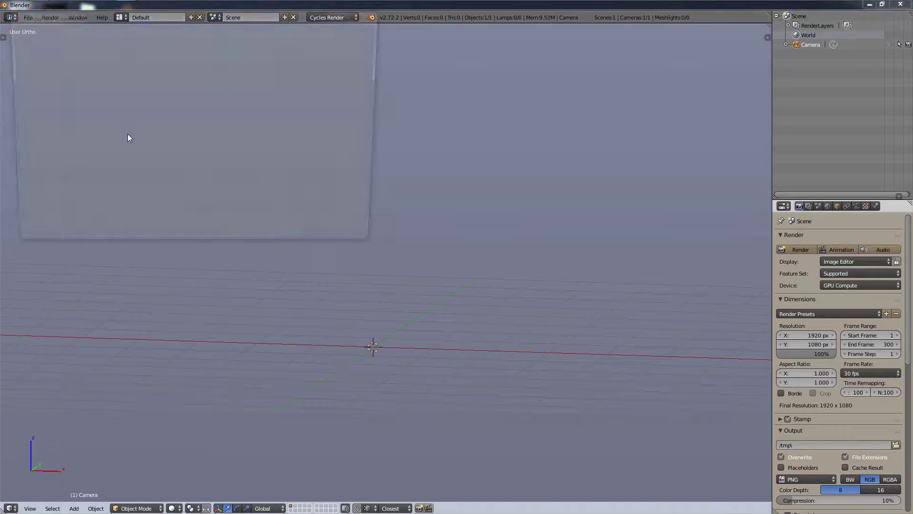
pyautogui.click(186, 32)
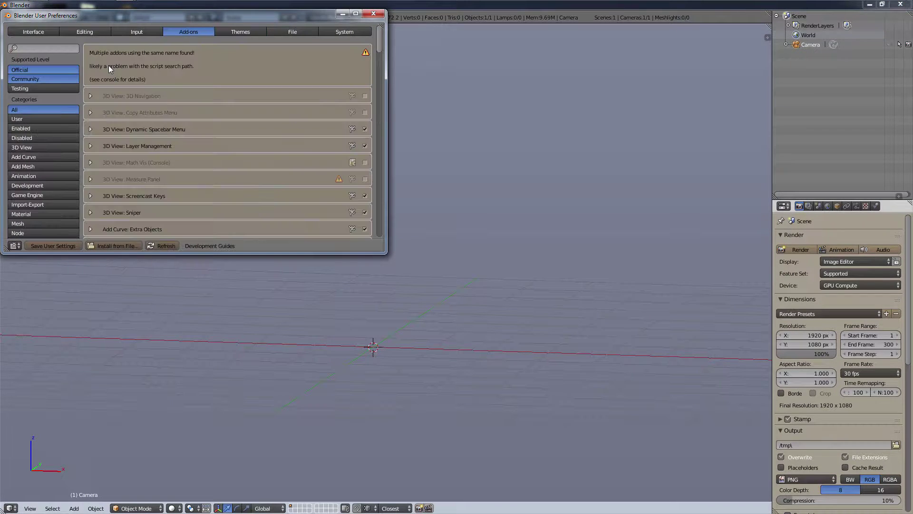
pyautogui.click(62, 47)
pyautogui.write('sapling')
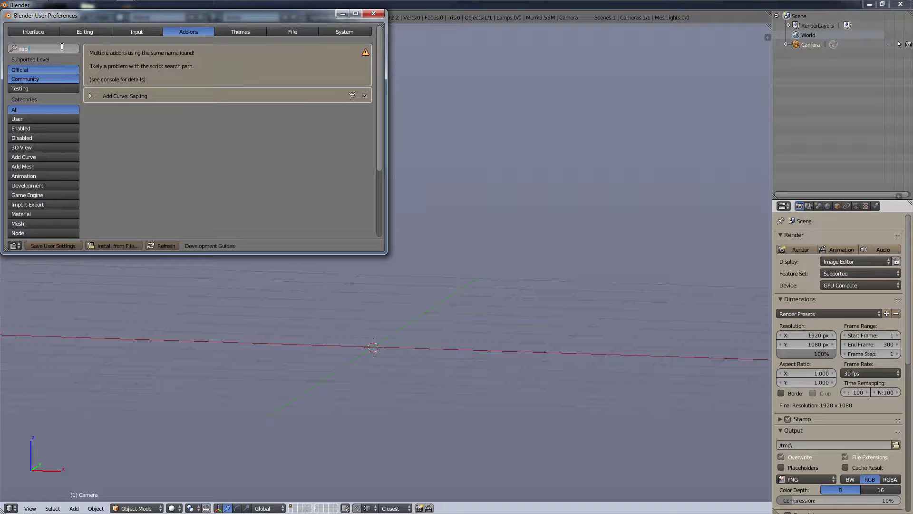
pyautogui.click(91, 96)
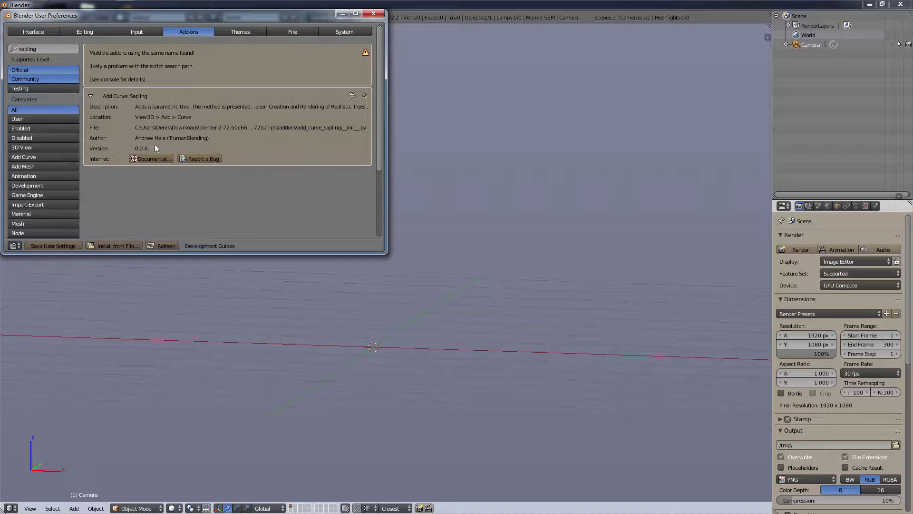
pyautogui.click(365, 96)
pyautogui.click(381, 15)
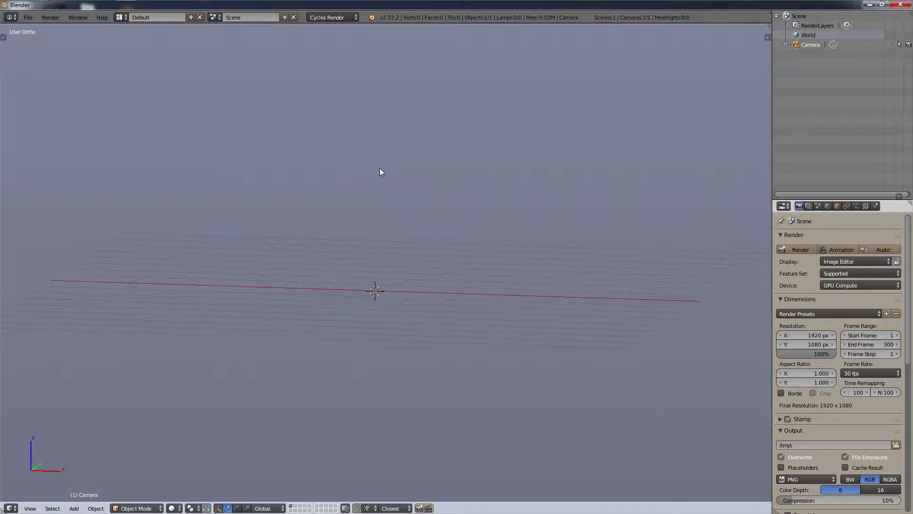
# Set the viewport to the right orthographic view and add a Sapling tree curve at the 3D cursor.
pyautogui.press('KP_3')
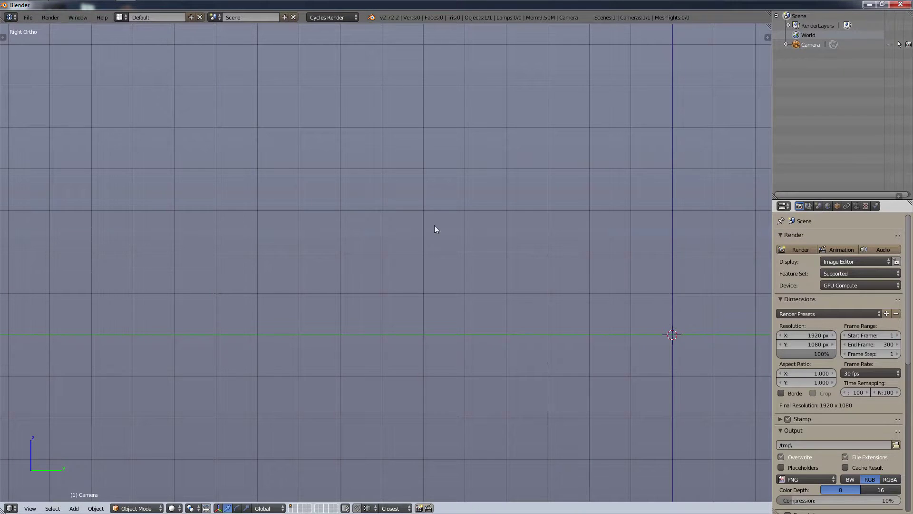
pyautogui.scroll(-6, 510, 233)
pyautogui.keyDown('shift'); pyautogui.moveTo(512, 255); pyautogui.dragTo(467, 276); pyautogui.keyUp('shift')
pyautogui.keyDown('shift'); pyautogui.moveTo(466, 280); pyautogui.dragTo(358, 294, button='middle'); pyautogui.keyUp('shift')
pyautogui.scroll(4, 401, 279)
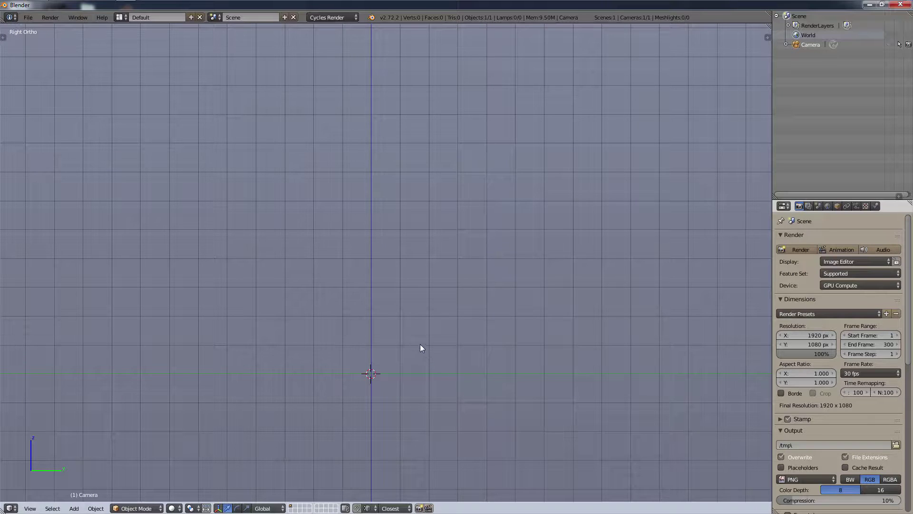
pyautogui.hotkey('shift', 'a')
pyautogui.moveTo(417, 340)
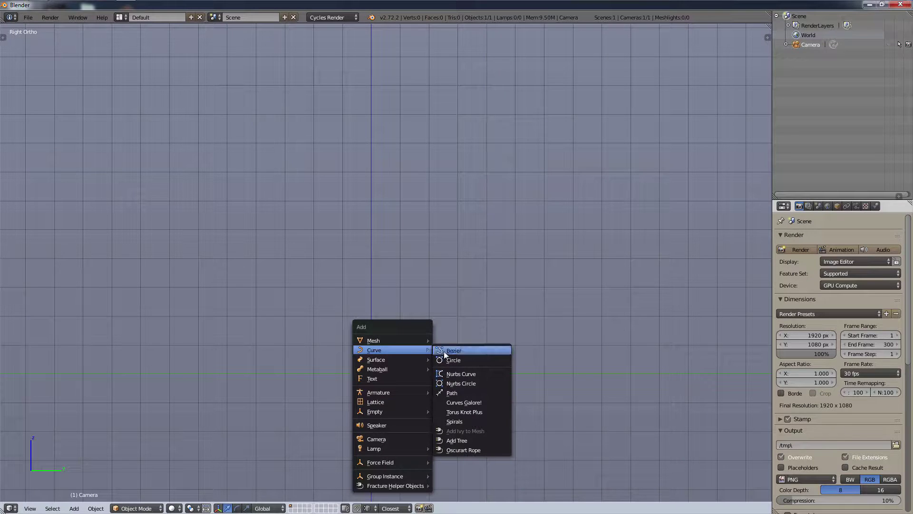
pyautogui.click(471, 441)
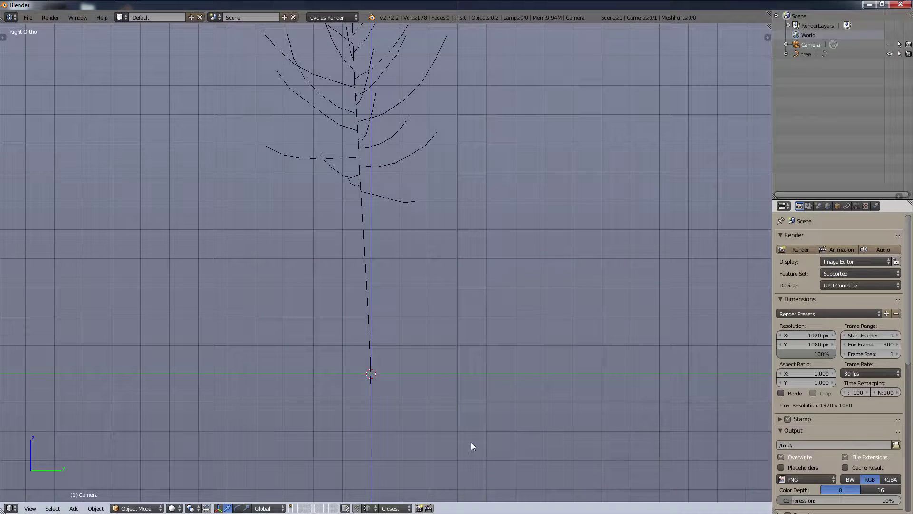
# Frame the whole new tree and look over its Add Tree settings in the pop-up.
pyautogui.scroll(-3, 449, 302)
pyautogui.keyDown('shift'); pyautogui.moveTo(461, 275); pyautogui.dragTo(500, 310, button='middle'); pyautogui.keyUp('shift')
pyautogui.scroll(2, 494, 309)
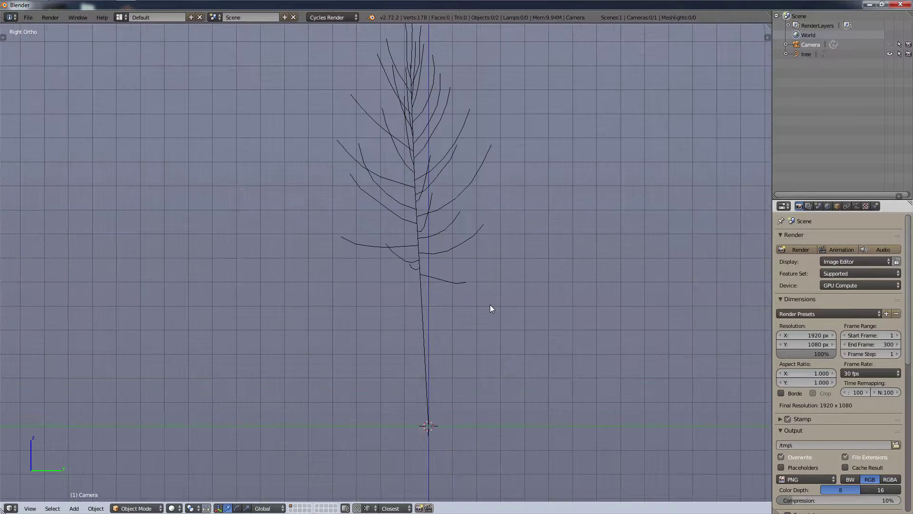
pyautogui.scroll(-2, 491, 319)
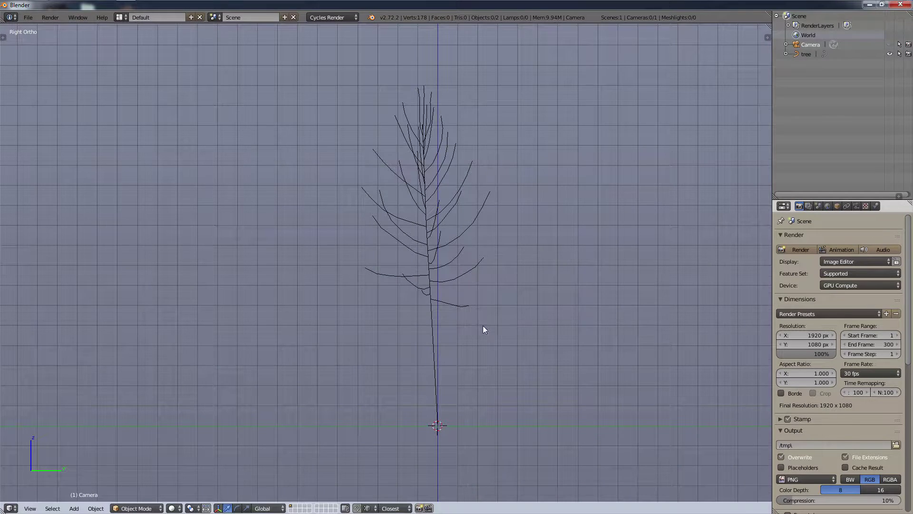
pyautogui.scroll(-1, 484, 328)
pyautogui.press('F6')
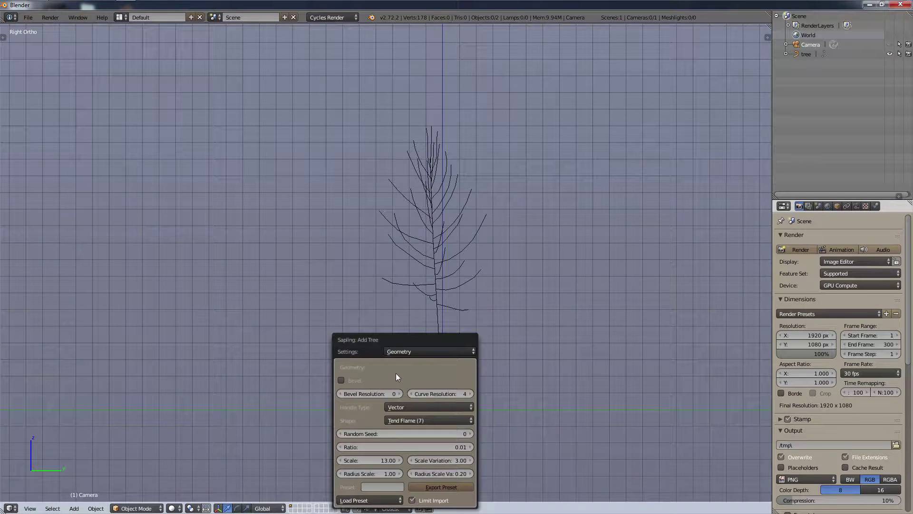
pyautogui.press('F6')
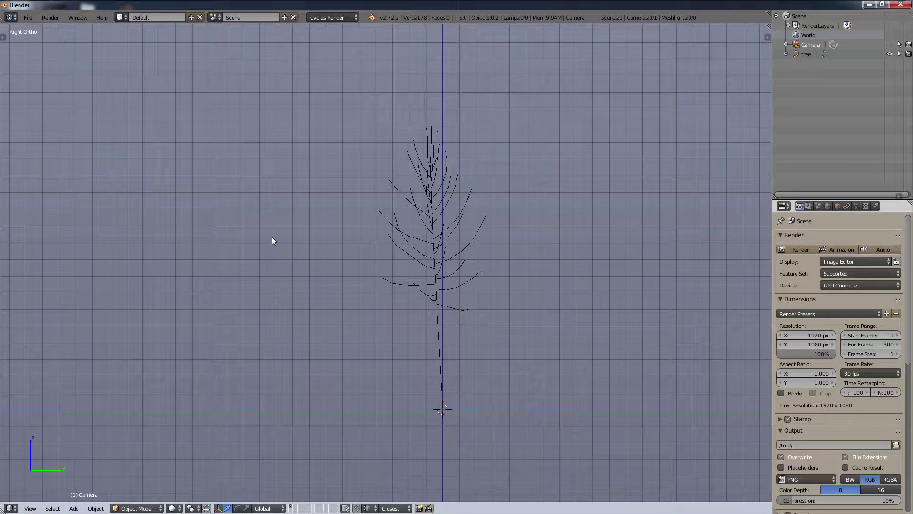
# Maximize the 3D viewport and show the tool shelf, enlarged enough to fit all the Add Tree settings.
pyautogui.hotkey('ctrl', 'Up')
pyautogui.press('t')
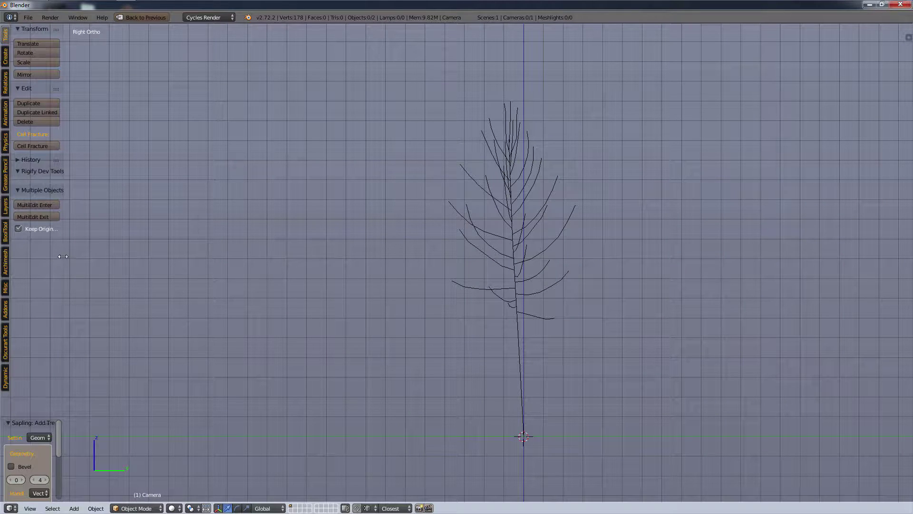
pyautogui.moveTo(63, 245); pyautogui.dragTo(309, 244)
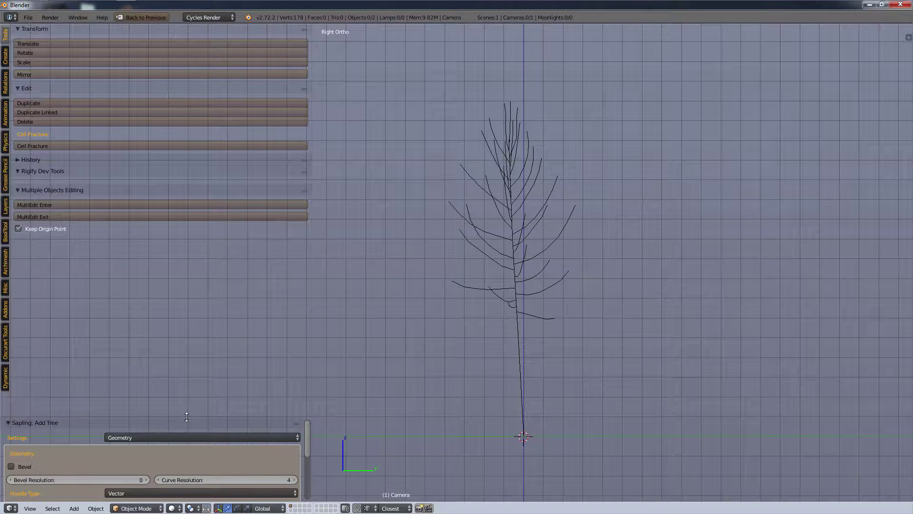
pyautogui.moveTo(187, 416); pyautogui.dragTo(202, 245)
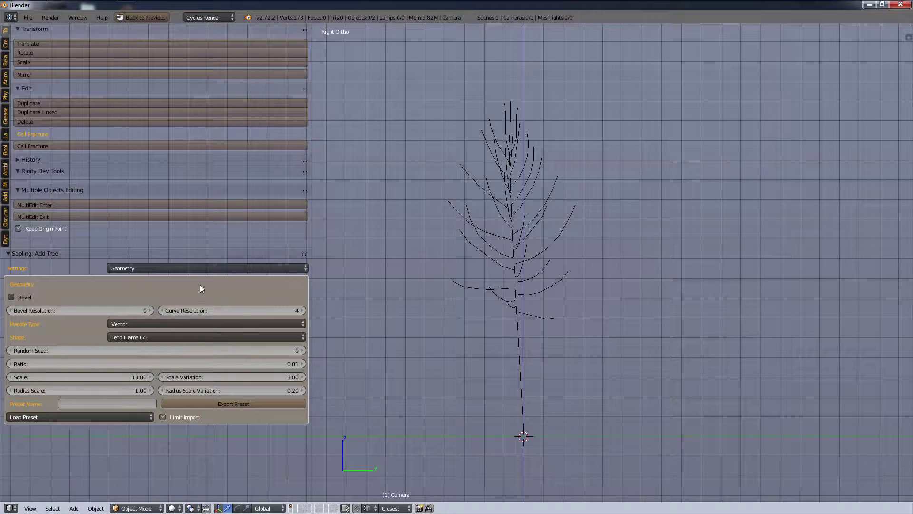
# Enable Bevel in the tree's geometry settings to give the trunk and branches thickness.
pyautogui.click(30, 297)
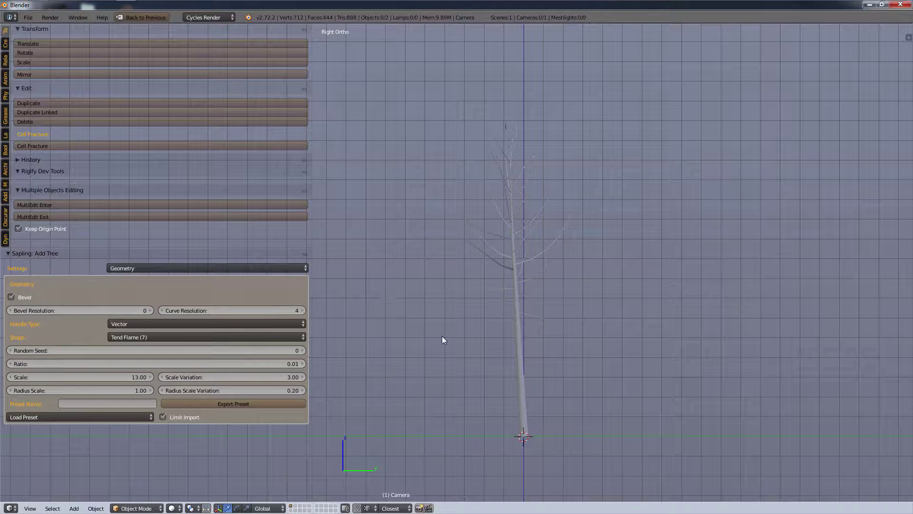
pyautogui.scroll(5, 441, 336)
pyautogui.scroll(-3, 455, 141)
pyautogui.scroll(1, 480, 208)
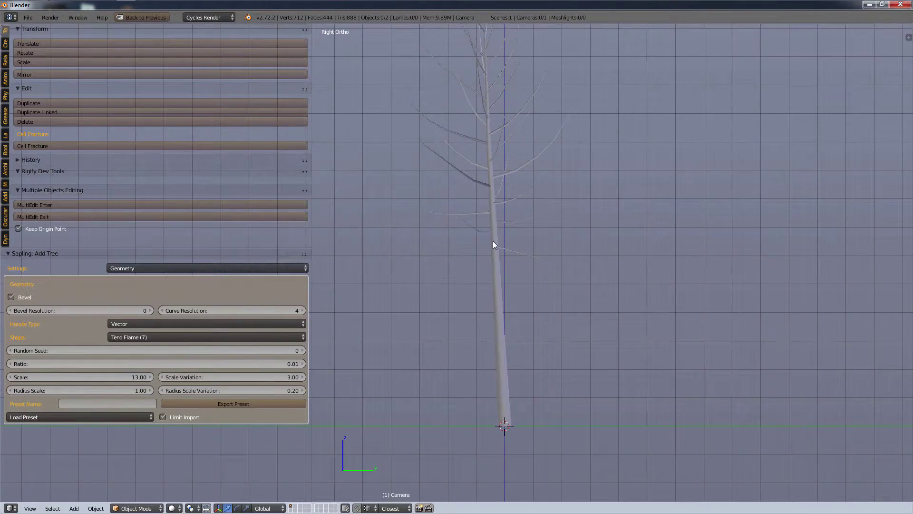
pyautogui.scroll(-2, 492, 243)
pyautogui.scroll(3, 490, 239)
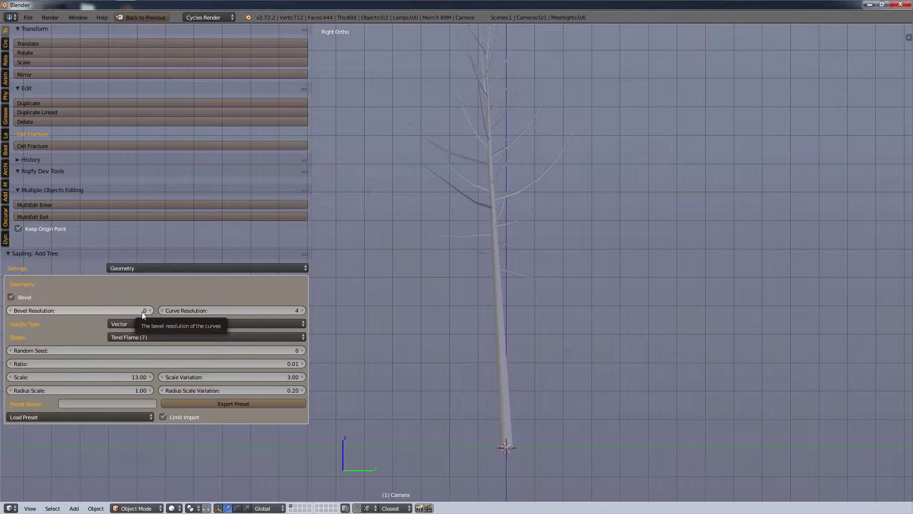
# Set the tree's Bevel Resolution to 2 while viewing the base of the trunk up close.
pyautogui.moveTo(504, 308); pyautogui.dragTo(515, 373, button='middle')
pyautogui.scroll(4, 514, 373)
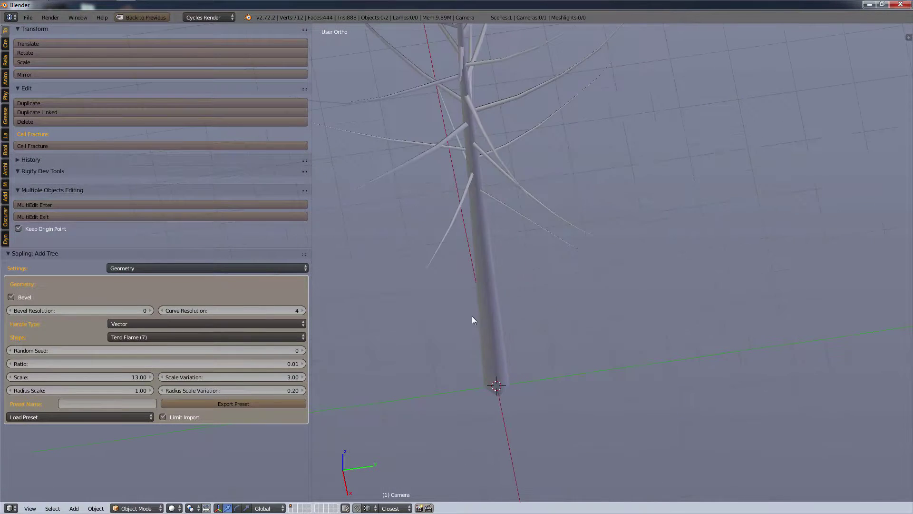
pyautogui.moveTo(472, 316); pyautogui.dragTo(507, 333, button='middle')
pyautogui.scroll(9, 484, 329)
pyautogui.scroll(5, 621, 314)
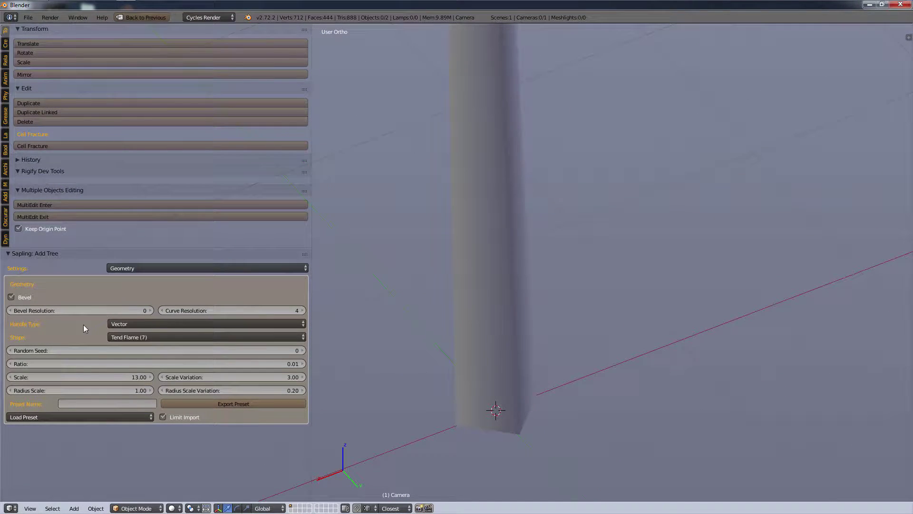
pyautogui.click(149, 310)
pyautogui.click(150, 311)
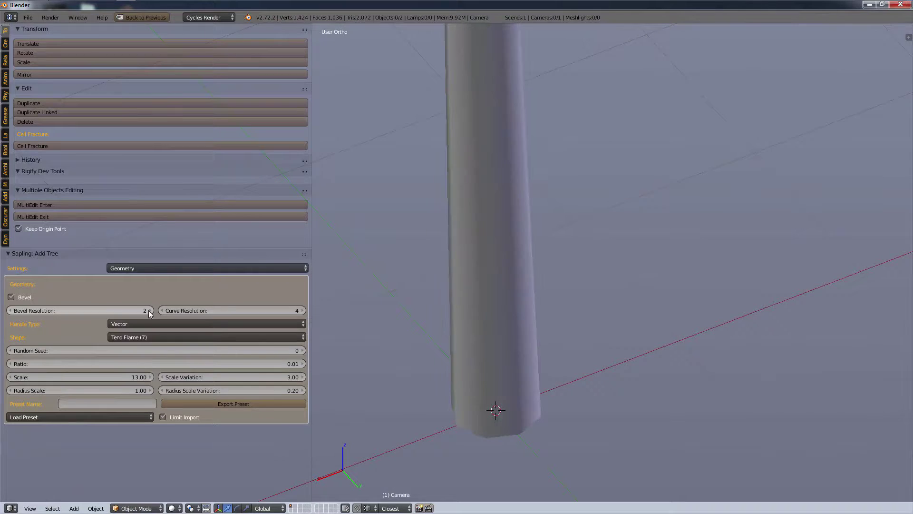
# Examine the smoothness of the beveled trunk up close and the shape of the whole tree from a distance.
pyautogui.moveTo(505, 353); pyautogui.dragTo(463, 338, button='middle')
pyautogui.scroll(-2, 464, 338)
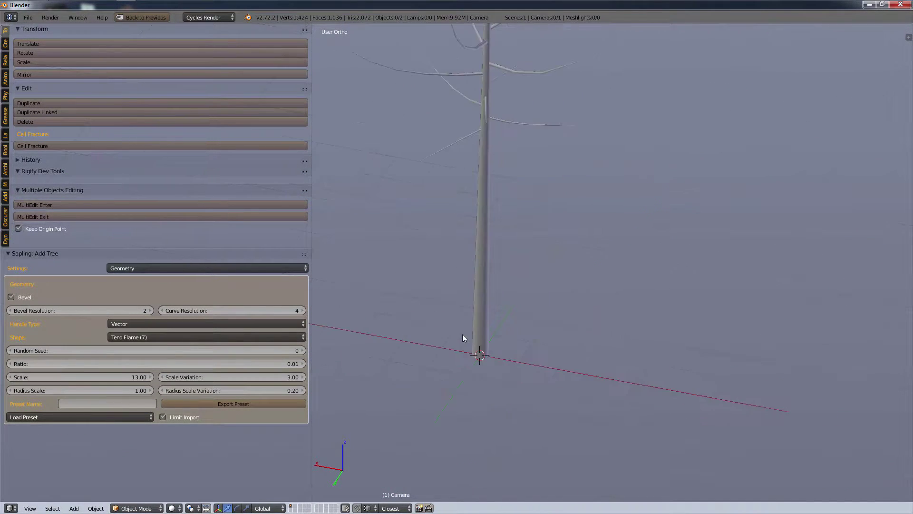
pyautogui.keyDown('shift'); pyautogui.moveTo(477, 278); pyautogui.dragTo(467, 351, button='middle'); pyautogui.keyUp('shift')
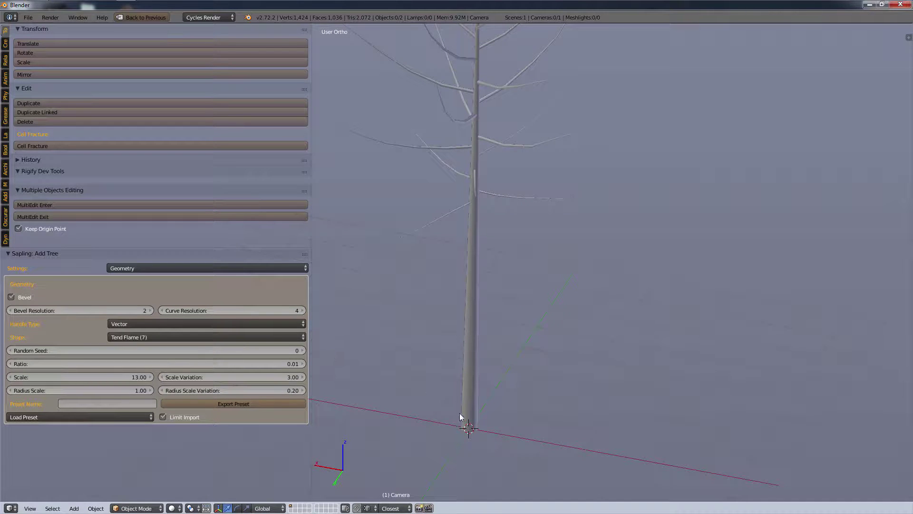
pyautogui.scroll(8, 461, 431)
pyautogui.scroll(1, 464, 431)
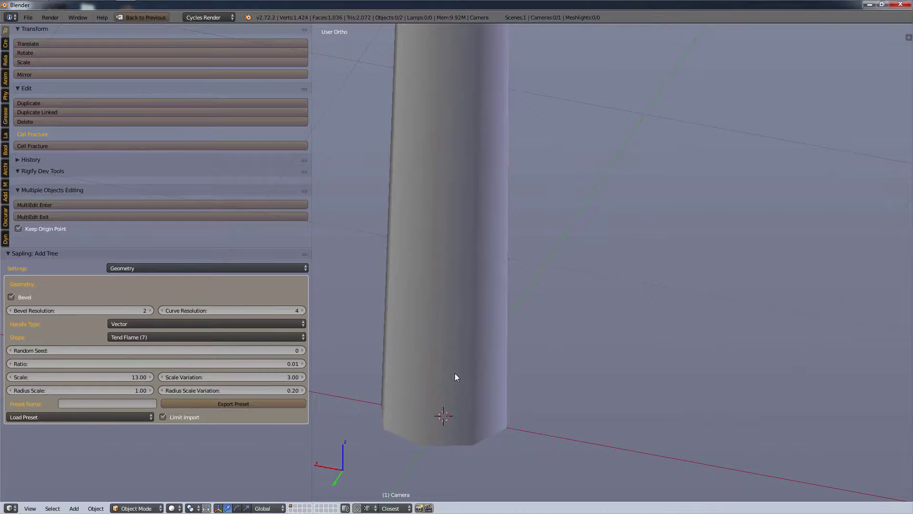
pyautogui.scroll(-8, 454, 373)
pyautogui.moveTo(452, 295); pyautogui.dragTo(478, 370, button='middle')
pyautogui.scroll(-3, 461, 359)
pyautogui.scroll(2, 475, 370)
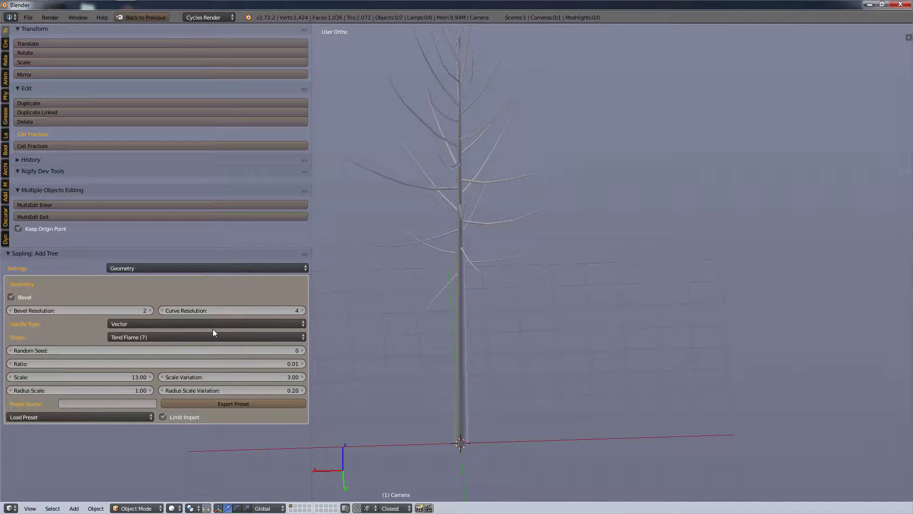
pyautogui.click(212, 325)
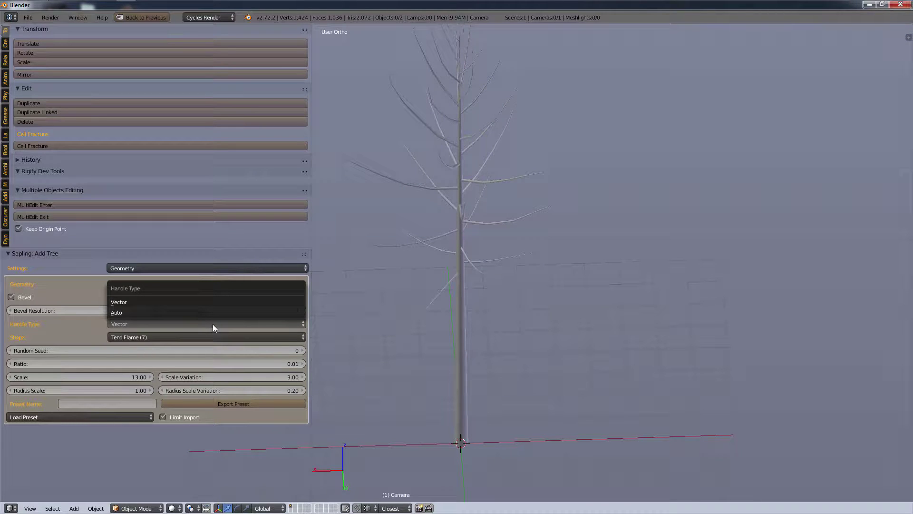
pyautogui.click(213, 324)
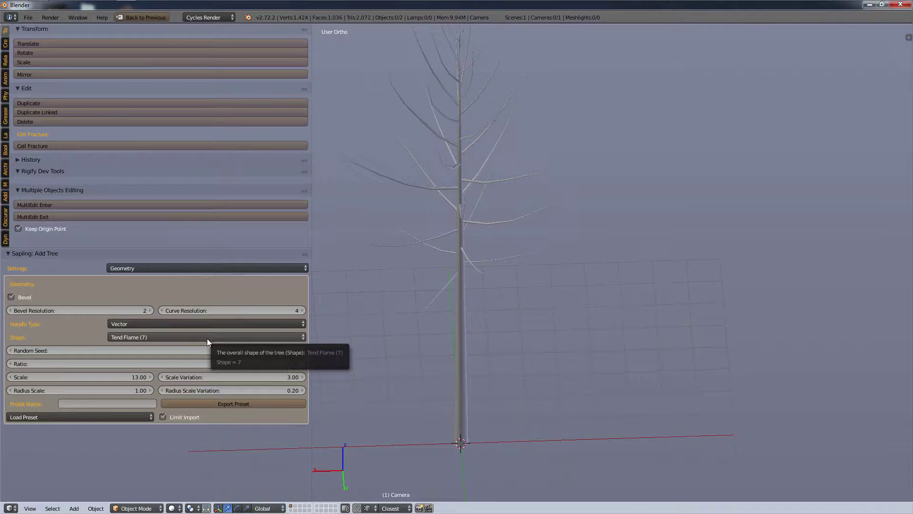
pyautogui.click(207, 338)
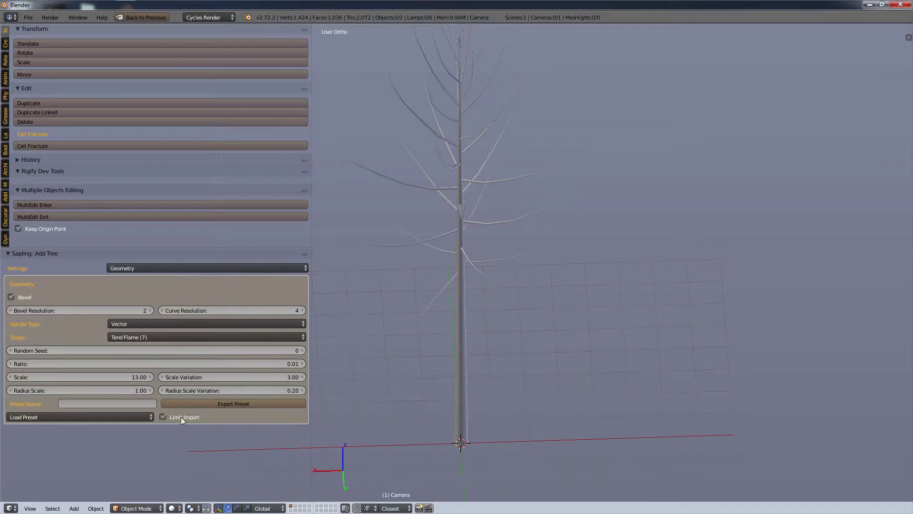
pyautogui.click(143, 417)
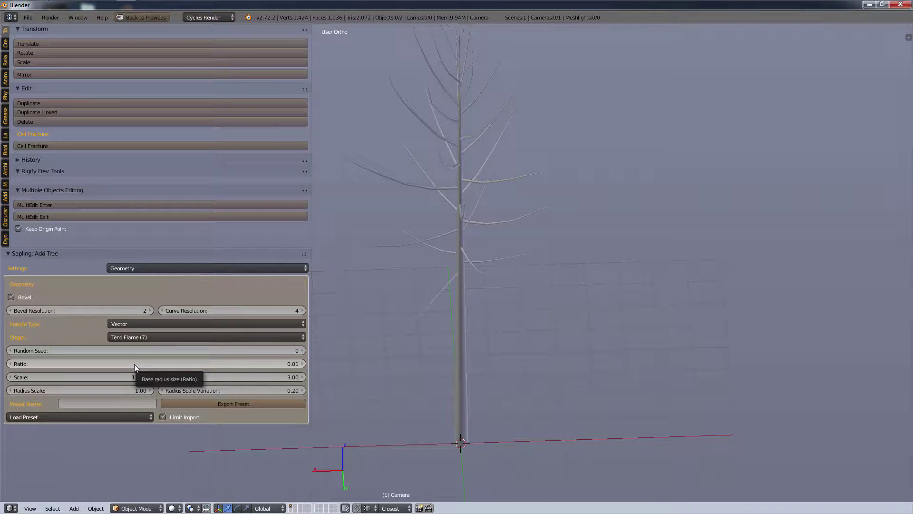
# Try a base radius Ratio of 0.19 on the tree and return it to 0.01.
pyautogui.moveTo(135, 364); pyautogui.dragTo(157, 364)
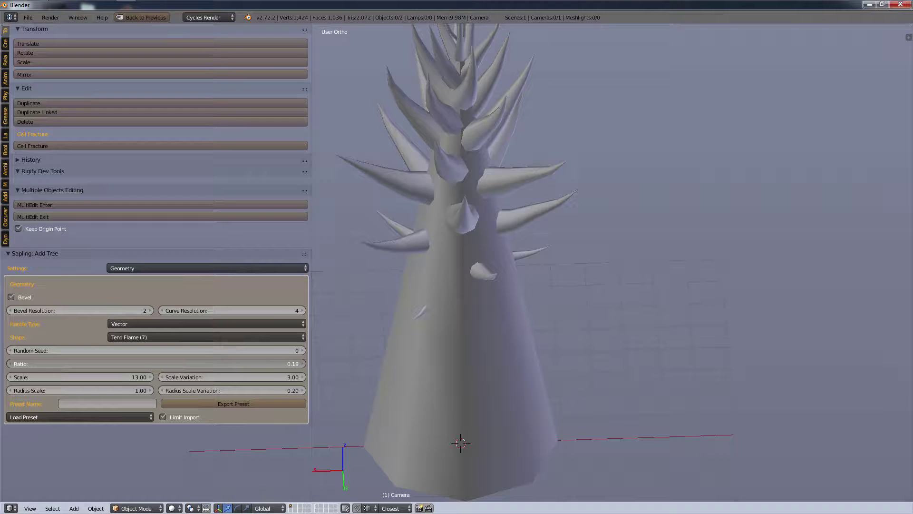
pyautogui.moveTo(157, 363); pyautogui.dragTo(140, 364)
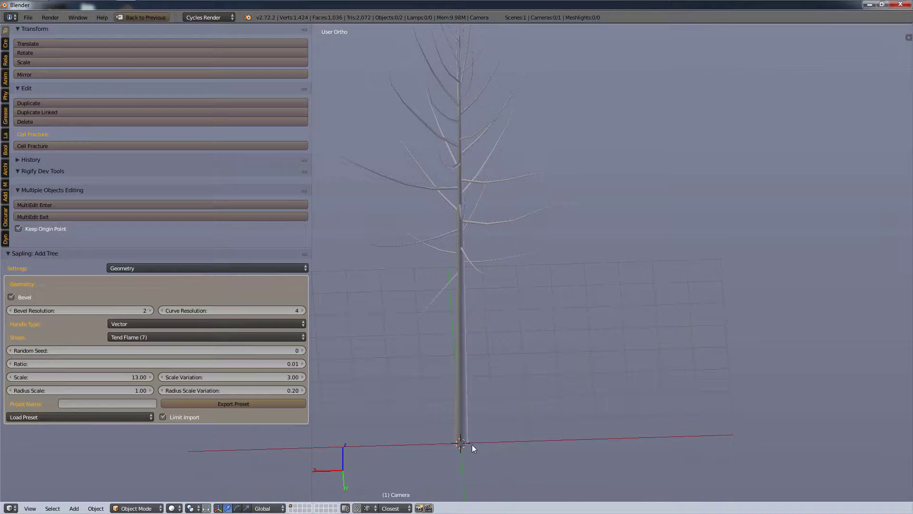
pyautogui.scroll(5, 472, 444)
pyautogui.scroll(-5, 471, 446)
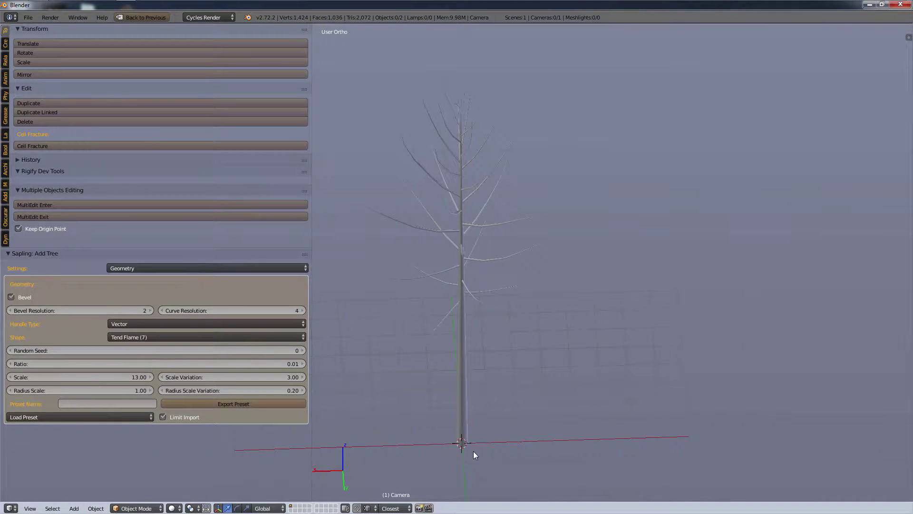
# Try base radius Ratios of 0.03 and 0.05 on the tree, and return the Ratio to 0.01.
pyautogui.scroll(3, 473, 451)
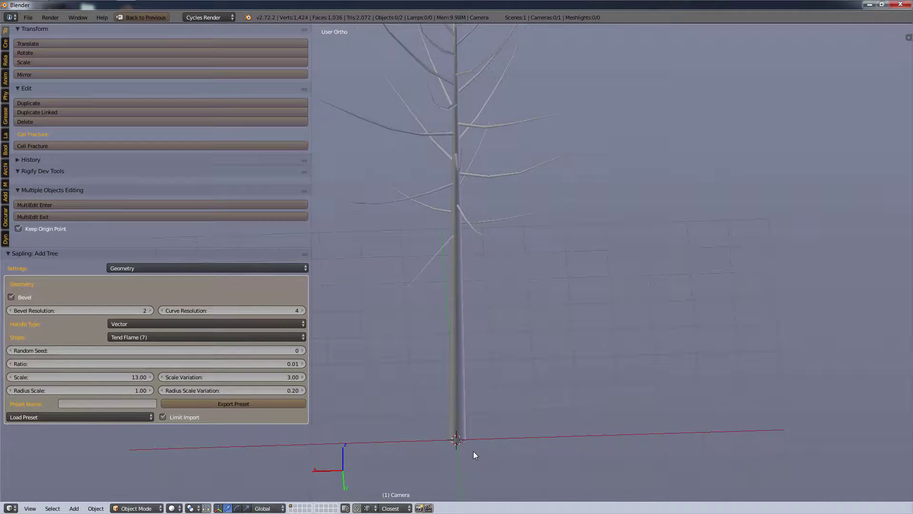
pyautogui.click(290, 364)
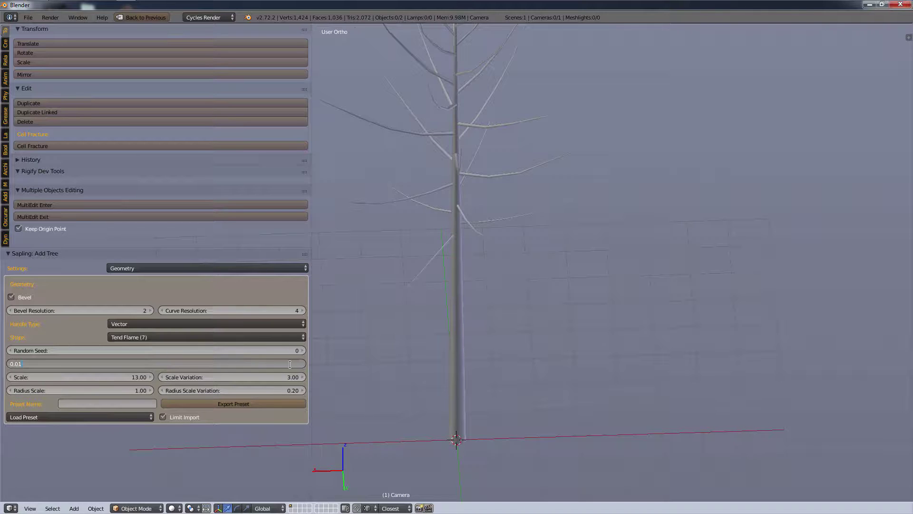
pyautogui.press('Return')
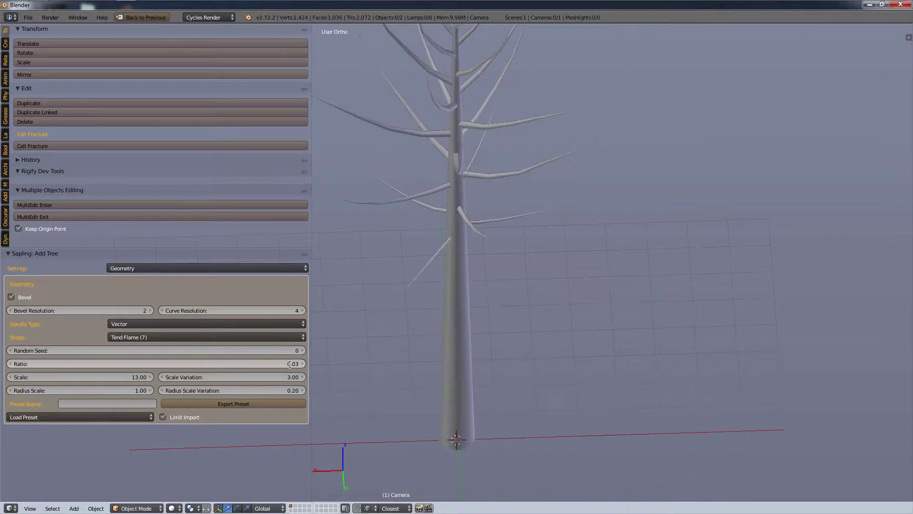
pyautogui.click(119, 364)
pyautogui.write('0.05')
pyautogui.press('Return')
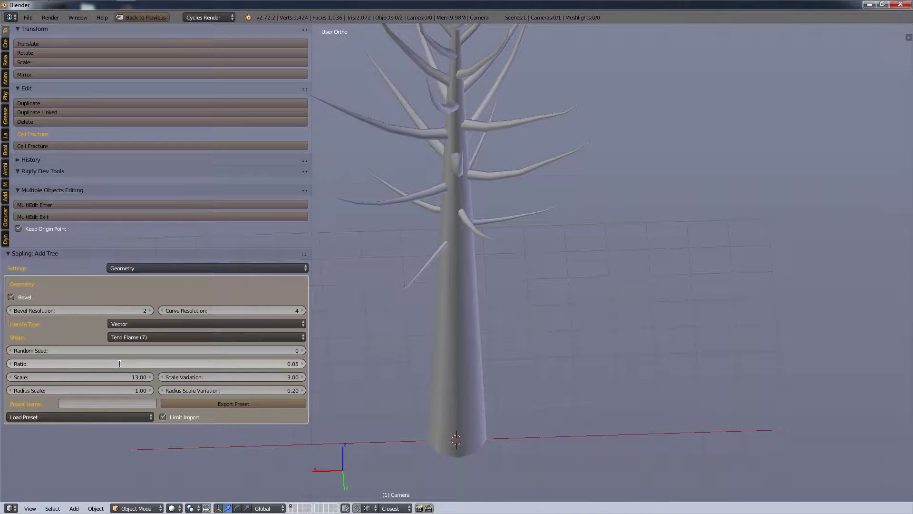
pyautogui.click(72, 362)
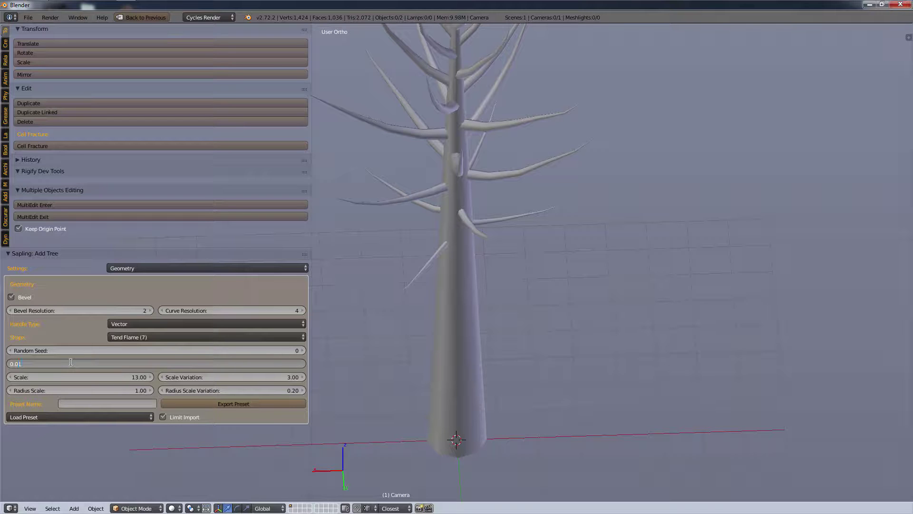
pyautogui.press('Return')
# Reduce the tree's overall Scale to 10.06.
pyautogui.keyDown('shift'); pyautogui.moveTo(424, 266); pyautogui.dragTo(469, 297, button='middle'); pyautogui.keyUp('shift')
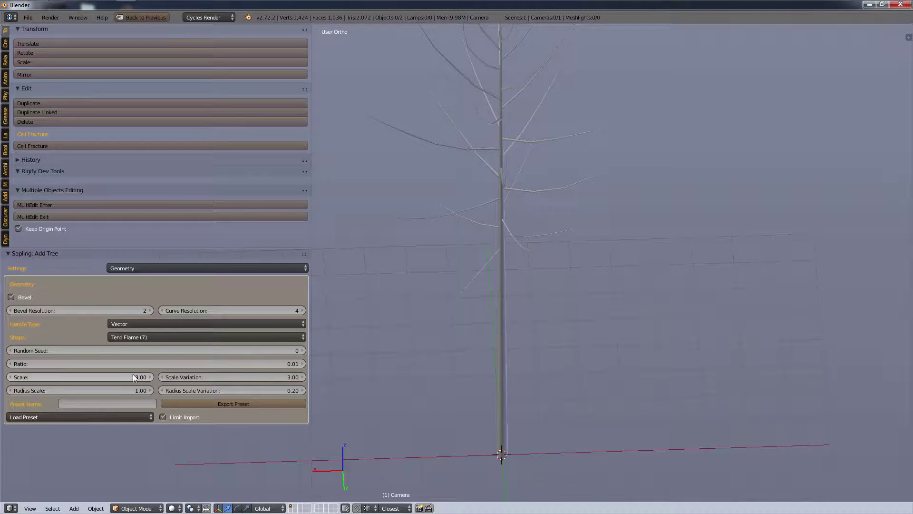
pyautogui.moveTo(133, 377); pyautogui.dragTo(193, 378)
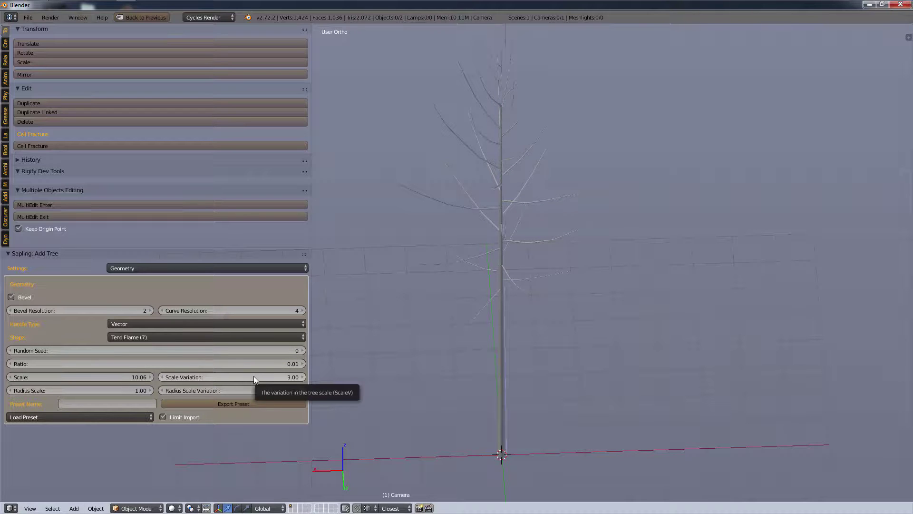
# Try other Scale Variation, Radius Scale and Radius Scale Variation values on the tree, and restore 3.00, 1.00 and 0.20.
pyautogui.moveTo(253, 376); pyautogui.dragTo(252, 417)
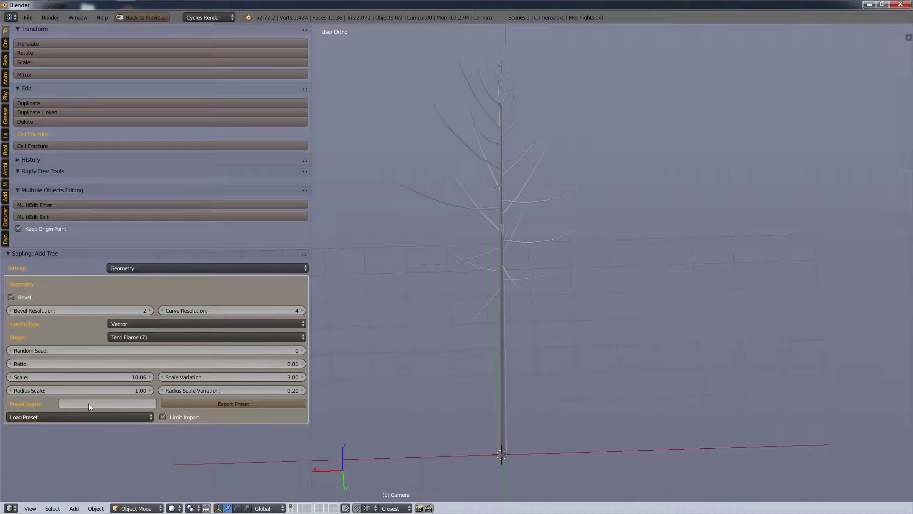
pyautogui.moveTo(92, 392)
pyautogui.mouseDown()
pyautogui.moveTo(121, 392)
pyautogui.moveTo(96, 392)
pyautogui.mouseUp()
pyautogui.moveTo(208, 390); pyautogui.dragTo(218, 390)
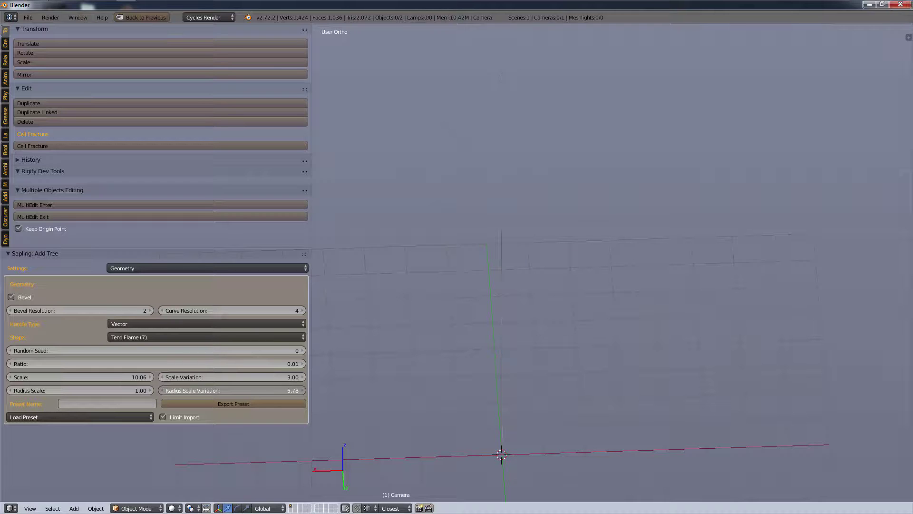
pyautogui.moveTo(217, 390); pyautogui.dragTo(189, 390)
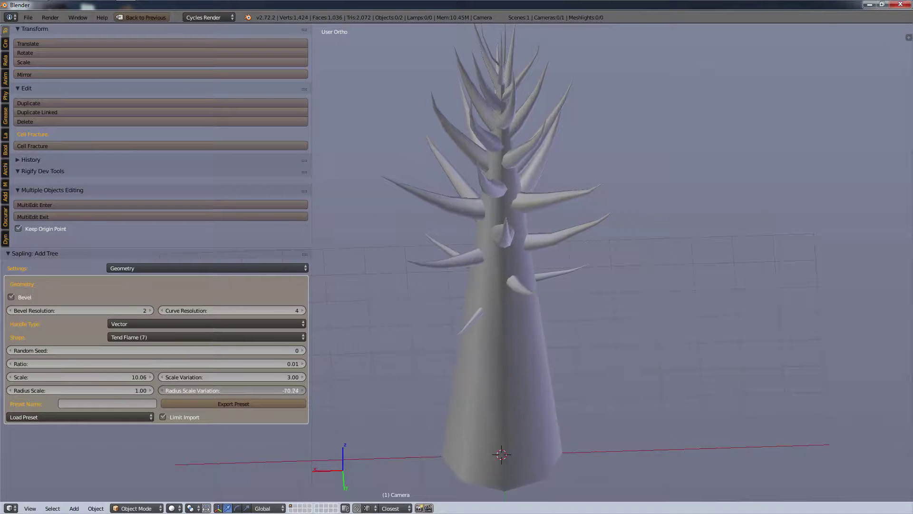
pyautogui.press('Escape')
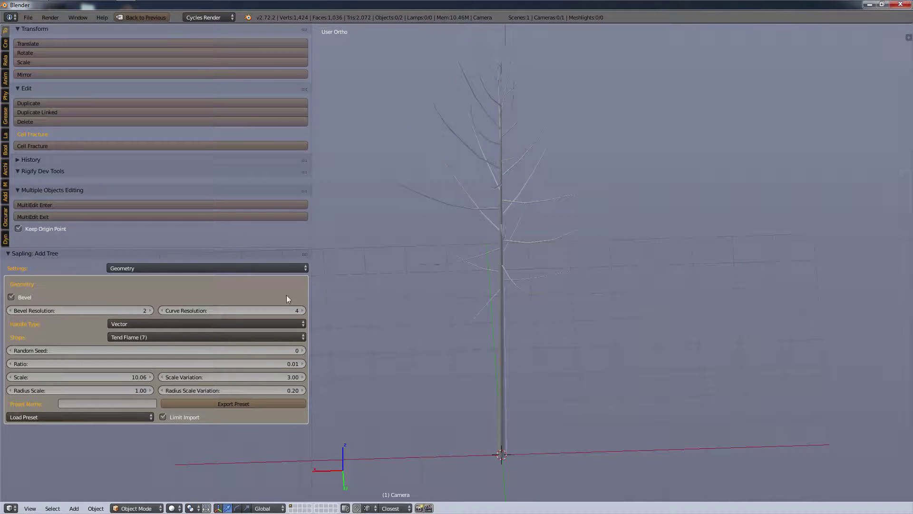
# Switch to the Branch Splitting settings and try branch Levels of 1, 2 and 4.
pyautogui.click(185, 268)
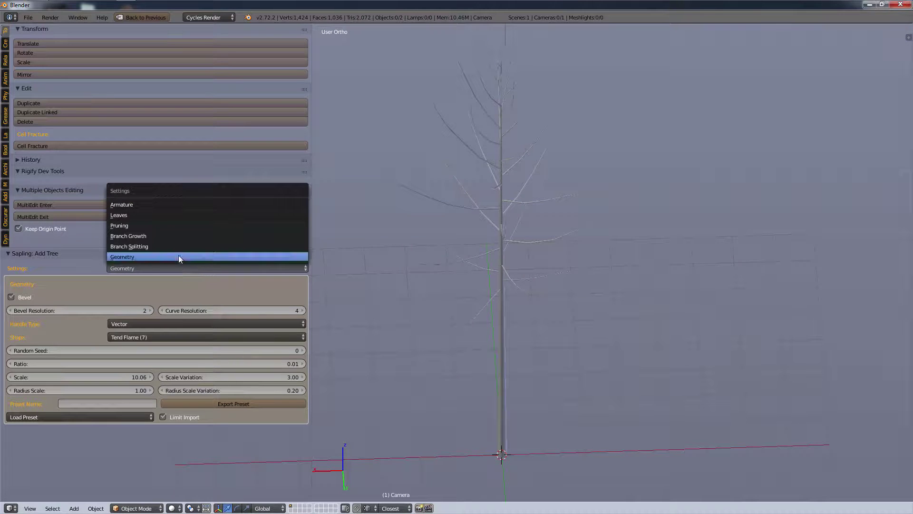
pyautogui.click(181, 247)
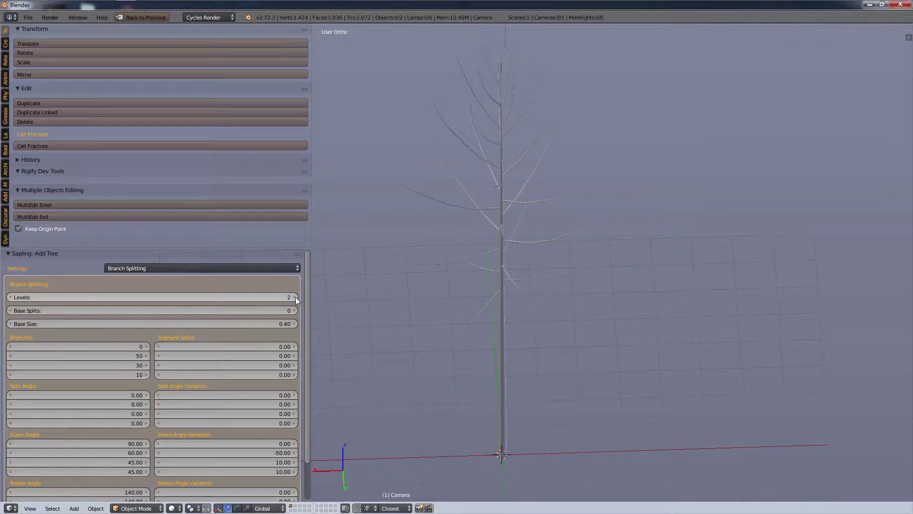
pyautogui.moveTo(295, 297); pyautogui.dragTo(267, 297)
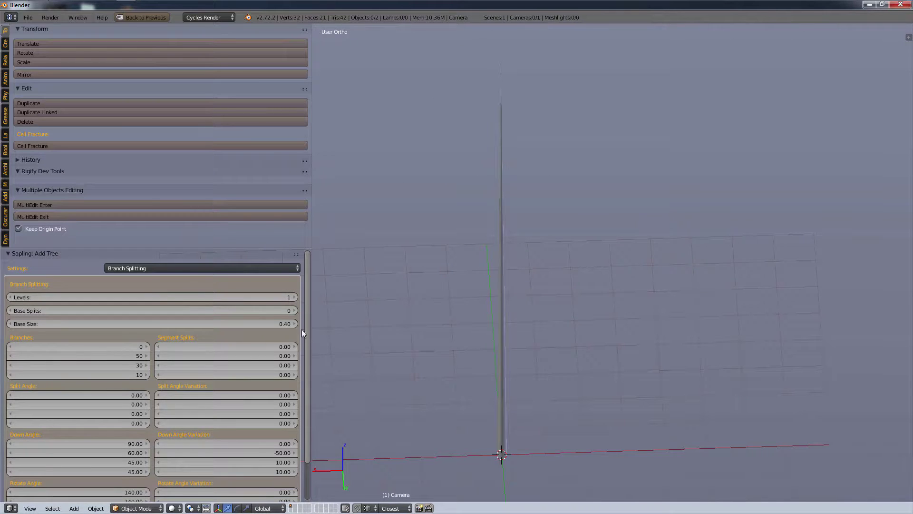
pyautogui.click(296, 297)
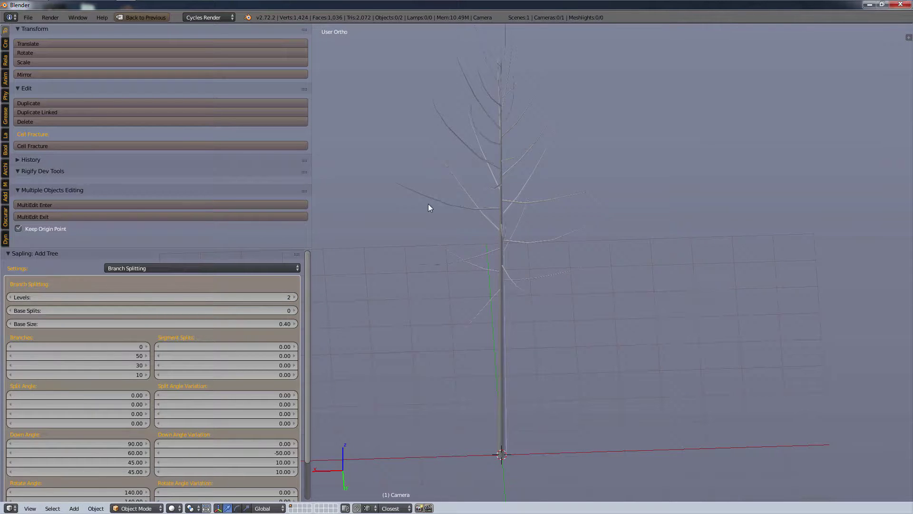
pyautogui.click(295, 298)
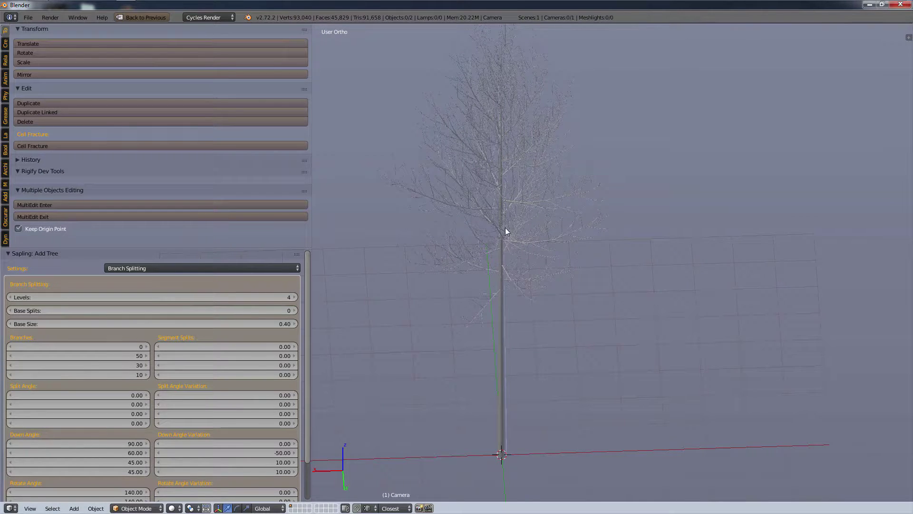
# Examine the density and detail of the four-level branching in the crown from up close and at a distance.
pyautogui.scroll(3, 483, 179)
pyautogui.scroll(6, 484, 179)
pyautogui.scroll(-2, 488, 216)
pyautogui.moveTo(518, 229); pyautogui.dragTo(473, 224, button='middle')
pyautogui.scroll(-4, 485, 217)
pyautogui.scroll(3, 516, 255)
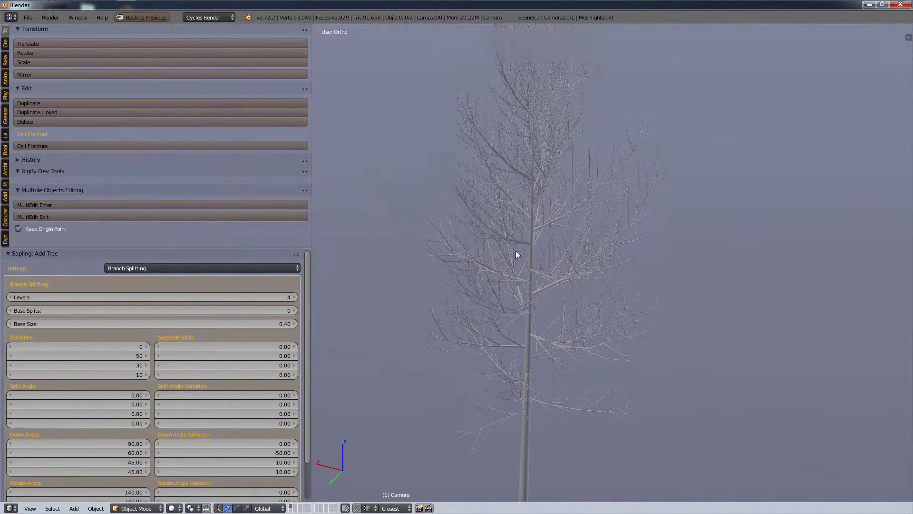
pyautogui.scroll(2, 498, 275)
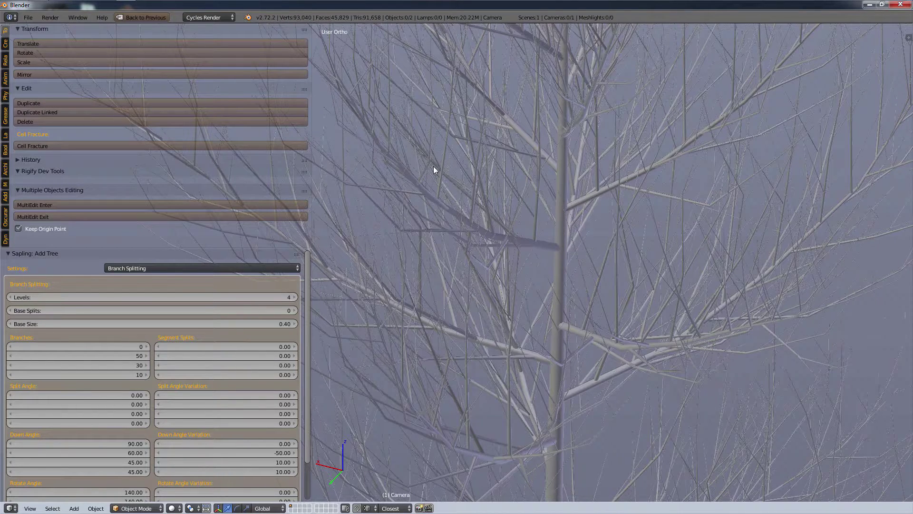
pyautogui.scroll(-5, 450, 149)
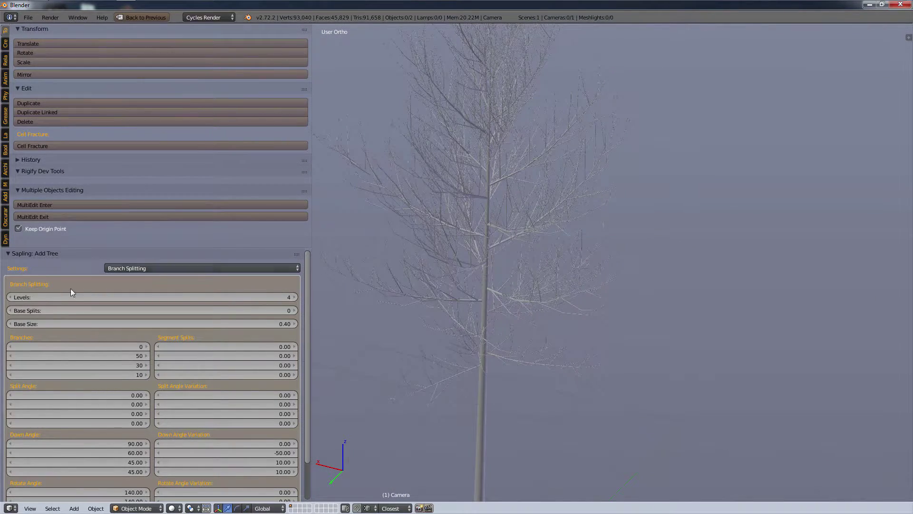
# Lower the branch Levels to 2 for comparison, and set them to 3.
pyautogui.click(10, 298)
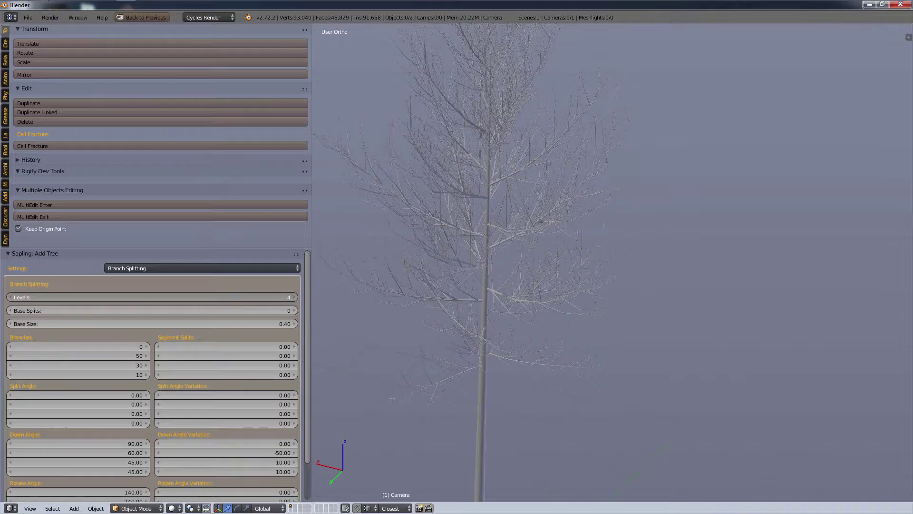
pyautogui.click(10, 297)
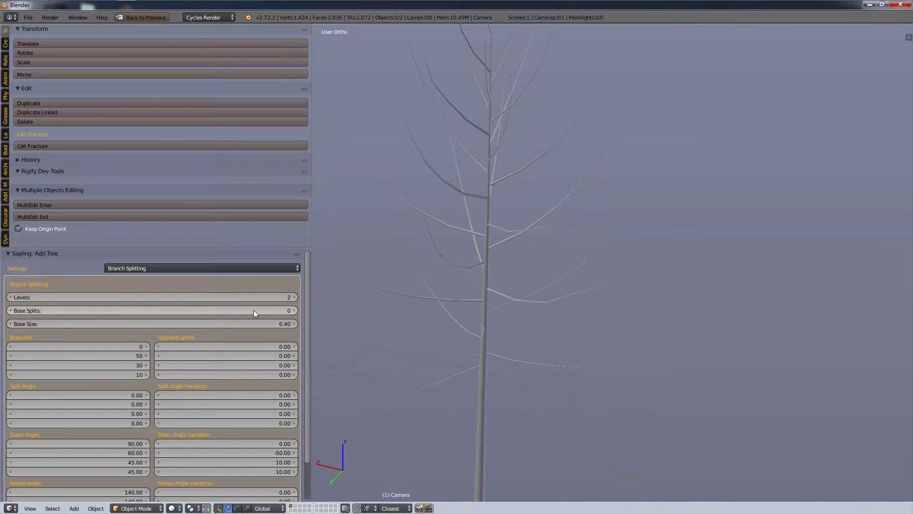
pyautogui.click(294, 297)
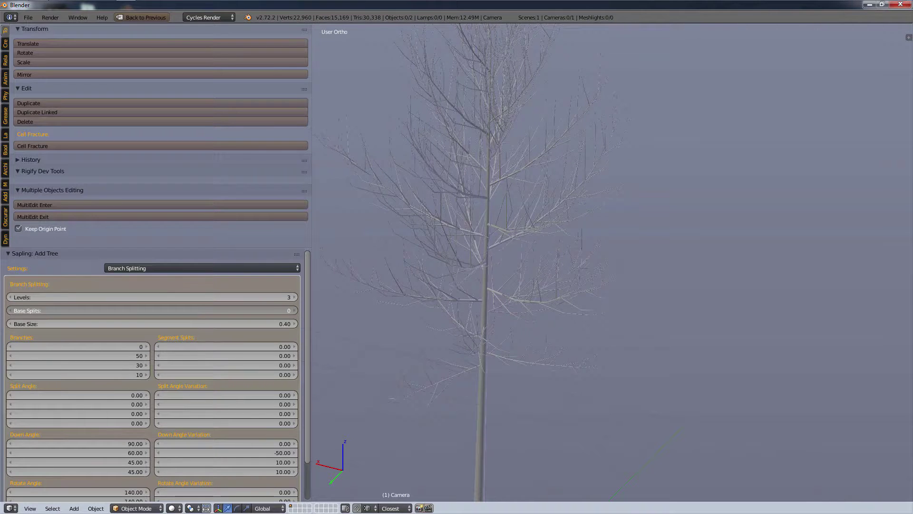
# Try Base Splits of 2 while viewing the trunk from another side, and return the value to 0.
pyautogui.moveTo(199, 310)
pyautogui.mouseDown()
pyautogui.moveTo(270, 310)
pyautogui.moveTo(185, 310)
pyautogui.mouseUp()
pyautogui.click(152, 311)
pyautogui.press('Return')
pyautogui.moveTo(397, 259); pyautogui.dragTo(589, 303, button='middle')
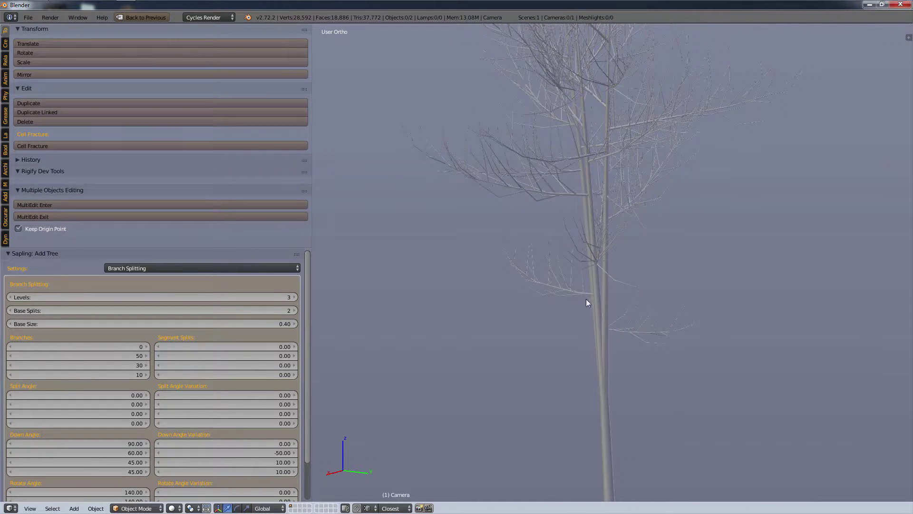
pyautogui.click(221, 312)
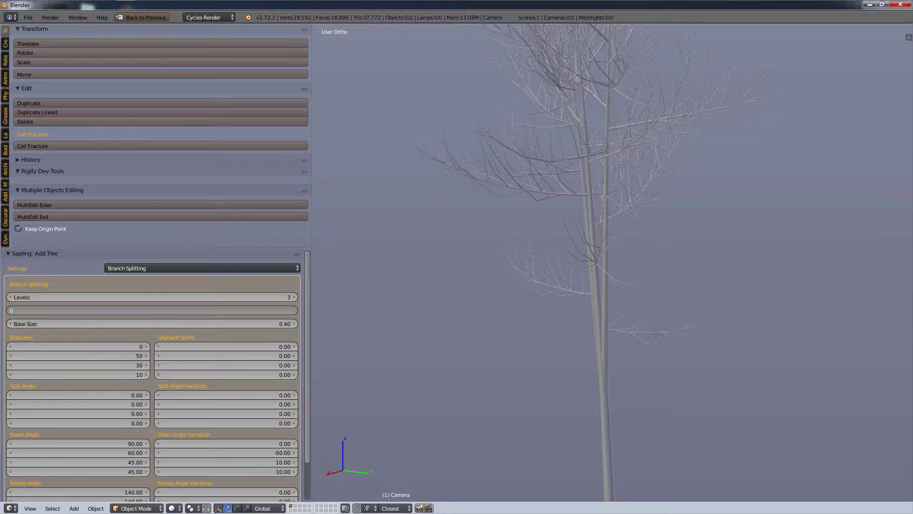
pyautogui.press('Return')
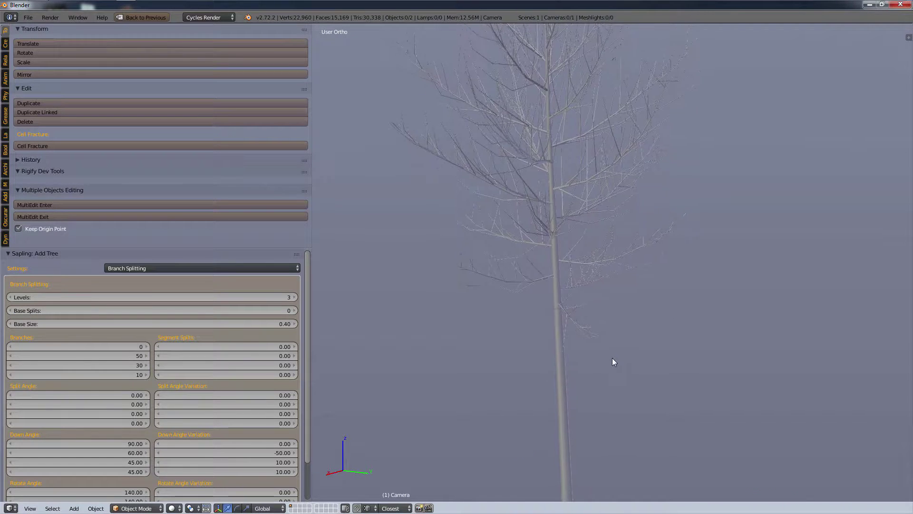
# Examine the whole single-trunk tree from several sides, including where the branches begin above the ground.
pyautogui.scroll(-4, 614, 362)
pyautogui.moveTo(607, 371); pyautogui.dragTo(582, 386, button='middle')
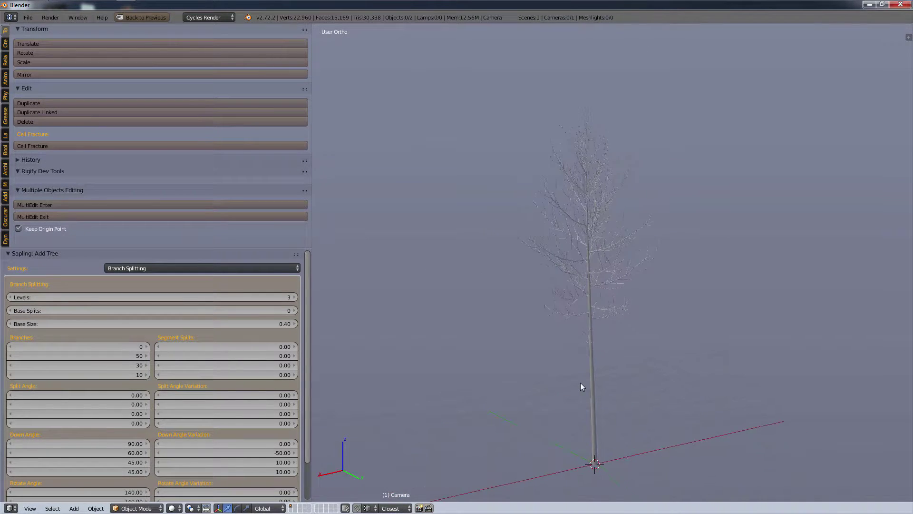
pyautogui.scroll(3, 594, 419)
pyautogui.keyDown('shift'); pyautogui.moveTo(595, 420); pyautogui.dragTo(752, 404, button='middle'); pyautogui.keyUp('shift')
pyautogui.scroll(-3, 591, 407)
pyautogui.scroll(2, 661, 417)
pyautogui.moveTo(635, 418); pyautogui.dragTo(624, 432, button='middle')
pyautogui.scroll(-2, 624, 432)
pyautogui.scroll(1, 624, 432)
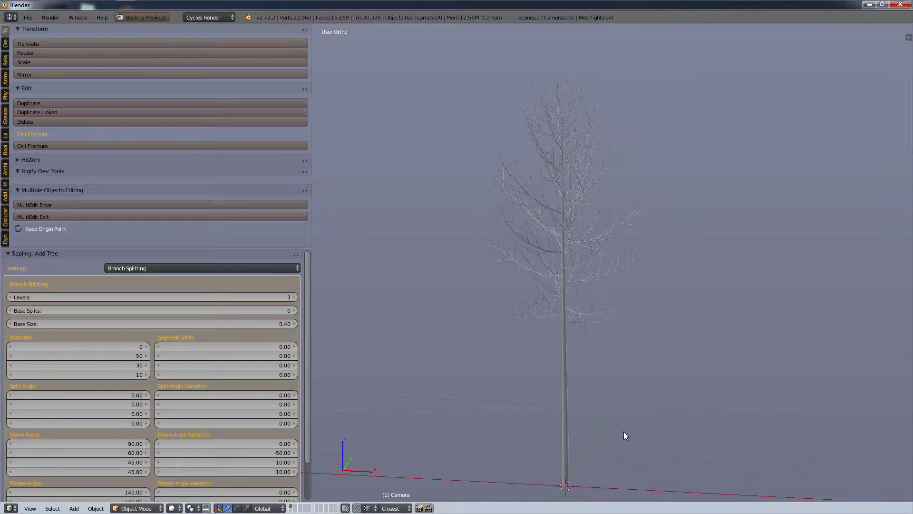
pyautogui.moveTo(574, 414)
pyautogui.mouseDown(button='middle')
pyautogui.moveTo(583, 436)
pyautogui.moveTo(562, 382)
pyautogui.moveTo(591, 418)
pyautogui.moveTo(583, 413)
pyautogui.mouseUp(button='middle')
pyautogui.scroll(1, 562, 382)
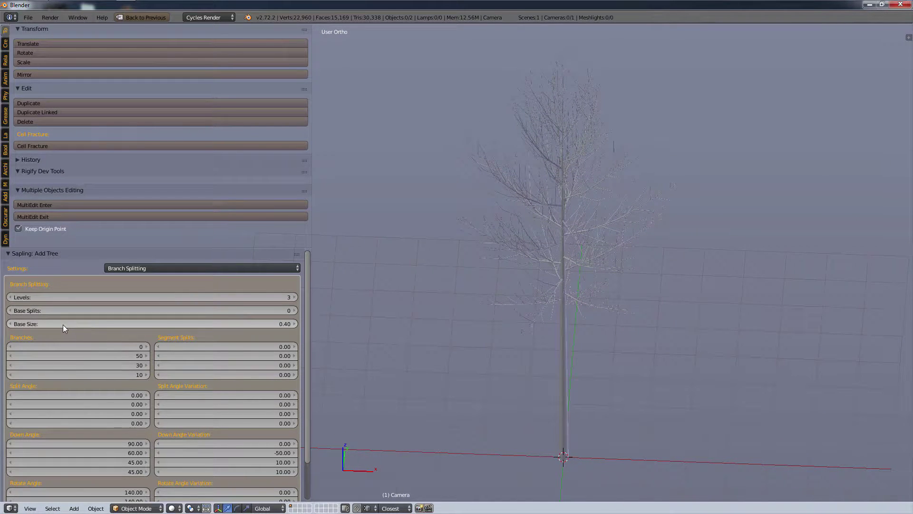
# Set the Base Size to 0.15 so that the branches start lower on the trunk.
pyautogui.moveTo(63, 324); pyautogui.dragTo(102, 326)
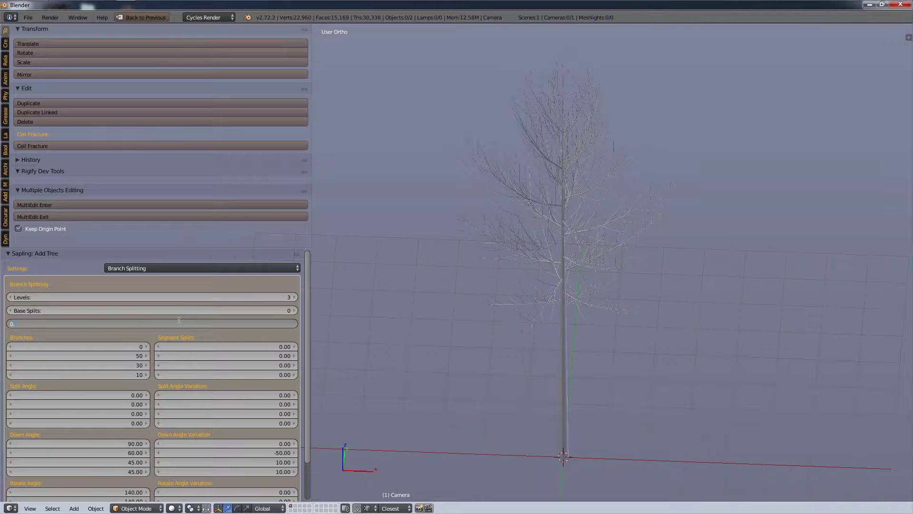
pyautogui.press('Return')
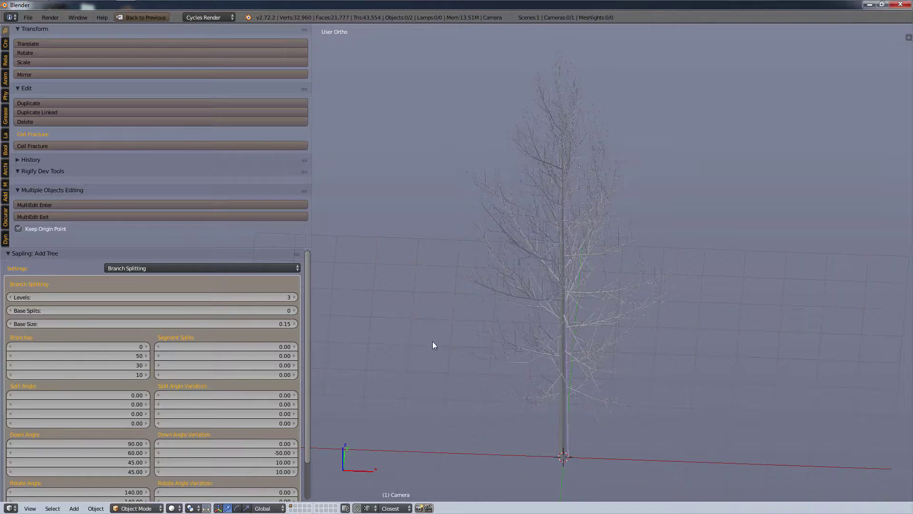
# Try a different first-level Branches count and restore it to 0.
pyautogui.scroll(-3, 187, 341)
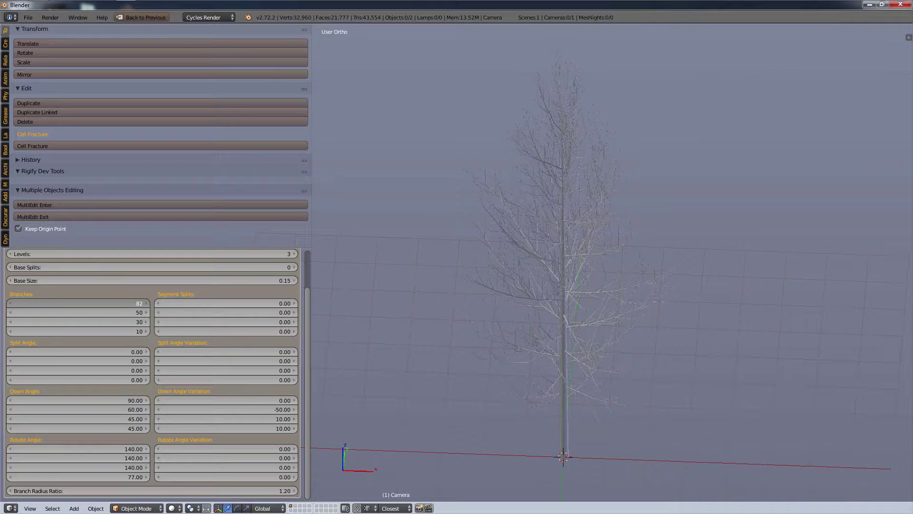
pyautogui.rightClick(100, 301)
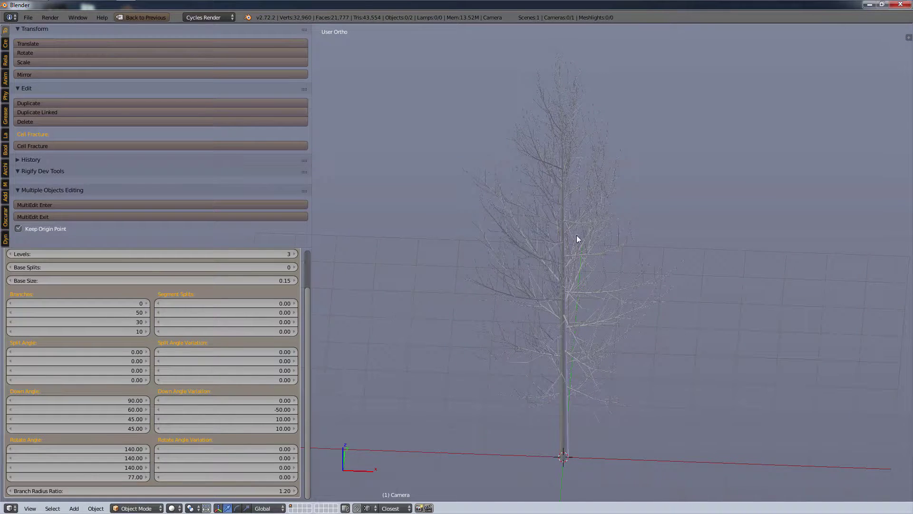
pyautogui.scroll(6, 536, 296)
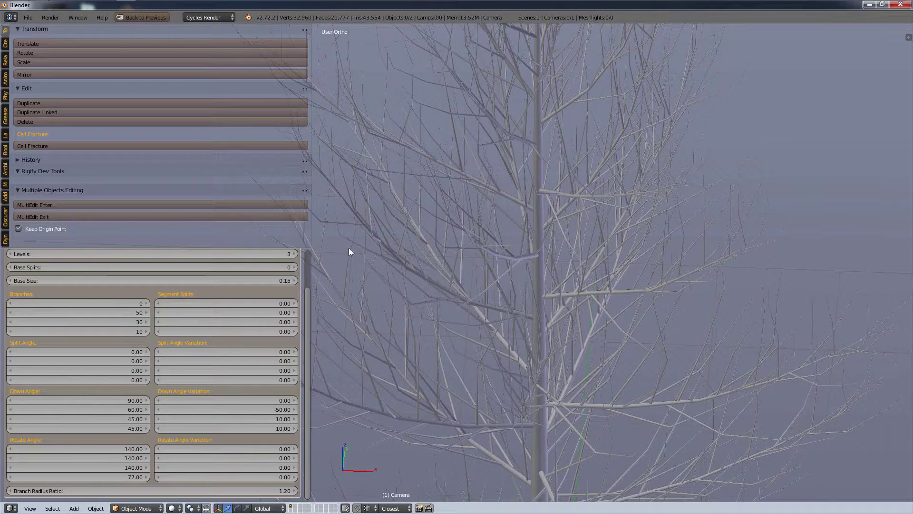
# Lower the second-level Branches count gradually to 44 and compare the density of the whole tree.
pyautogui.click(13, 313)
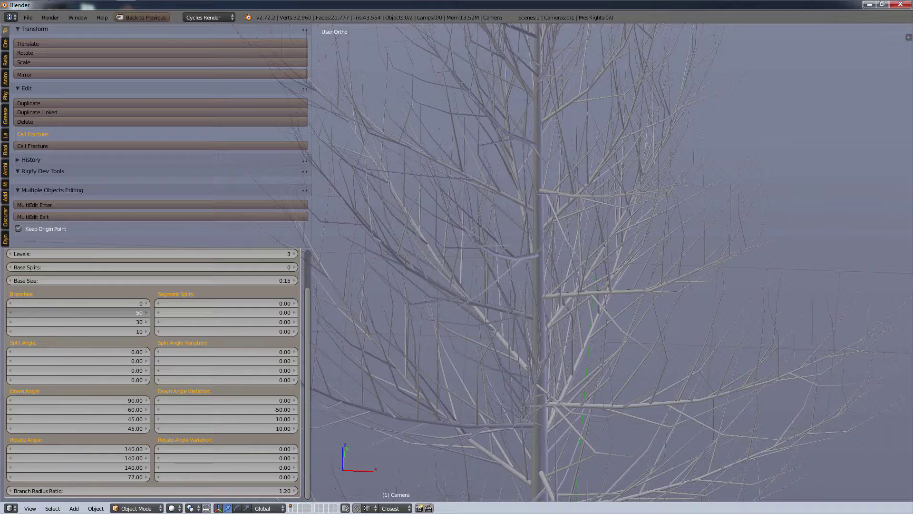
pyautogui.click(13, 313)
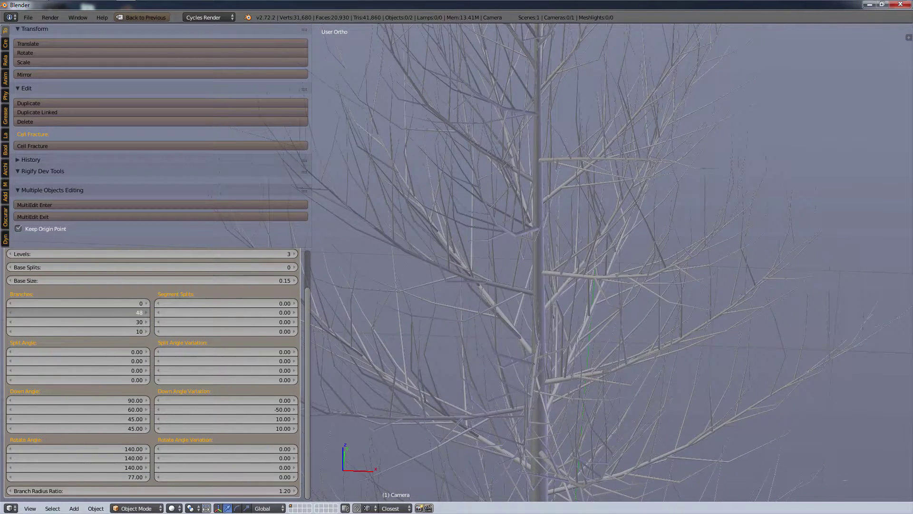
pyautogui.click(12, 313)
pyautogui.click(11, 314)
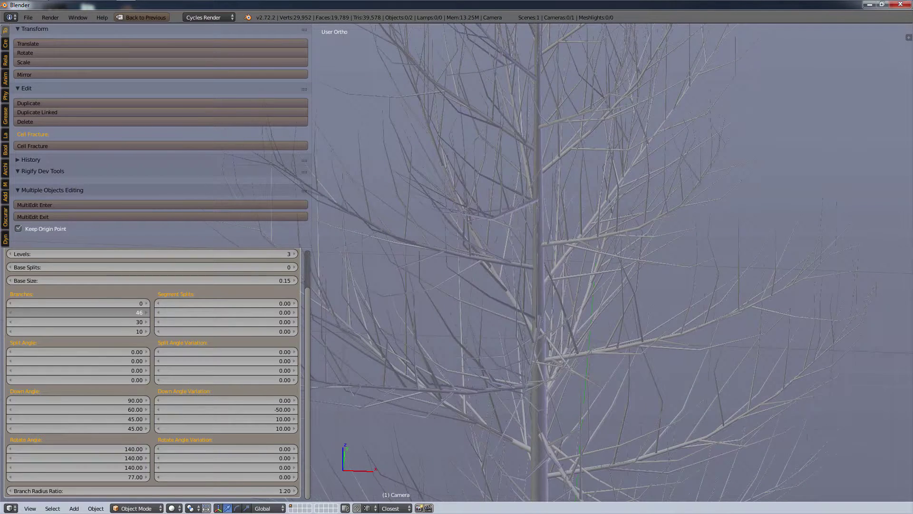
pyautogui.click(11, 313)
pyautogui.click(11, 313)
pyautogui.scroll(-3, 412, 361)
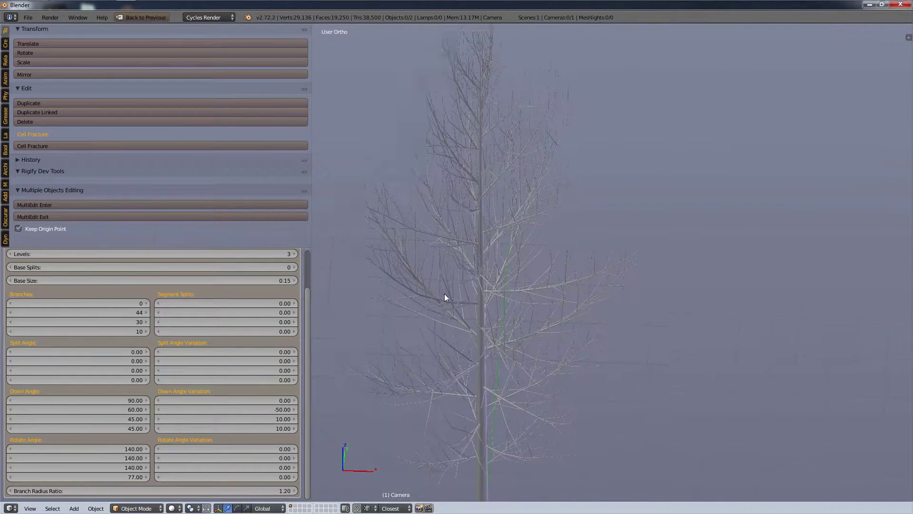
pyautogui.scroll(-3, 445, 298)
# Set the second-level Branches count to 20 for a sparser tree.
pyautogui.click(118, 313)
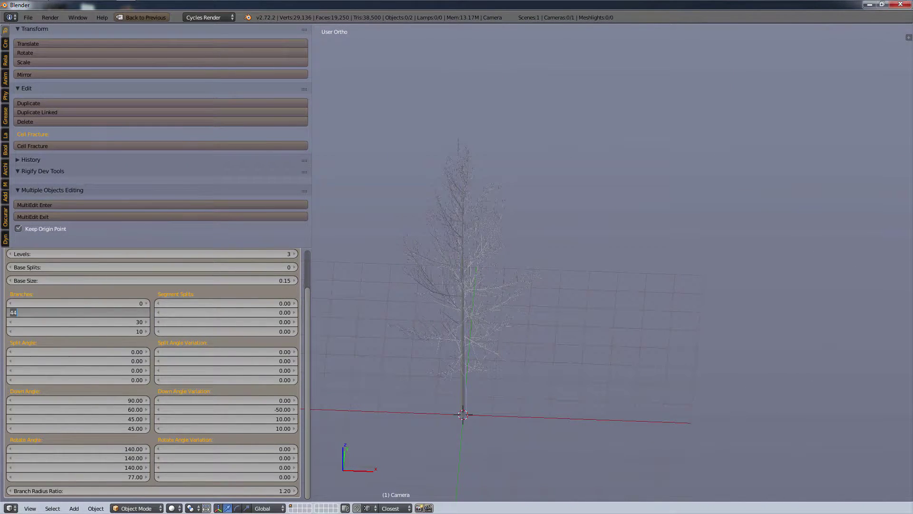
pyautogui.write('20')
pyautogui.press('Return')
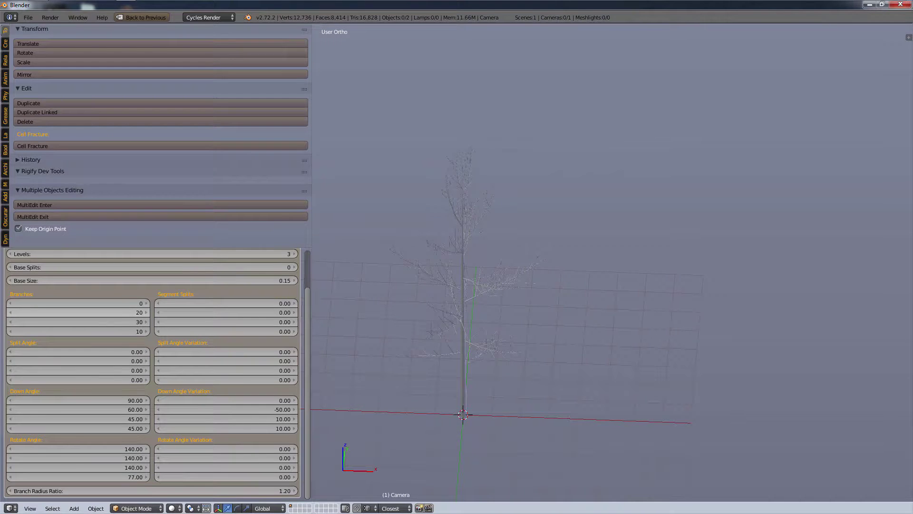
pyautogui.scroll(5, 463, 358)
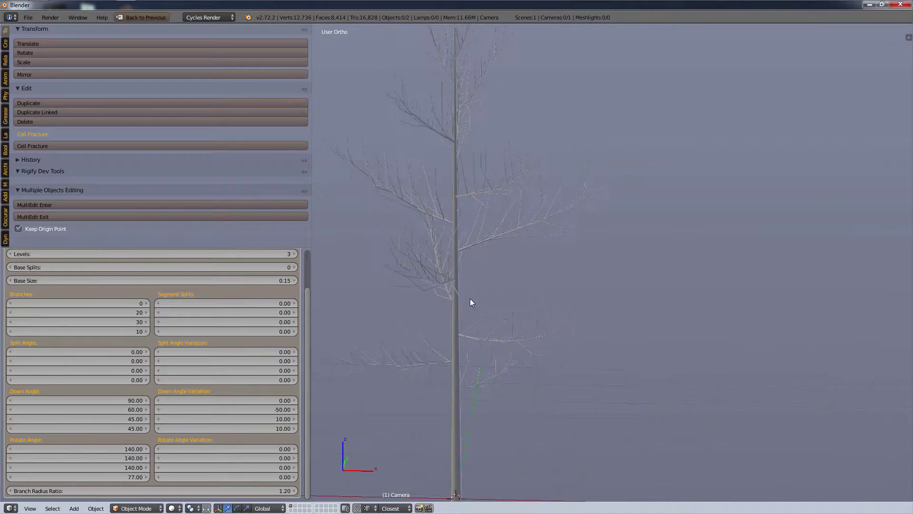
pyautogui.moveTo(493, 358); pyautogui.dragTo(481, 364, button='middle')
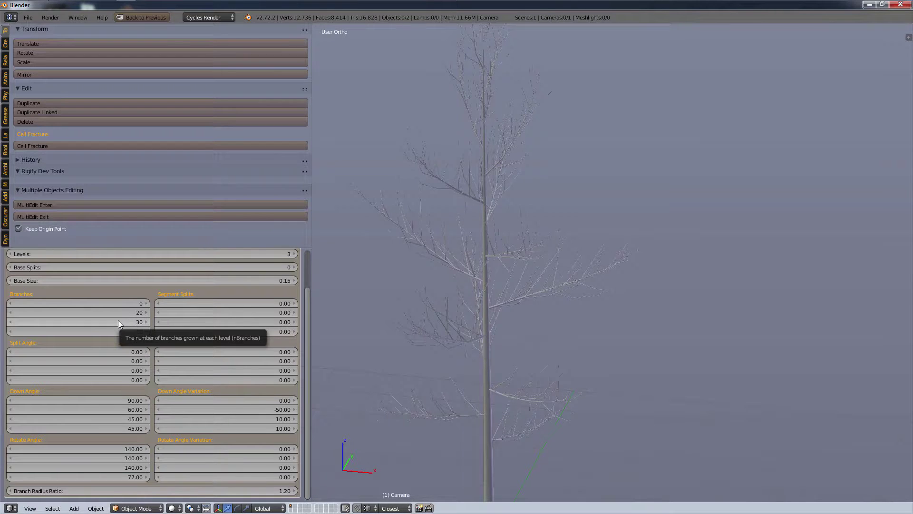
# Reduce the third-level Branches count to 0, and raise it gradually to 10 to compare the side branches.
pyautogui.moveTo(118, 321); pyautogui.dragTo(57, 322)
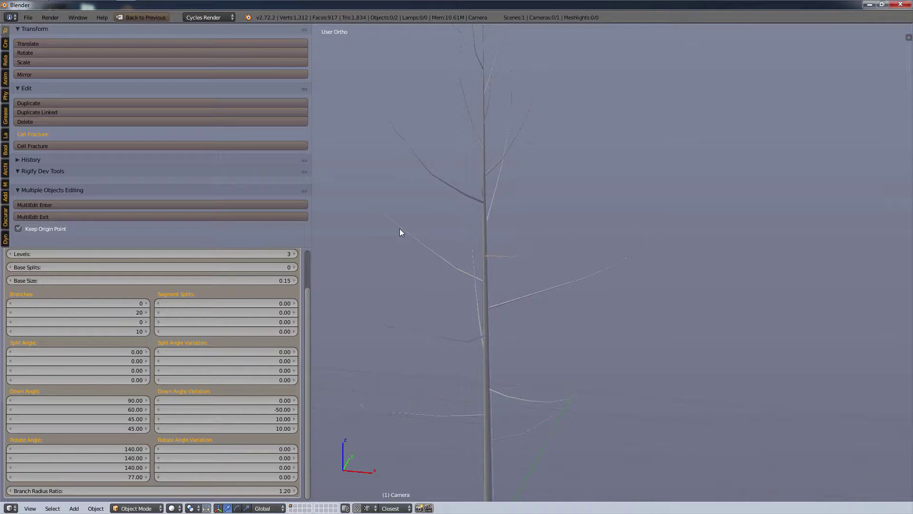
pyautogui.click(147, 322)
pyautogui.click(147, 321)
pyautogui.click(147, 321)
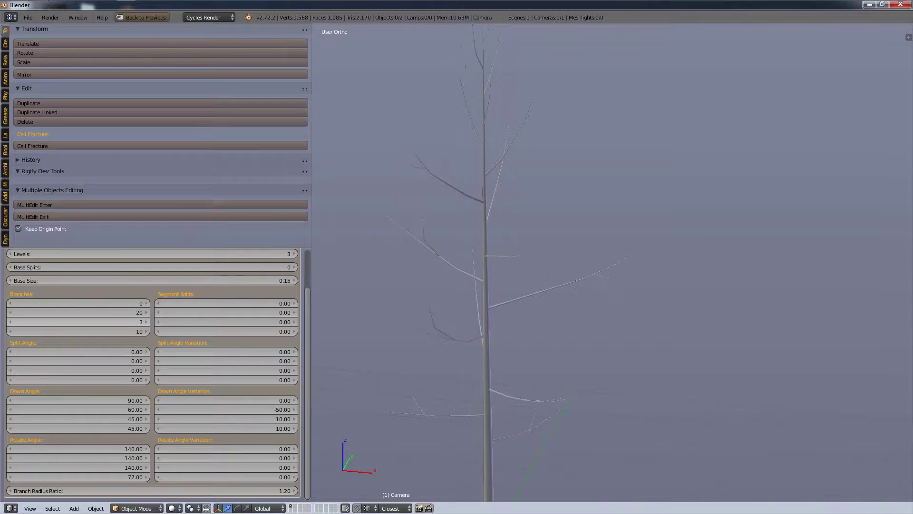
pyautogui.click(147, 322)
pyautogui.click(147, 322)
pyautogui.click(147, 321)
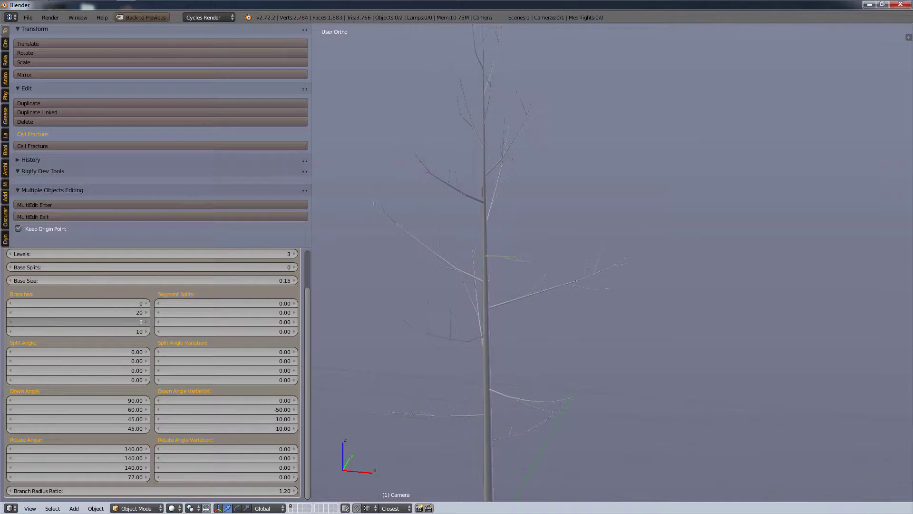
pyautogui.click(147, 321)
pyautogui.click(147, 321)
pyautogui.click(147, 322)
pyautogui.click(147, 322)
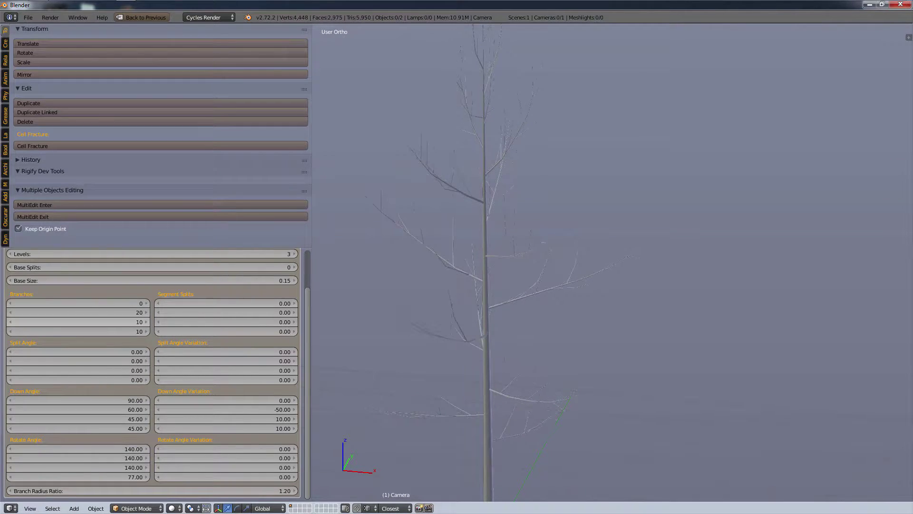
pyautogui.click(146, 321)
pyautogui.click(10, 321)
# Try other third- and fourth-level Branches counts and Split Angle values, restoring the counts to 10 and the angles to 0.
pyautogui.scroll(3, 470, 316)
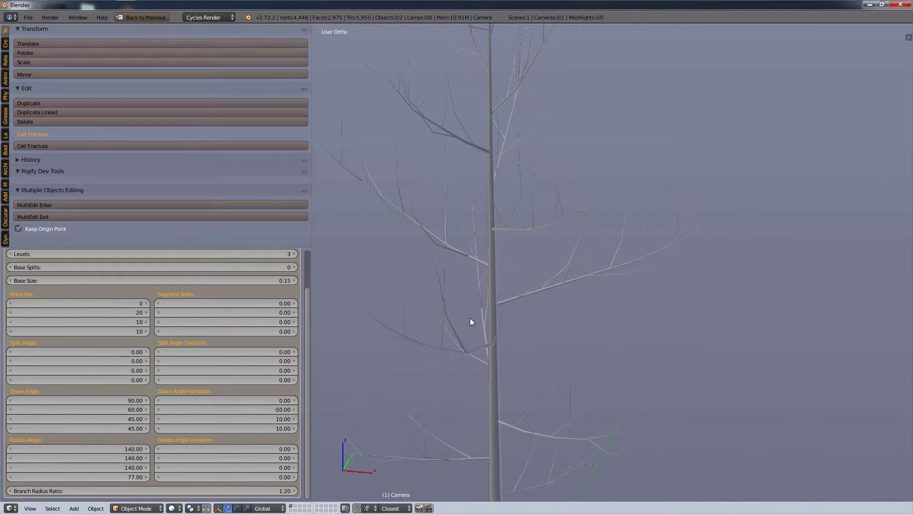
pyautogui.moveTo(470, 322); pyautogui.dragTo(434, 374, button='middle')
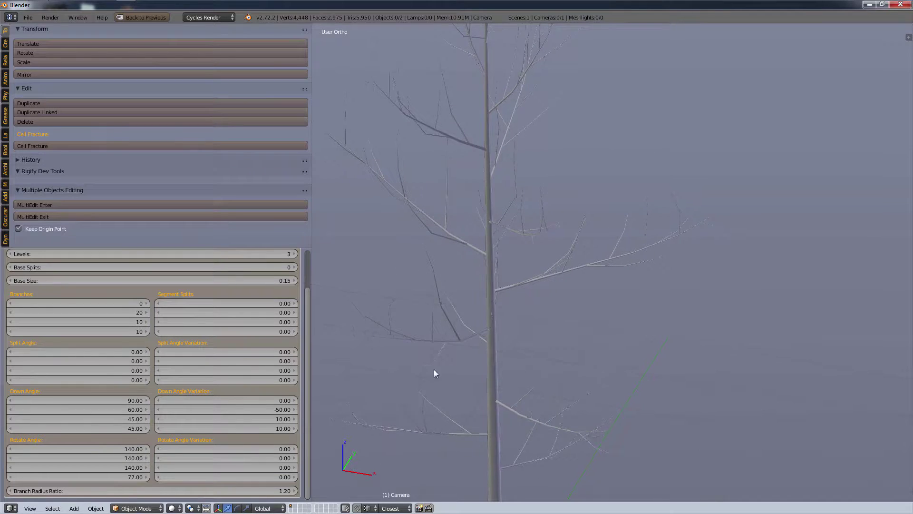
pyautogui.moveTo(131, 322); pyautogui.dragTo(79, 324)
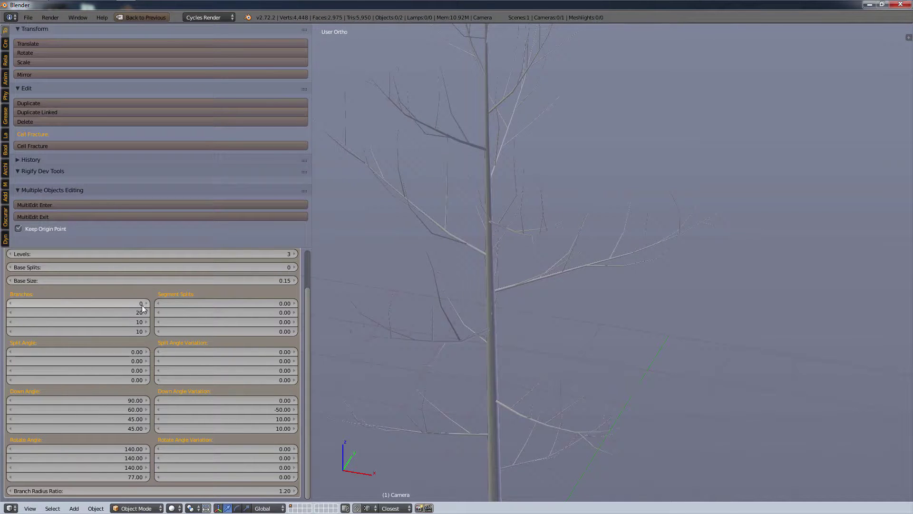
pyautogui.moveTo(121, 332); pyautogui.dragTo(110, 332)
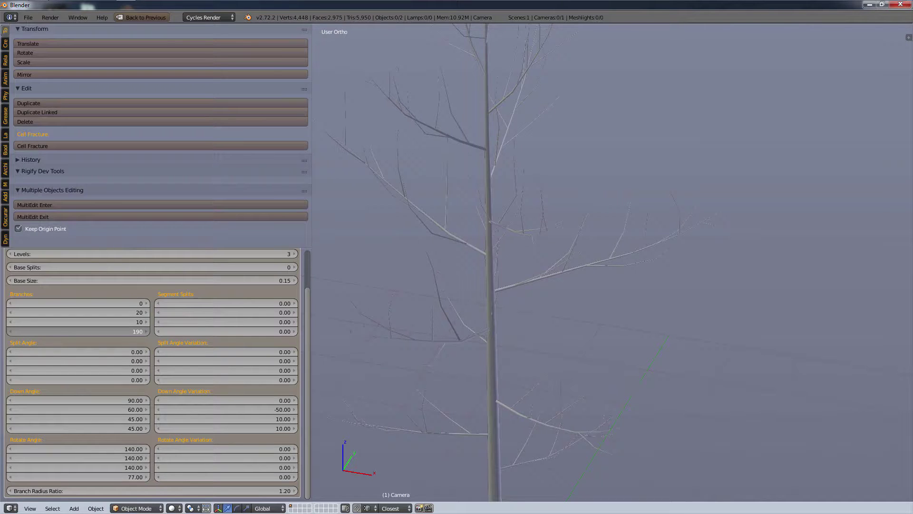
pyautogui.moveTo(129, 332); pyautogui.dragTo(121, 332)
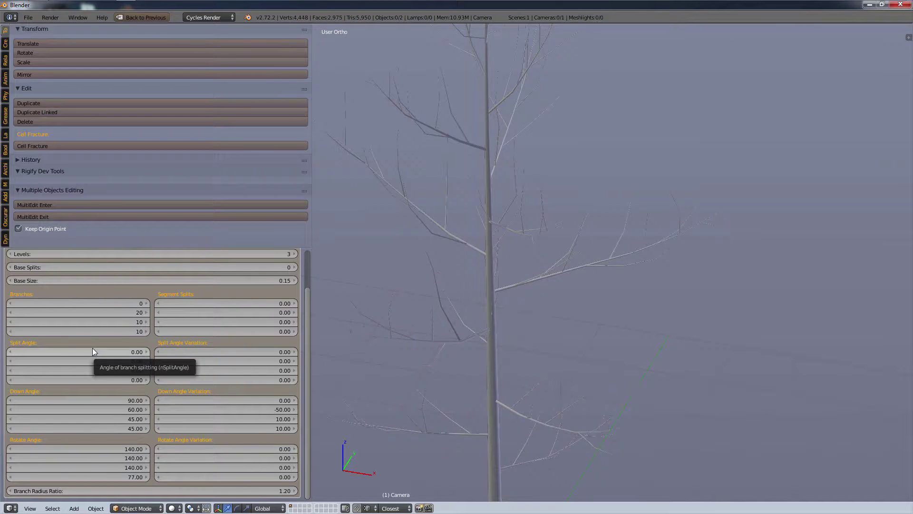
pyautogui.moveTo(92, 349); pyautogui.dragTo(97, 359)
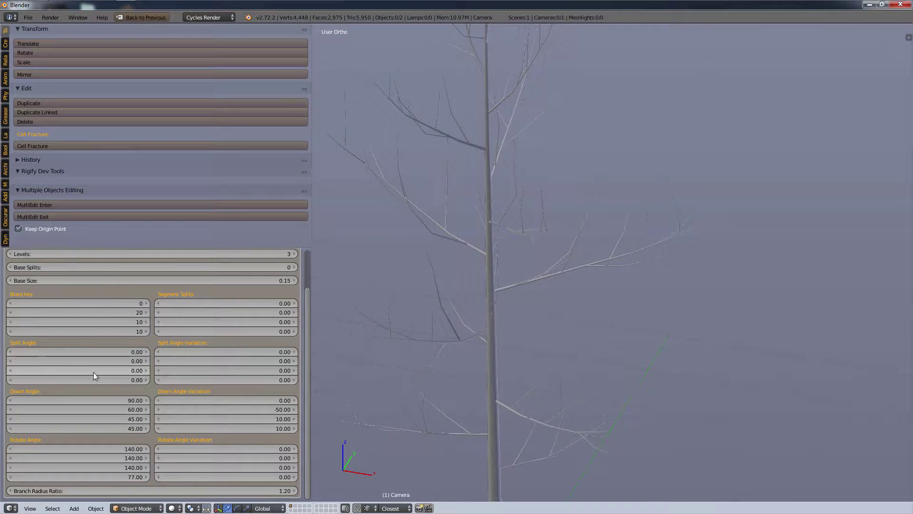
pyautogui.moveTo(91, 380)
pyautogui.mouseDown()
pyautogui.moveTo(105, 380)
pyautogui.moveTo(91, 381)
pyautogui.mouseUp()
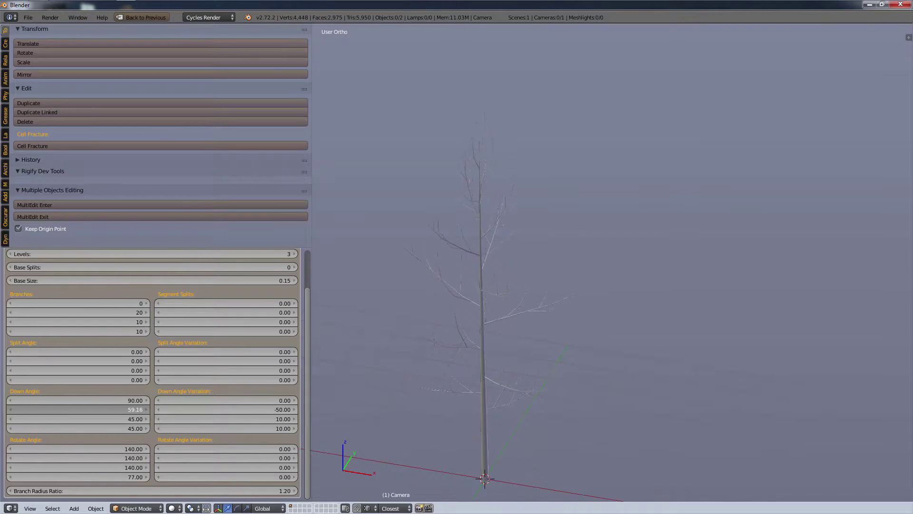
# Increase the second-level Down Angle to 89.43 and inspect how the main branches leave the trunk.
pyautogui.moveTo(90, 409)
pyautogui.mouseDown()
pyautogui.moveTo(31, 409)
pyautogui.moveTo(122, 409)
pyautogui.moveTo(93, 409)
pyautogui.mouseUp()
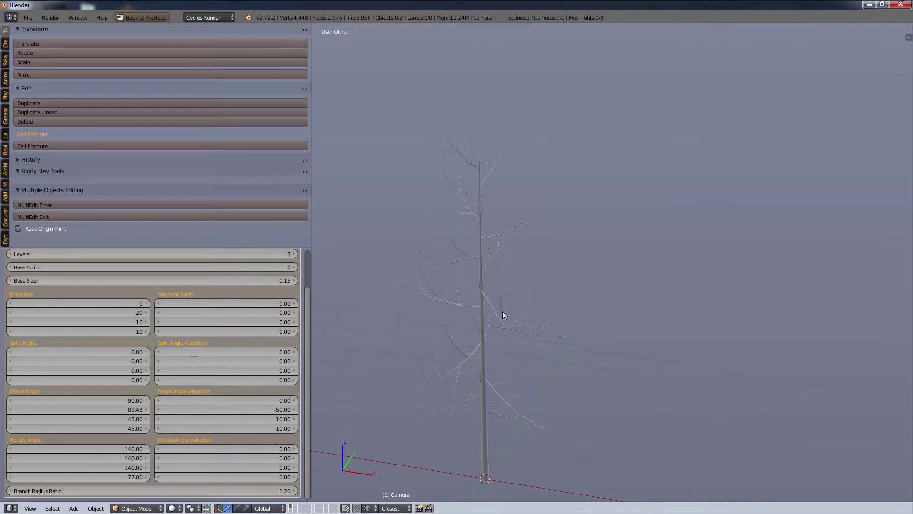
pyautogui.scroll(8, 502, 312)
pyautogui.keyDown('shift'); pyautogui.moveTo(463, 279); pyautogui.dragTo(616, 339, button='middle'); pyautogui.keyUp('shift')
pyautogui.scroll(-8, 700, 380)
pyautogui.scroll(8, 615, 338)
pyautogui.keyDown('shift'); pyautogui.moveTo(613, 379); pyautogui.dragTo(600, 262, button='middle'); pyautogui.keyUp('shift')
pyautogui.scroll(-5, 594, 298)
pyautogui.scroll(6, 593, 299)
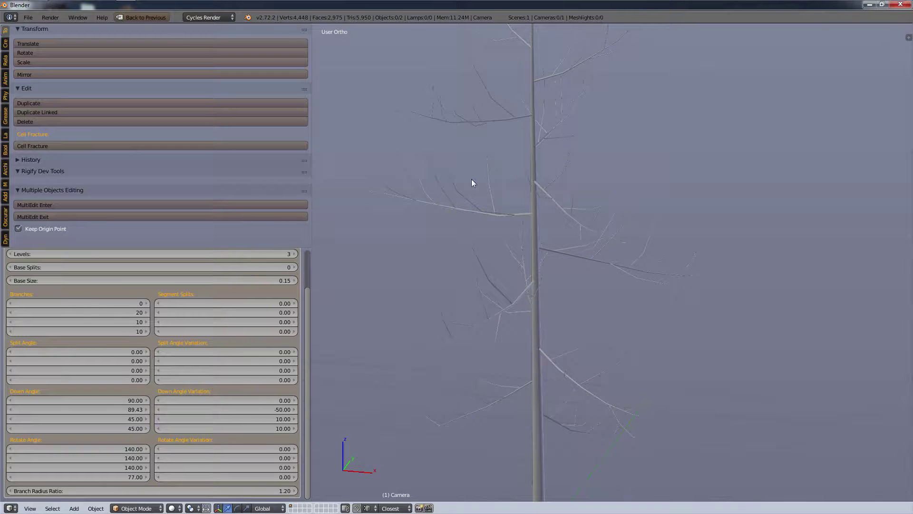
# Raise the second-level Down Angle to 100.35, and try changing the first-level Down Angle before restoring it to 90.
pyautogui.moveTo(124, 410); pyautogui.dragTo(152, 409)
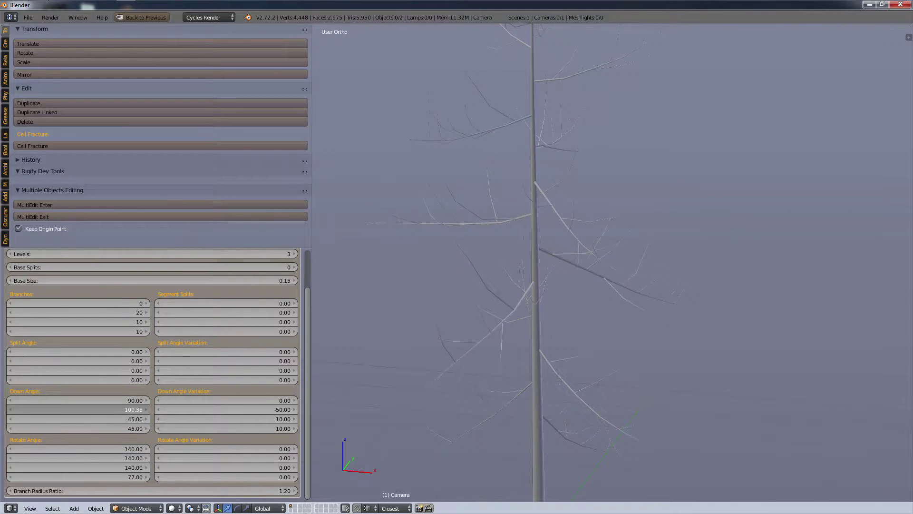
pyautogui.moveTo(152, 409); pyautogui.dragTo(152, 409)
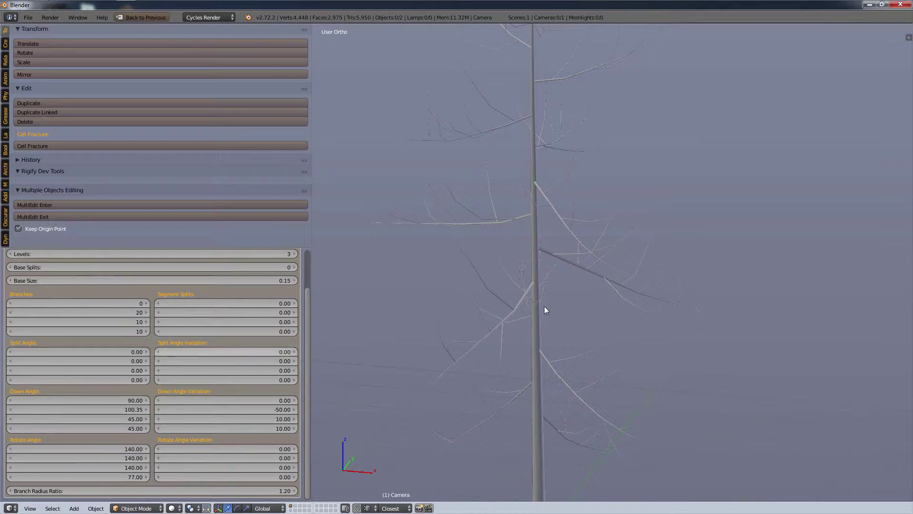
pyautogui.click(104, 407)
pyautogui.click(108, 399)
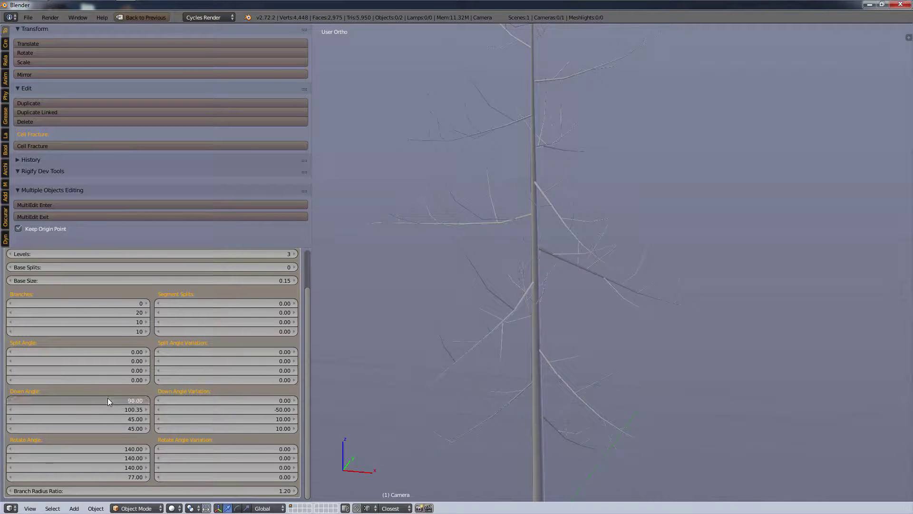
pyautogui.moveTo(107, 401); pyautogui.dragTo(113, 400)
pyautogui.press('Escape')
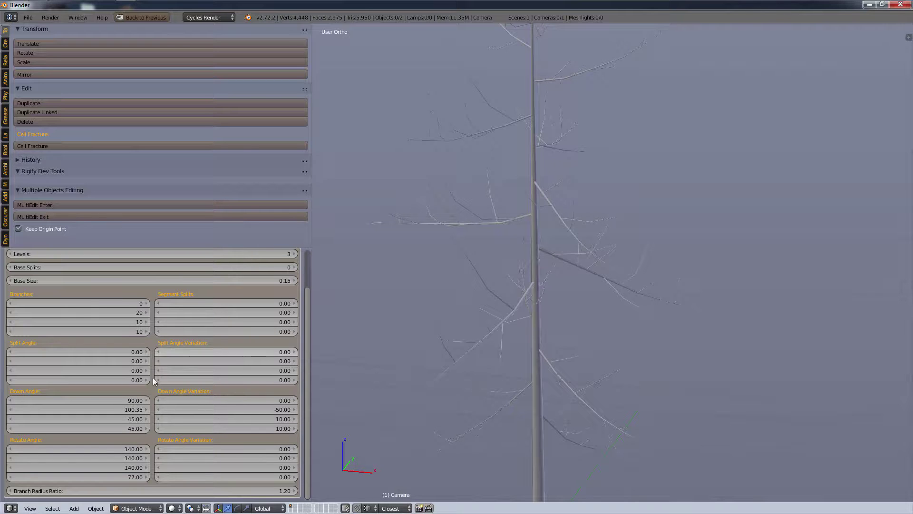
# Set the second-level Down Angle to 105.87 and the third-level Down Angle to 45.
pyautogui.moveTo(121, 409)
pyautogui.mouseDown()
pyautogui.moveTo(141, 409)
pyautogui.moveTo(108, 419)
pyautogui.moveTo(145, 419)
pyautogui.moveTo(117, 419)
pyautogui.mouseUp()
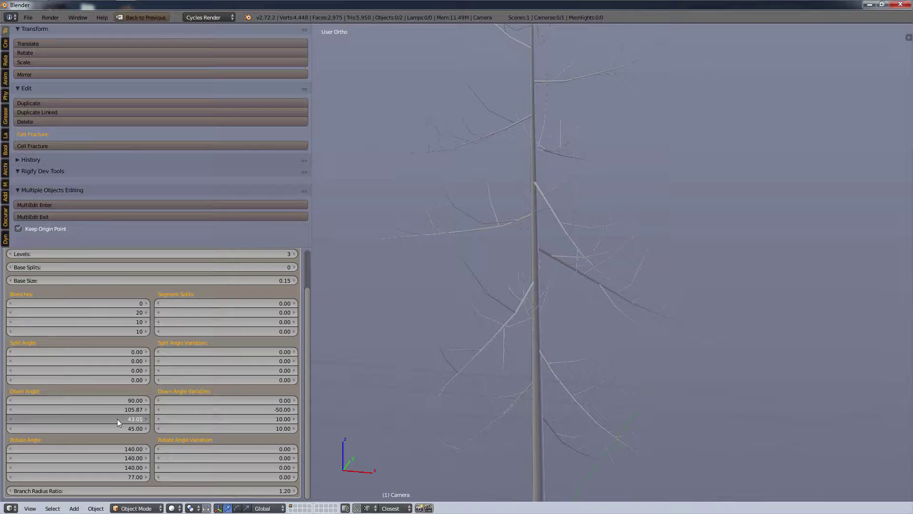
pyautogui.click(117, 419)
pyautogui.write('45')
pyautogui.press('Return')
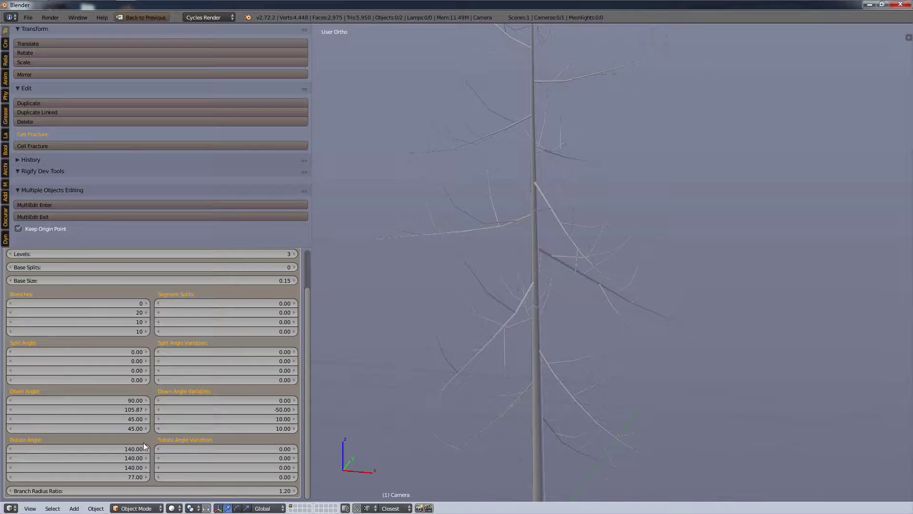
# Try other Rotate Angle values for the first and second levels, restoring both to 140.
pyautogui.moveTo(108, 450); pyautogui.dragTo(37, 458)
pyautogui.press('Escape')
pyautogui.moveTo(81, 458); pyautogui.dragTo(281, 458)
pyautogui.press('Escape')
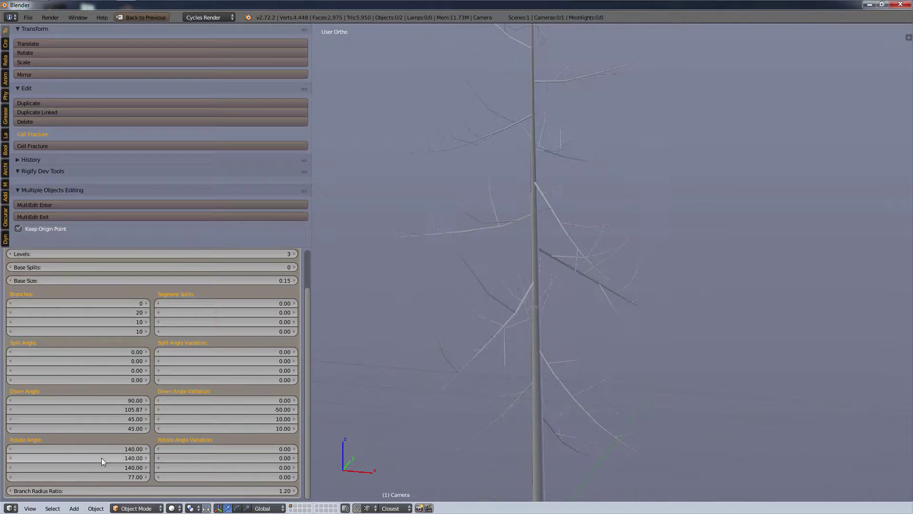
# Try different third-level Rotate Angle values, including negative ones, and restore the angle to 140.
pyautogui.moveTo(107, 467); pyautogui.dragTo(120, 468)
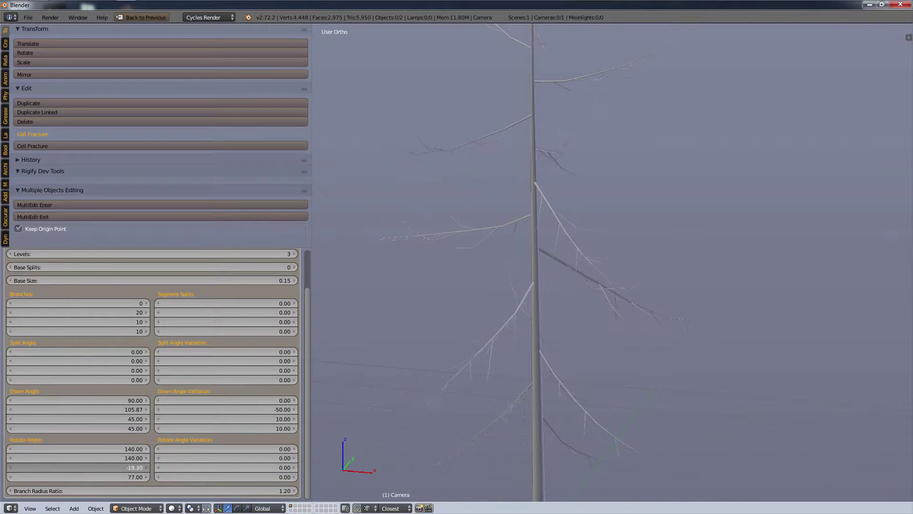
pyautogui.moveTo(120, 468); pyautogui.dragTo(124, 468)
pyautogui.moveTo(107, 469); pyautogui.dragTo(105, 469)
pyautogui.press('Escape')
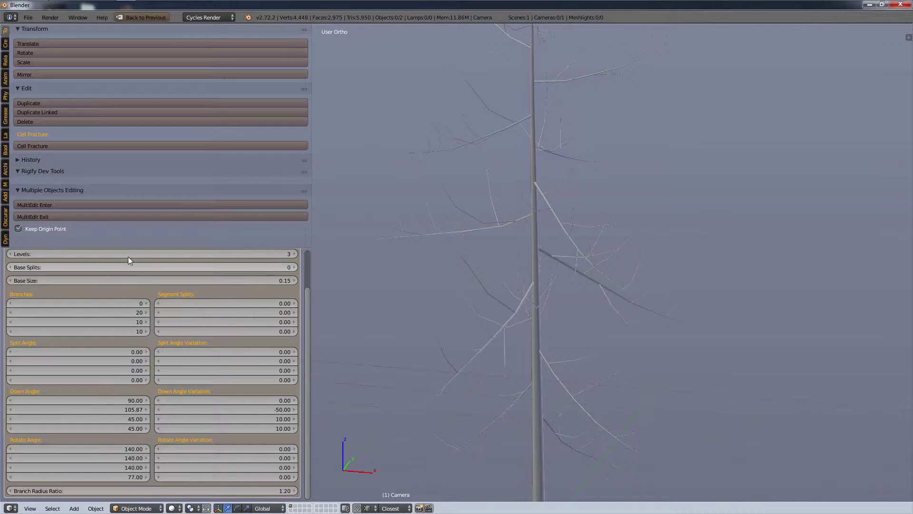
# Switch the Sapling settings from Branch Splitting to Branch Growth.
pyautogui.scroll(3, 128, 259)
pyautogui.click(143, 270)
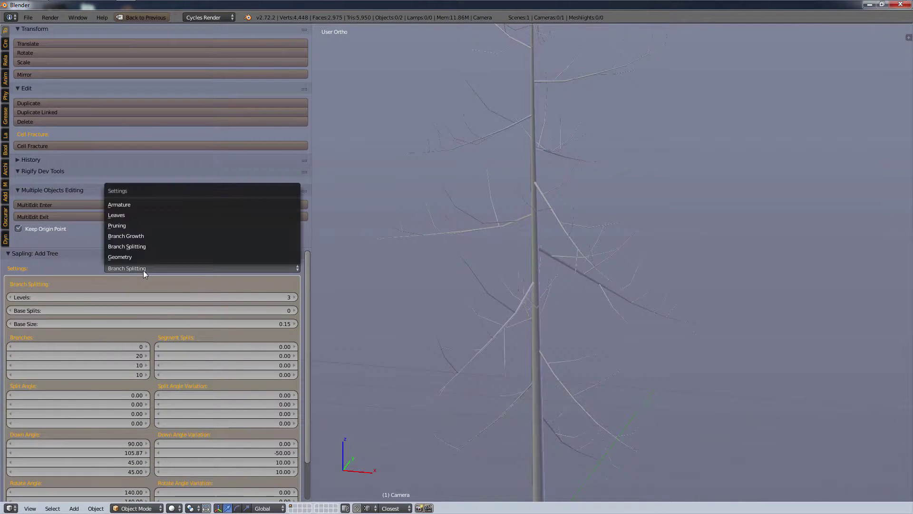
pyautogui.click(143, 236)
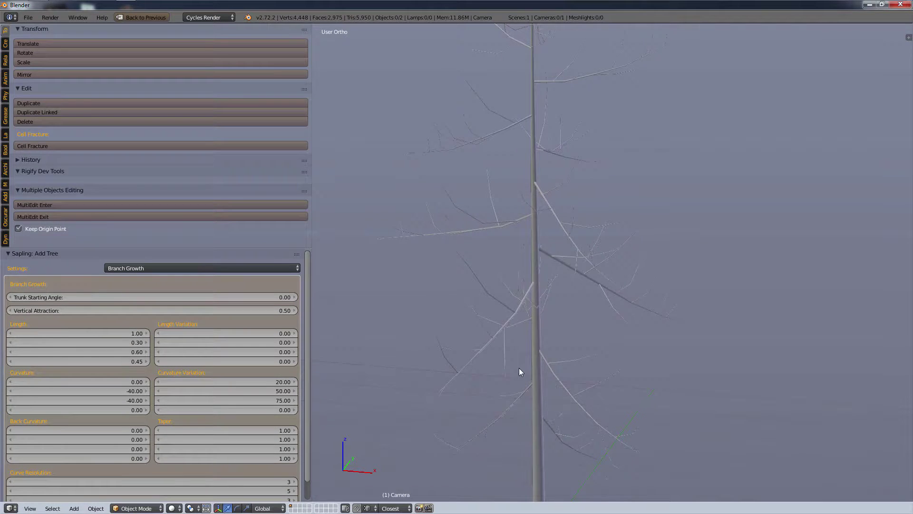
# Try other Trunk Starting Angle and Vertical Attraction values, restoring them to 0.00 and 0.50.
pyautogui.scroll(-4, 518, 367)
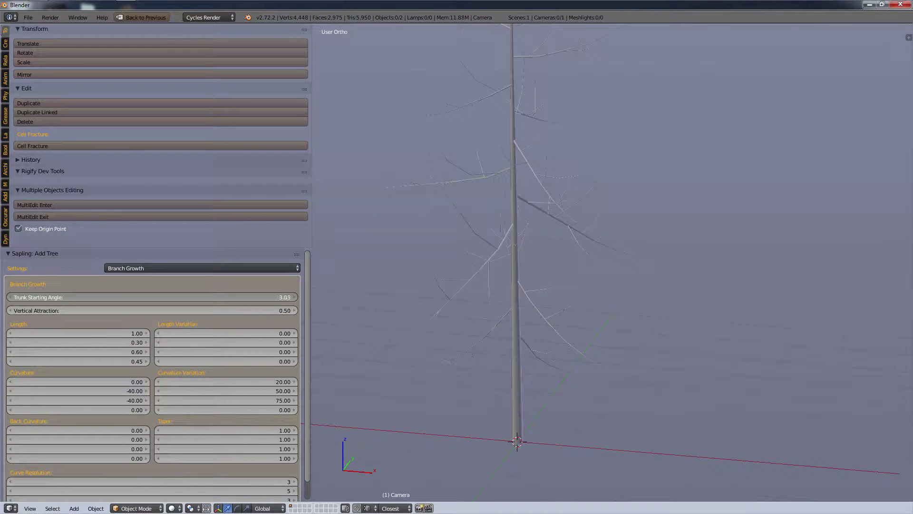
pyautogui.moveTo(116, 298); pyautogui.dragTo(128, 313)
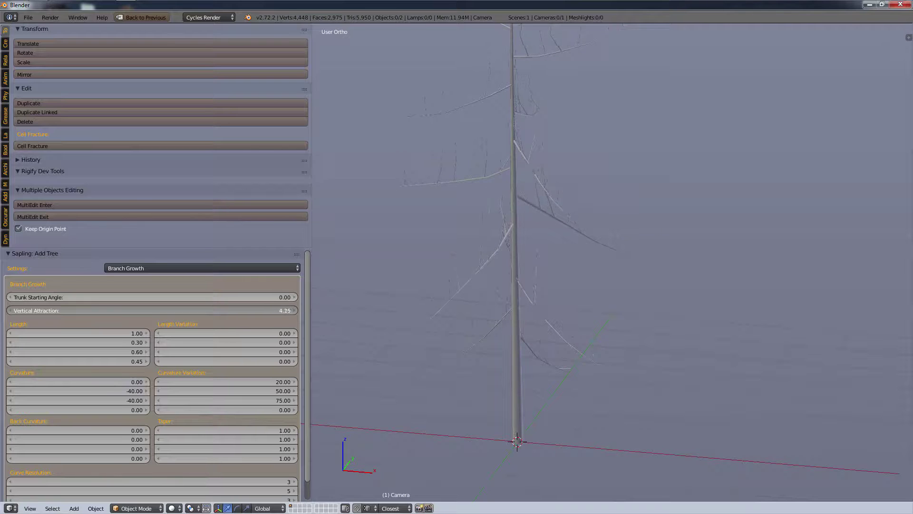
pyautogui.moveTo(291, 310); pyautogui.dragTo(282, 310)
pyautogui.moveTo(231, 310); pyautogui.dragTo(283, 311)
pyautogui.moveTo(190, 310); pyautogui.dragTo(97, 314)
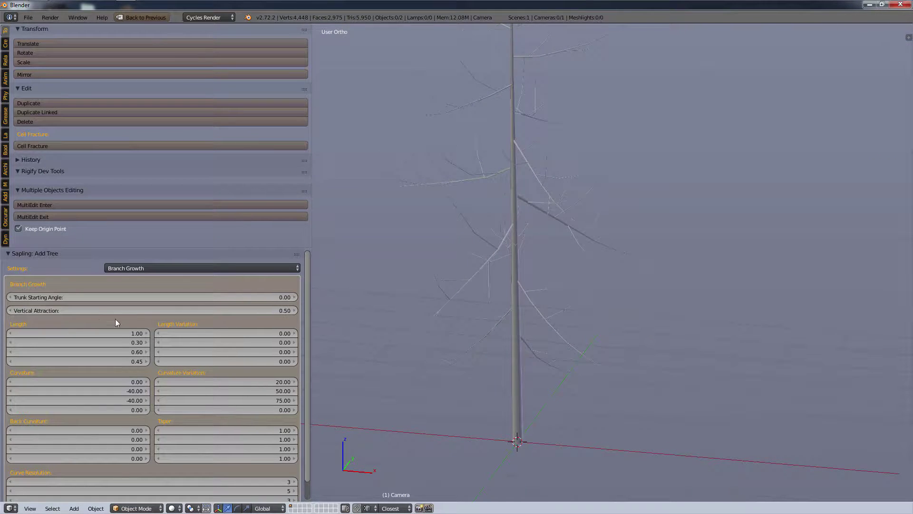
# Try other Length and Curvature values, restoring the first-level Curvature to 0.00 and the second and third levels to -40.00.
pyautogui.scroll(-1, 107, 323)
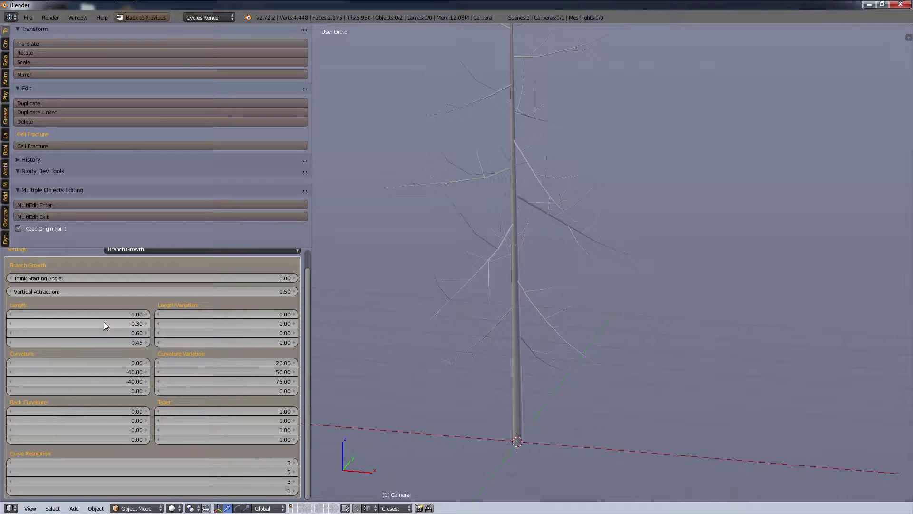
pyautogui.moveTo(104, 321)
pyautogui.mouseDown()
pyautogui.moveTo(141, 321)
pyautogui.moveTo(88, 321)
pyautogui.moveTo(138, 321)
pyautogui.moveTo(90, 322)
pyautogui.moveTo(107, 333)
pyautogui.moveTo(191, 332)
pyautogui.moveTo(102, 332)
pyautogui.mouseUp()
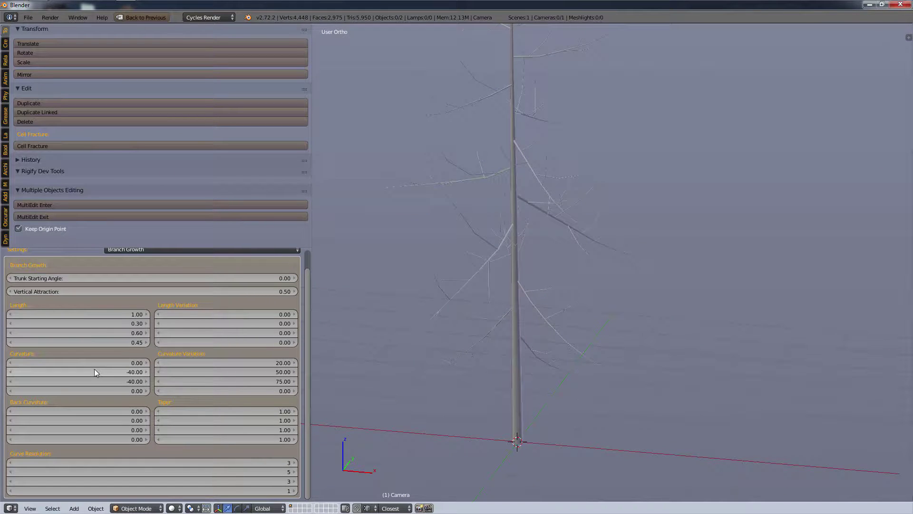
pyautogui.moveTo(89, 364); pyautogui.dragTo(157, 364)
pyautogui.moveTo(96, 369); pyautogui.dragTo(119, 373)
pyautogui.rightClick(114, 366)
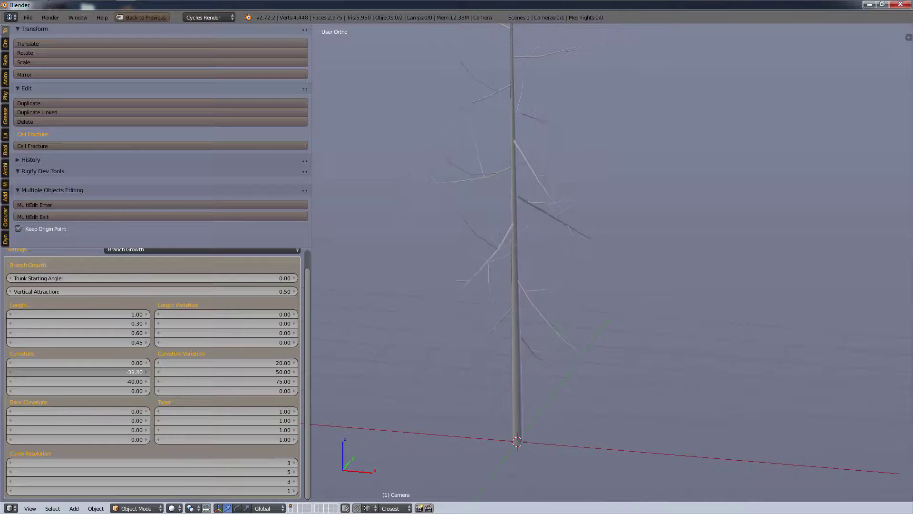
pyautogui.moveTo(119, 373); pyautogui.dragTo(31, 373)
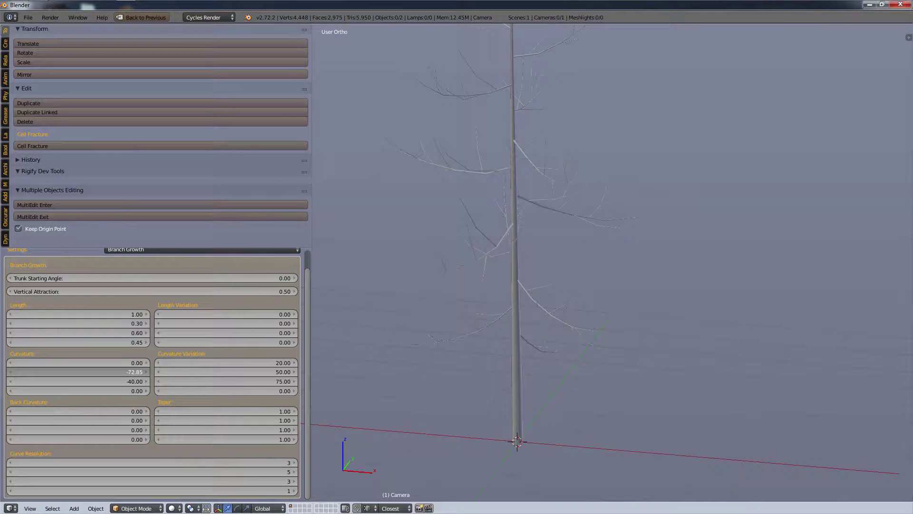
pyautogui.press('Escape')
pyautogui.moveTo(121, 384); pyautogui.dragTo(122, 384)
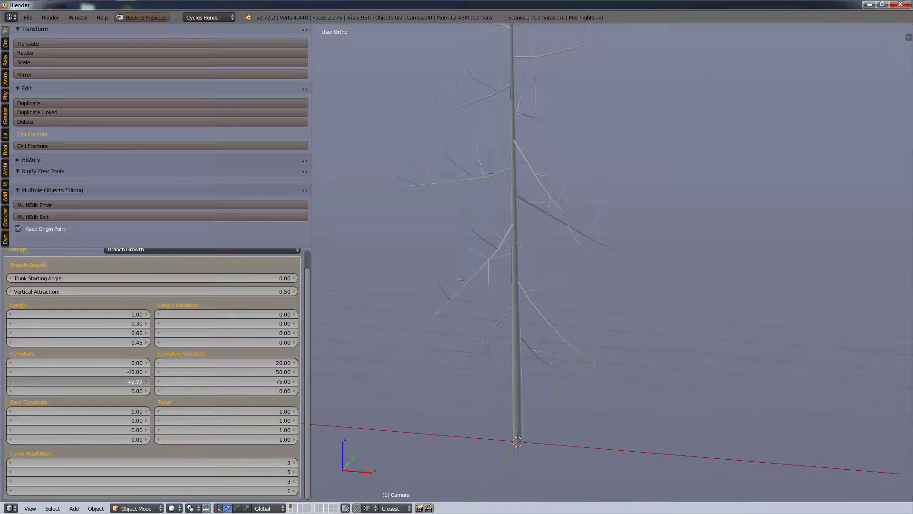
pyautogui.press('Escape')
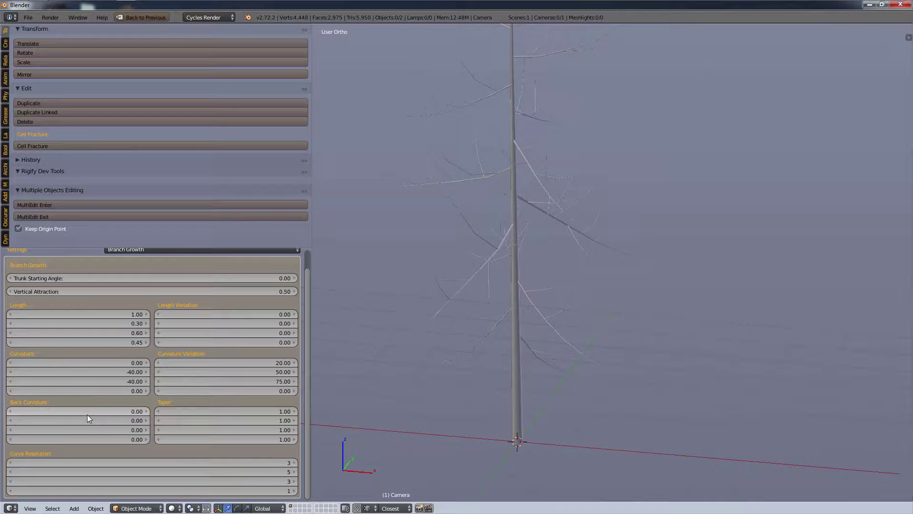
# Try positive Back Curvature values on the branch levels, including the second and third, and restore them to 0.00.
pyautogui.moveTo(87, 414)
pyautogui.mouseDown()
pyautogui.moveTo(104, 414)
pyautogui.moveTo(59, 414)
pyautogui.moveTo(104, 414)
pyautogui.moveTo(91, 421)
pyautogui.mouseUp()
pyautogui.press('Escape')
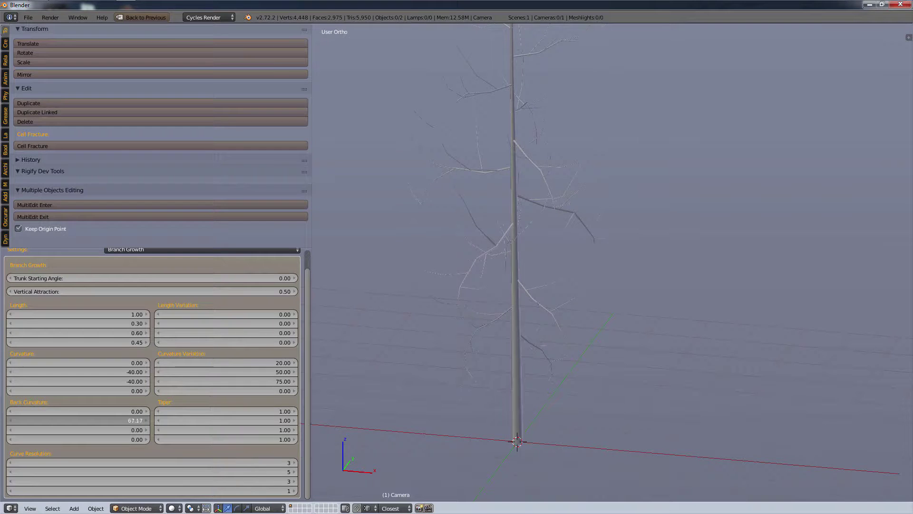
pyautogui.press('Escape')
pyautogui.moveTo(87, 429); pyautogui.dragTo(87, 429)
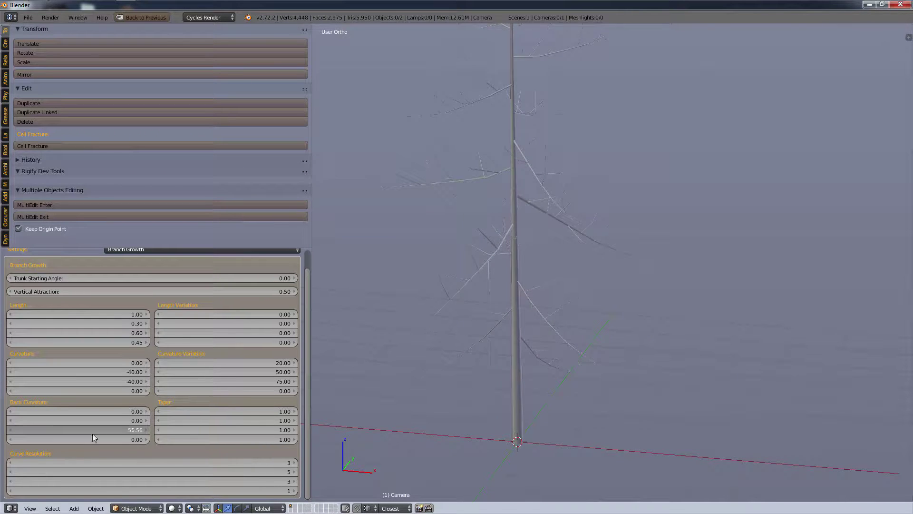
pyautogui.press('Escape')
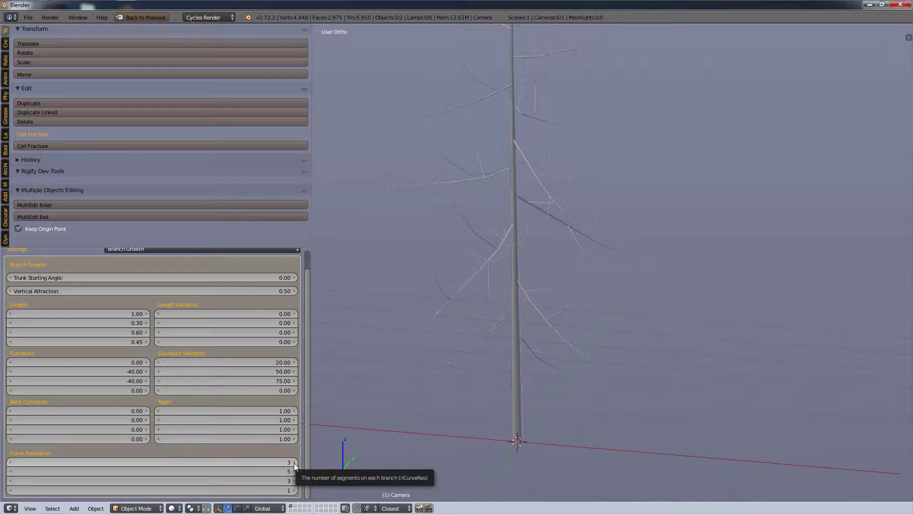
# Raise the first-level Curve Resolution to 6 and inspect the trunk from its base to its branches.
pyautogui.scroll(4, 521, 322)
pyautogui.keyDown('shift'); pyautogui.moveTo(506, 121); pyautogui.dragTo(763, 315, button='middle'); pyautogui.keyUp('shift')
pyautogui.scroll(1, 672, 278)
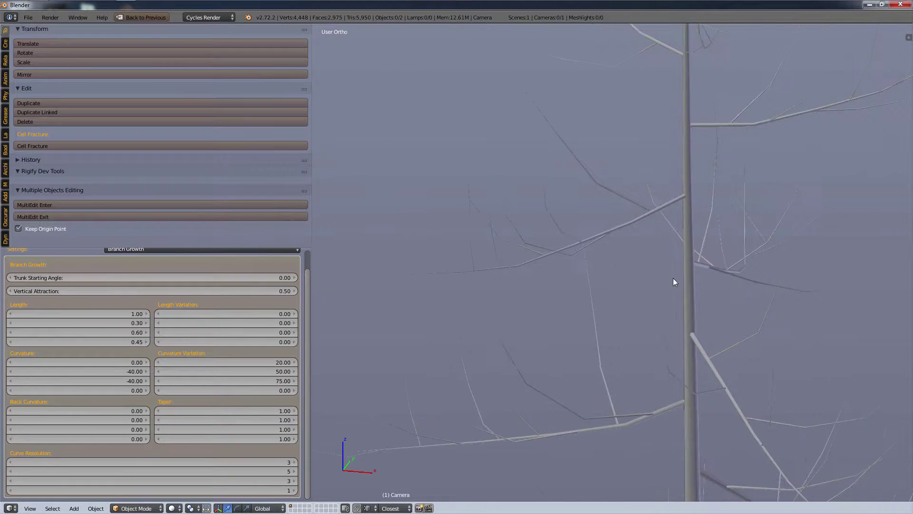
pyautogui.click(297, 464)
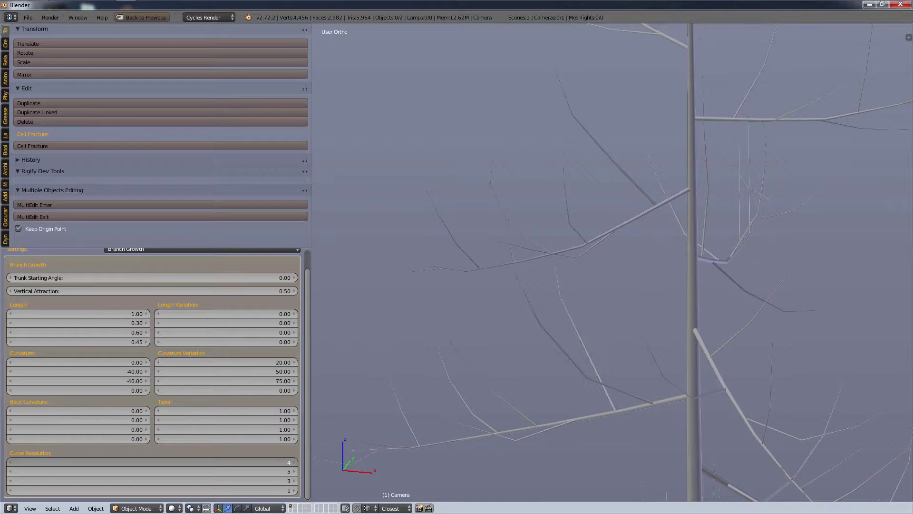
pyautogui.click(296, 464)
pyautogui.click(297, 463)
pyautogui.scroll(-6, 590, 400)
pyautogui.keyDown('shift'); pyautogui.moveTo(658, 401); pyautogui.dragTo(553, 243, button='middle'); pyautogui.keyUp('shift')
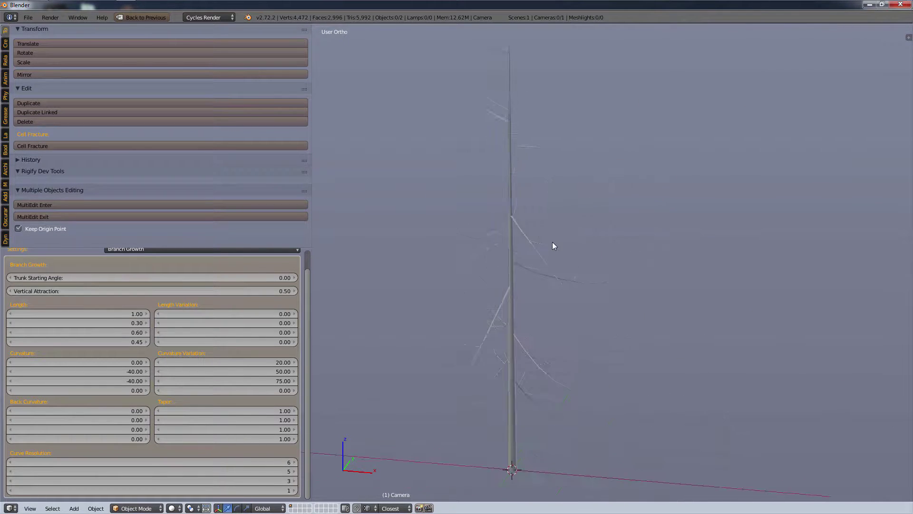
pyautogui.scroll(10, 508, 451)
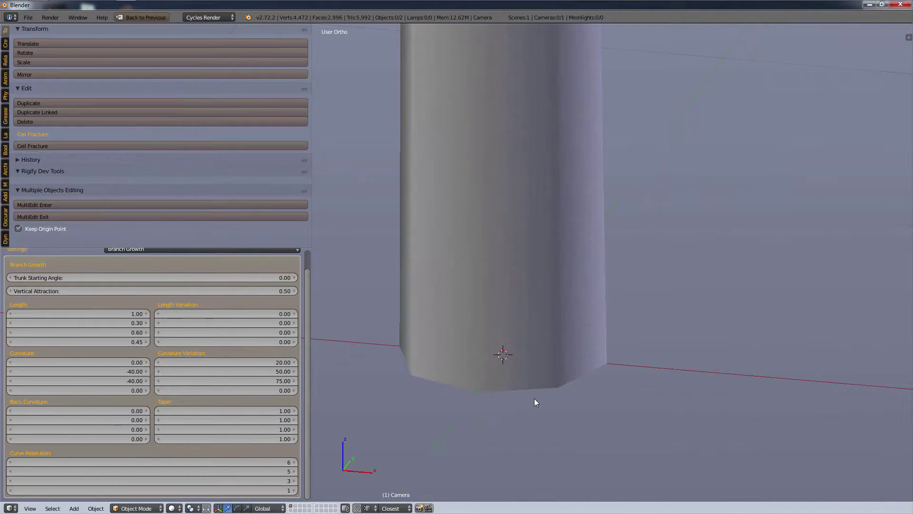
pyautogui.scroll(-15, 535, 398)
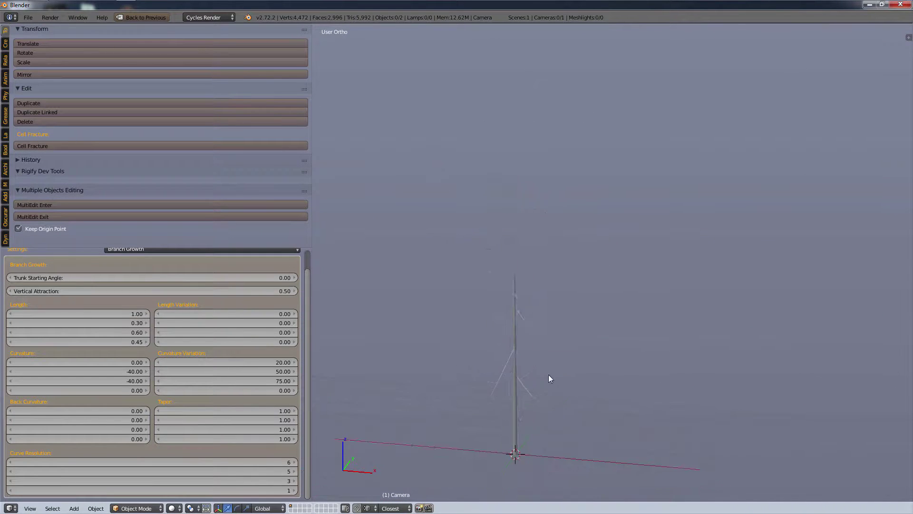
pyautogui.scroll(7, 549, 379)
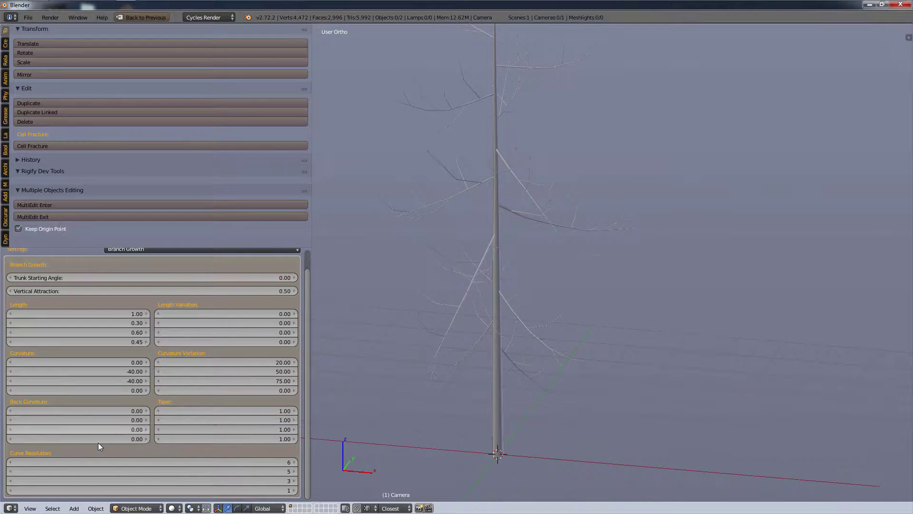
# Lower the first-level Curve Resolution to 1, then restore it to 3.
pyautogui.click(10, 463)
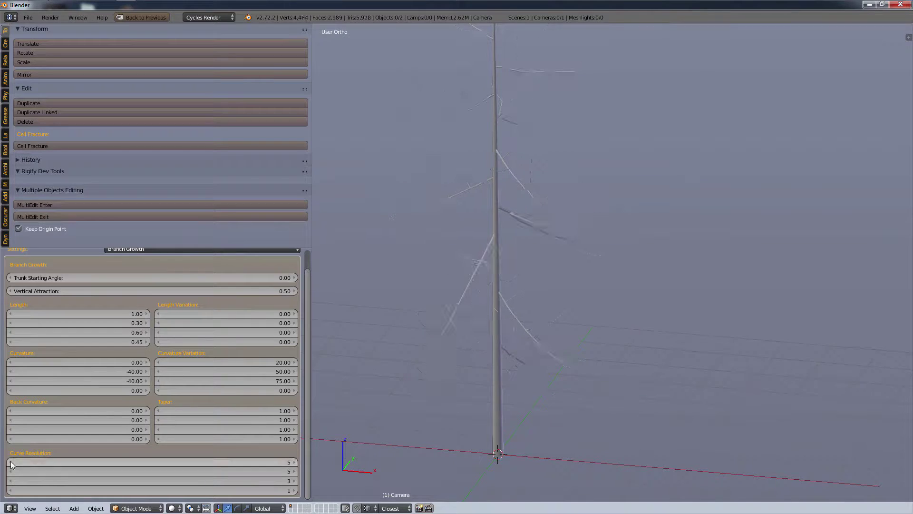
pyautogui.click(11, 462)
pyautogui.click(11, 462)
pyautogui.click(11, 462)
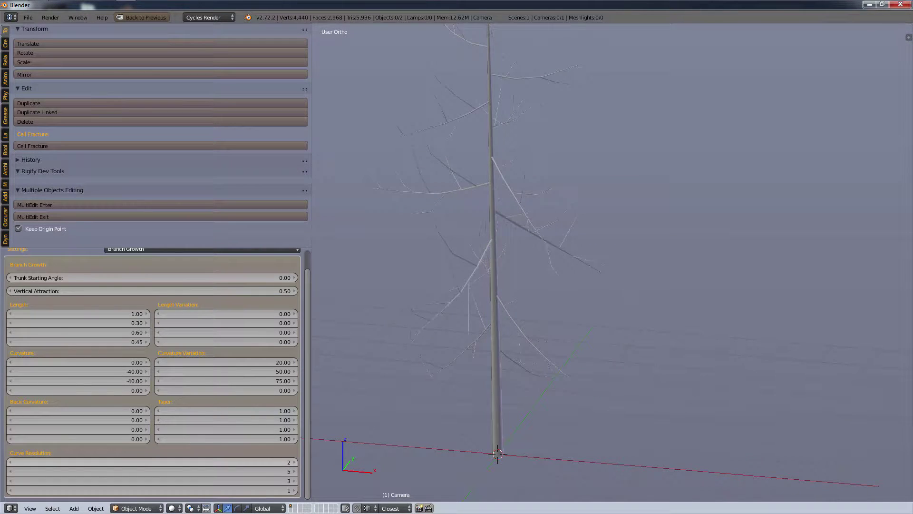
pyautogui.click(11, 462)
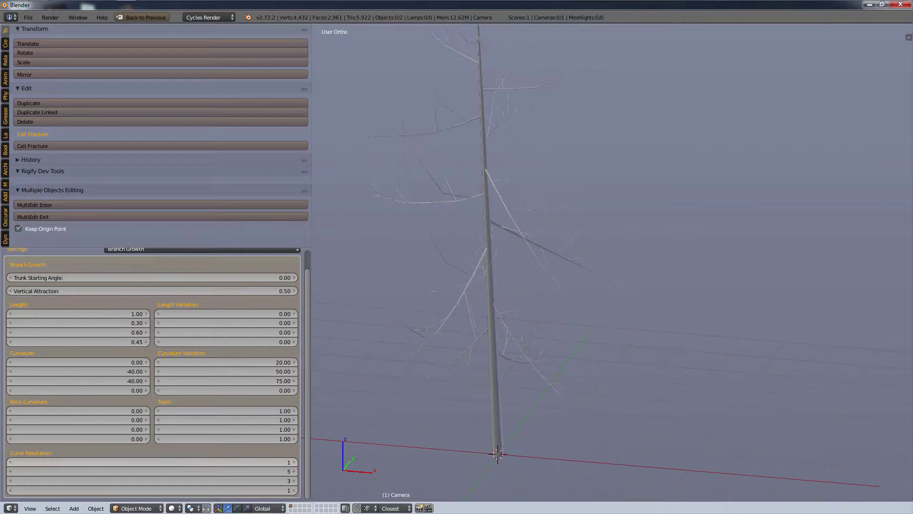
pyautogui.click(294, 463)
pyautogui.click(293, 464)
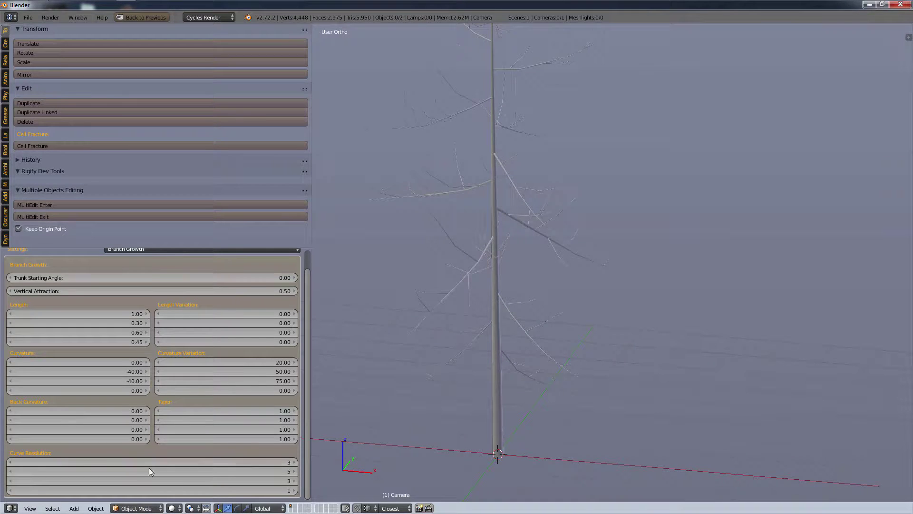
# Compare first-level Curve Resolution values of 2 and 3 from different angles and settle on 2.
pyautogui.click(9, 464)
pyautogui.moveTo(350, 432); pyautogui.dragTo(323, 395, button='middle')
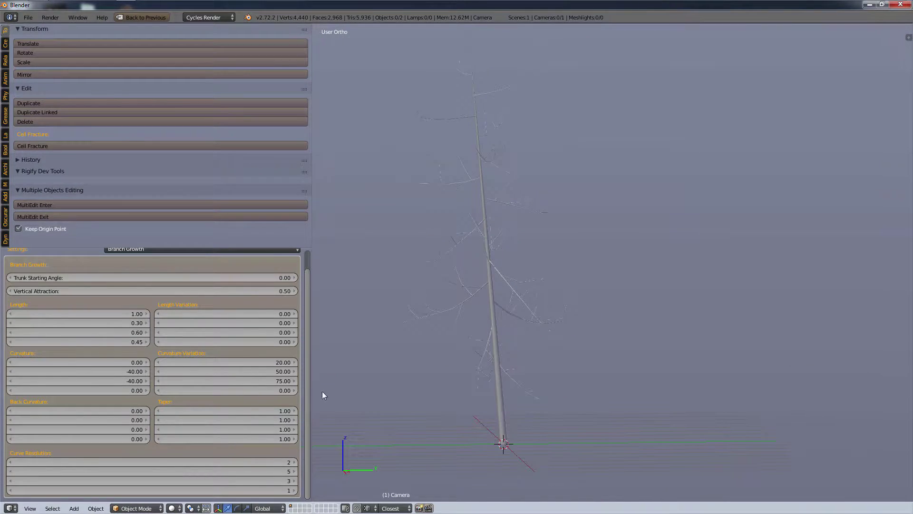
pyautogui.click(294, 462)
pyautogui.moveTo(333, 442); pyautogui.dragTo(429, 429, button='middle')
pyautogui.click(11, 462)
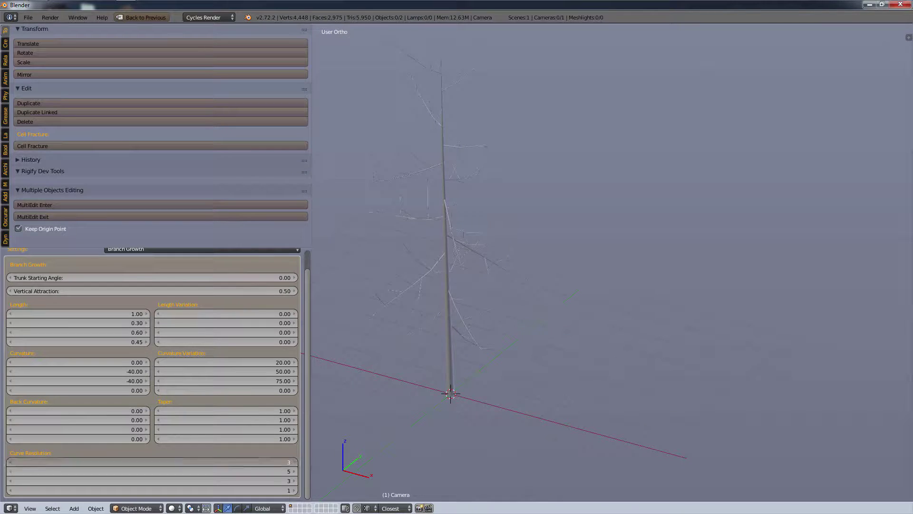
pyautogui.moveTo(465, 363); pyautogui.dragTo(514, 391, button='middle')
pyautogui.scroll(4, 508, 414)
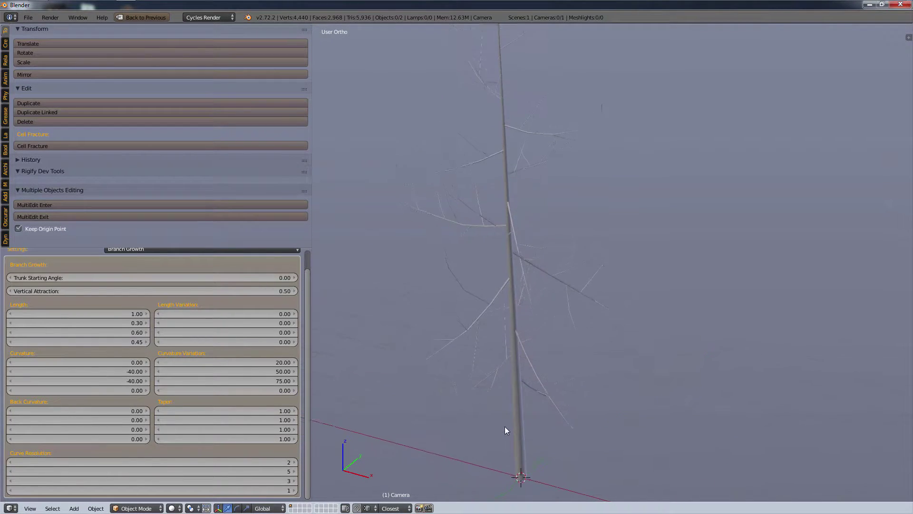
pyautogui.scroll(-1, 514, 437)
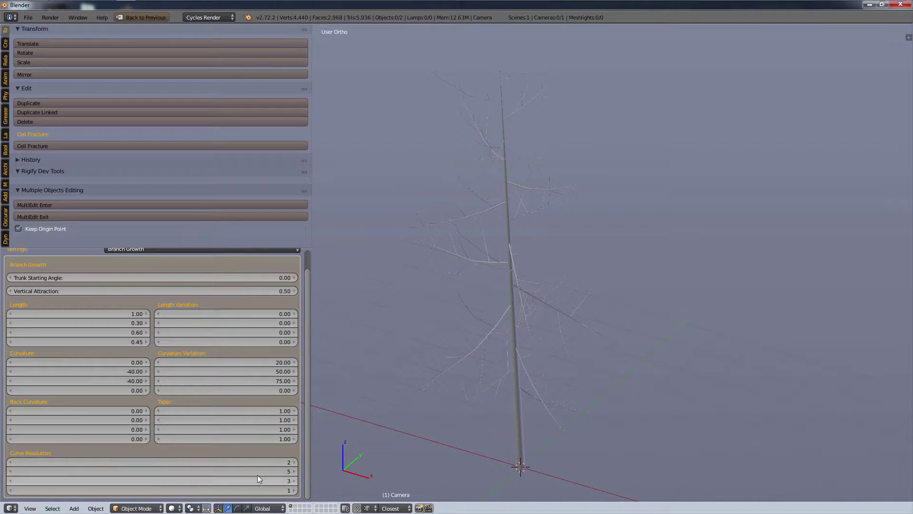
# Lower the second-level Curve Resolution to 1 and inspect the straightened branches up close.
pyautogui.click(11, 472)
pyautogui.click(10, 472)
pyautogui.click(10, 472)
pyautogui.click(11, 472)
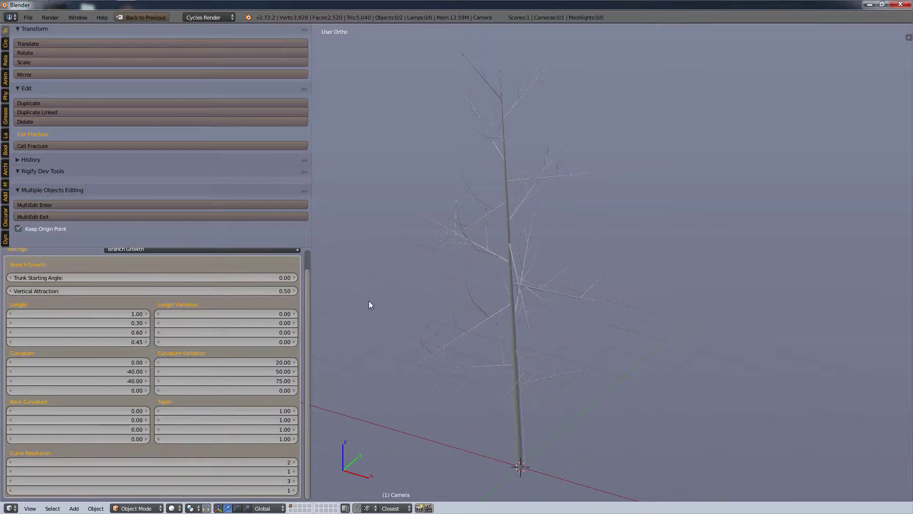
pyautogui.scroll(2, 370, 300)
pyautogui.moveTo(552, 273); pyautogui.dragTo(546, 241, button='middle')
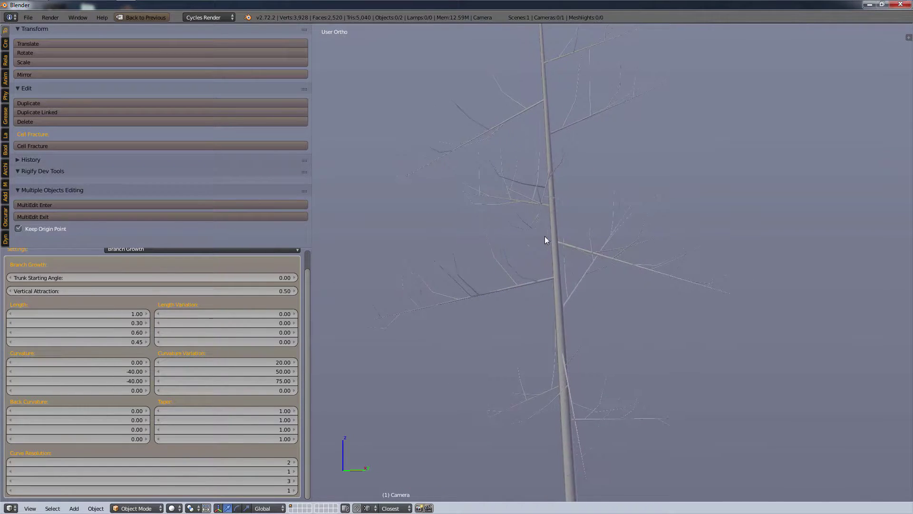
# Raise the second-level Curve Resolution to 9 and examine the smoothness of a single branch.
pyautogui.click(294, 471)
pyautogui.click(294, 472)
pyautogui.click(295, 471)
pyautogui.click(294, 471)
pyautogui.click(295, 471)
pyautogui.click(294, 472)
pyautogui.click(295, 472)
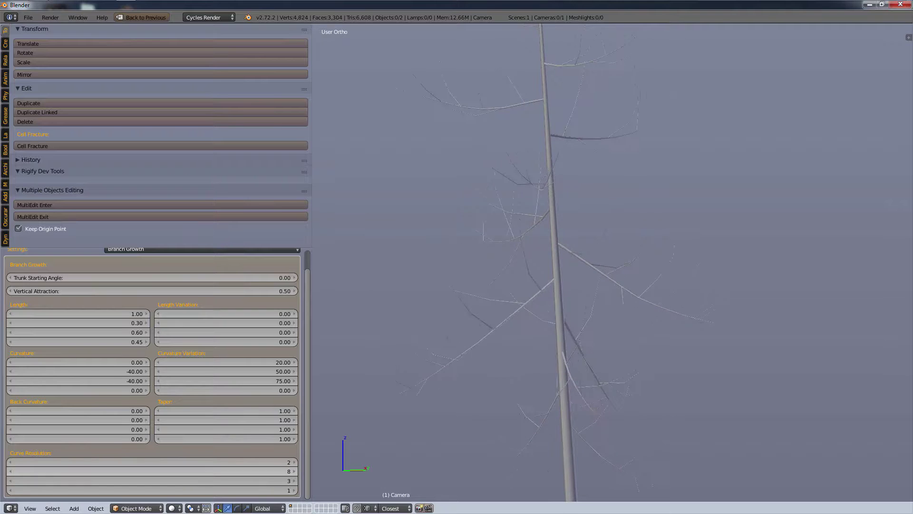
pyautogui.click(294, 472)
pyautogui.moveTo(503, 190); pyautogui.dragTo(555, 262, button='middle')
pyautogui.scroll(5, 555, 262)
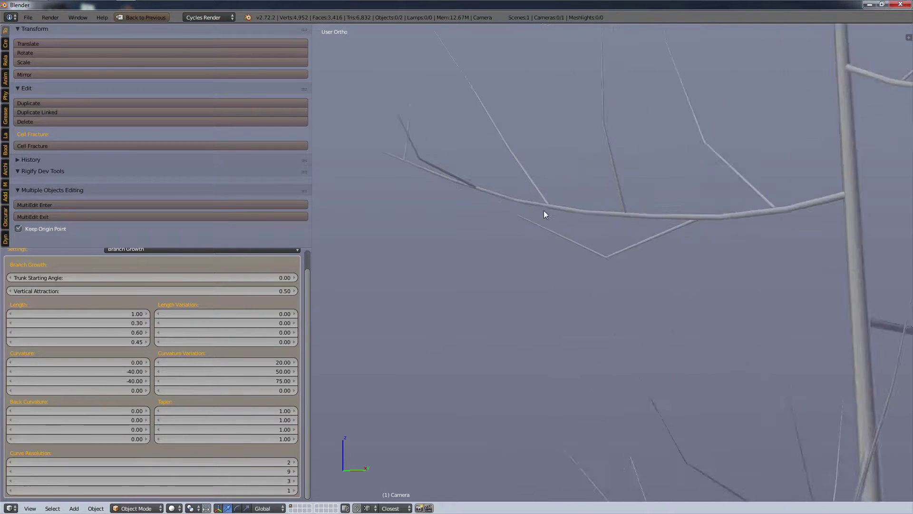
pyautogui.moveTo(337, 129); pyautogui.dragTo(388, 148, button='middle')
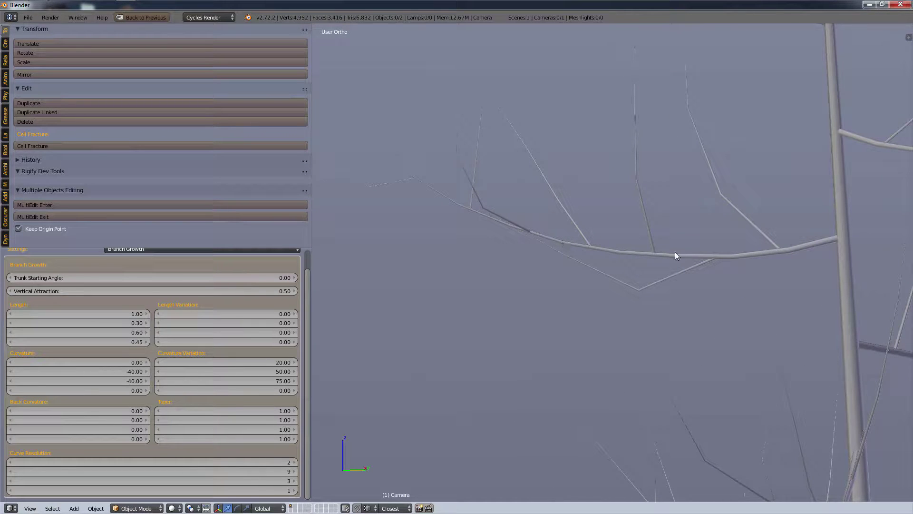
pyautogui.scroll(-6, 830, 247)
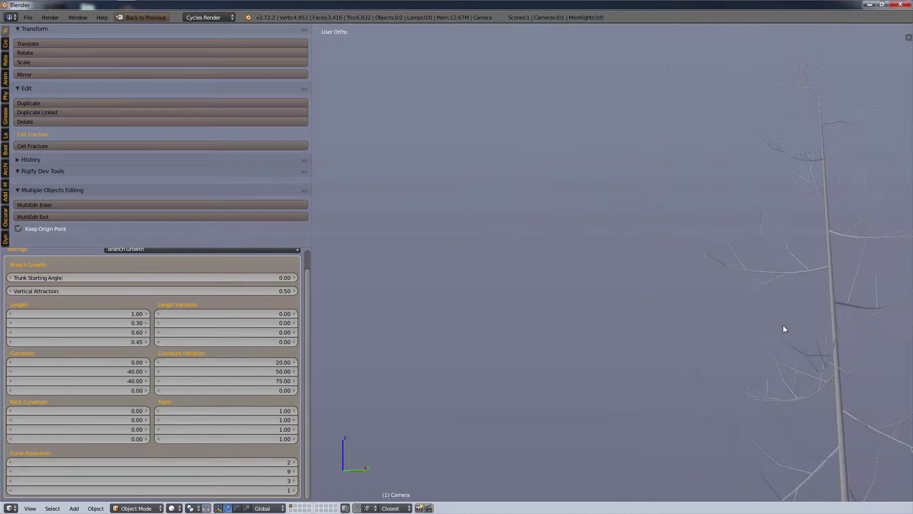
pyautogui.keyDown('shift'); pyautogui.moveTo(783, 324); pyautogui.dragTo(554, 145, button='middle'); pyautogui.keyUp('shift')
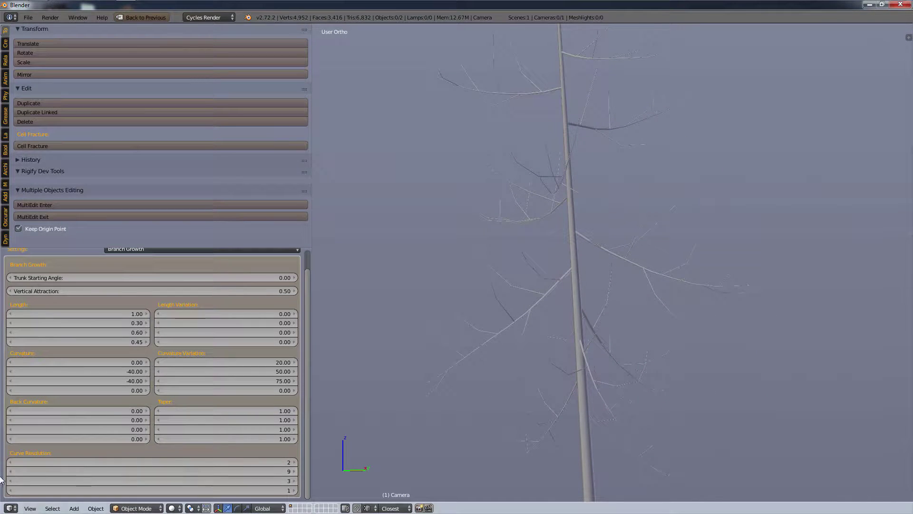
# Compare second-level Curve Resolution values of 1 and 5, then settle on 3.
pyautogui.moveTo(263, 472); pyautogui.dragTo(223, 472)
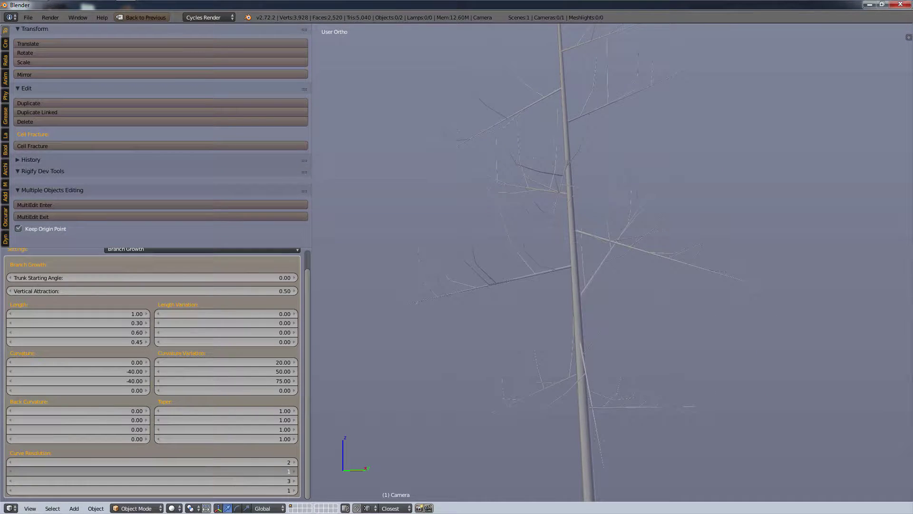
pyautogui.click(294, 472)
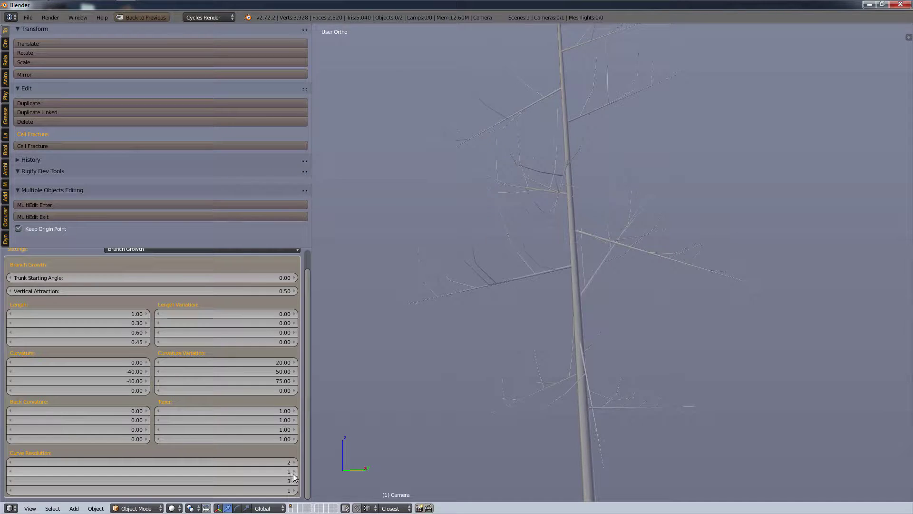
pyautogui.click(294, 471)
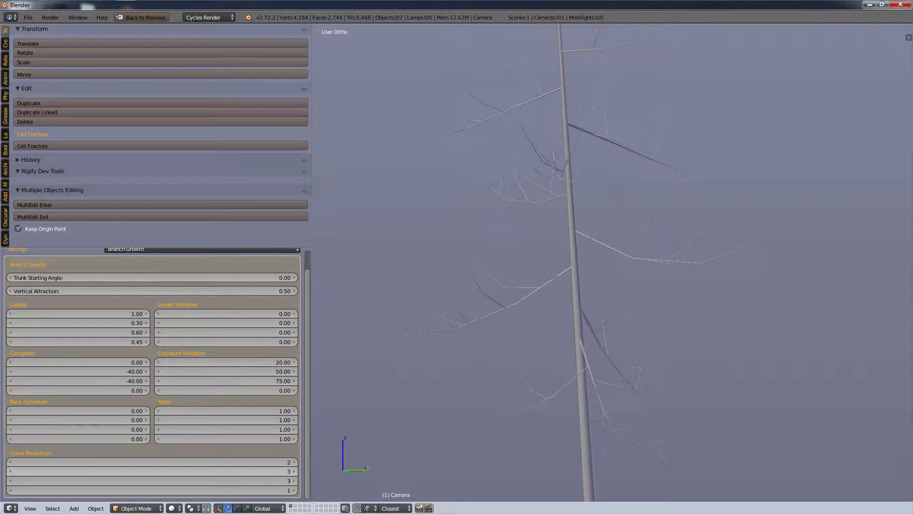
pyautogui.click(293, 472)
pyautogui.click(294, 472)
pyautogui.click(293, 472)
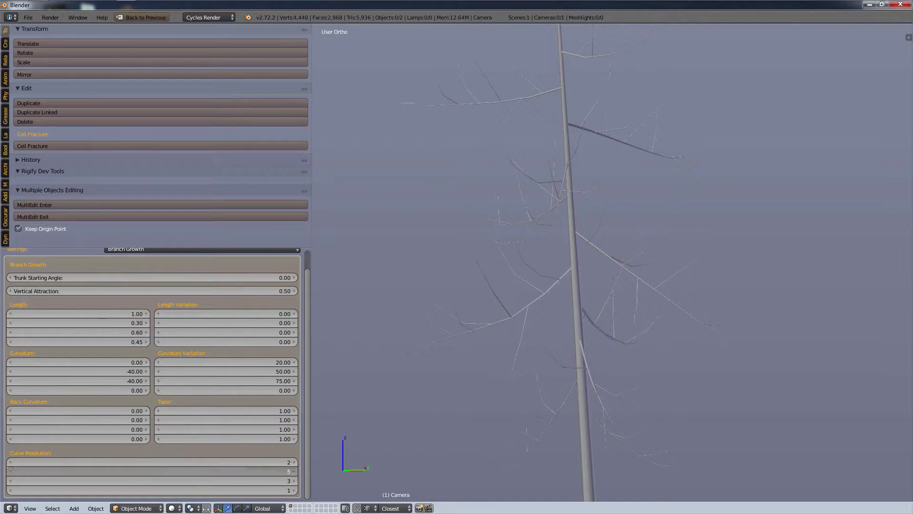
pyautogui.click(10, 471)
pyautogui.click(10, 471)
pyautogui.click(10, 471)
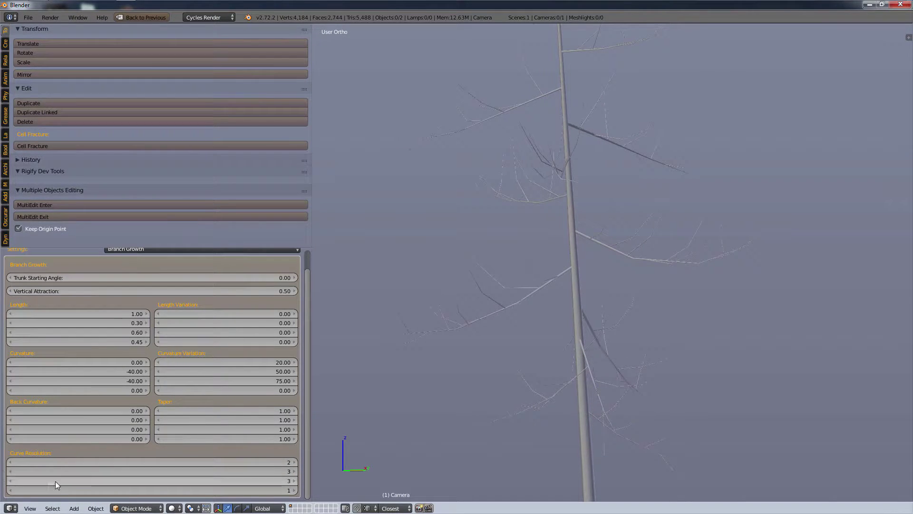
# Try a third-level Curve Resolution of 82, cancel it, and set the value to 2.
pyautogui.moveTo(49, 481); pyautogui.dragTo(193, 481)
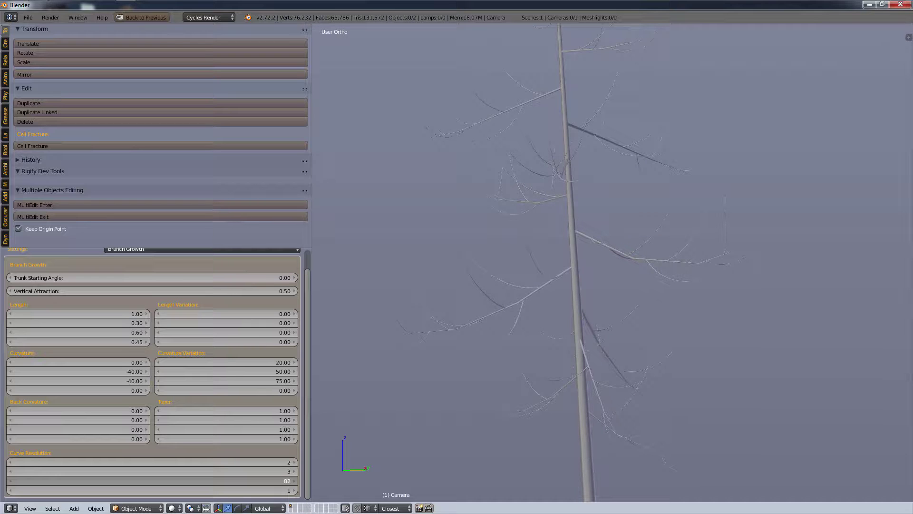
pyautogui.rightClick(50, 482)
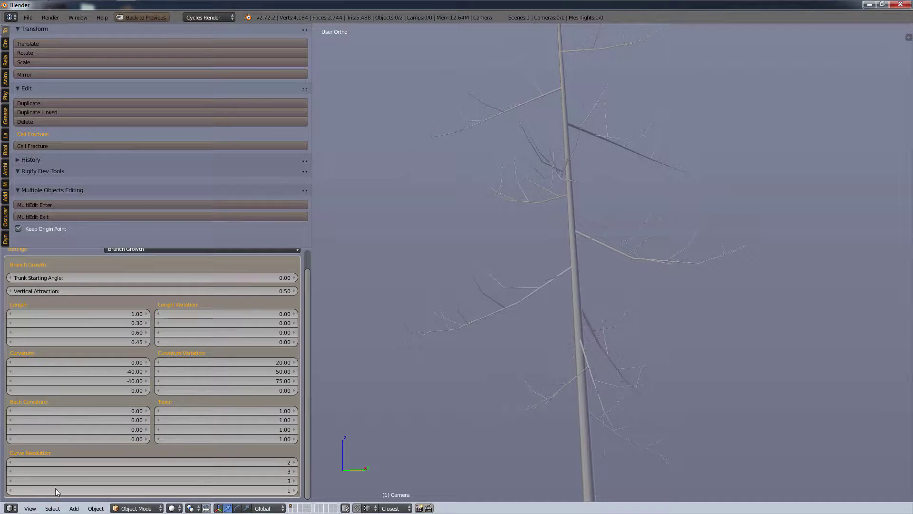
pyautogui.click(10, 479)
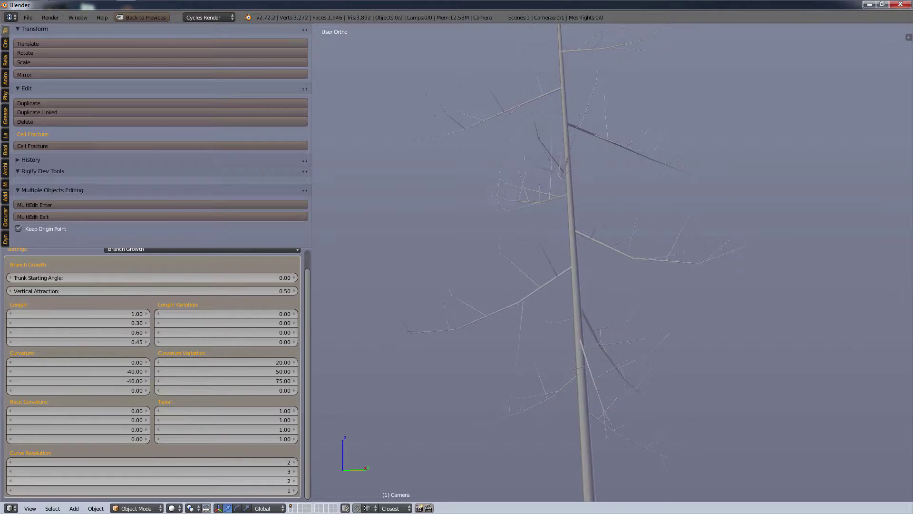
pyautogui.click(9, 481)
pyautogui.click(293, 481)
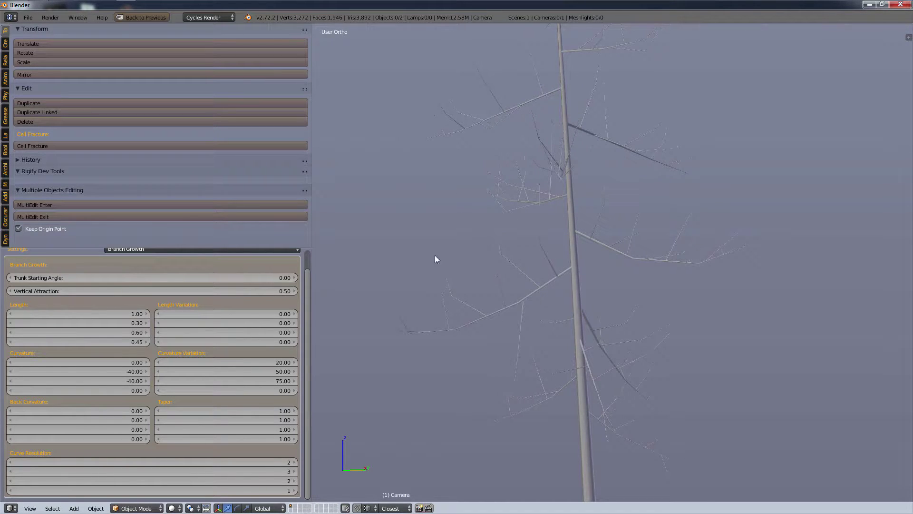
pyautogui.click(293, 481)
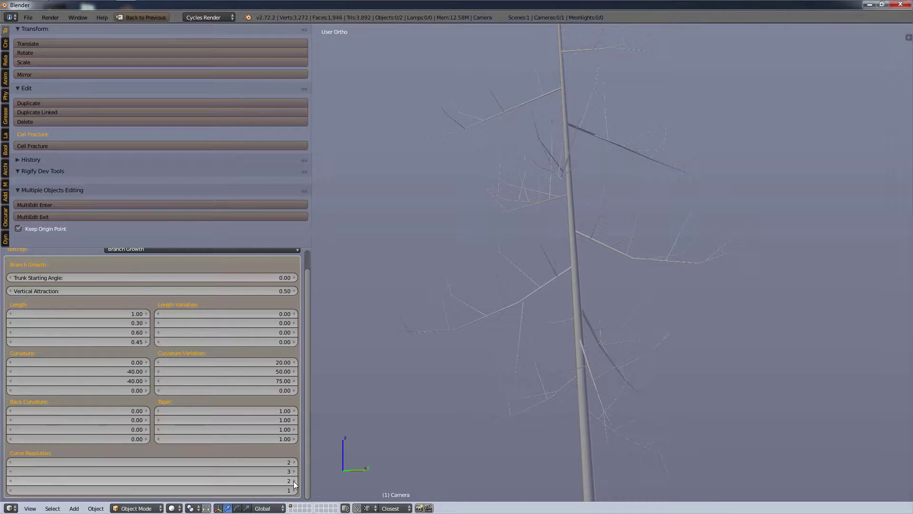
pyautogui.click(11, 480)
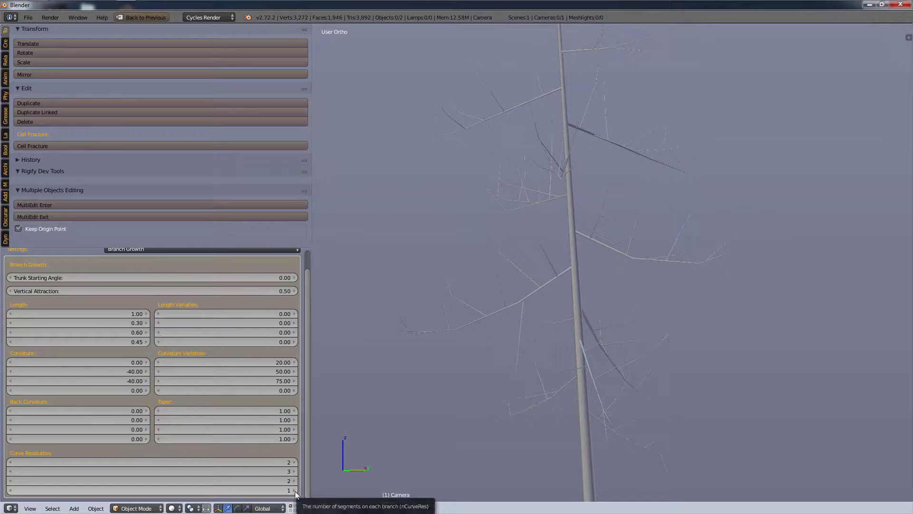
# Switch the Sapling settings to Pruning and enable Prune for the tree.
pyautogui.scroll(-3, 424, 389)
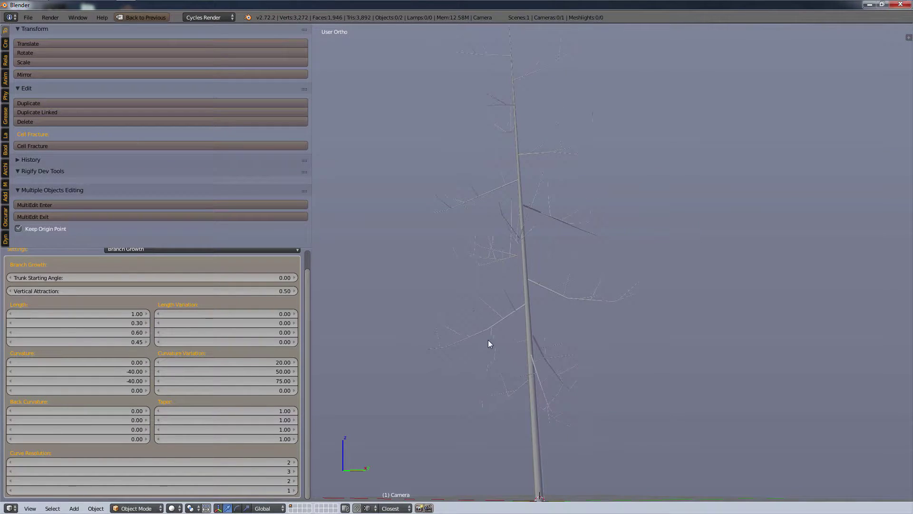
pyautogui.moveTo(488, 340); pyautogui.dragTo(552, 274, button='middle')
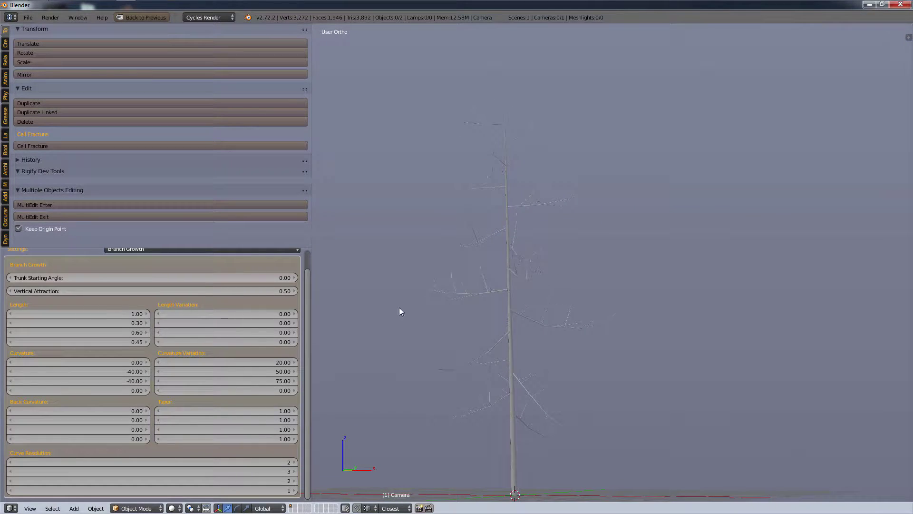
pyautogui.scroll(1, 229, 346)
pyautogui.click(238, 265)
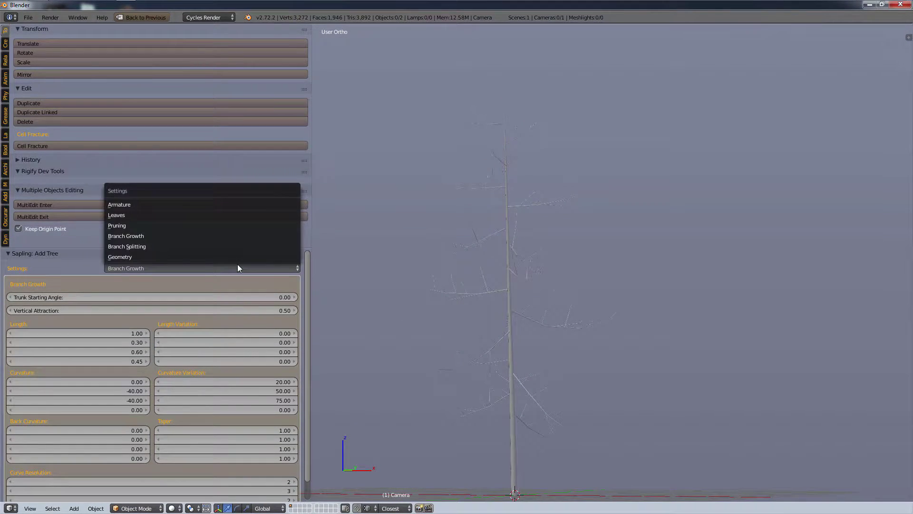
pyautogui.click(146, 227)
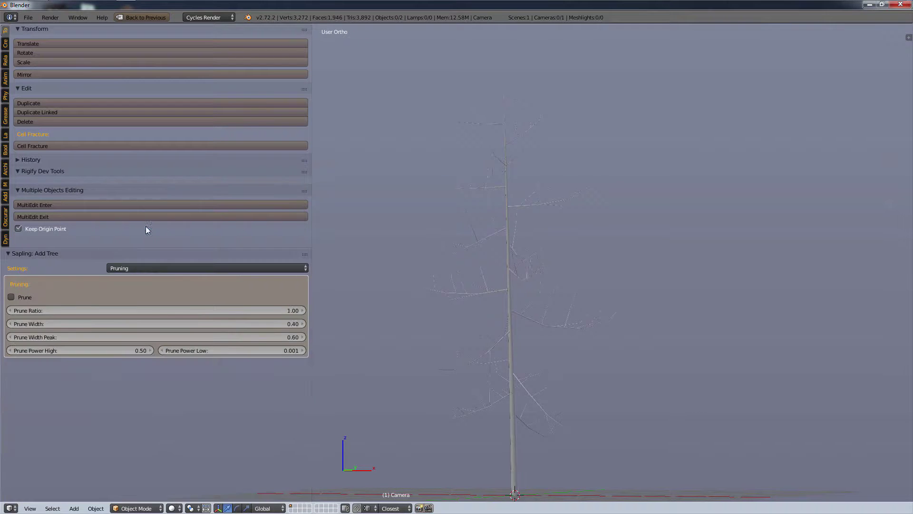
pyautogui.scroll(-2, 537, 365)
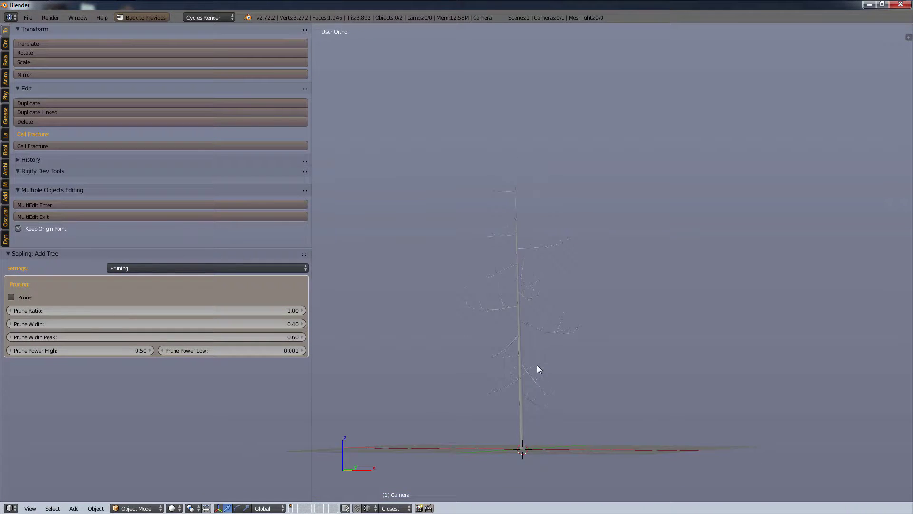
pyautogui.scroll(4, 536, 364)
pyautogui.moveTo(535, 364); pyautogui.dragTo(529, 387, button='middle')
pyautogui.click(68, 298)
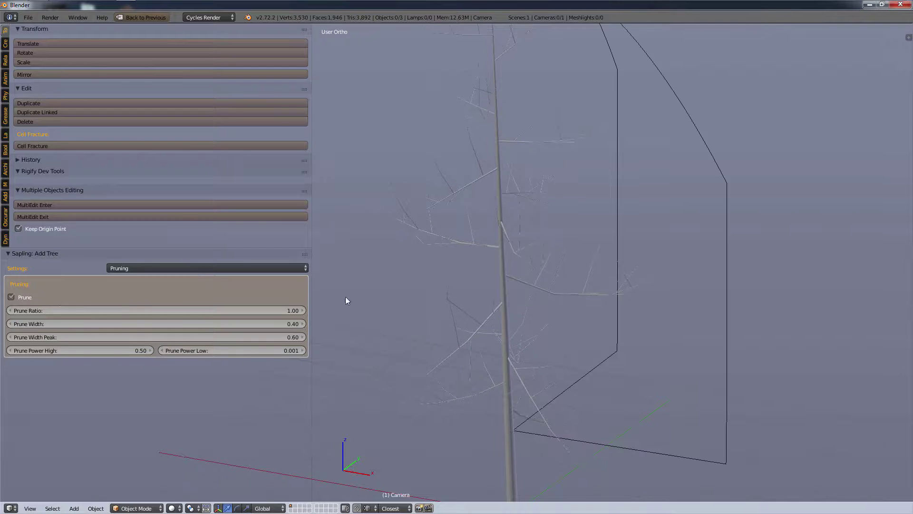
# Try adjusting the pruning values against the whole tree's envelope, then disable Prune.
pyautogui.scroll(-3, 661, 264)
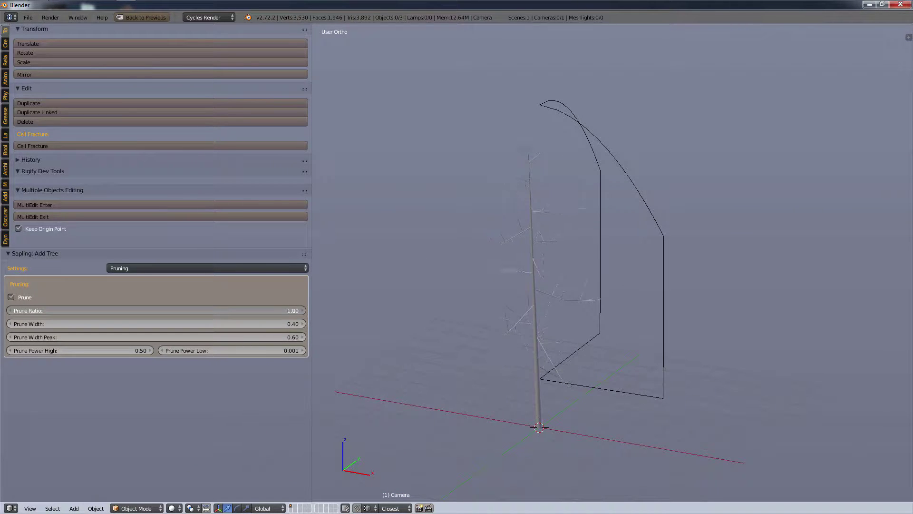
pyautogui.moveTo(257, 321)
pyautogui.mouseDown()
pyautogui.moveTo(310, 322)
pyautogui.moveTo(244, 323)
pyautogui.mouseUp()
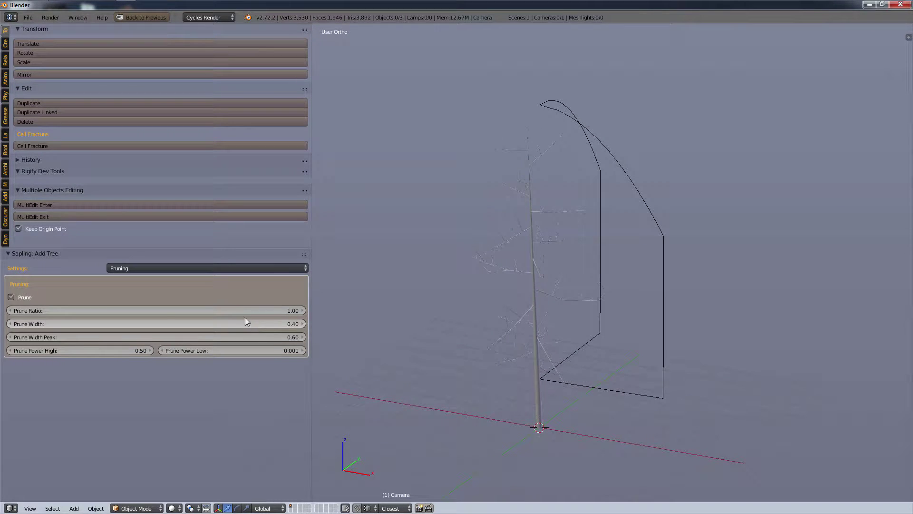
pyautogui.click(12, 297)
# Switch the Sapling settings to Leaves and enable Show Leaves.
pyautogui.click(209, 266)
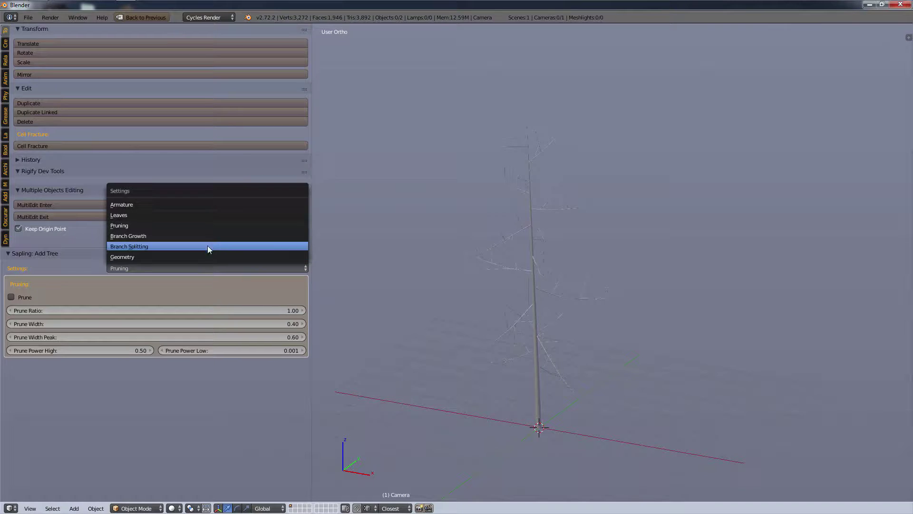
pyautogui.click(213, 215)
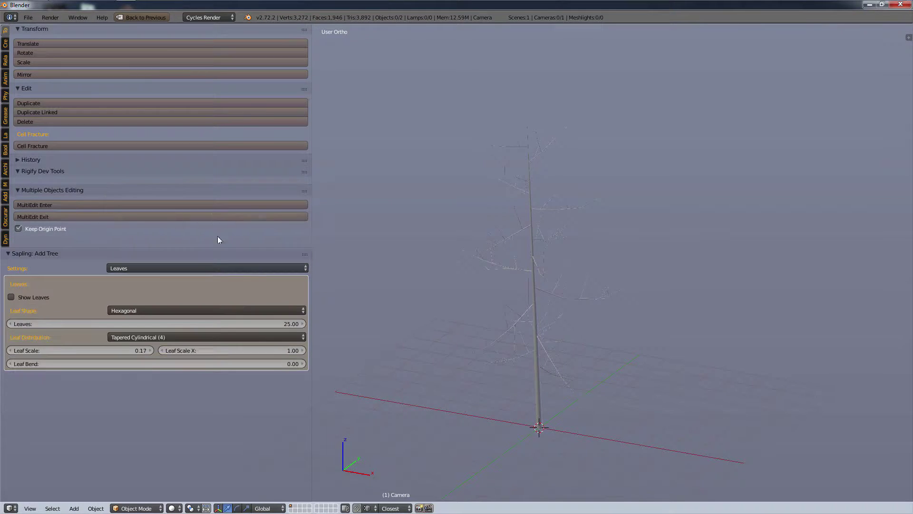
pyautogui.click(12, 297)
# Examine the shape and placement of the hexagonal leaves on the branches, up close and across the whole tree.
pyautogui.scroll(8, 566, 261)
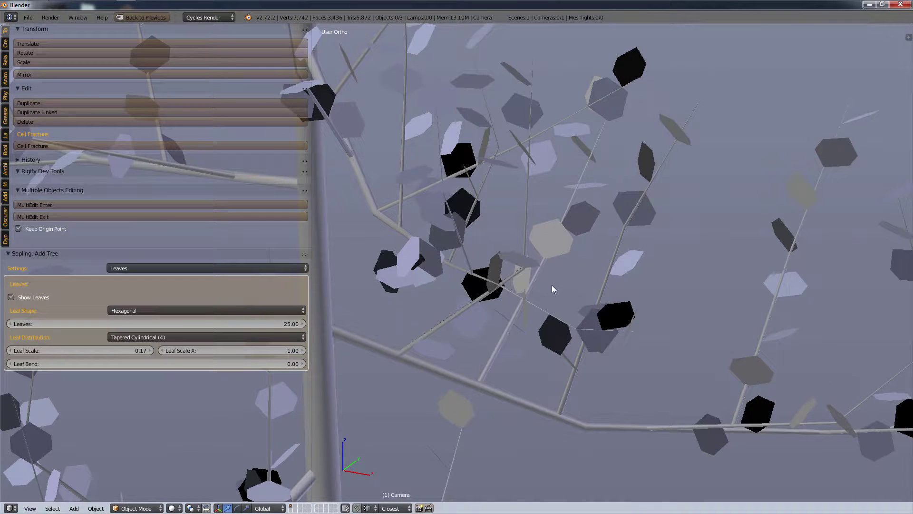
pyautogui.scroll(-8, 551, 284)
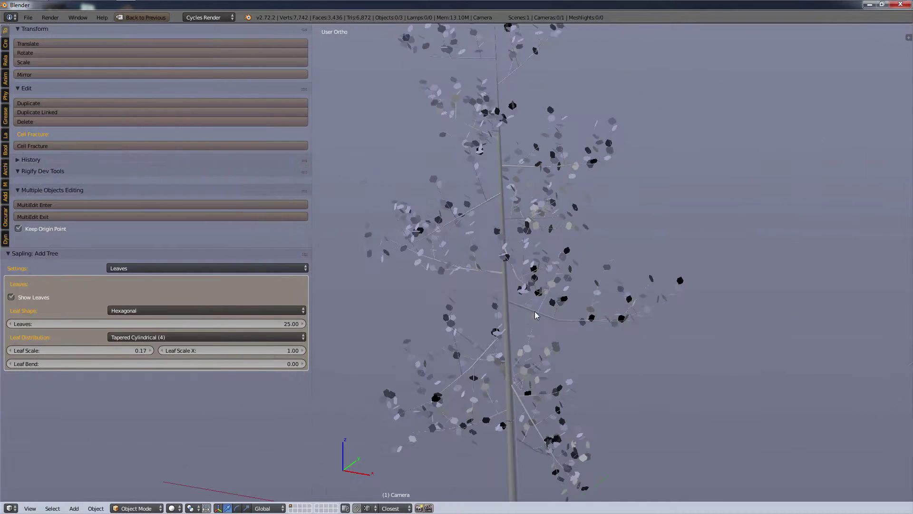
pyautogui.scroll(6, 589, 320)
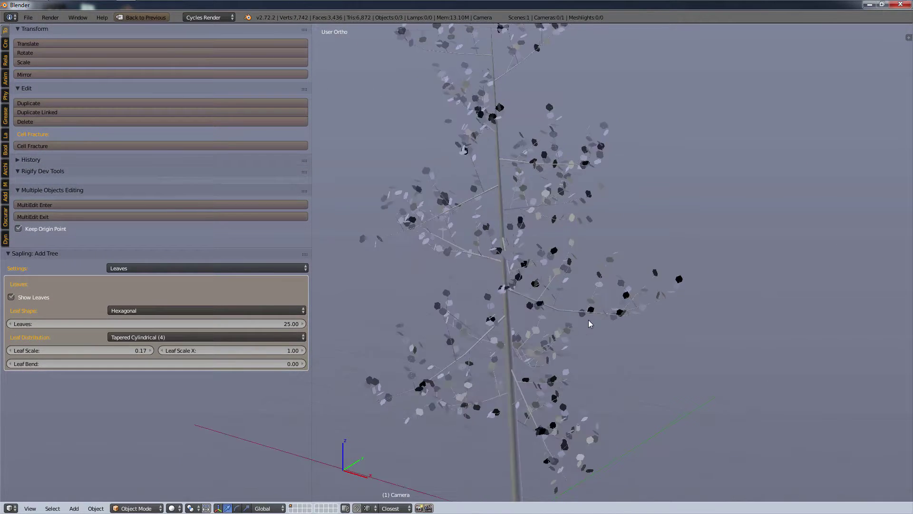
pyautogui.scroll(-8, 577, 312)
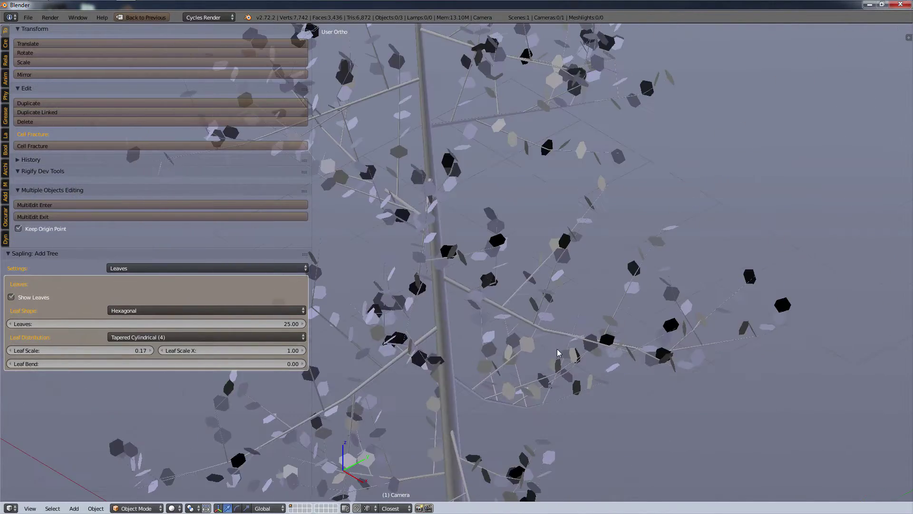
pyautogui.scroll(8, 534, 389)
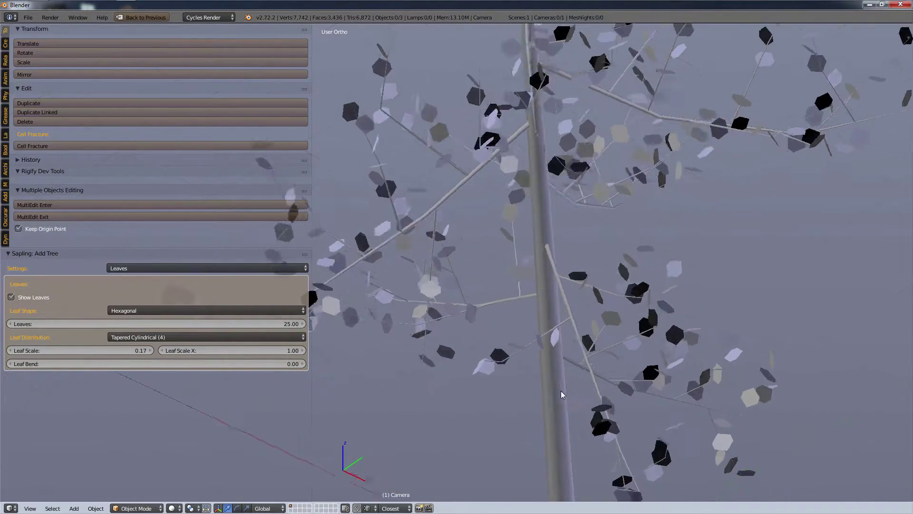
pyautogui.scroll(-8, 774, 155)
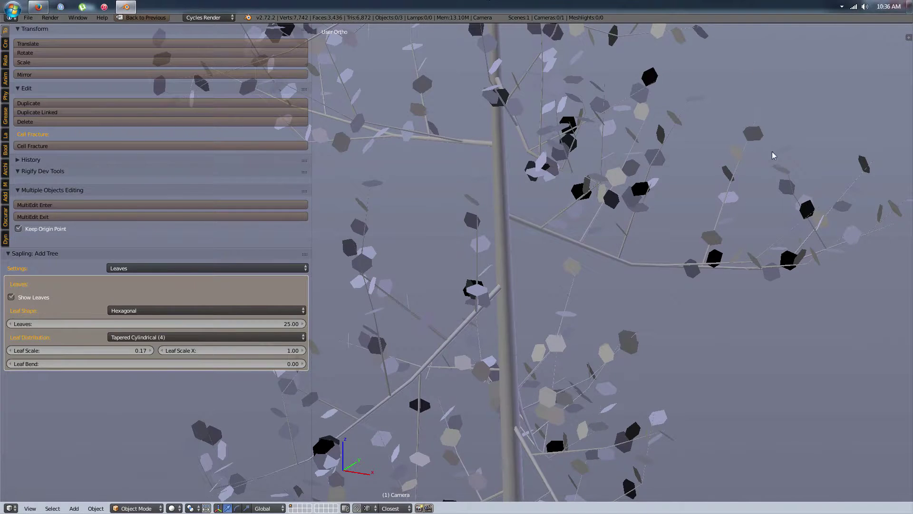
pyautogui.moveTo(593, 194); pyautogui.dragTo(381, 231, button='middle')
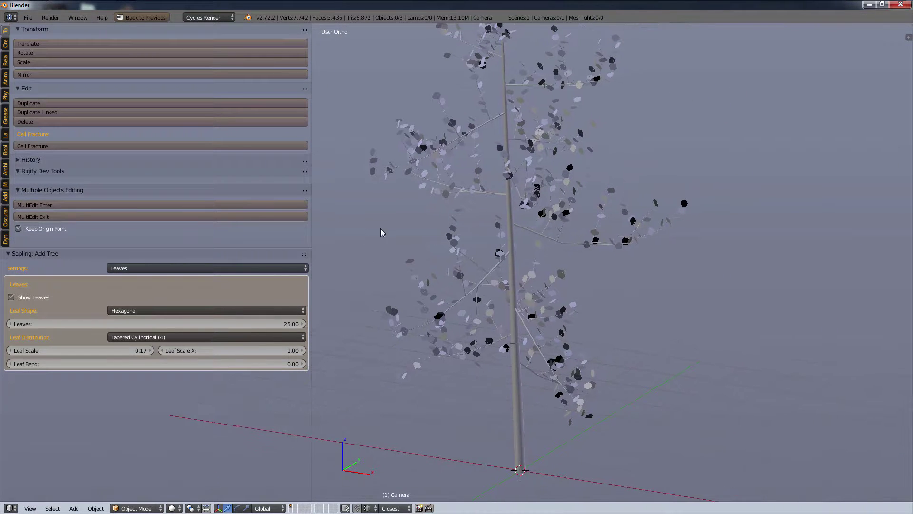
# Change the Leaf Shape from Hexagonal to Rectangular.
pyautogui.click(287, 307)
pyautogui.click(254, 288)
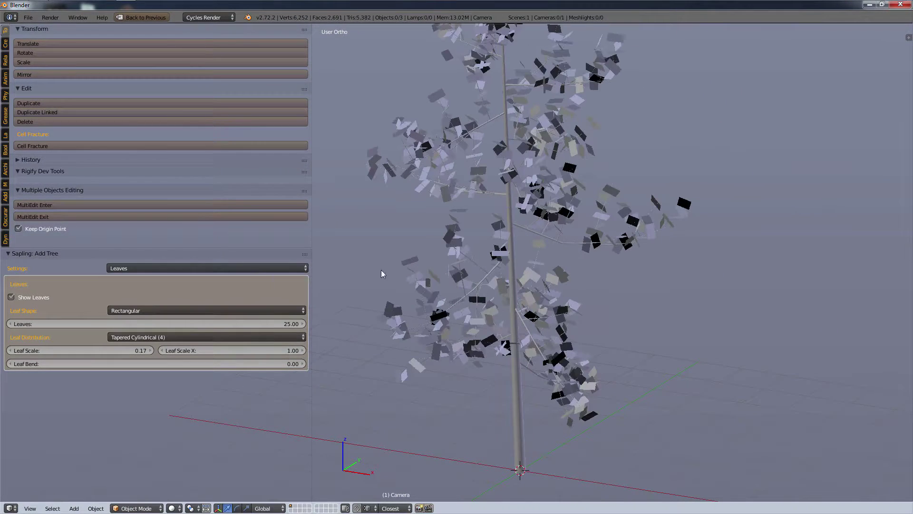
pyautogui.scroll(2, 487, 209)
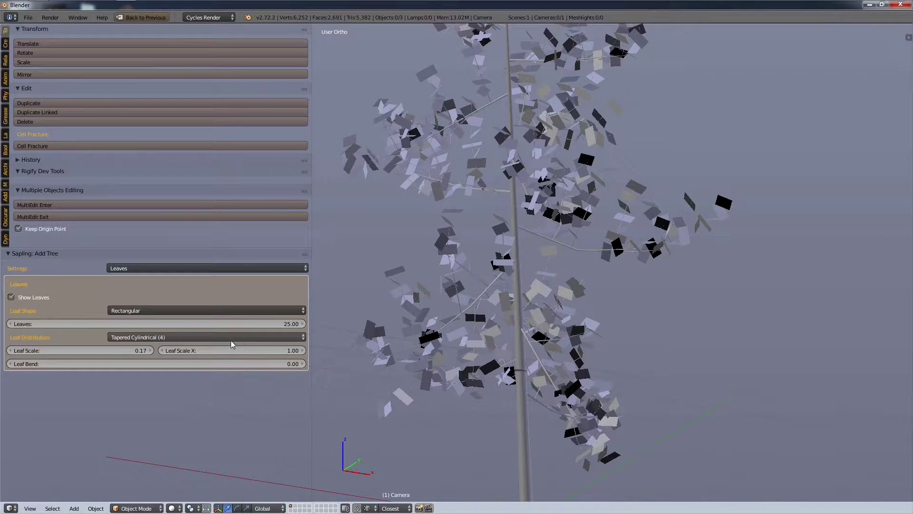
# Try a Leaves value of 50 and different Leaf Scale and Leaf Scale X values, cancelling the changes.
pyautogui.moveTo(158, 324); pyautogui.dragTo(117, 324)
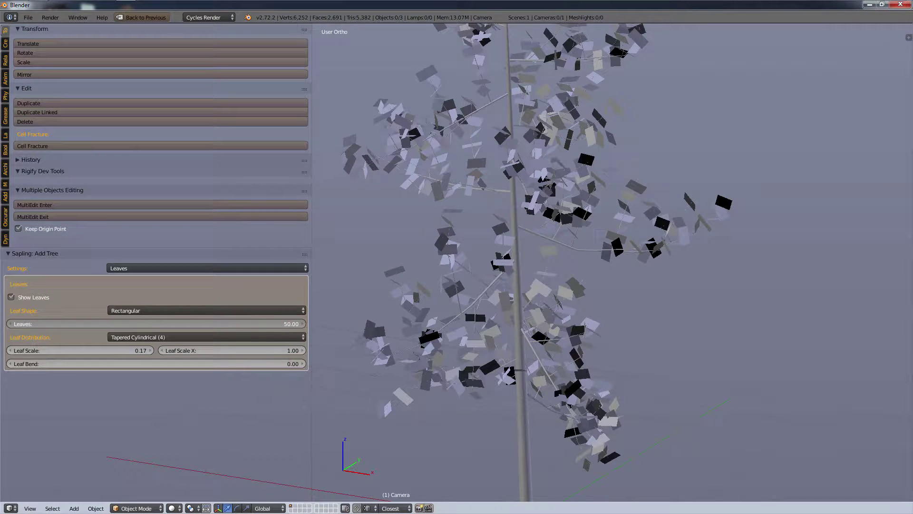
pyautogui.press('Escape')
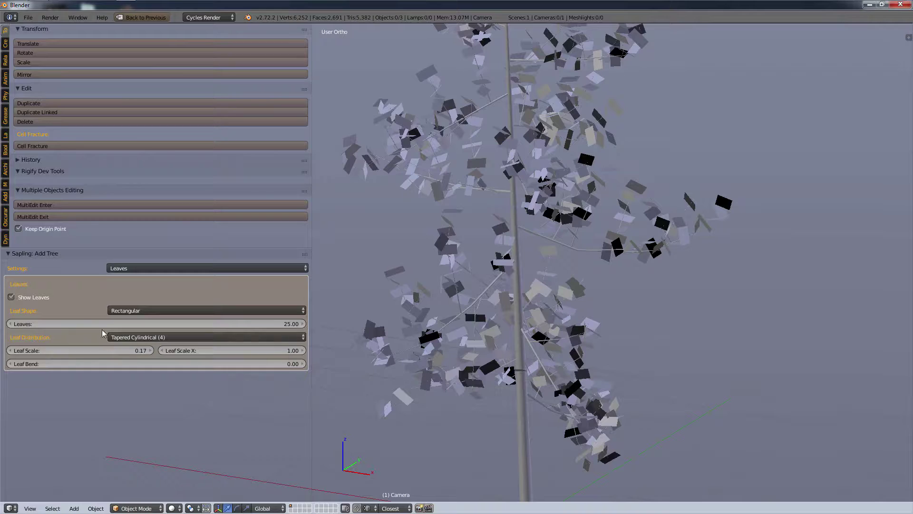
pyautogui.moveTo(97, 356)
pyautogui.mouseDown()
pyautogui.moveTo(150, 355)
pyautogui.moveTo(94, 352)
pyautogui.mouseUp()
pyautogui.moveTo(226, 351); pyautogui.dragTo(202, 350)
pyautogui.rightClick(226, 351)
pyautogui.press('Escape')
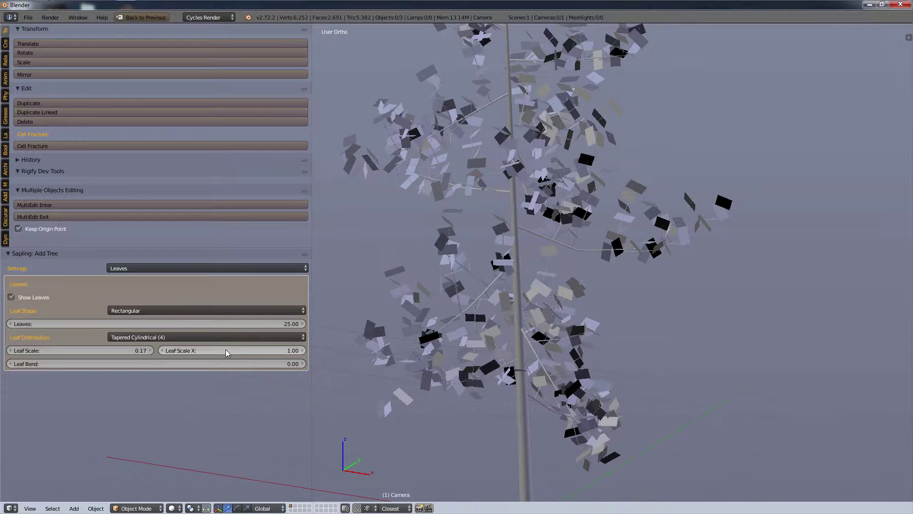
# Set Leaf Scale X to 0.5 and look at the Leaf Distribution options.
pyautogui.click(227, 352)
pyautogui.write('0.5')
pyautogui.press('Return')
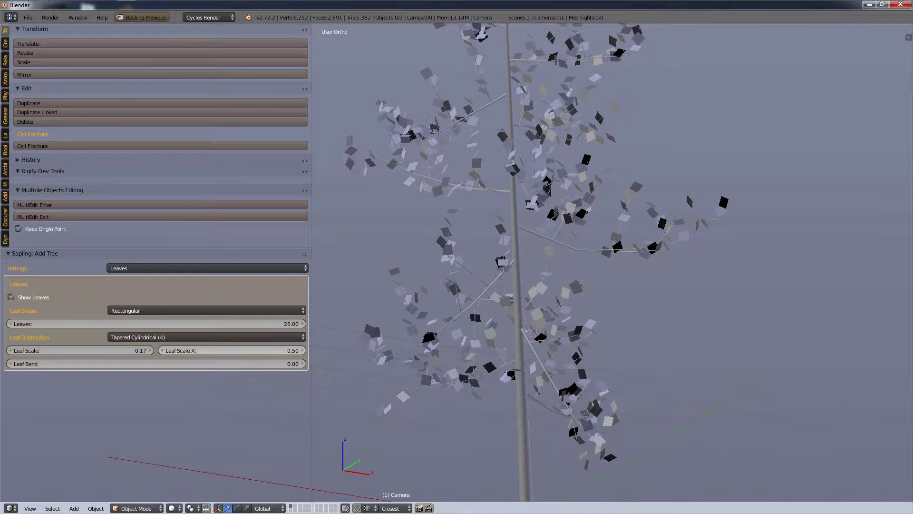
pyautogui.click(212, 340)
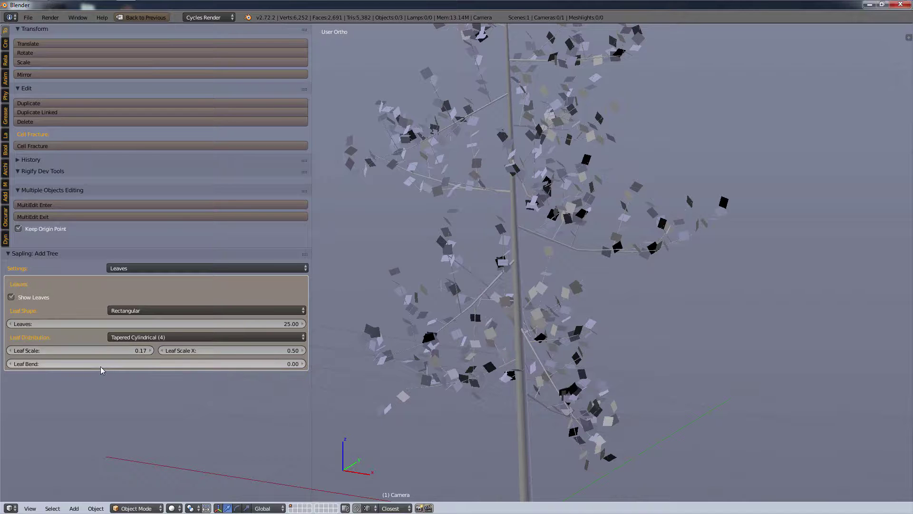
# Change the Leaf Shape to Hexagonal and set Leaf Bend to 1.00.
pyautogui.moveTo(157, 364); pyautogui.dragTo(324, 364)
pyautogui.press('Escape')
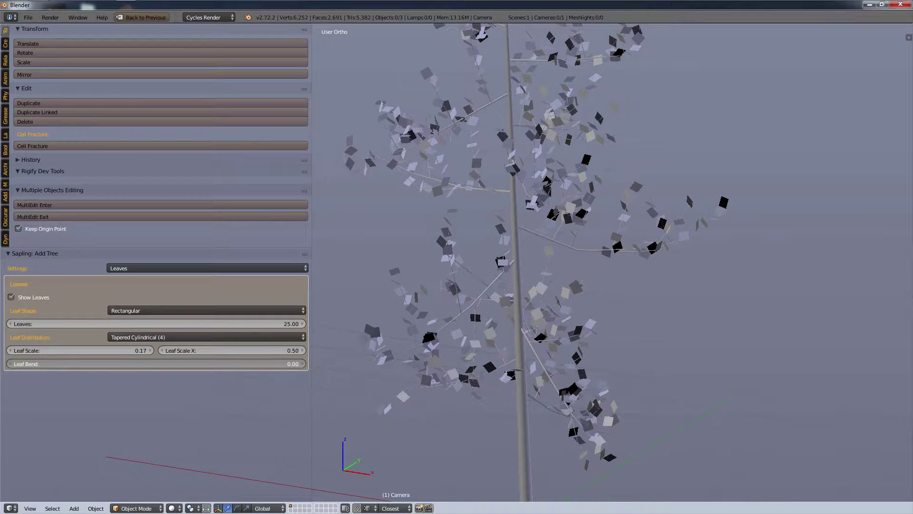
pyautogui.click(150, 314)
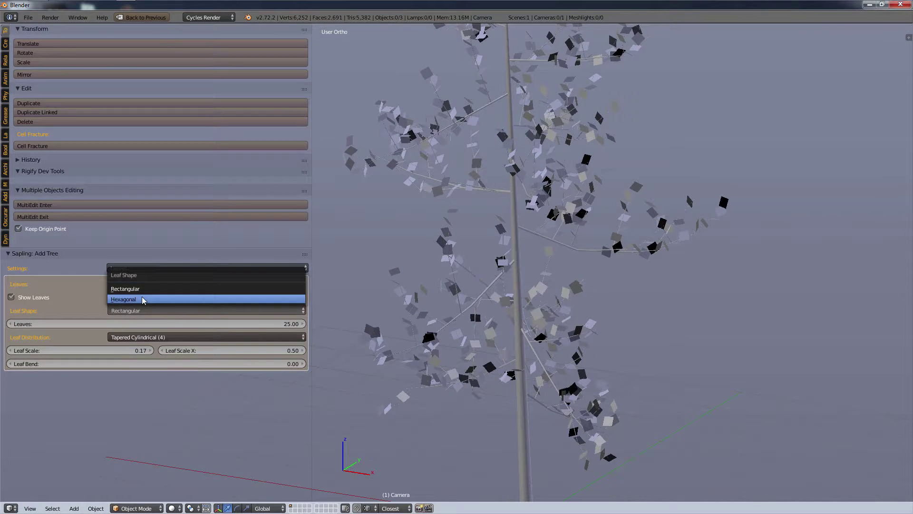
pyautogui.click(145, 300)
pyautogui.moveTo(171, 364); pyautogui.dragTo(285, 364)
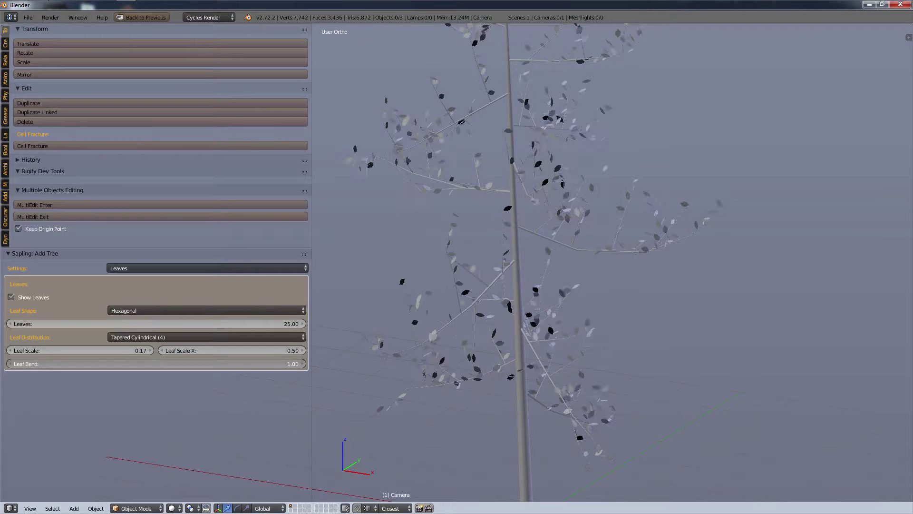
pyautogui.scroll(12, 499, 243)
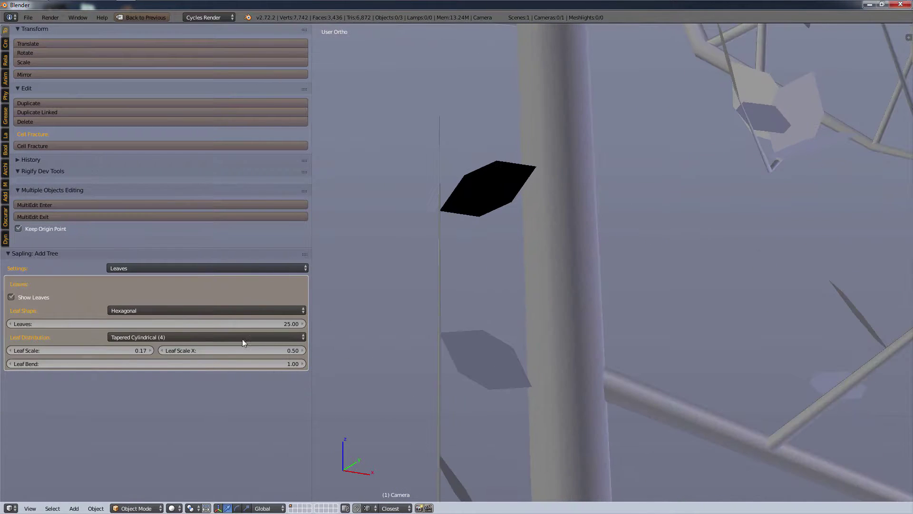
pyautogui.moveTo(206, 363); pyautogui.dragTo(233, 363)
pyautogui.scroll(-8, 503, 328)
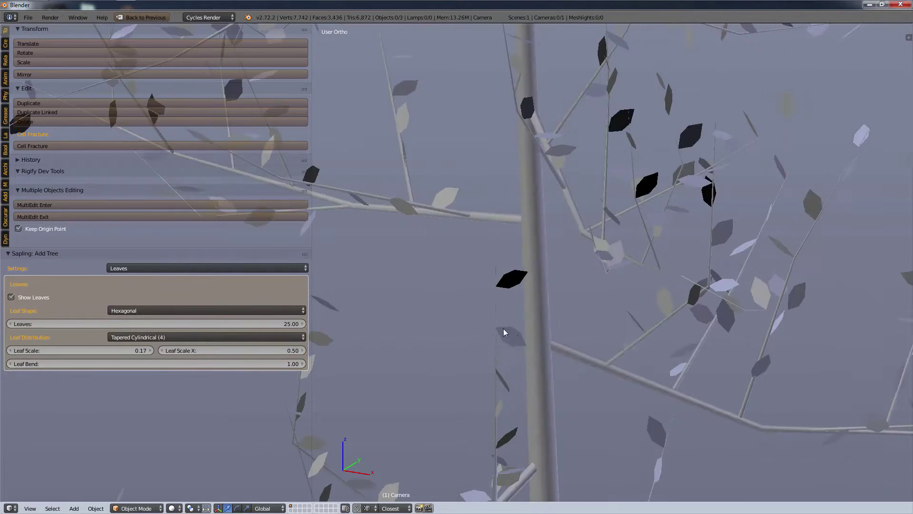
# Change the Leaf Shape back to Rectangular and inspect the leaves up close and across the whole tree.
pyautogui.click(153, 312)
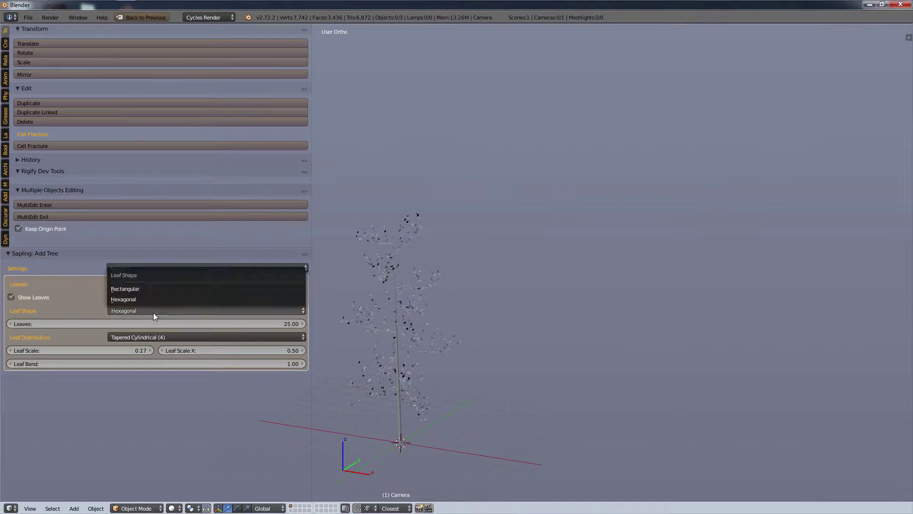
pyautogui.click(148, 288)
pyautogui.scroll(8, 368, 306)
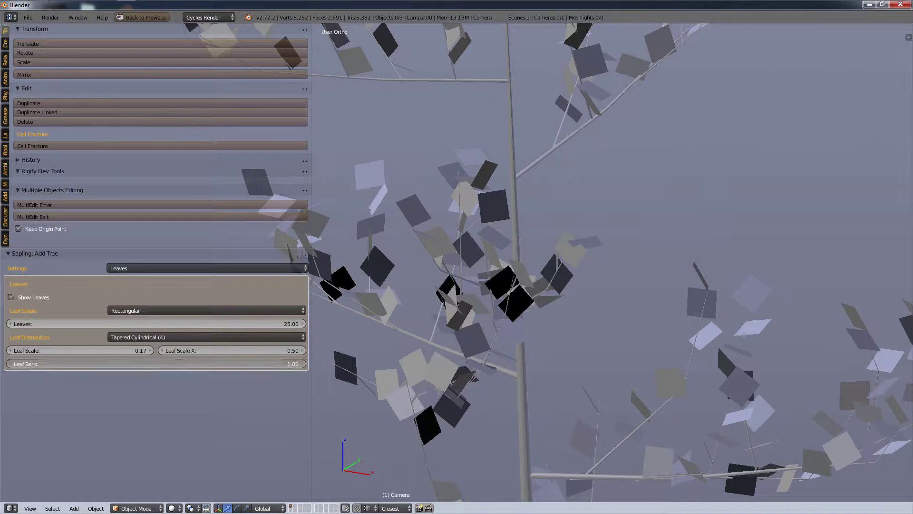
pyautogui.moveTo(180, 362)
pyautogui.mouseDown()
pyautogui.moveTo(147, 361)
pyautogui.moveTo(179, 361)
pyautogui.mouseUp()
pyautogui.scroll(-8, 448, 359)
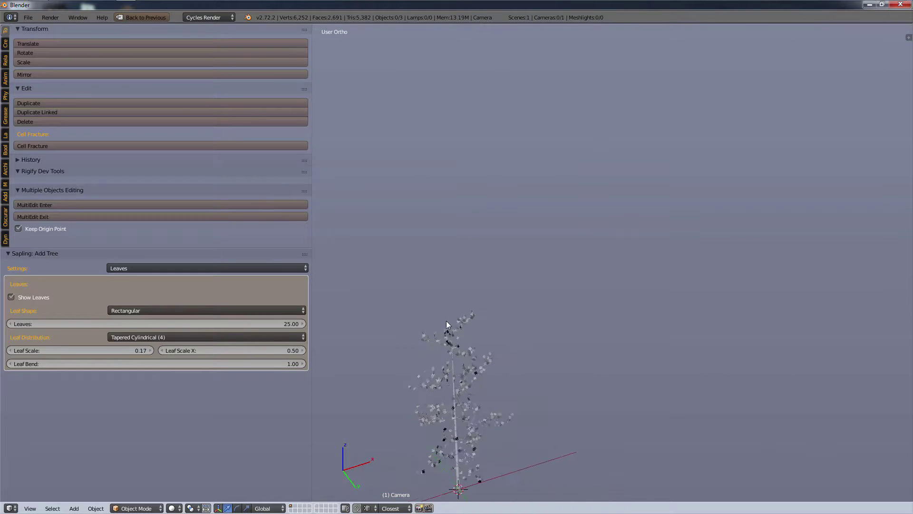
pyautogui.moveTo(459, 369); pyautogui.dragTo(433, 299, button='middle')
pyautogui.scroll(6, 432, 296)
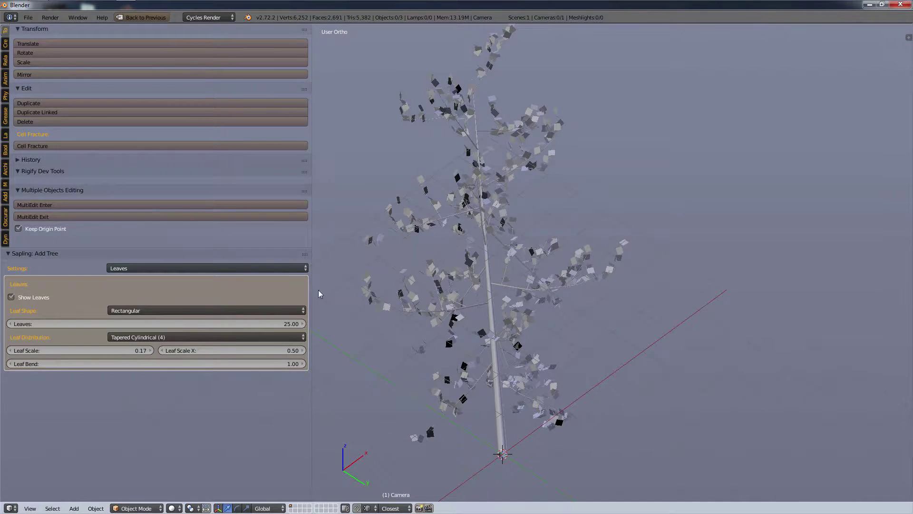
# Bring up the Armature settings of the Sapling tree and set Wind Gust to 3.60.
pyautogui.click(222, 270)
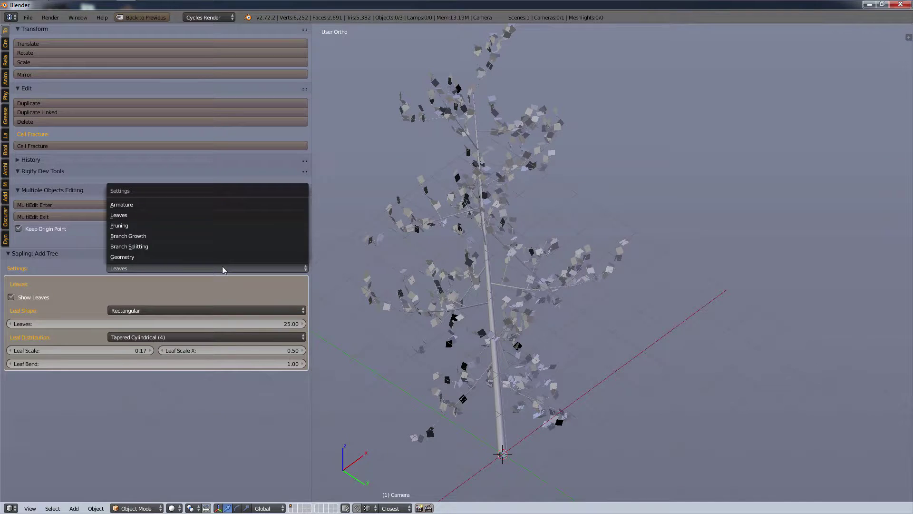
pyautogui.click(167, 205)
pyautogui.scroll(-5, 462, 260)
pyautogui.moveTo(475, 273); pyautogui.dragTo(566, 318, button='middle')
pyautogui.scroll(6, 502, 259)
pyautogui.scroll(-2, 582, 279)
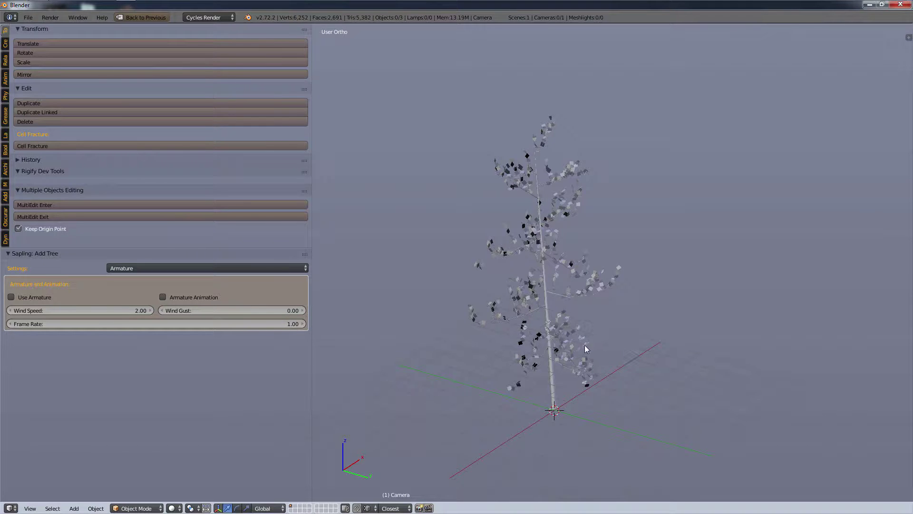
pyautogui.scroll(2, 596, 365)
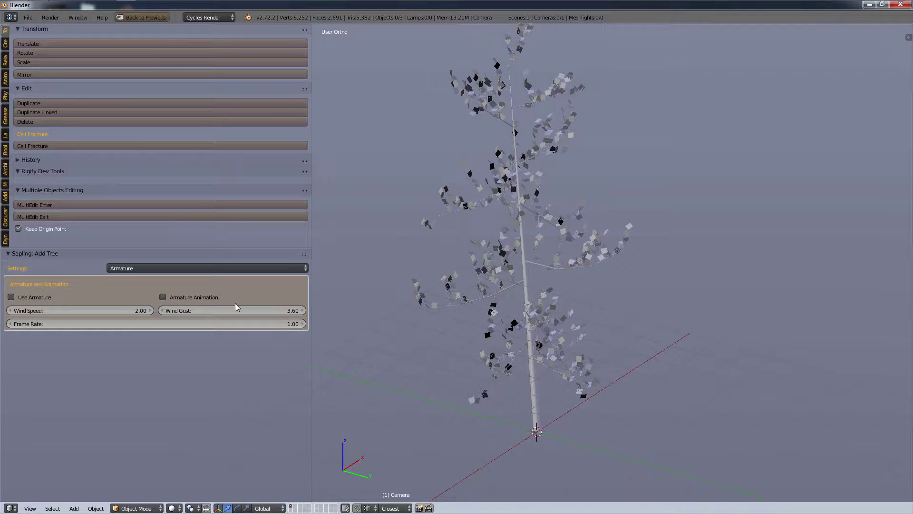
# Enable Armature Animation and Use Armature for the tree and inspect the bones along its branches.
pyautogui.click(162, 298)
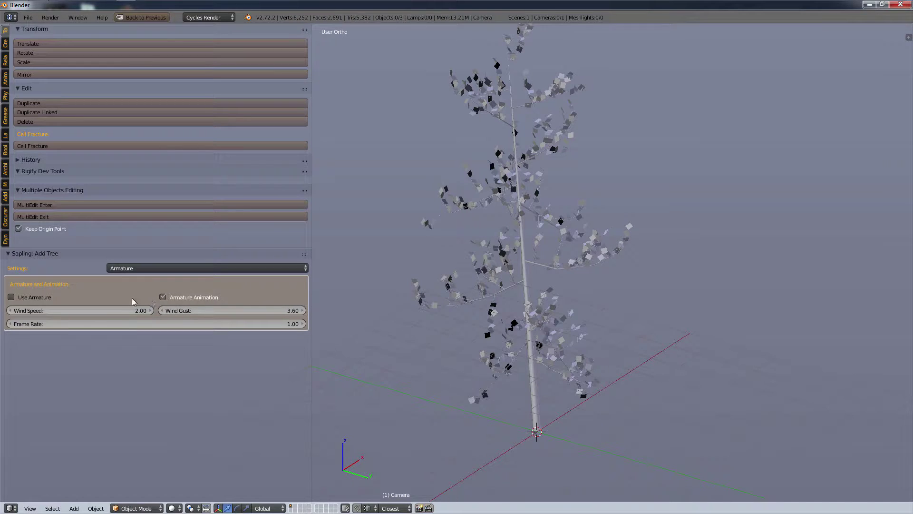
pyautogui.click(10, 298)
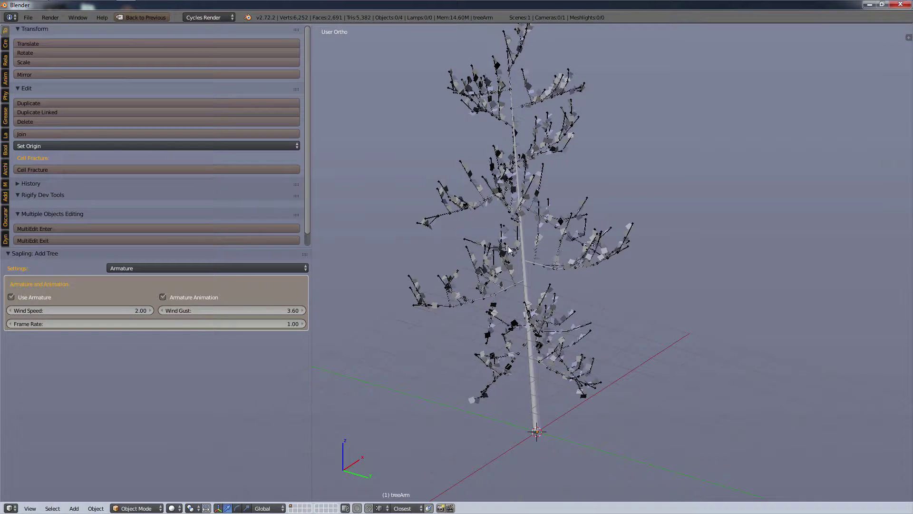
pyautogui.scroll(-3, 509, 249)
pyautogui.scroll(7, 517, 239)
pyautogui.scroll(-5, 509, 248)
pyautogui.scroll(1, 549, 267)
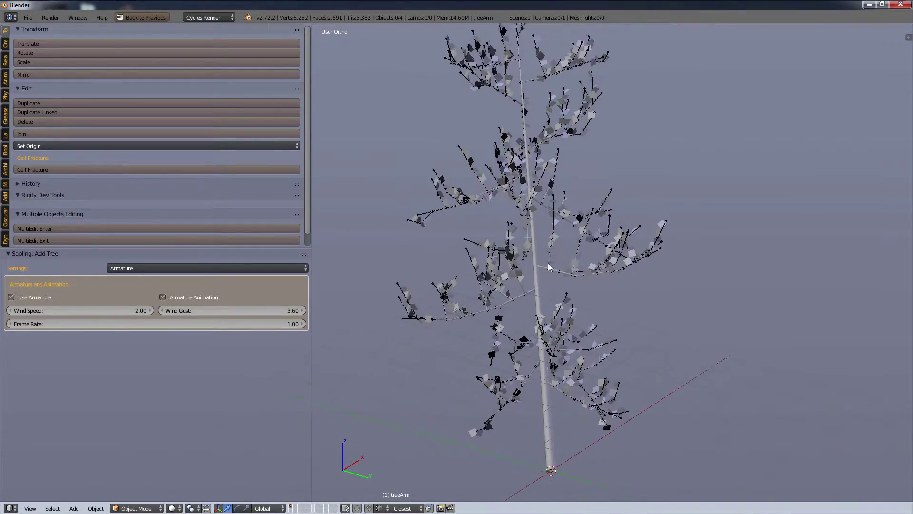
pyautogui.scroll(1, 548, 268)
pyautogui.moveTo(548, 267); pyautogui.dragTo(609, 323, button='middle')
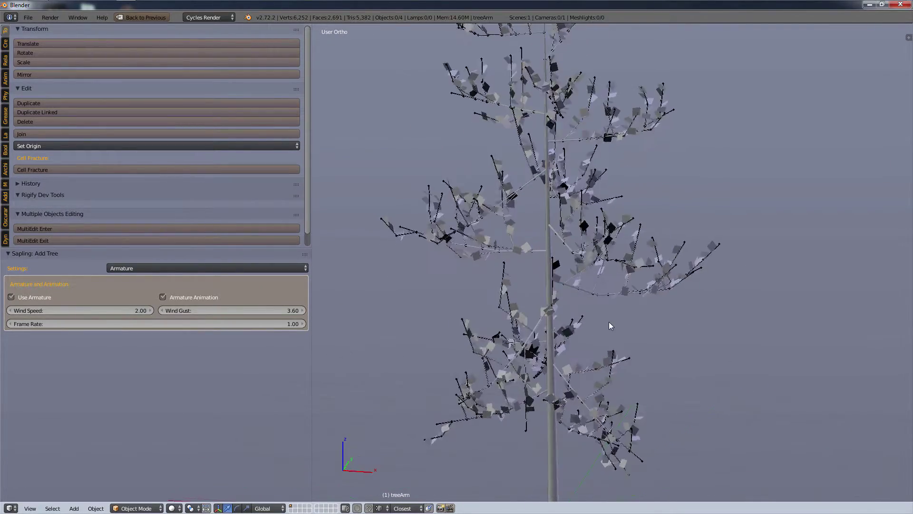
pyautogui.scroll(-1, 608, 323)
pyautogui.scroll(-3, 602, 330)
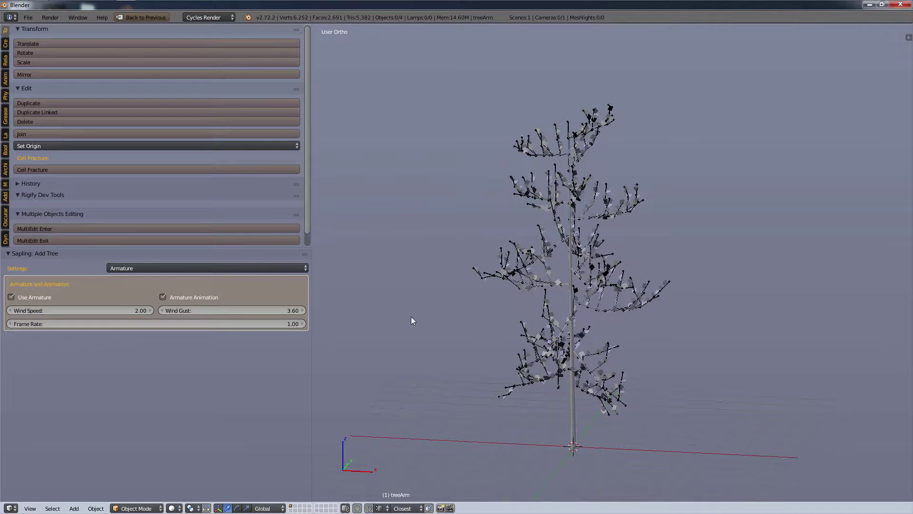
# Return to the full editor layout without the tool shelf and put the treeArm armature into Pose Mode.
pyautogui.press('t')
pyautogui.hotkey('ctrl', 'Up')
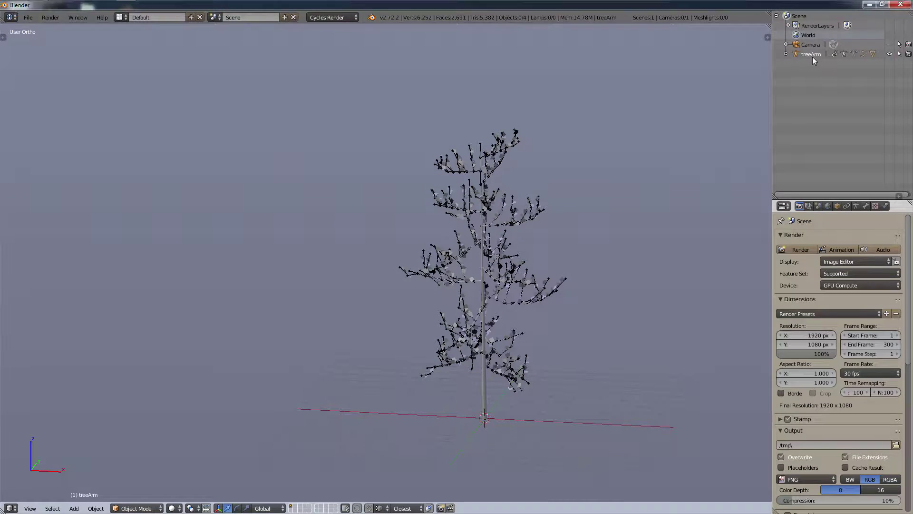
pyautogui.click(786, 54)
pyautogui.click(816, 75)
# Try rotating the bone at the tip of a side branch by about 20 degrees, cancelling the rotation.
pyautogui.scroll(3, 556, 196)
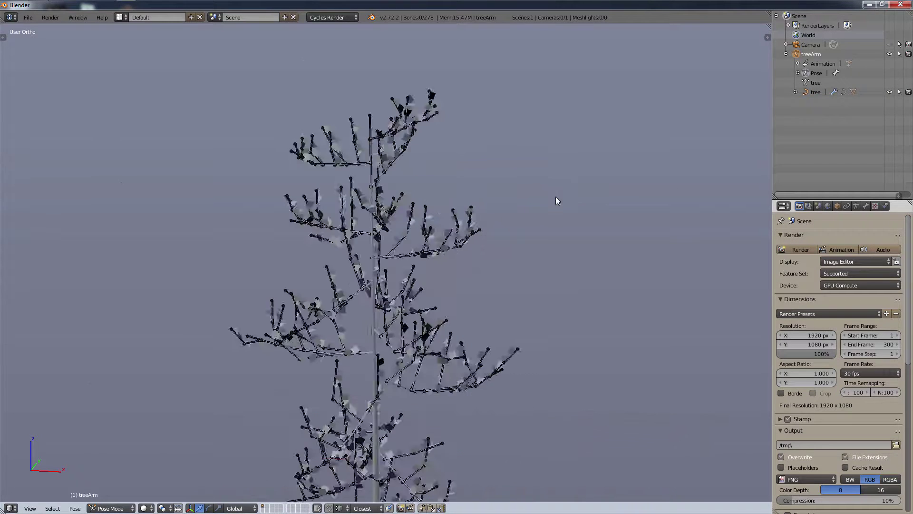
pyautogui.scroll(4, 437, 267)
pyautogui.scroll(3, 436, 266)
pyautogui.rightClick(468, 234)
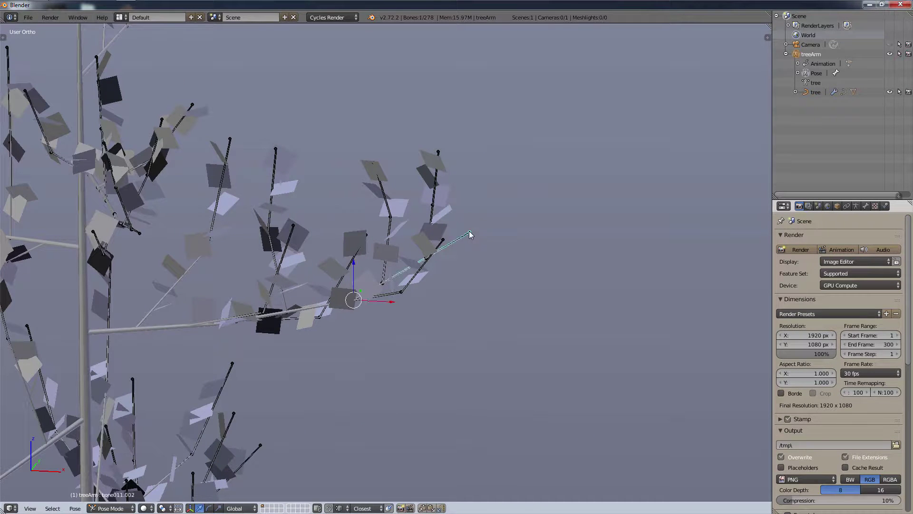
pyautogui.press('r')
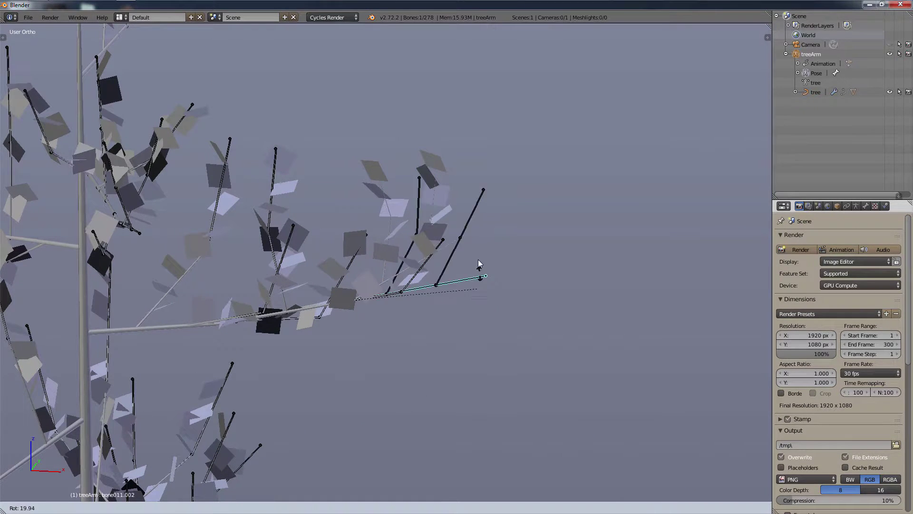
pyautogui.click(476, 282)
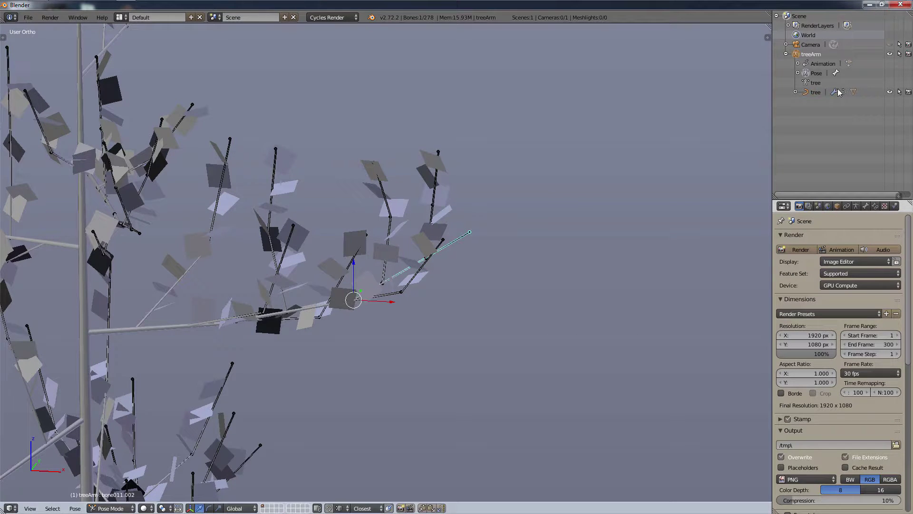
# Leave Pose Mode by selecting the tree curve object parented to treeArm.
pyautogui.click(815, 95)
pyautogui.scroll(-3, 449, 284)
pyautogui.keyDown('shift'); pyautogui.moveTo(450, 284); pyautogui.dragTo(558, 259, button='middle'); pyautogui.keyUp('shift')
pyautogui.rightClick(549, 216)
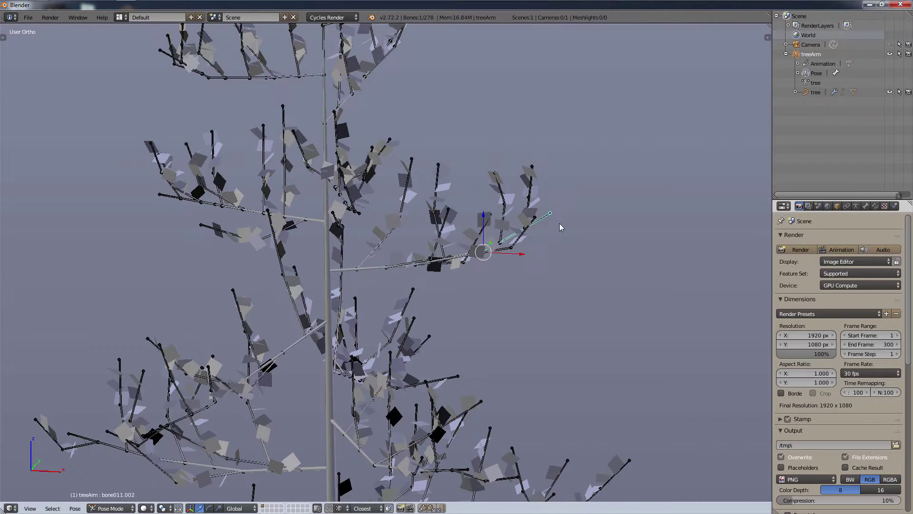
pyautogui.rightClick(815, 95)
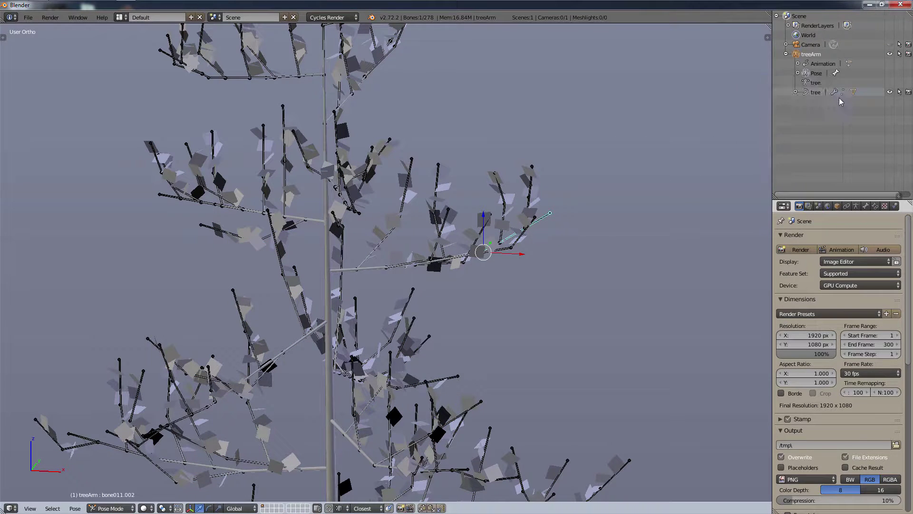
pyautogui.click(816, 93)
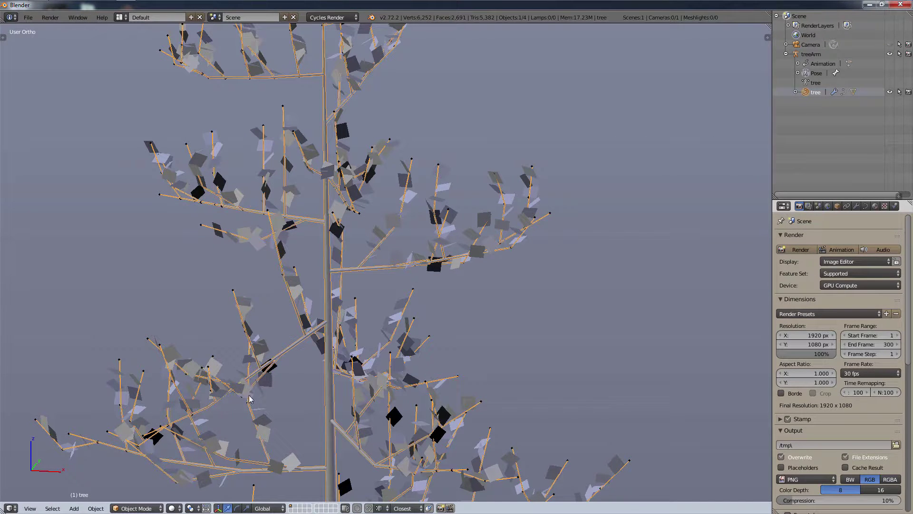
# Try moving the end control point of a side branch in Edit Mode, cancel the move and return to Object Mode.
pyautogui.press('Tab')
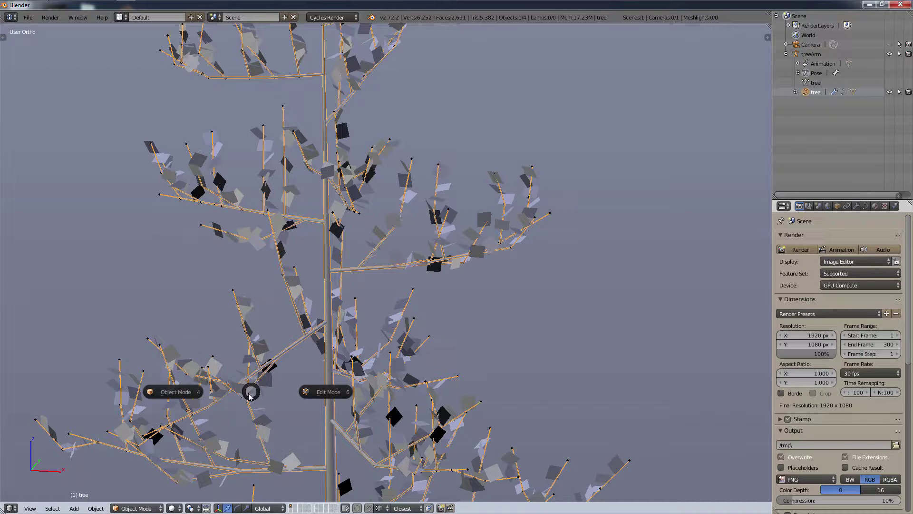
pyautogui.click(328, 391)
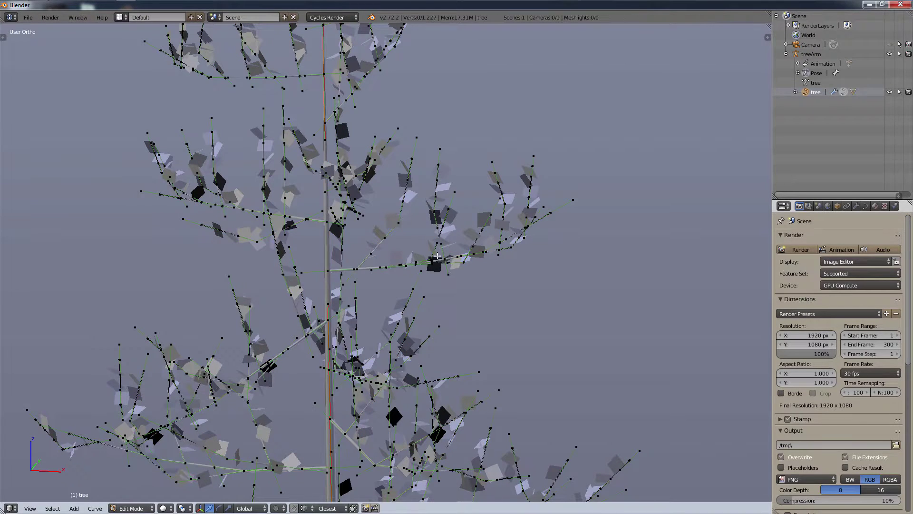
pyautogui.rightClick(571, 203)
pyautogui.press('g')
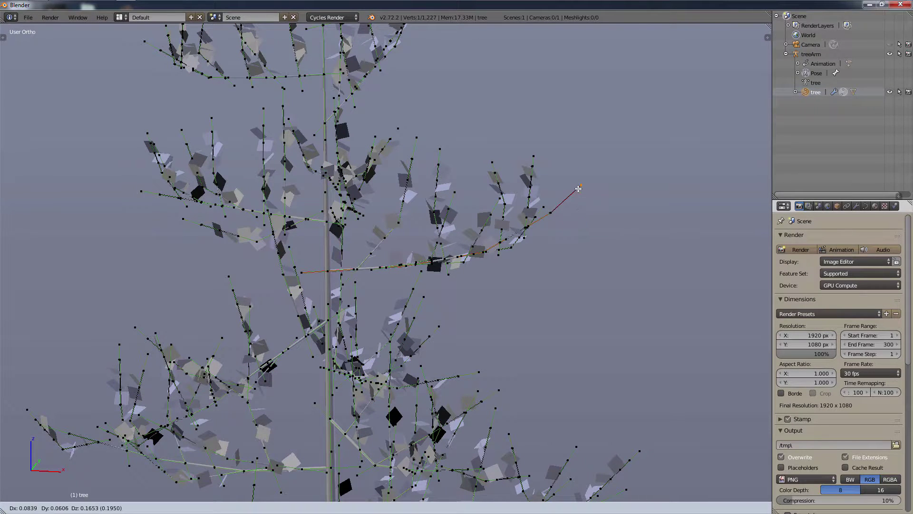
pyautogui.press('Escape')
pyautogui.scroll(-8, 565, 251)
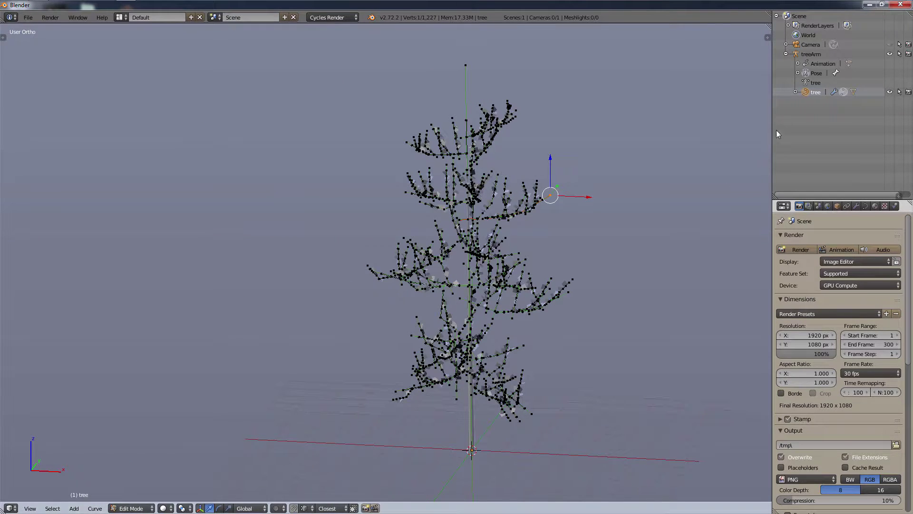
pyautogui.click(144, 508)
pyautogui.click(142, 497)
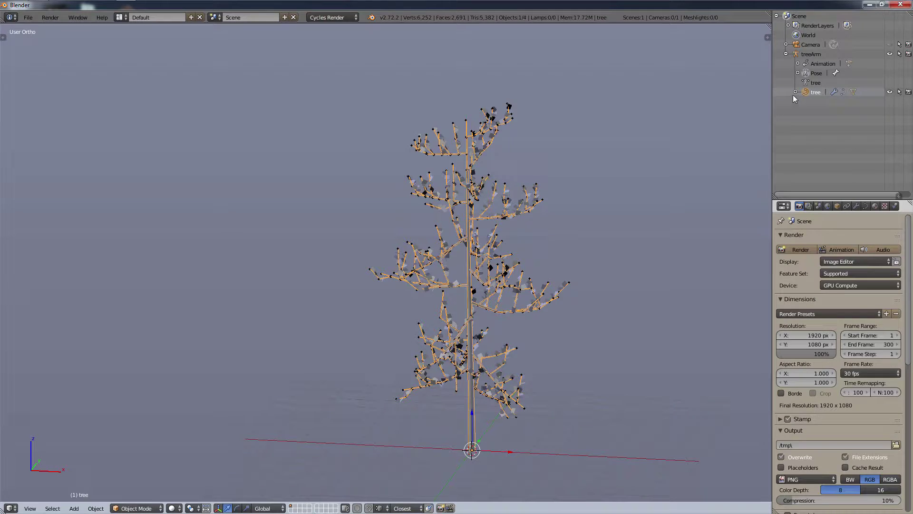
# Examine the tree's windSway armature modifier and expand the tree's hierarchy in the Outliner.
pyautogui.click(856, 206)
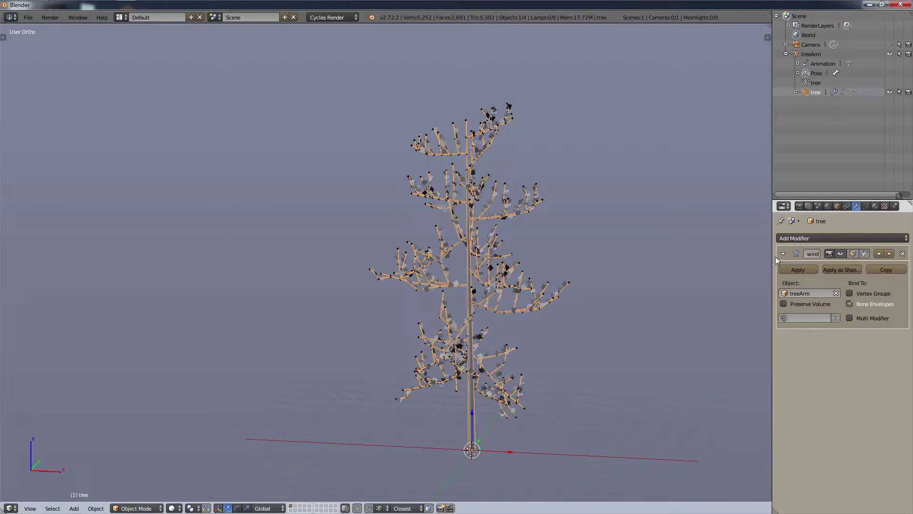
pyautogui.moveTo(773, 273); pyautogui.dragTo(703, 274)
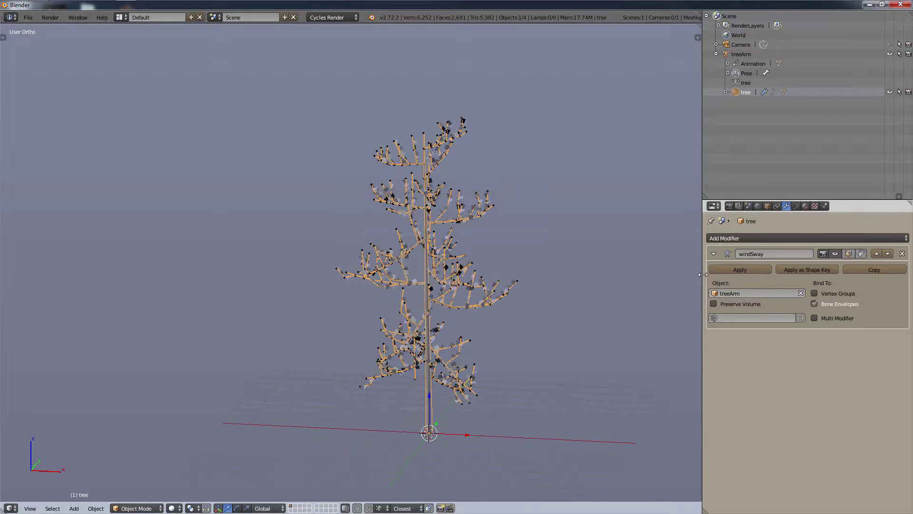
pyautogui.moveTo(703, 275); pyautogui.dragTo(699, 274)
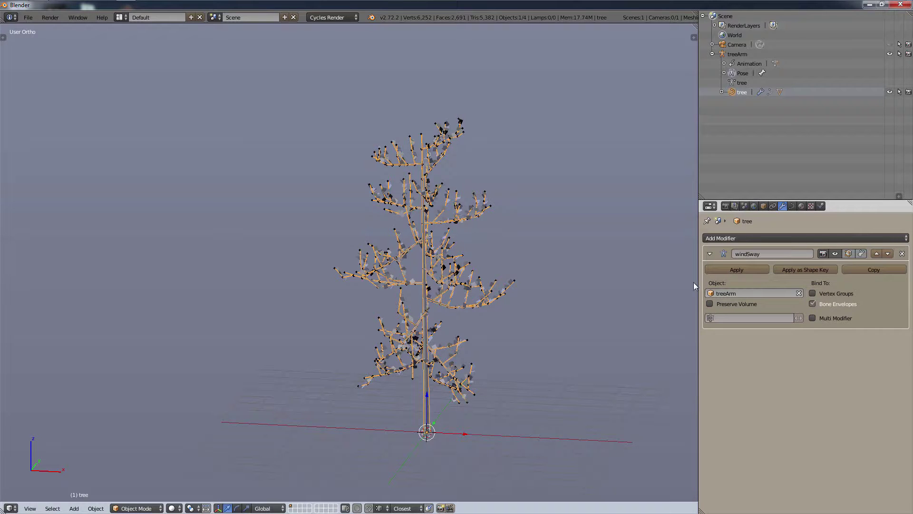
pyautogui.moveTo(700, 278); pyautogui.dragTo(776, 276)
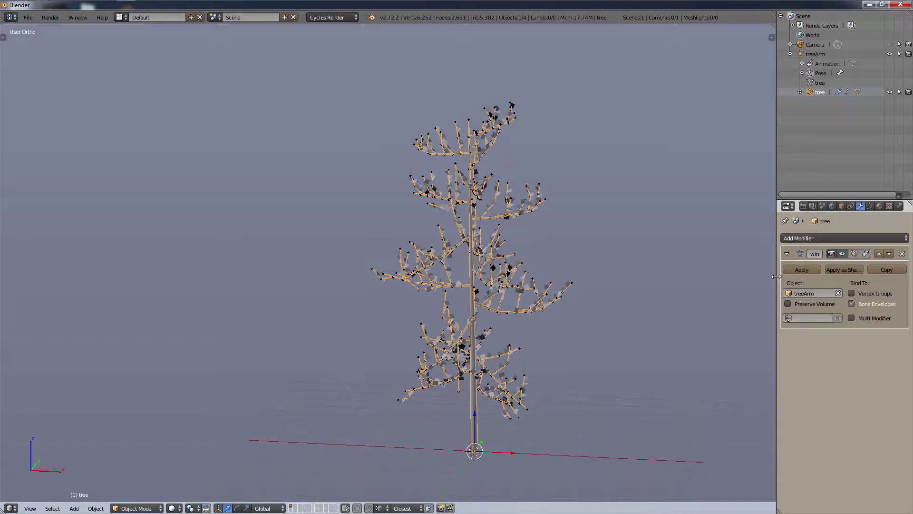
pyautogui.click(800, 93)
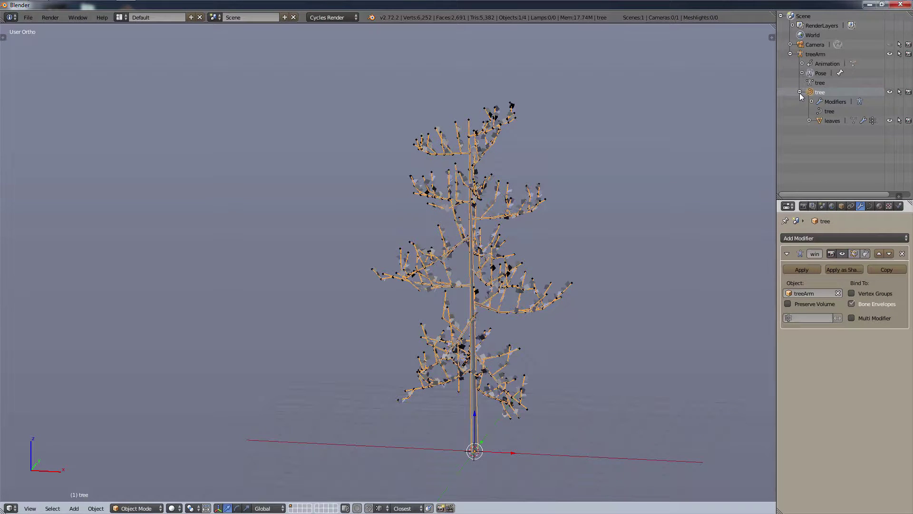
# Select the leaves object in the tree's hierarchy and open its mesh in Edit Mode.
pyautogui.click(832, 113)
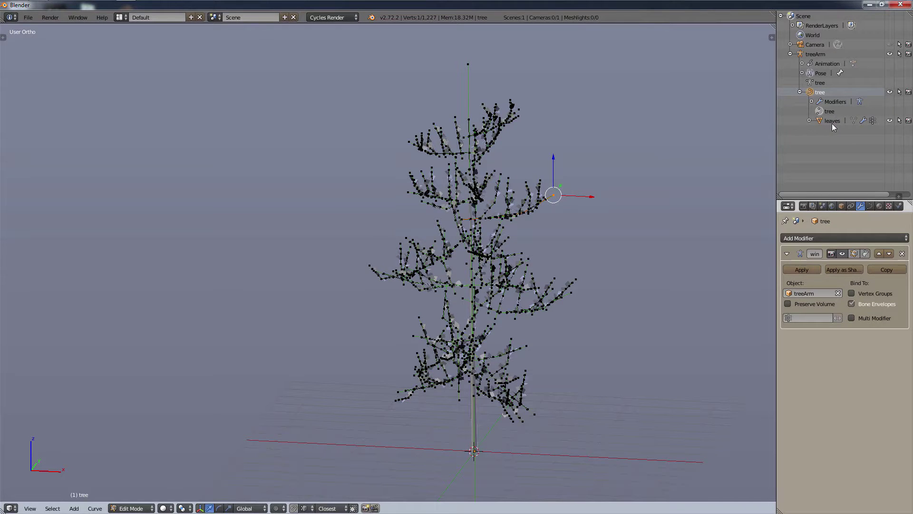
pyautogui.click(832, 124)
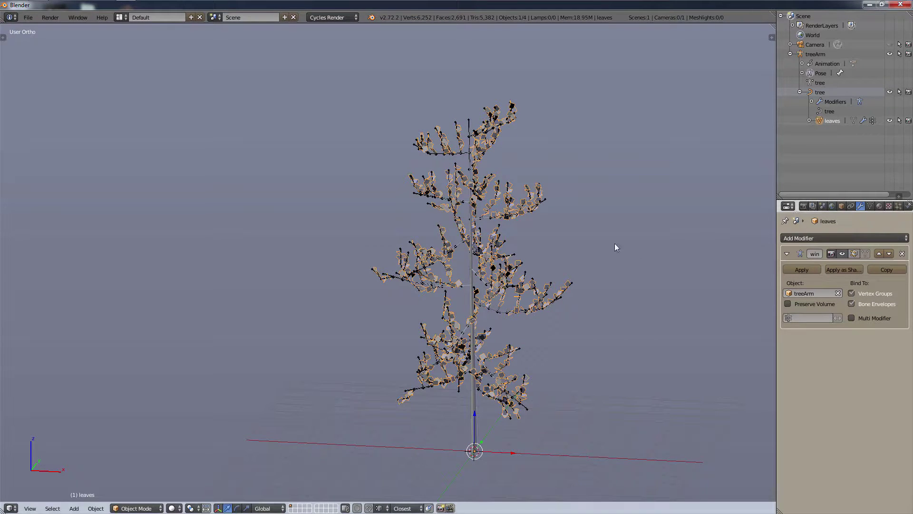
pyautogui.scroll(5, 616, 244)
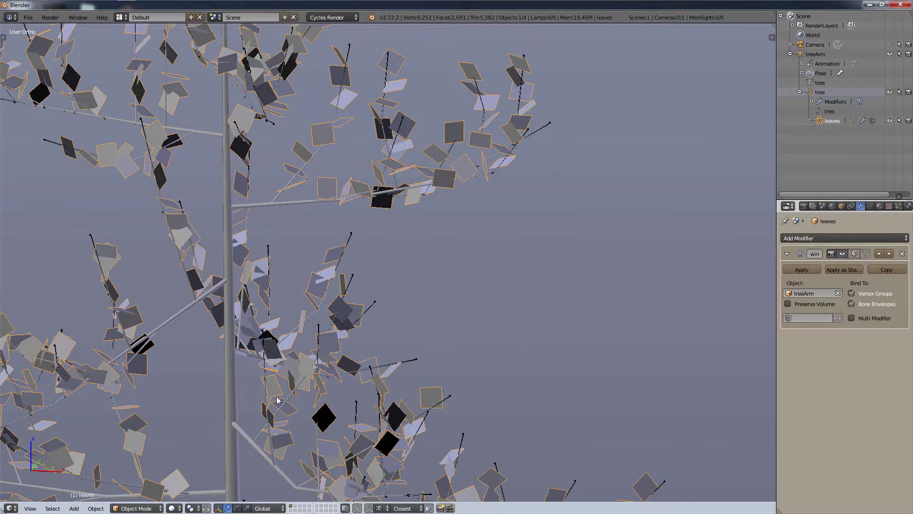
pyautogui.click(142, 508)
pyautogui.click(143, 485)
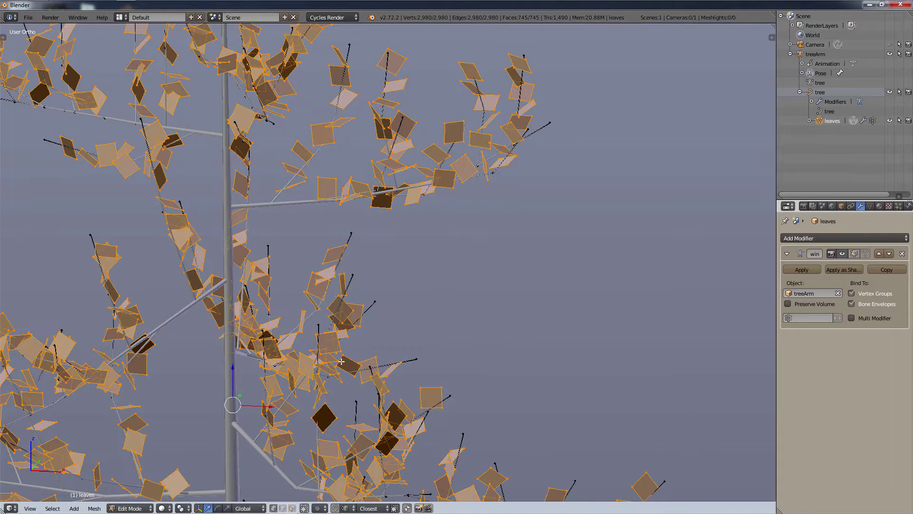
# Try moving a single leaf vertex and the entire leaf mesh, cancelling the moves.
pyautogui.press('a')
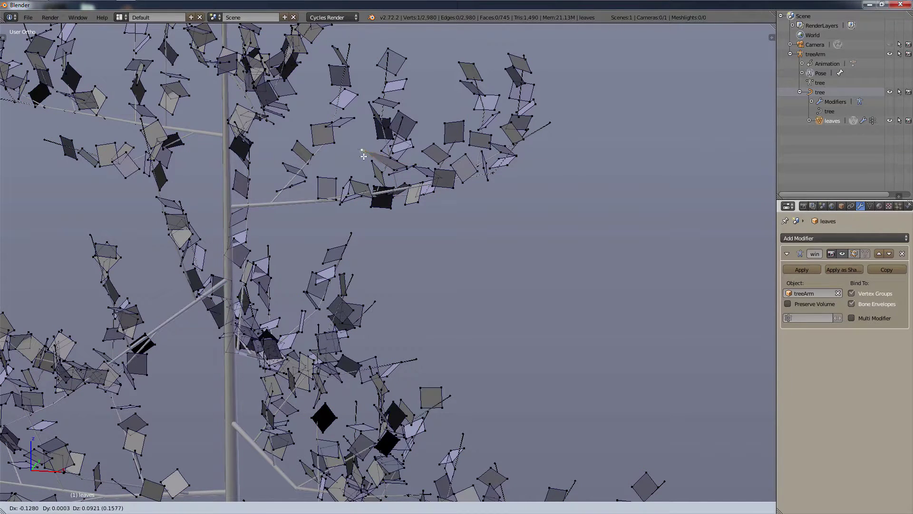
pyautogui.press('a')
pyautogui.press('g')
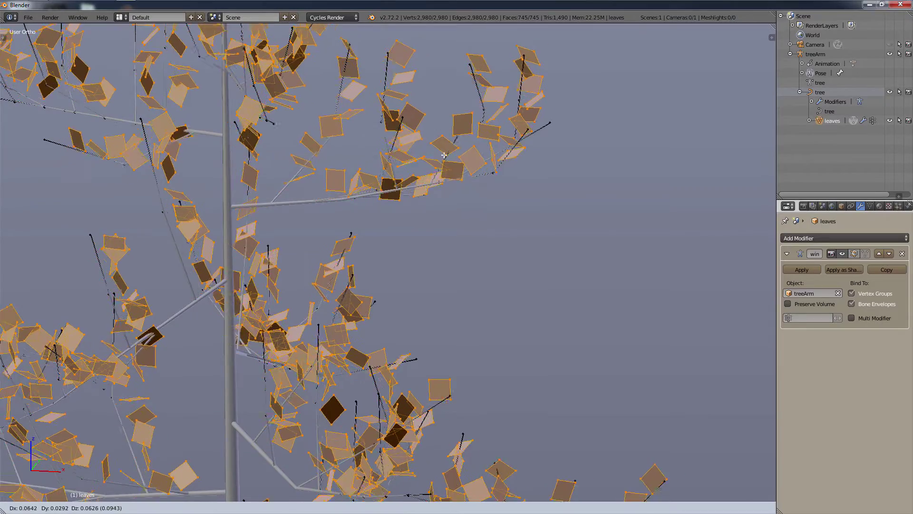
pyautogui.rightClick(480, 195)
pyautogui.scroll(-6, 503, 228)
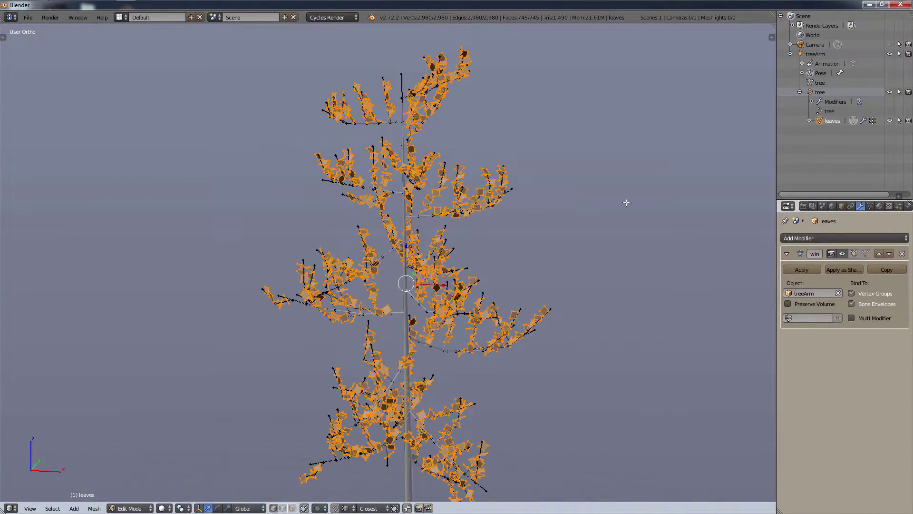
# Collapse the tree and treeArm hierarchies in the Outliner and deselect all leaf vertices.
pyautogui.click(800, 92)
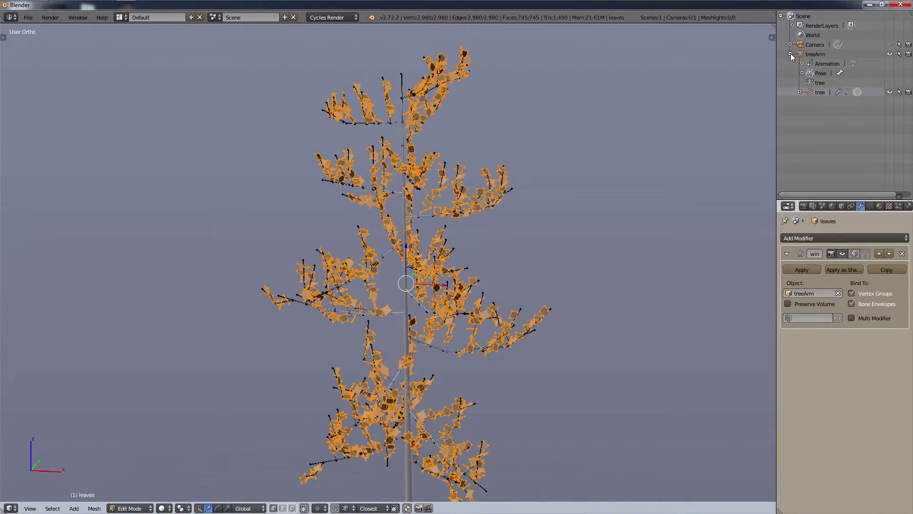
pyautogui.click(791, 54)
pyautogui.scroll(-2, 633, 228)
pyautogui.scroll(2, 569, 247)
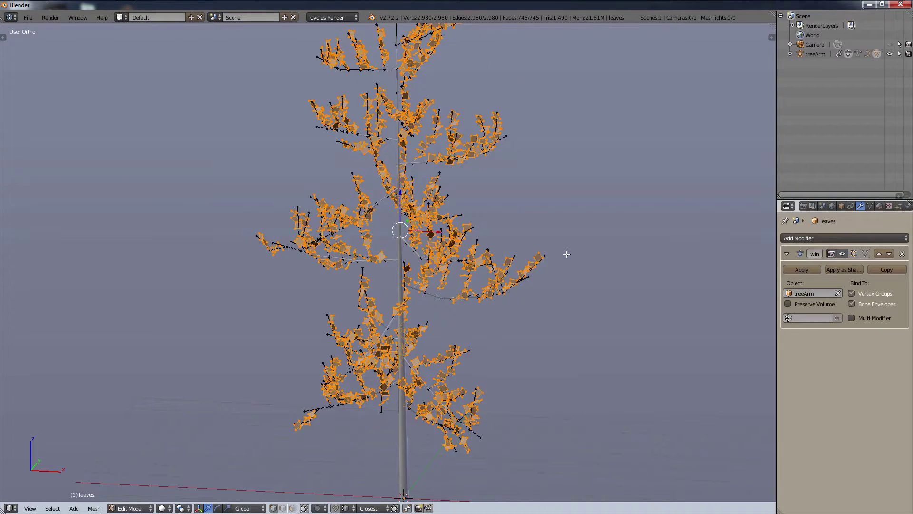
pyautogui.press('a')
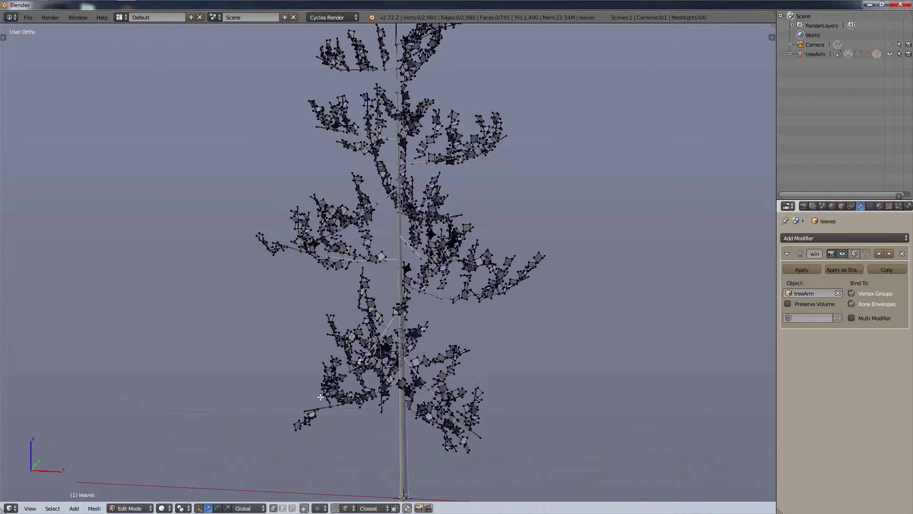
# Split a narrow Timeline editor off the base of the 3D view and play the wind animation.
pyautogui.moveTo(4, 510); pyautogui.dragTo(10, 461)
pyautogui.click(9, 508)
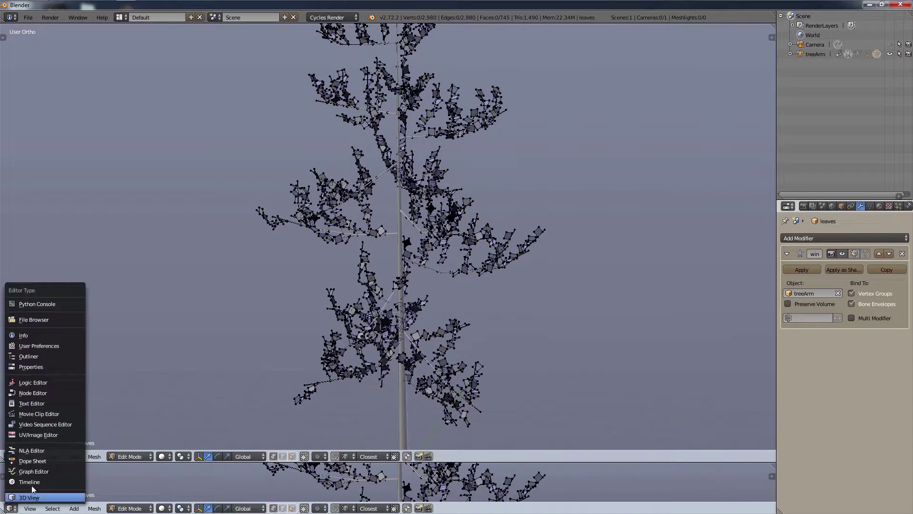
pyautogui.click(34, 483)
pyautogui.click(340, 507)
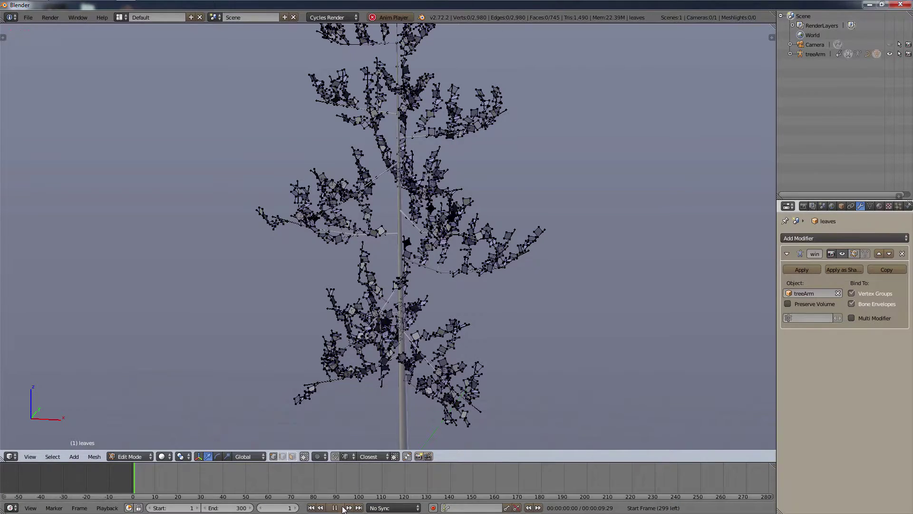
pyautogui.scroll(-3, 439, 404)
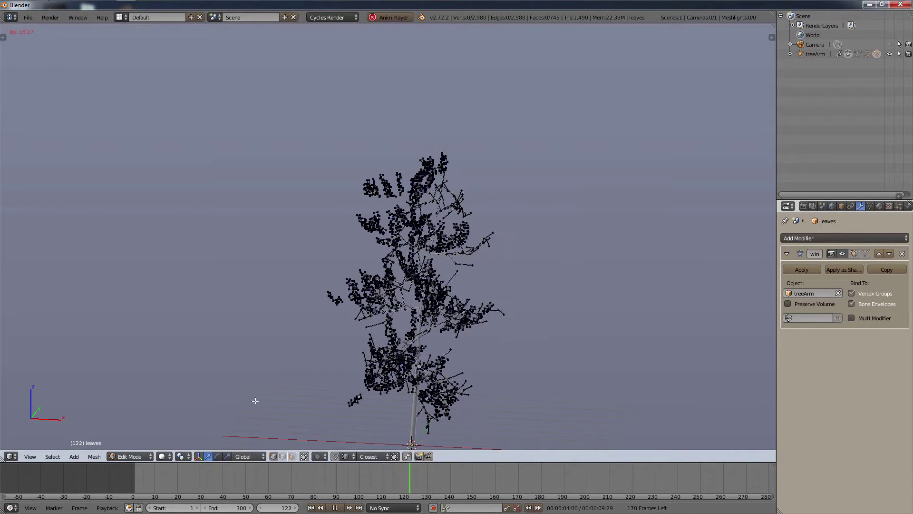
# Return the leaves to Object Mode and watch the tree sway during playback.
pyautogui.click(119, 457)
pyautogui.click(133, 445)
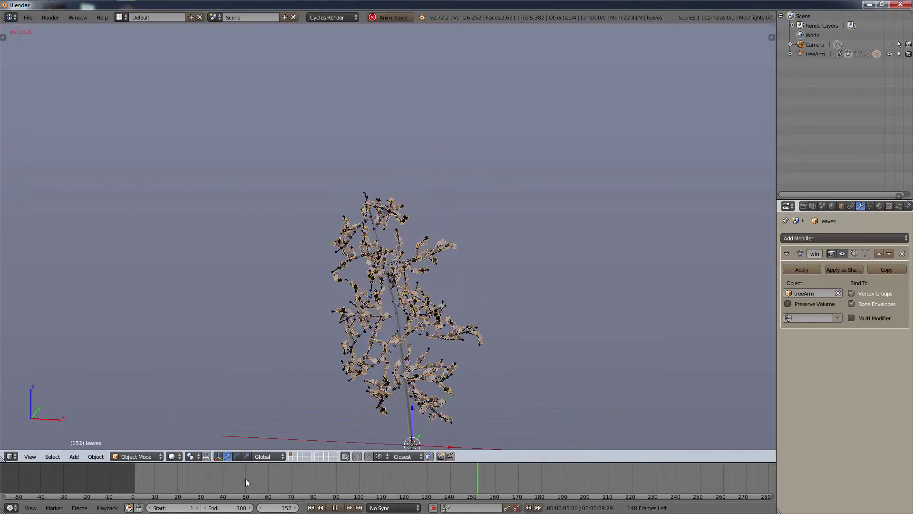
pyautogui.scroll(3, 455, 391)
pyautogui.scroll(-4, 454, 391)
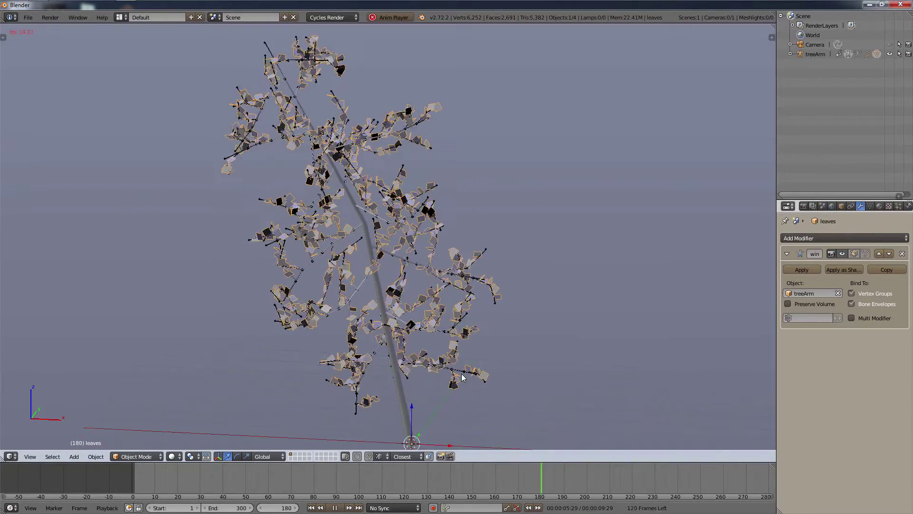
pyautogui.moveTo(272, 478); pyautogui.dragTo(296, 480)
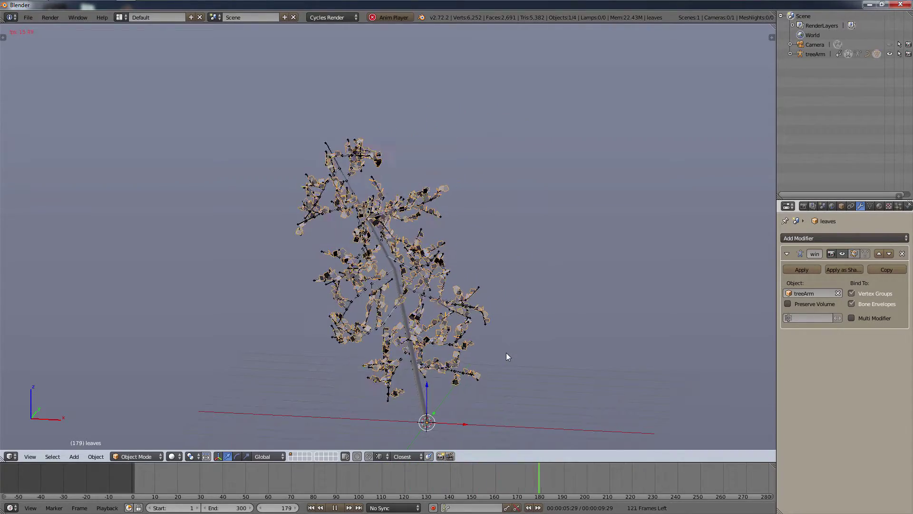
pyautogui.moveTo(528, 483); pyautogui.dragTo(493, 487, button='middle')
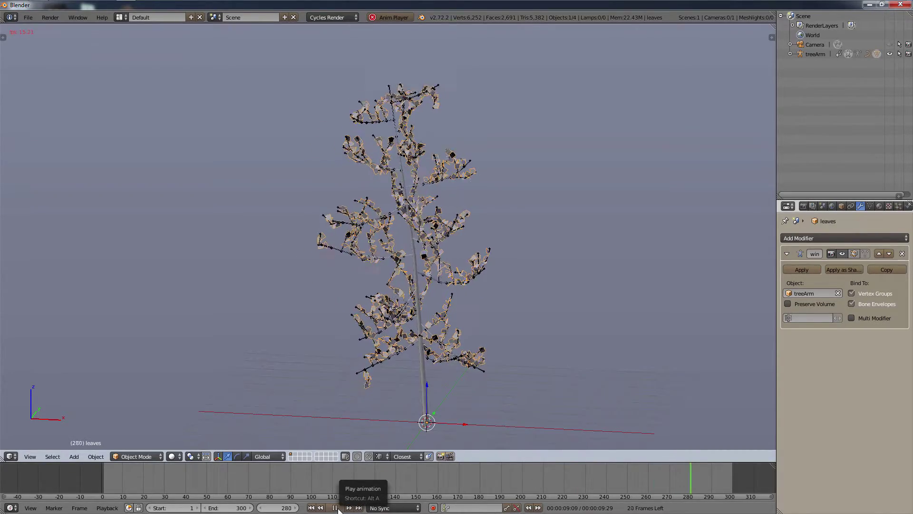
# Stop the playback and go back to frame 1 of the animation.
pyautogui.click(335, 507)
pyautogui.moveTo(339, 492); pyautogui.dragTo(109, 499)
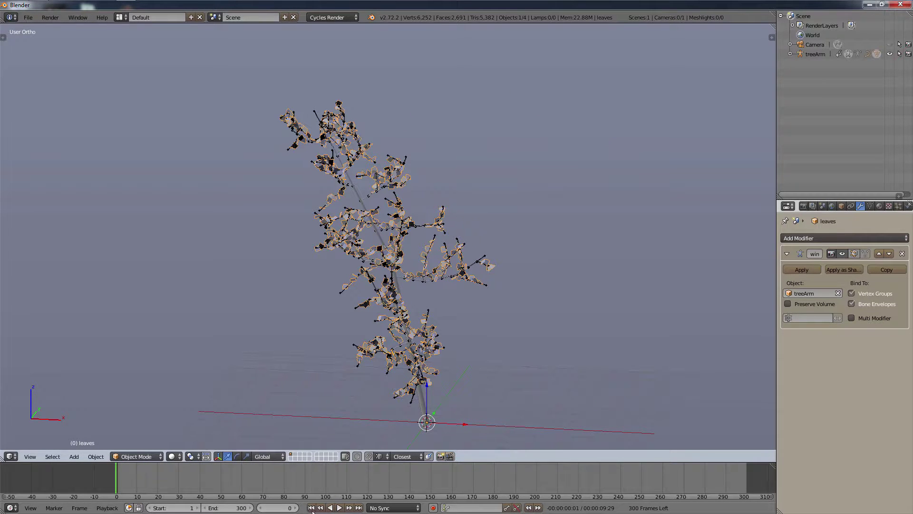
pyautogui.click(295, 508)
# Add a mesh plane at the trunk's base and scale it up into a ground reaching well beyond the tree.
pyautogui.scroll(-1, 456, 411)
pyautogui.keyDown('shift'); pyautogui.moveTo(457, 411); pyautogui.dragTo(446, 362, button='middle'); pyautogui.keyUp('shift')
pyautogui.scroll(1, 446, 362)
pyautogui.hotkey('shift', 'a')
pyautogui.moveTo(451, 353)
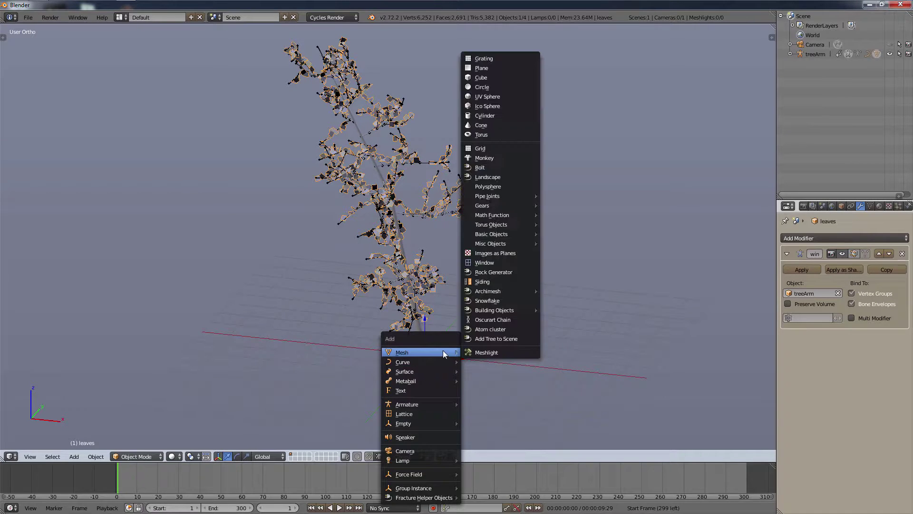
pyautogui.click(492, 72)
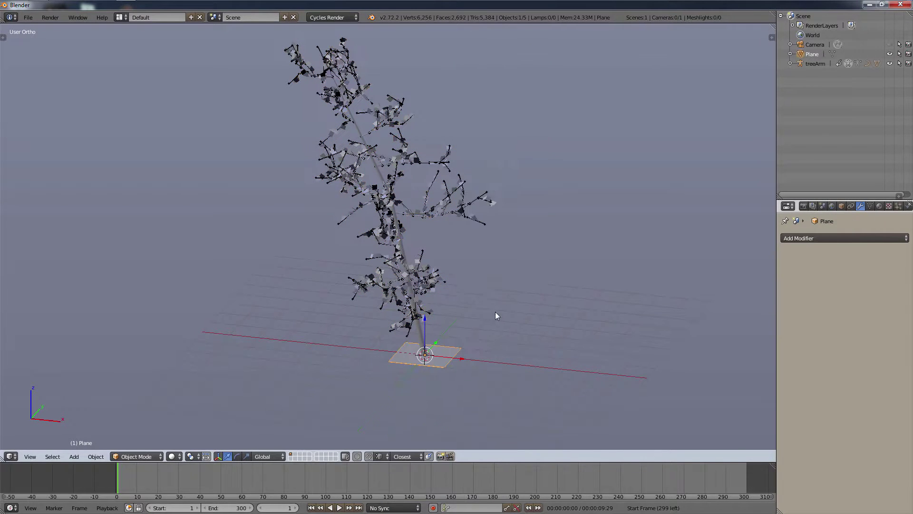
pyautogui.press('s')
pyautogui.click(128, 378)
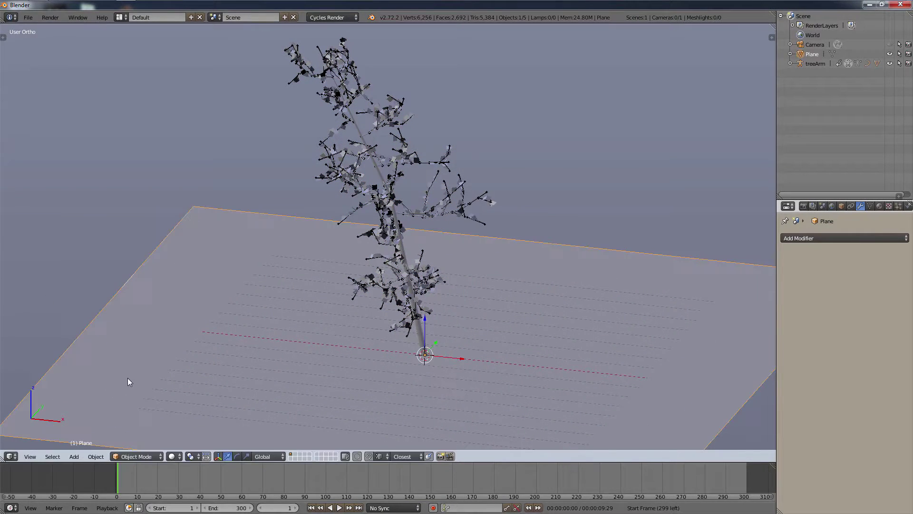
# Give the plane a new material with a dark brown diffuse colour, hue 0.1 and saturation 0.692.
pyautogui.click(879, 206)
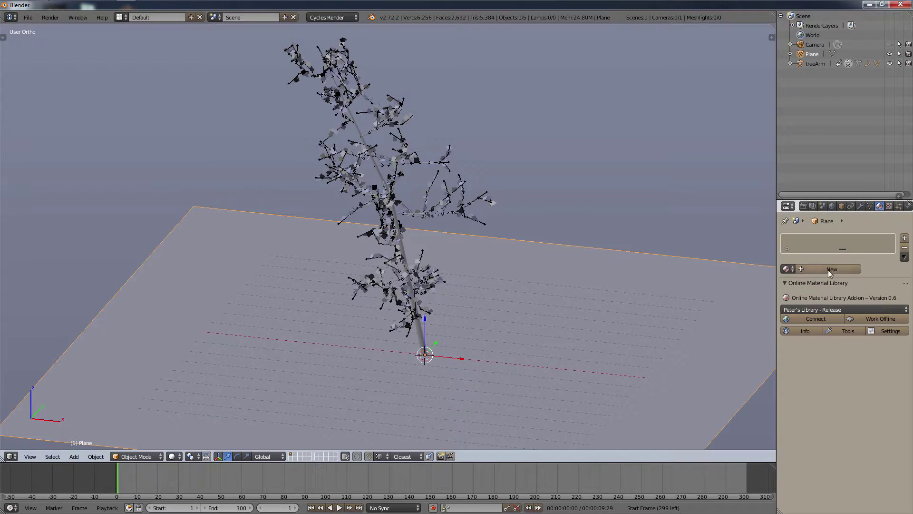
pyautogui.click(830, 270)
pyautogui.click(849, 337)
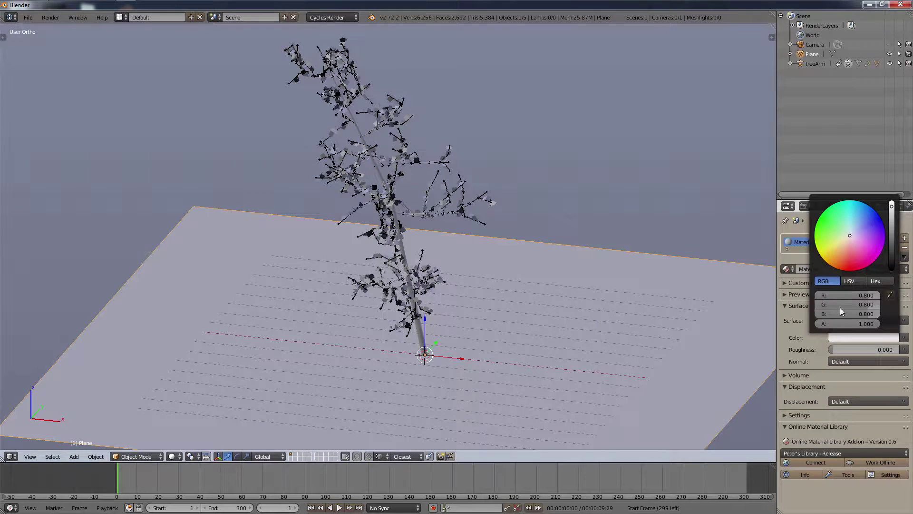
pyautogui.click(853, 280)
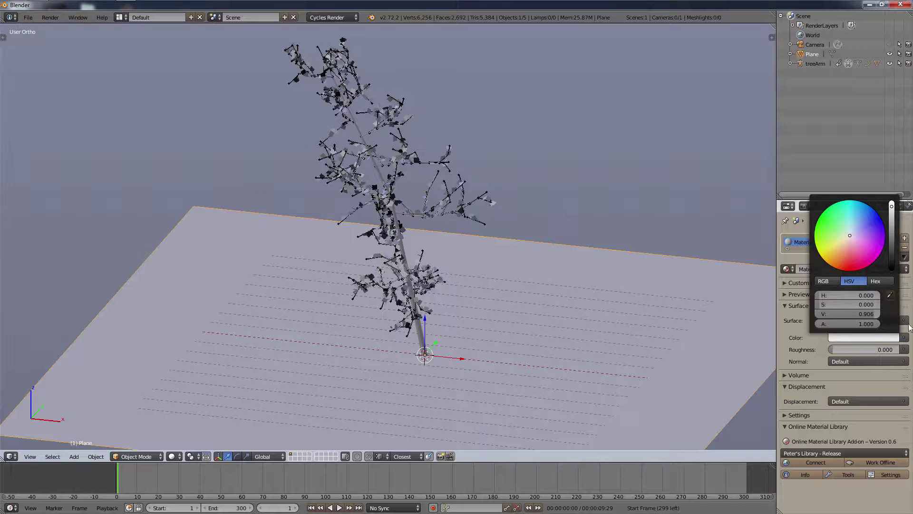
pyautogui.click(856, 338)
pyautogui.moveTo(848, 304); pyautogui.dragTo(904, 314)
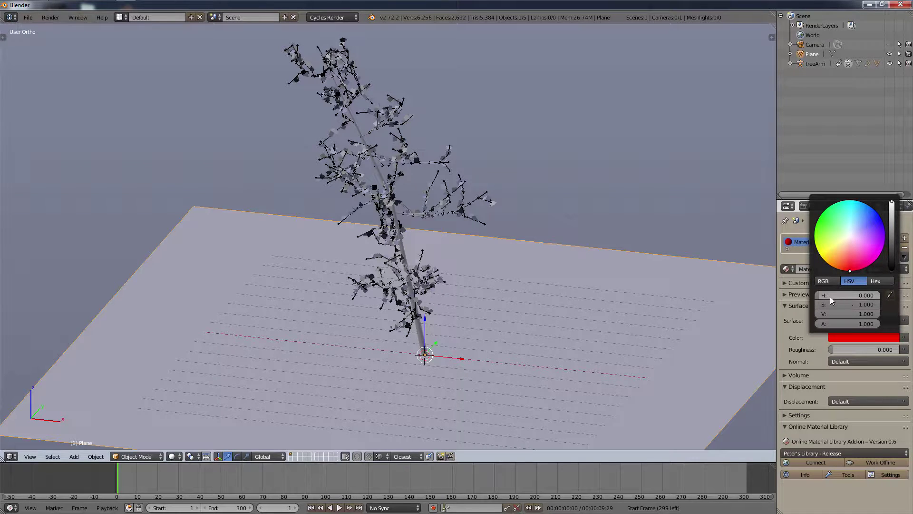
pyautogui.moveTo(830, 296)
pyautogui.mouseDown()
pyautogui.moveTo(895, 296)
pyautogui.moveTo(830, 296)
pyautogui.moveTo(864, 306)
pyautogui.moveTo(818, 306)
pyautogui.moveTo(849, 305)
pyautogui.mouseUp()
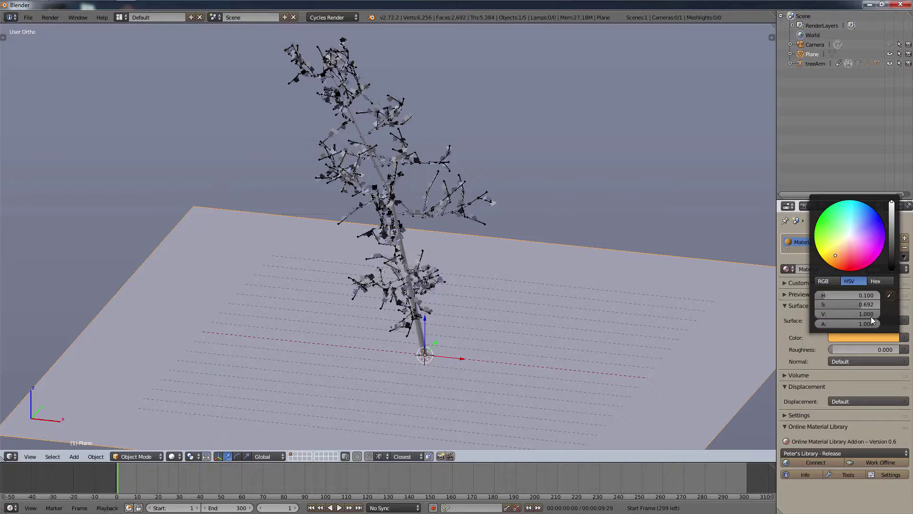
pyautogui.moveTo(871, 316); pyautogui.dragTo(827, 315)
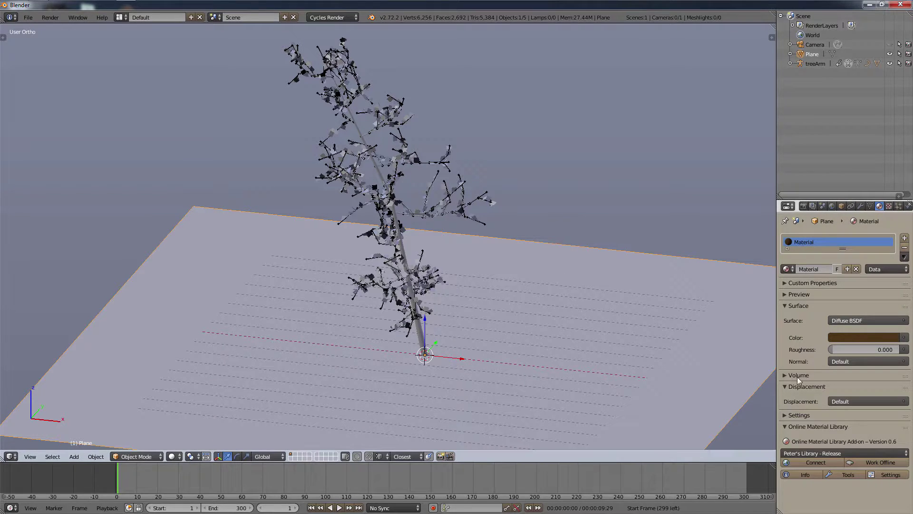
# Copy the plane material's brown diffuse colour to its viewport colour.
pyautogui.click(786, 415)
pyautogui.moveTo(857, 338); pyautogui.dragTo(807, 437)
pyautogui.moveTo(543, 348); pyautogui.dragTo(585, 372, button='middle')
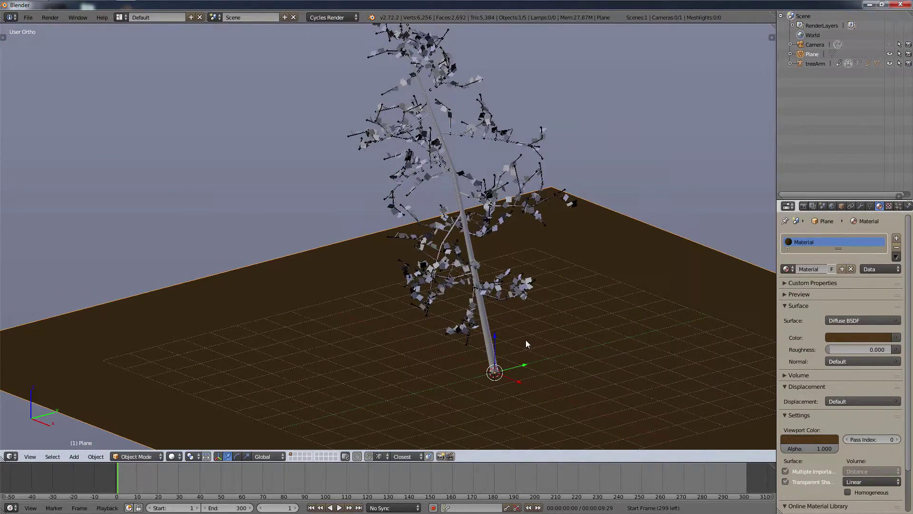
# Expand treeArm's hierarchy in the Outliner and open the tree curve in Edit Mode.
pyautogui.rightClick(489, 338)
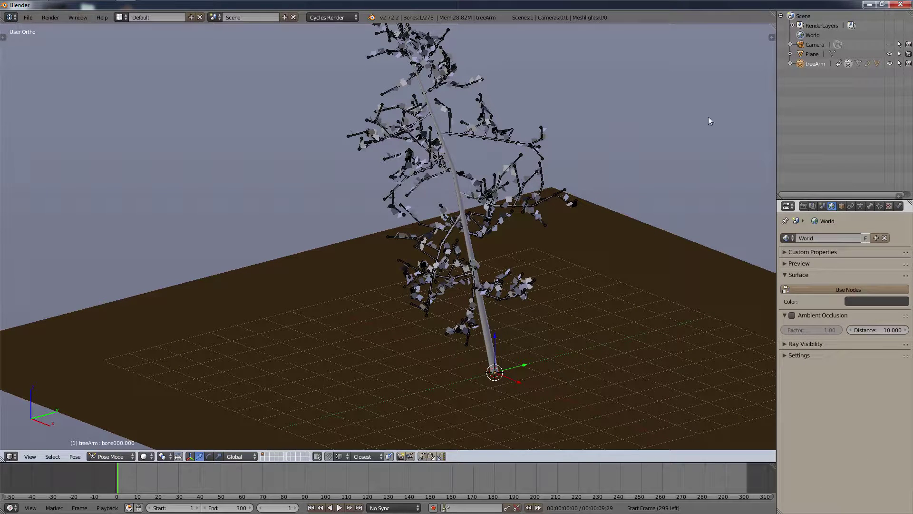
pyautogui.click(790, 63)
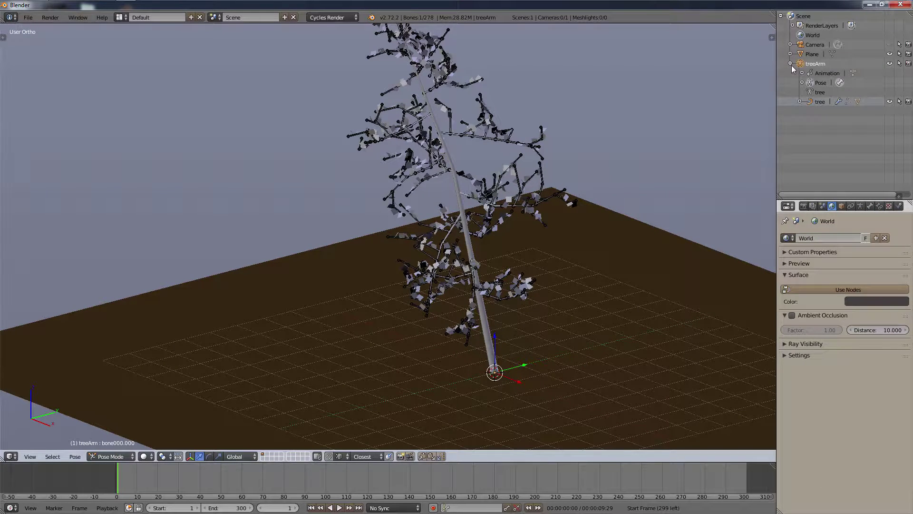
pyautogui.click(800, 102)
pyautogui.click(829, 121)
pyautogui.scroll(2, 541, 357)
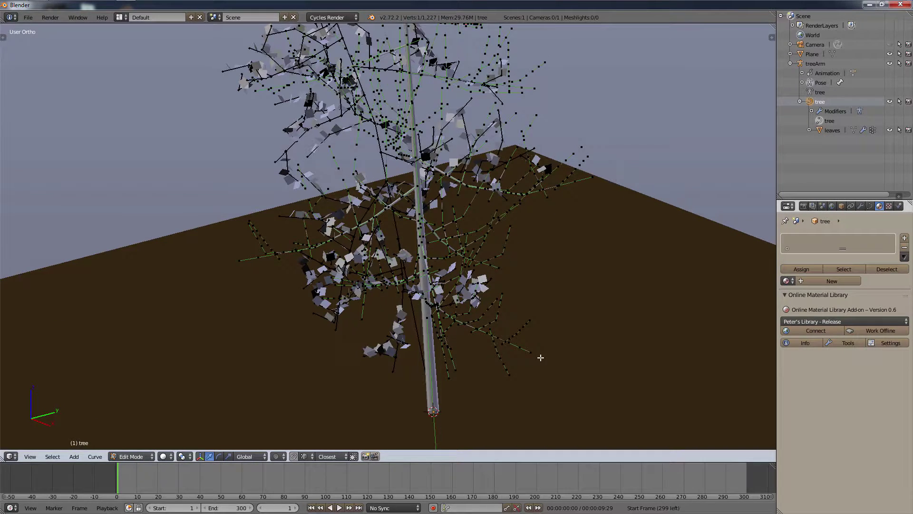
# Try moving the selected control point of the tree curve, cancelling the move.
pyautogui.press('g')
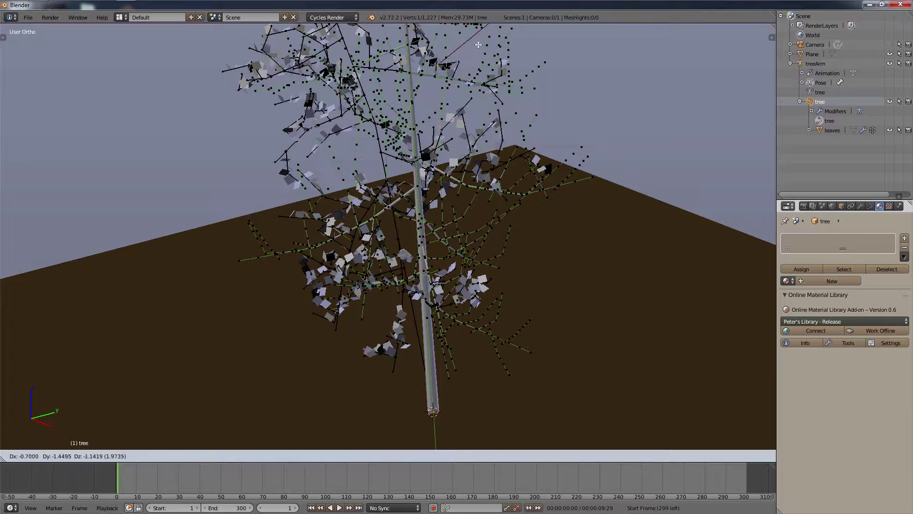
pyautogui.rightClick(509, 110)
pyautogui.scroll(-5, 518, 90)
pyautogui.keyDown('shift'); pyautogui.moveTo(516, 98); pyautogui.dragTo(496, 183, button='middle'); pyautogui.keyUp('shift')
pyautogui.scroll(1, 496, 183)
# Return to Object Mode and try moving the tree curve away from its armature, cancelling the move.
pyautogui.click(133, 457)
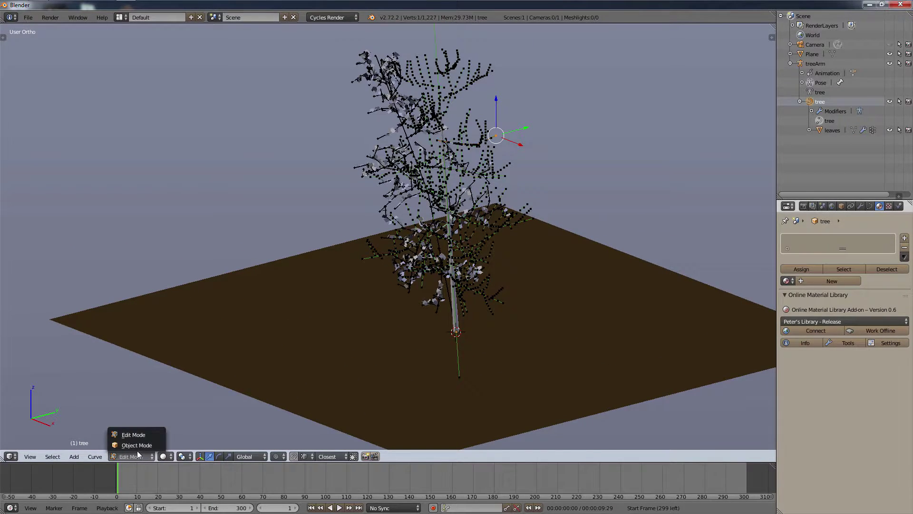
pyautogui.click(136, 444)
pyautogui.scroll(3, 493, 285)
pyautogui.press('g')
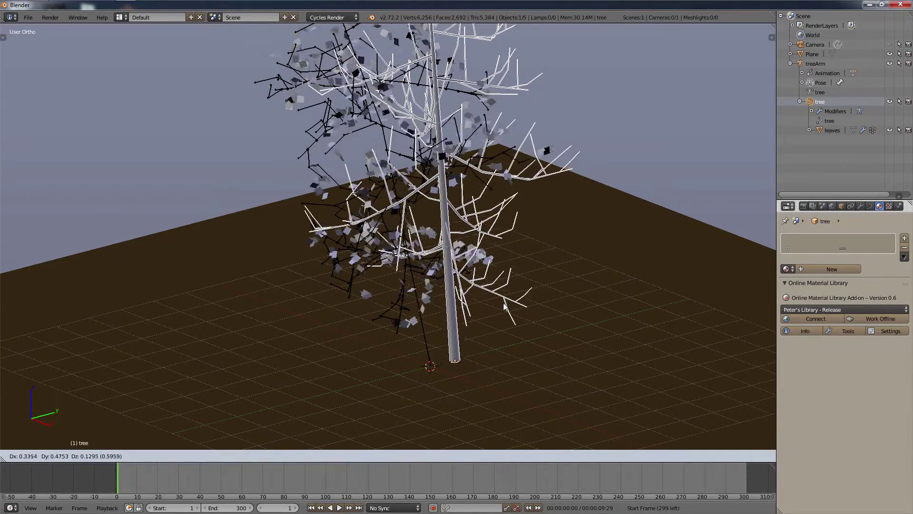
pyautogui.rightClick(468, 314)
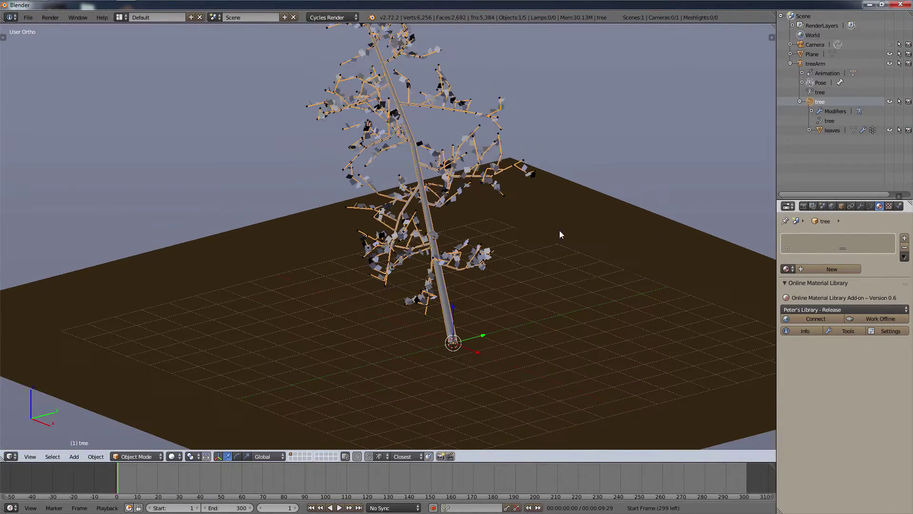
# Add a new material to the tree curve and name it Bark.mat.
pyautogui.keyDown('shift'); pyautogui.moveTo(547, 222); pyautogui.dragTo(528, 273, button='middle'); pyautogui.keyUp('shift')
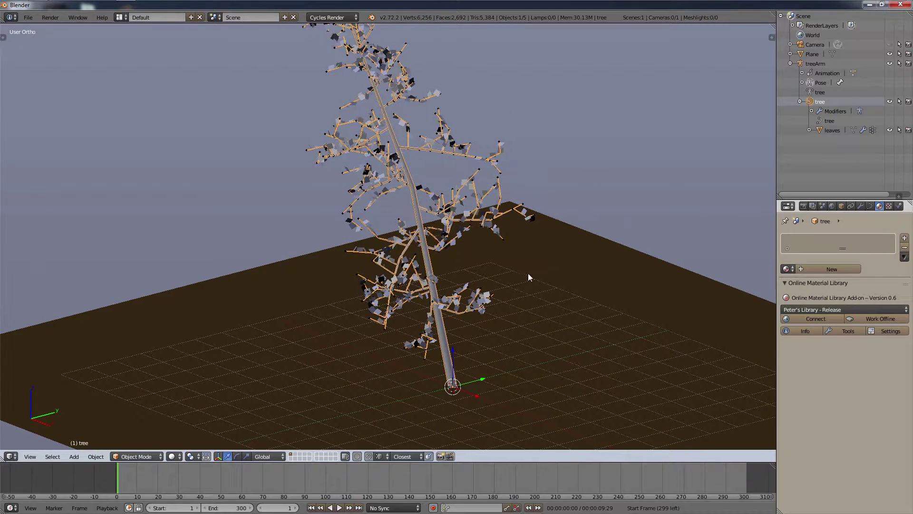
pyautogui.click(804, 268)
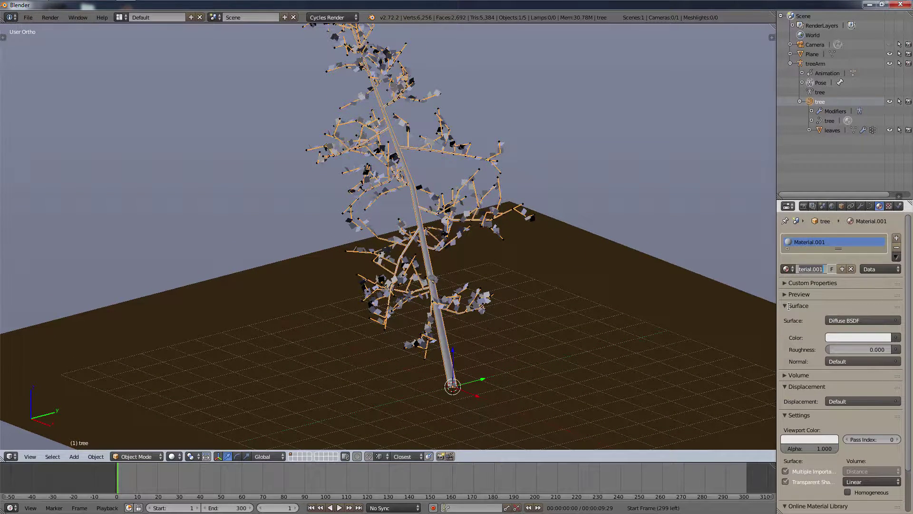
pyautogui.write('b')
pyautogui.press('Return')
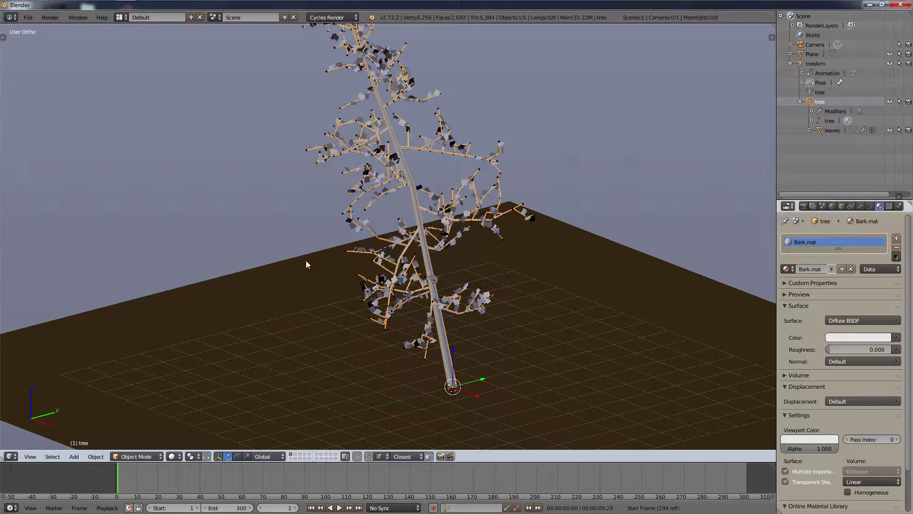
# Switch to Firefox and open cgtextures.com in a new browser tab.
pyautogui.moveTo(74, 4)
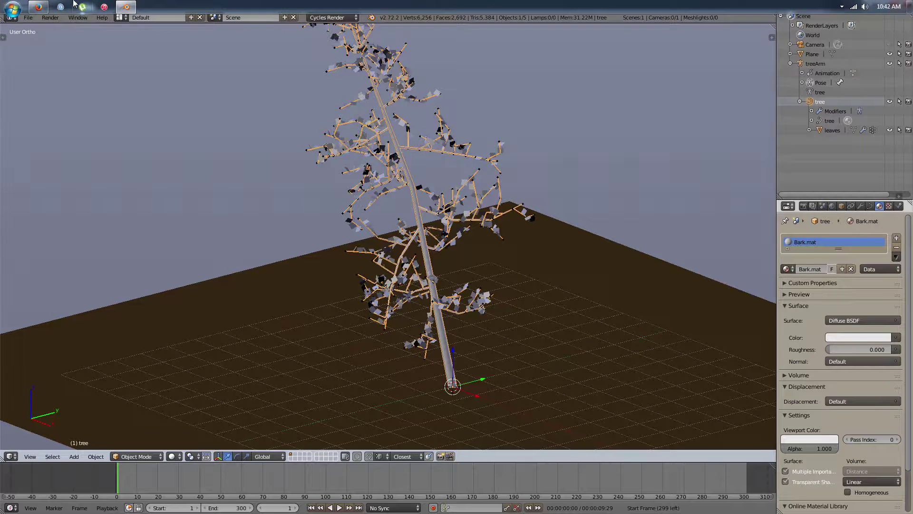
pyautogui.click(39, 7)
pyautogui.click(256, 23)
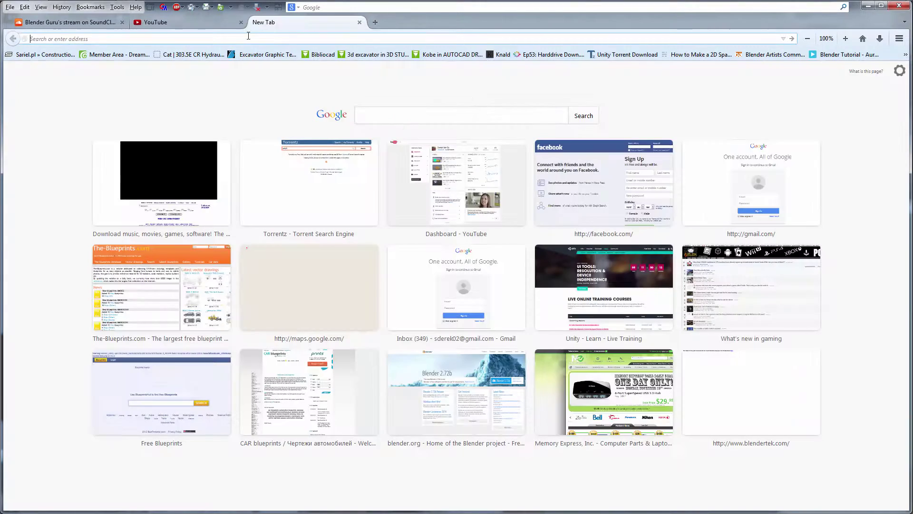
pyautogui.write('cg-te')
pyautogui.press('BackSpace')
pyautogui.press('BackSpace')
pyautogui.press('BackSpace')
pyautogui.write('tex')
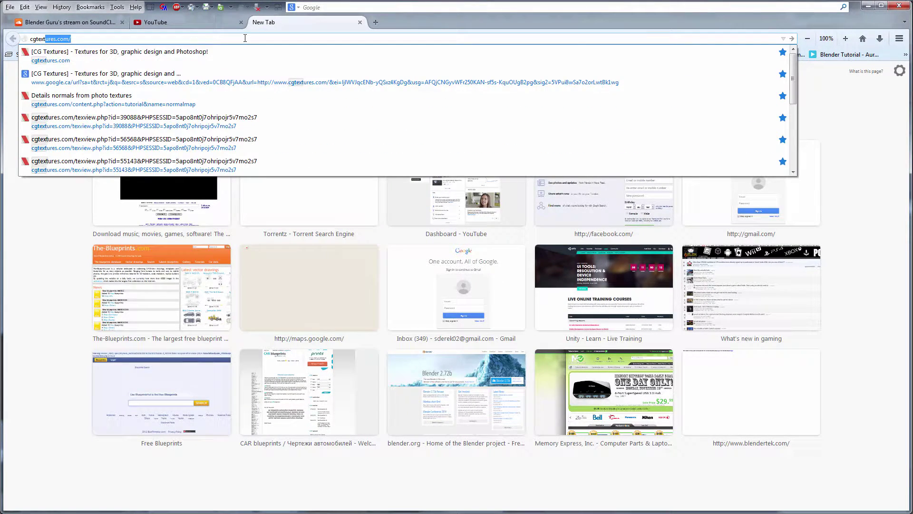
pyautogui.write('tures')
pyautogui.press('Return')
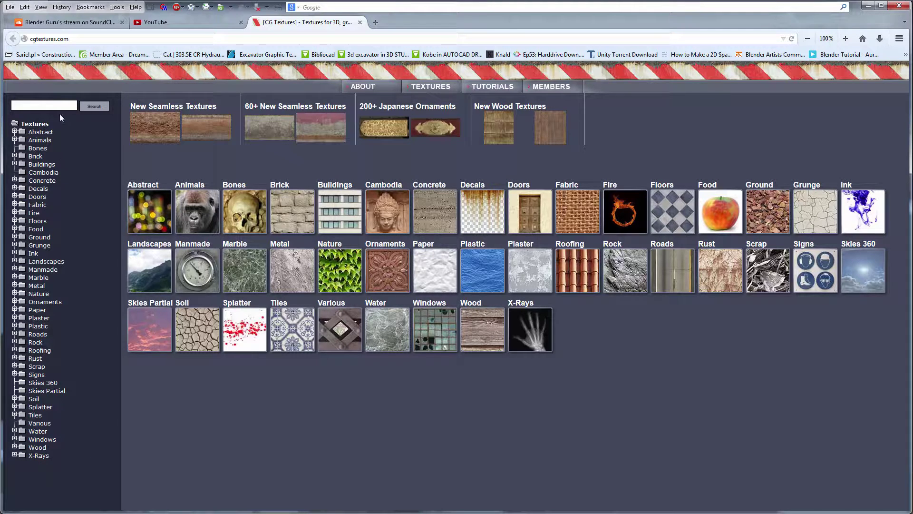
# Search the textures for "tree", browse the results and open the tiled grey-brown bark texture BarkDecidious0062.
pyautogui.press('Return')
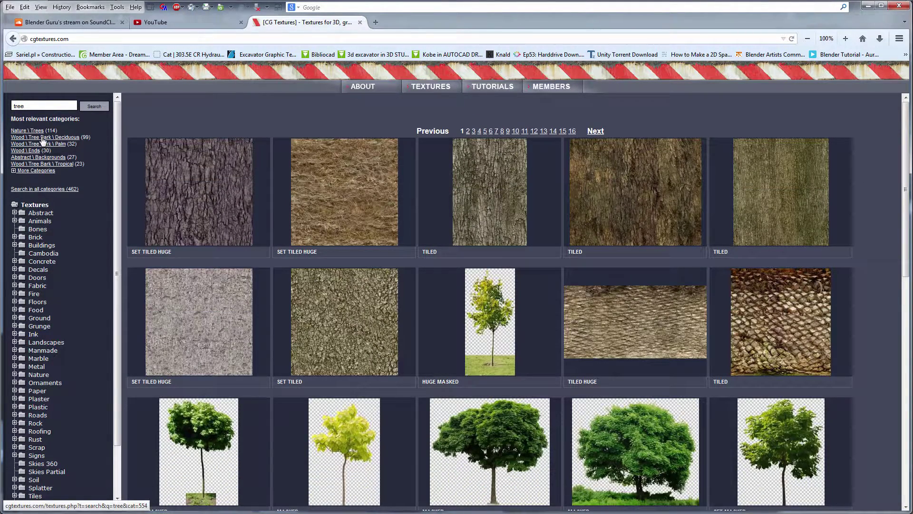
pyautogui.scroll(-3, 414, 318)
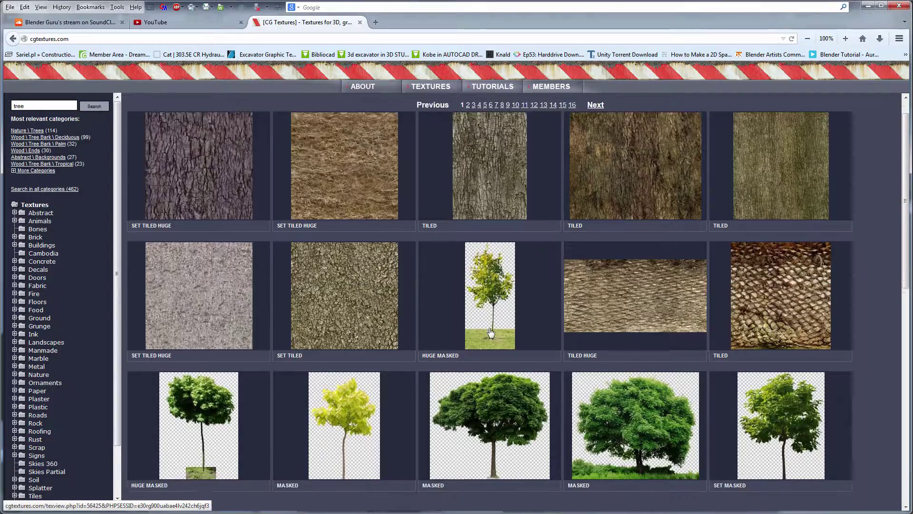
pyautogui.scroll(3, 496, 343)
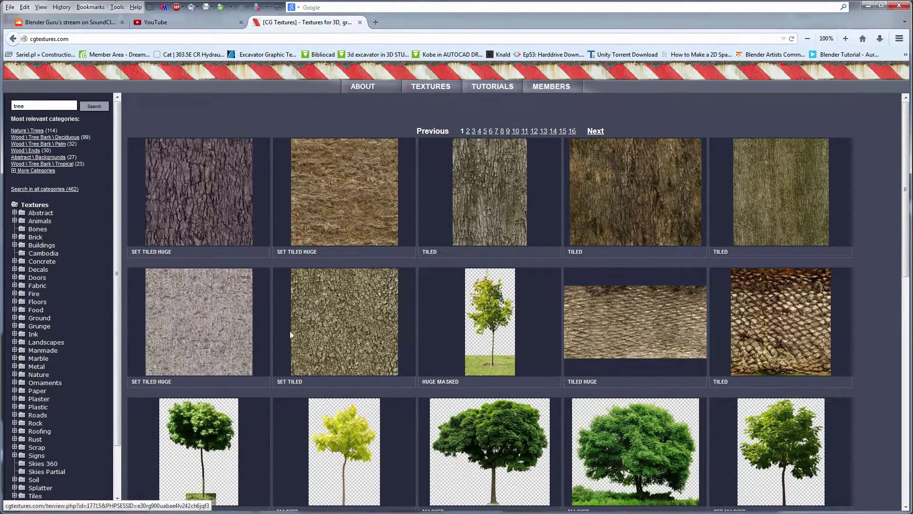
pyautogui.scroll(-10, 601, 291)
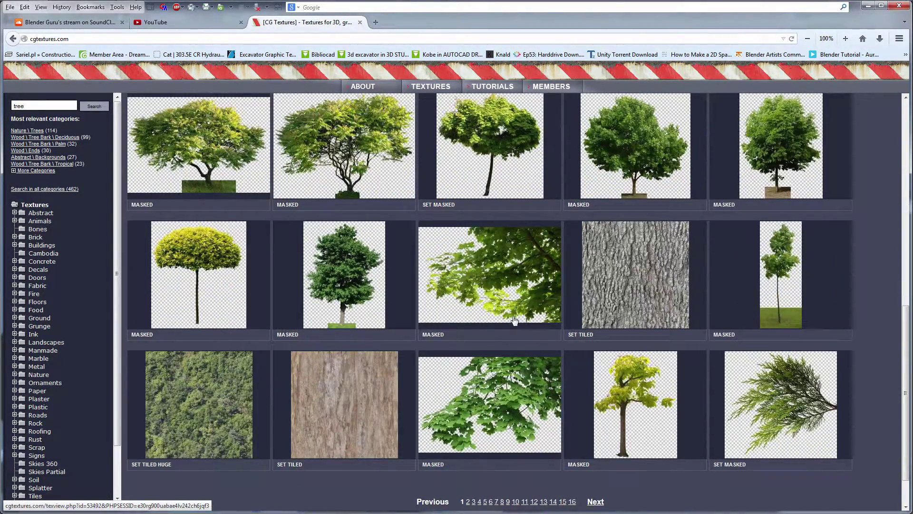
pyautogui.scroll(2, 488, 332)
pyautogui.scroll(7, 488, 332)
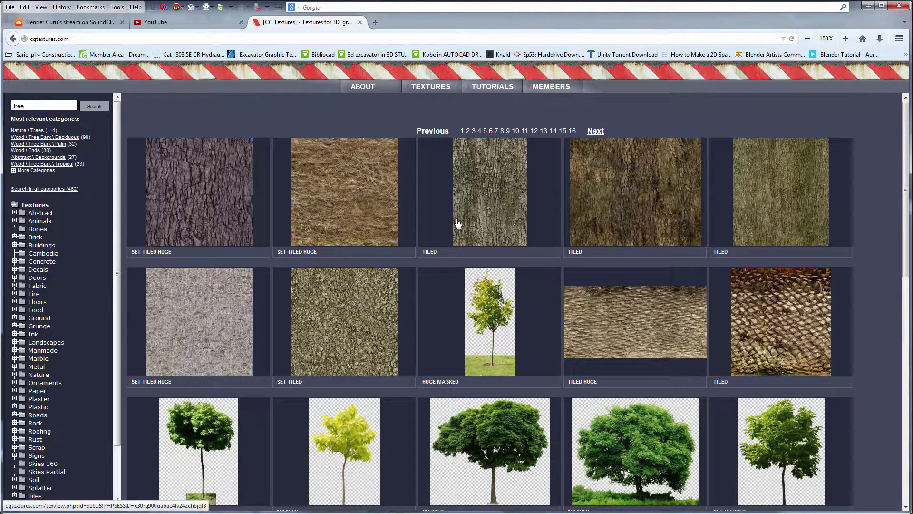
pyautogui.click(488, 208)
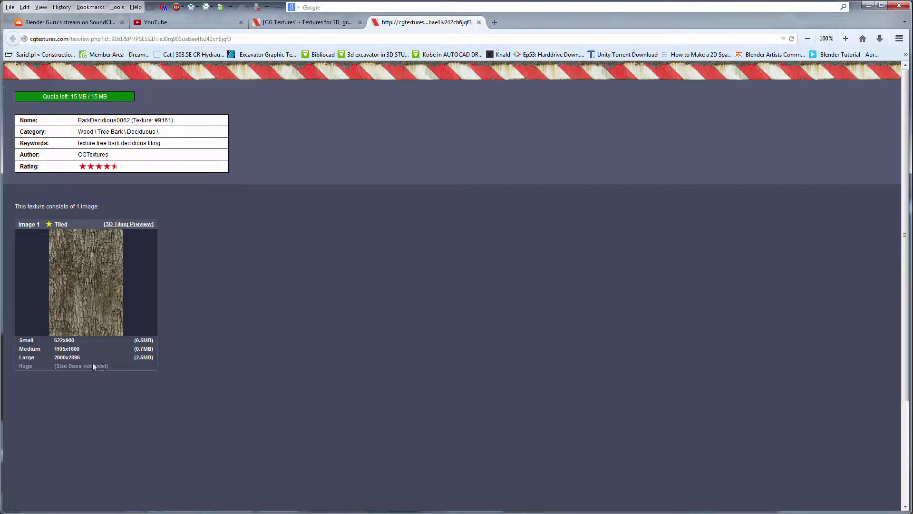
# Download the Large 2000x2896 version of BarkDecidious0062, saving the file, and close the texture's page.
pyautogui.moveTo(88, 316)
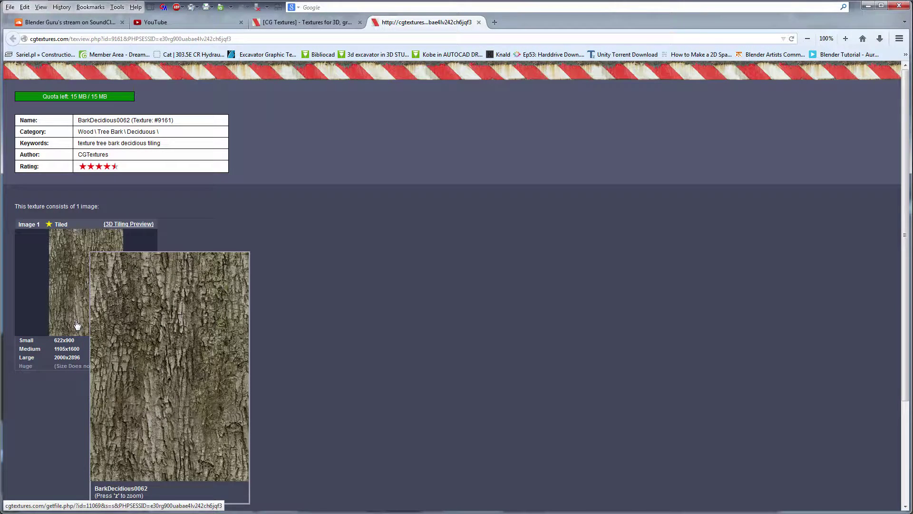
pyautogui.moveTo(204, 119); pyautogui.dragTo(2, 121)
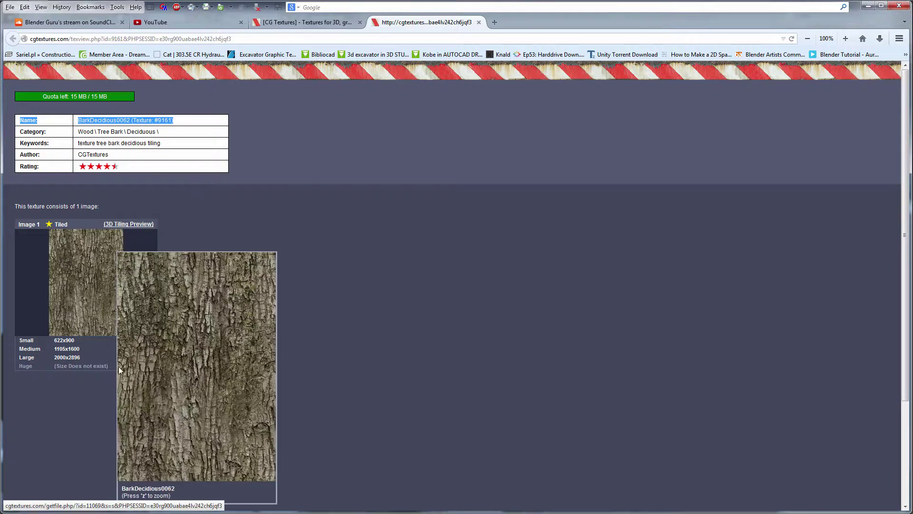
pyautogui.click(69, 361)
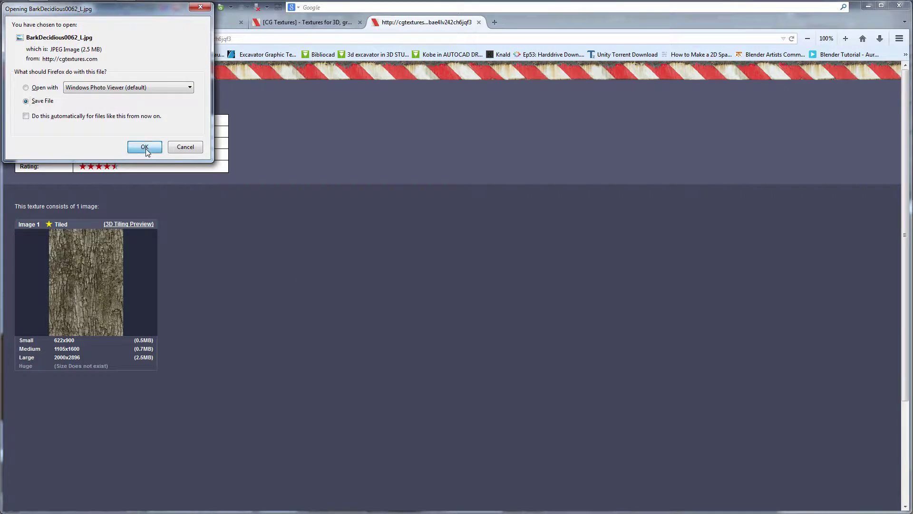
pyautogui.click(144, 146)
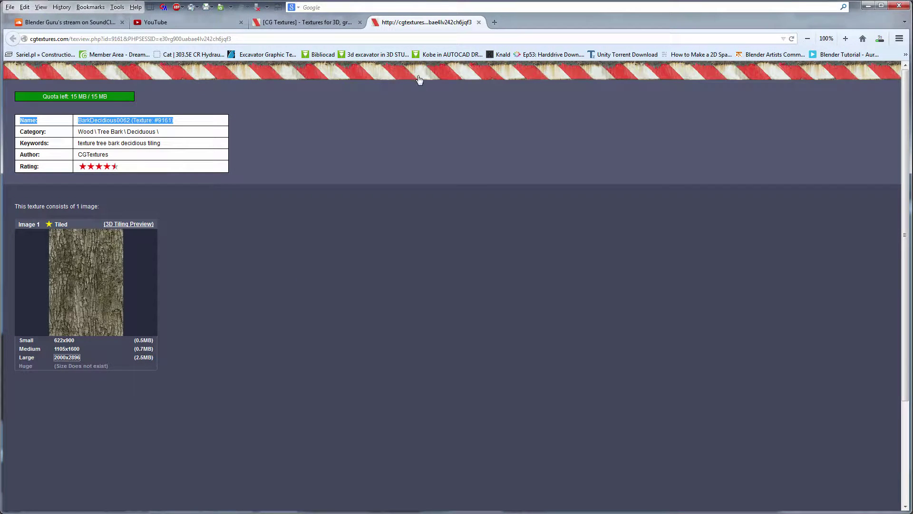
pyautogui.click(479, 23)
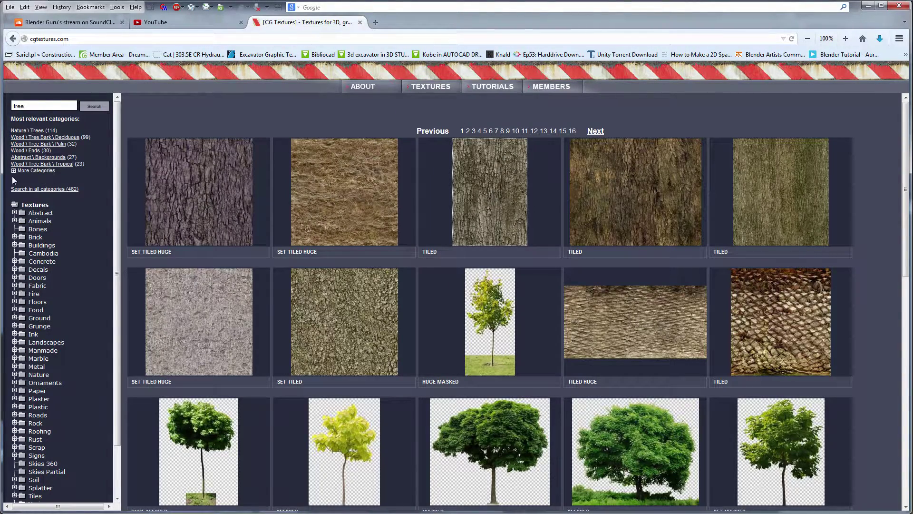
# Look through the first two pages of masked tree images in the Nature \ Trees category.
pyautogui.click(33, 131)
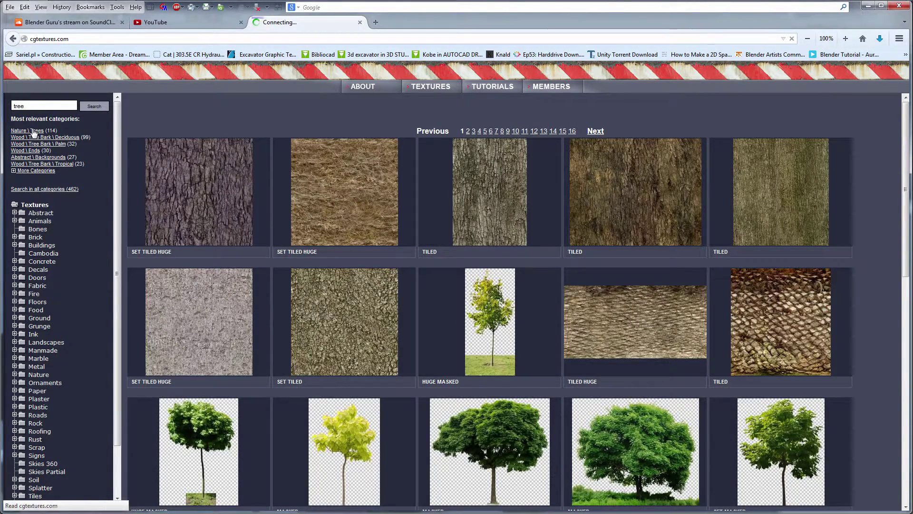
pyautogui.scroll(-10, 336, 146)
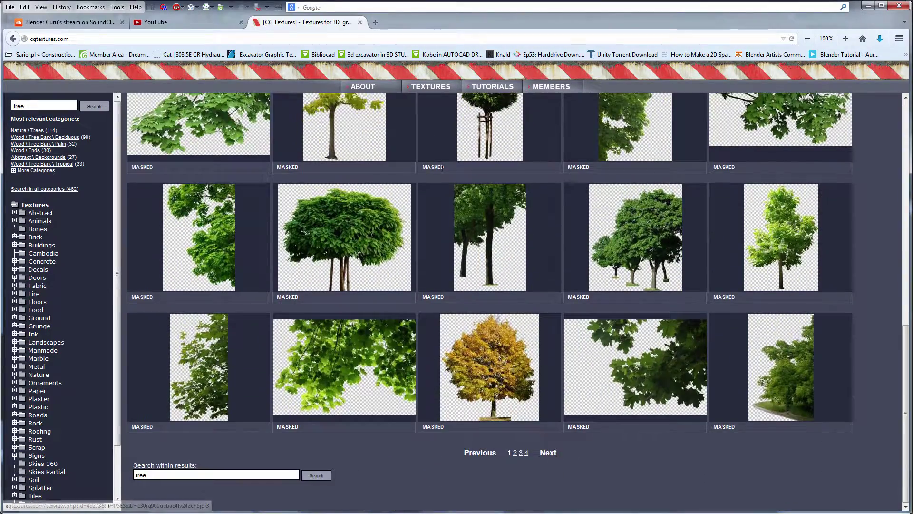
pyautogui.click(515, 454)
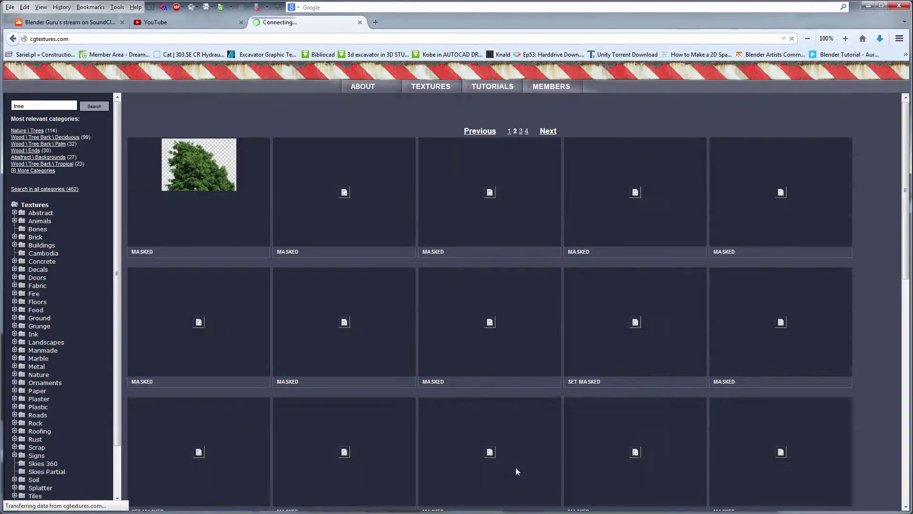
pyautogui.scroll(-2, 60, 324)
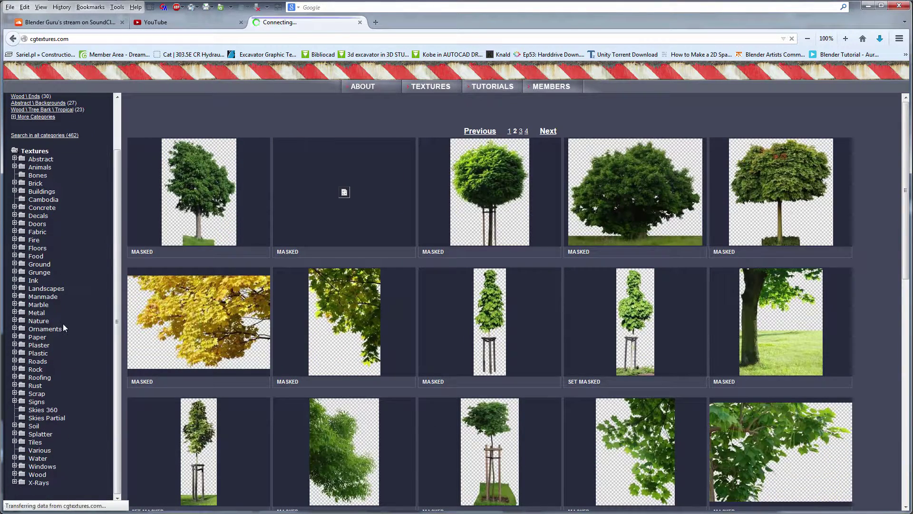
pyautogui.scroll(2, 85, 395)
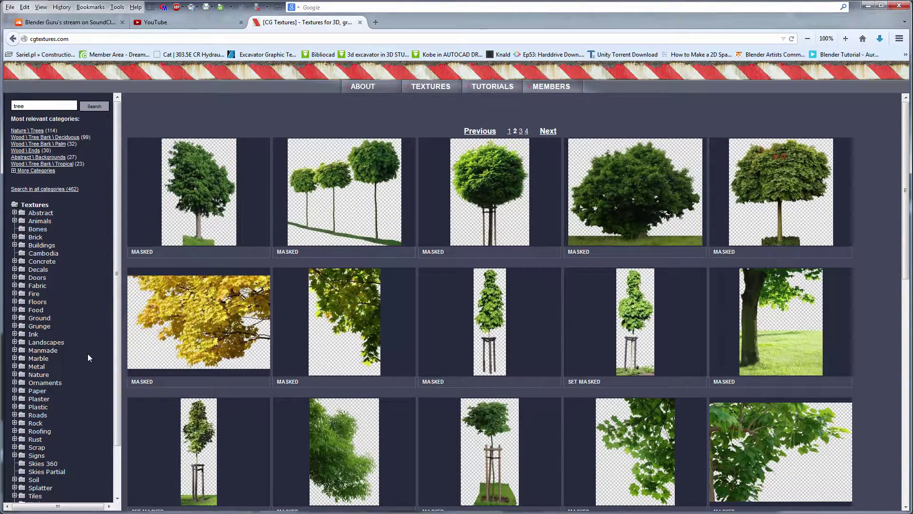
# Expand the additional categories, open Nature \ Leaves and clear the "tree" filter to list the whole category.
pyautogui.click(15, 172)
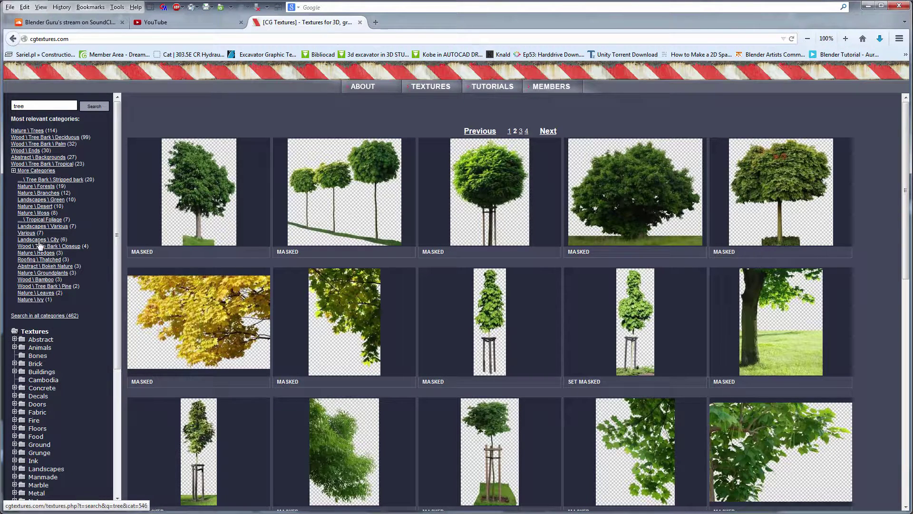
pyautogui.click(46, 294)
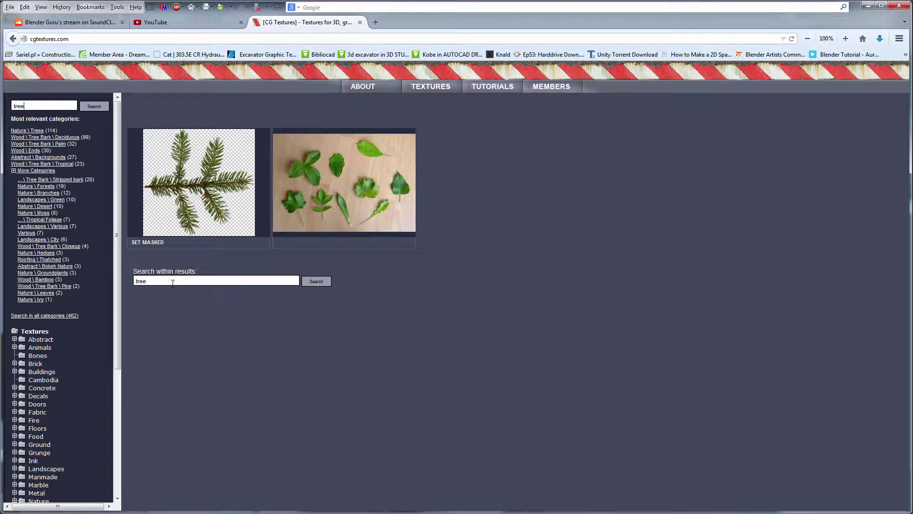
pyautogui.click(325, 284)
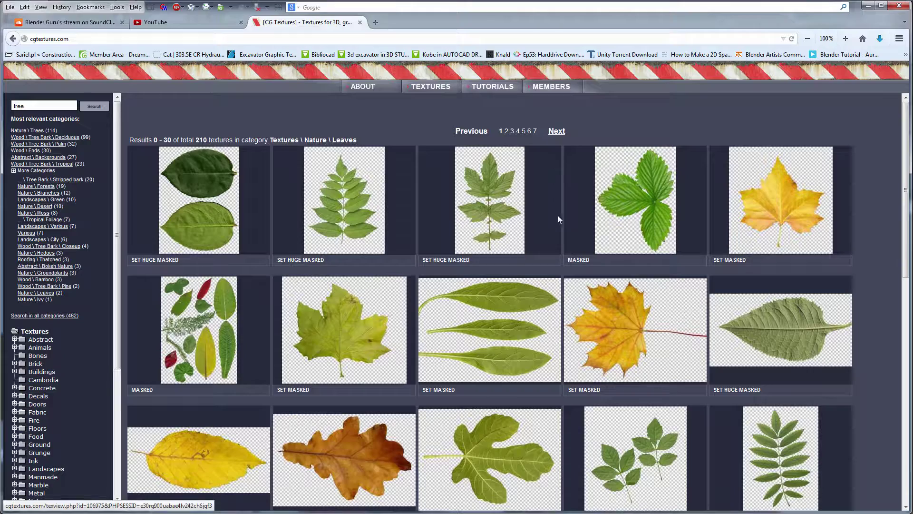
# Look through the first three pages of the Nature \ Leaves category for a suitable masked leaf.
pyautogui.scroll(-7, 625, 285)
pyautogui.scroll(-4, 624, 285)
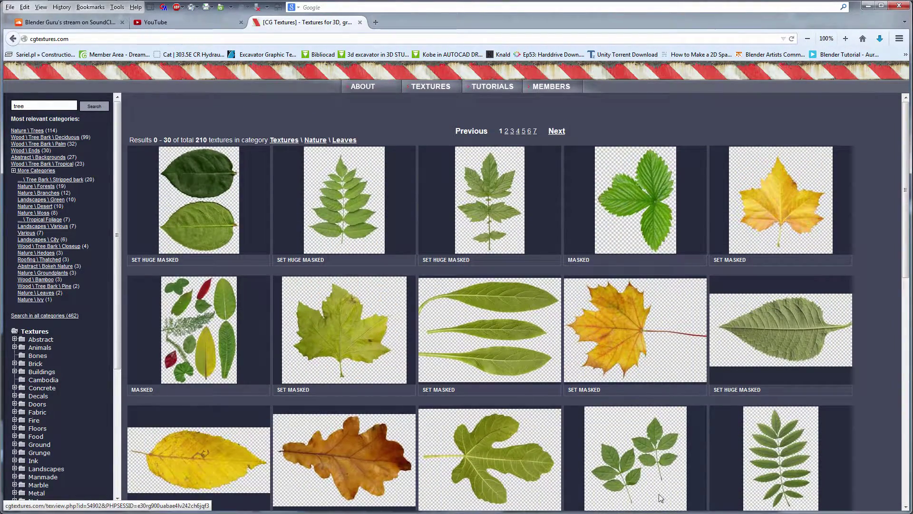
pyautogui.scroll(-8, 637, 383)
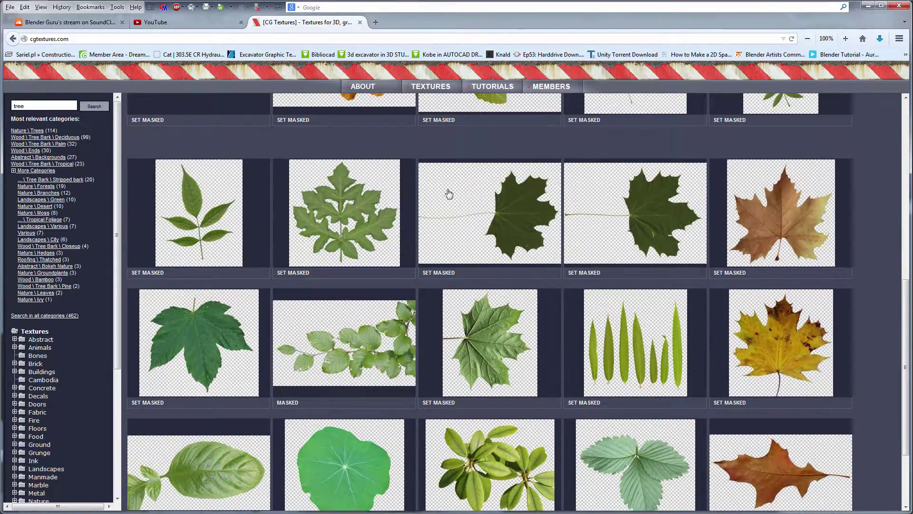
pyautogui.scroll(-2, 499, 309)
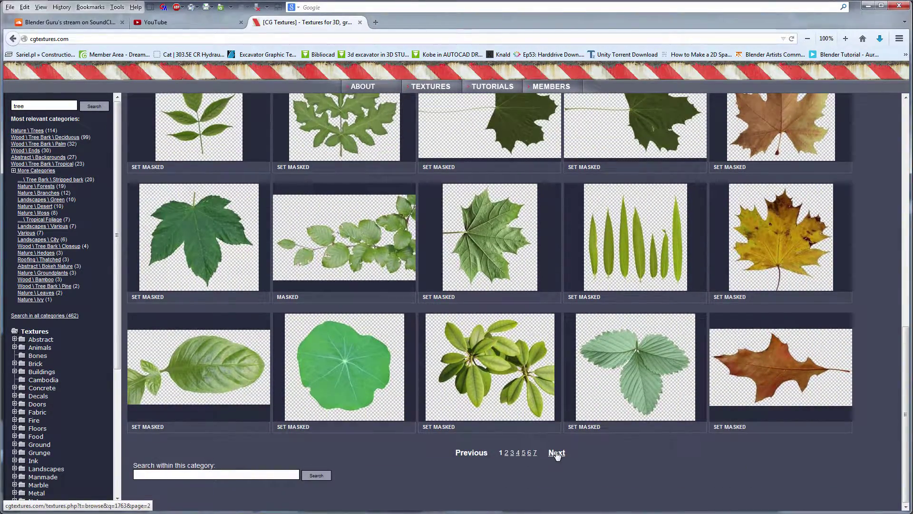
pyautogui.click(557, 453)
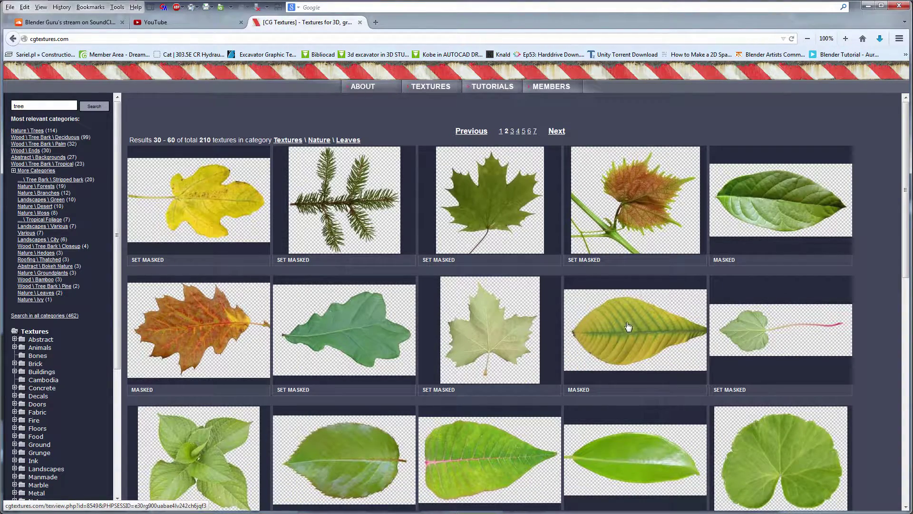
pyautogui.scroll(-4, 628, 326)
pyautogui.scroll(1, 625, 325)
pyautogui.scroll(-3, 625, 325)
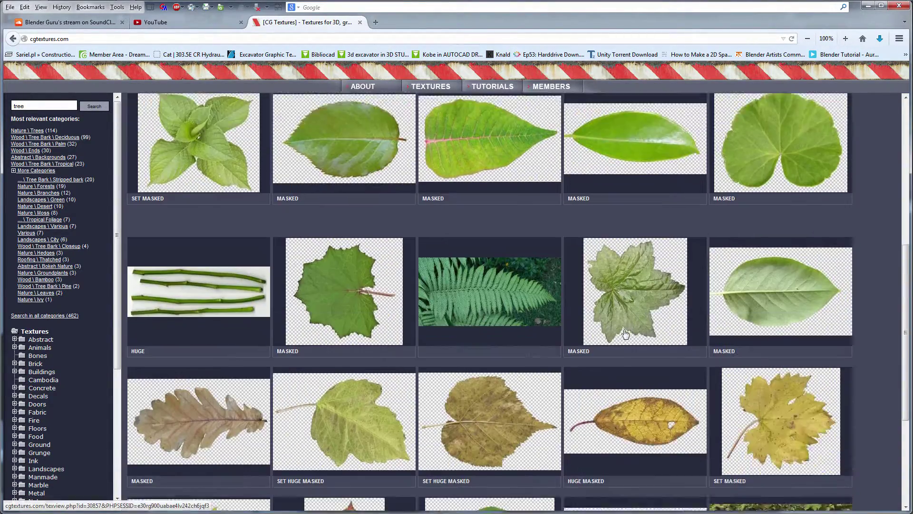
pyautogui.scroll(-3, 626, 333)
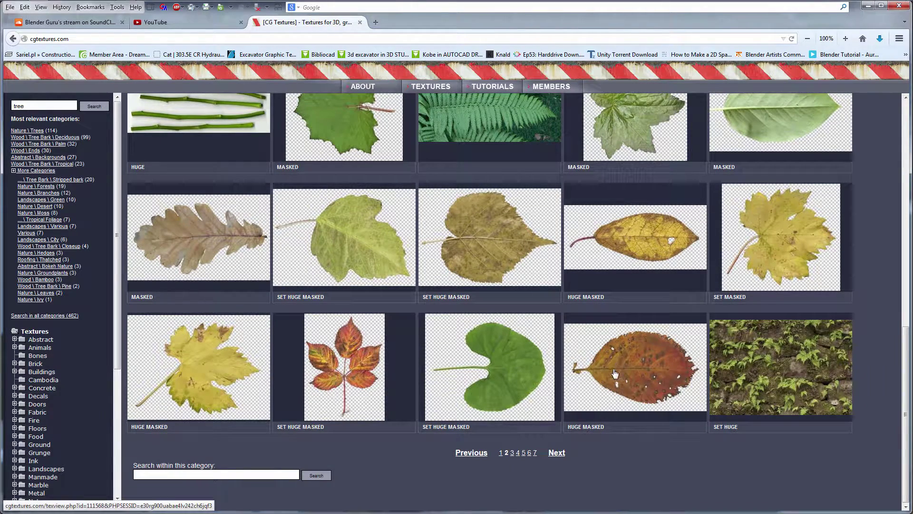
pyautogui.click(557, 453)
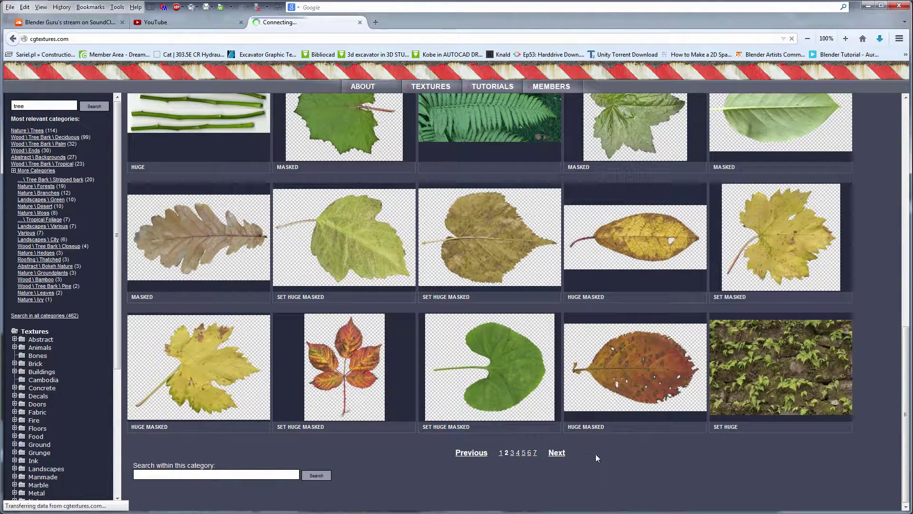
pyautogui.scroll(-6, 596, 454)
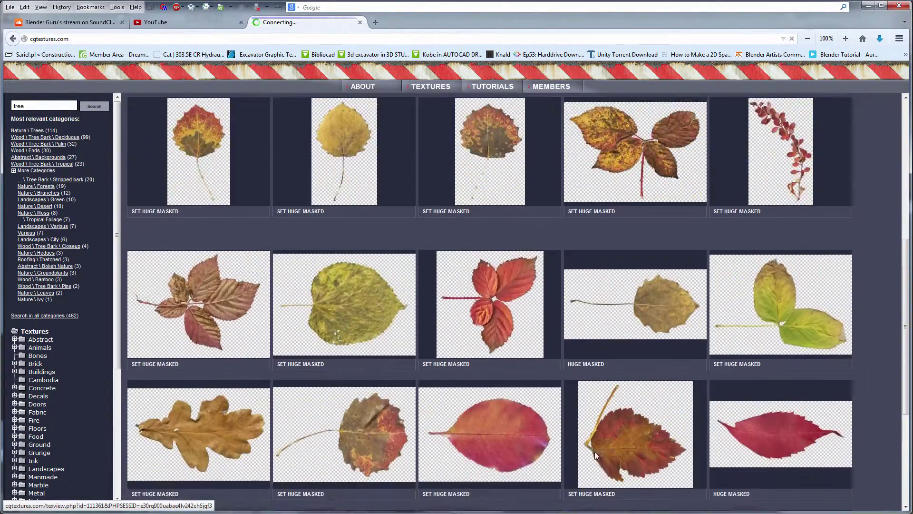
pyautogui.scroll(-4, 595, 452)
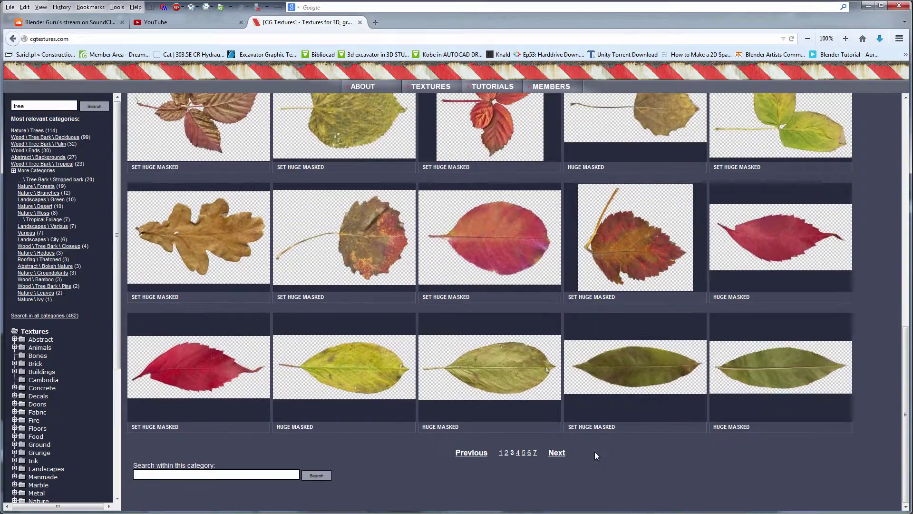
# Return to page 2 of the Nature \ Leaves results and open the green maple leaf texture Leaves0118.
pyautogui.click(503, 453)
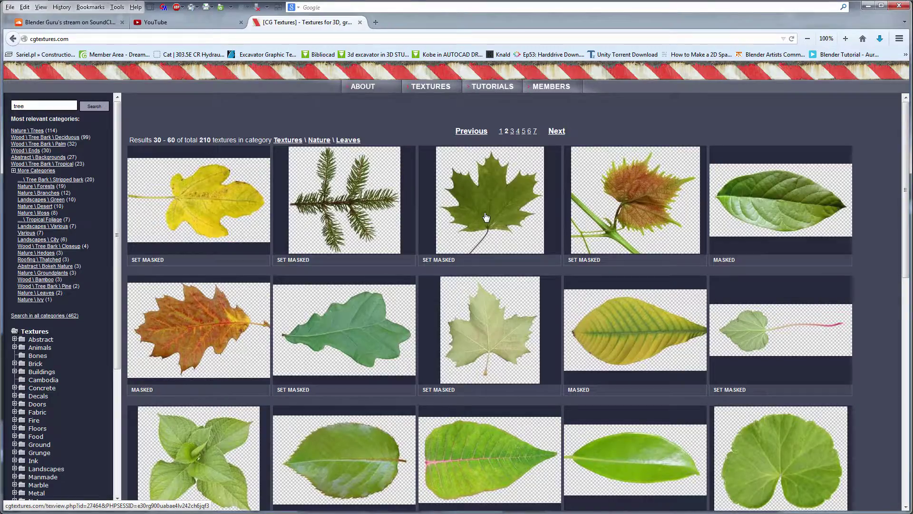
pyautogui.scroll(-10, 486, 218)
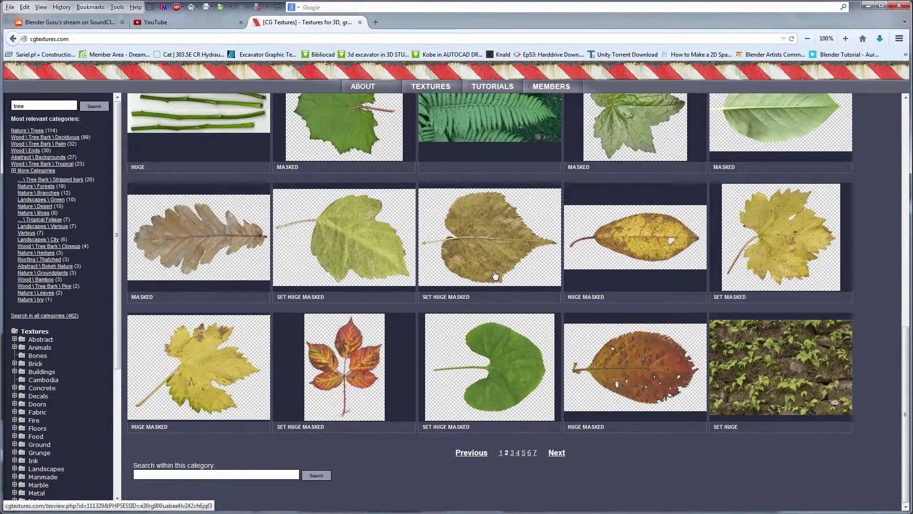
pyautogui.scroll(10, 495, 275)
pyautogui.click(485, 230)
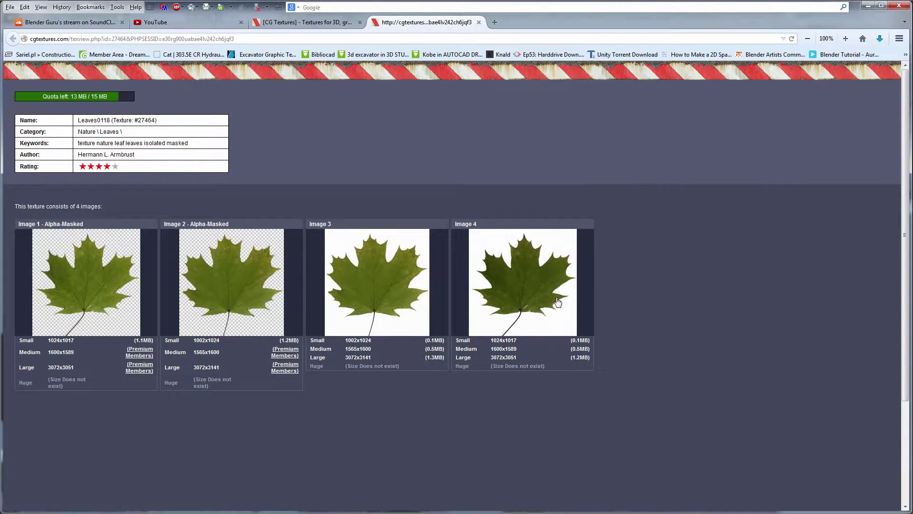
# Preview the leaf images and download the Small 1002x1024 version of the alpha-masked Image 2, saving the PNG file.
pyautogui.moveTo(423, 299)
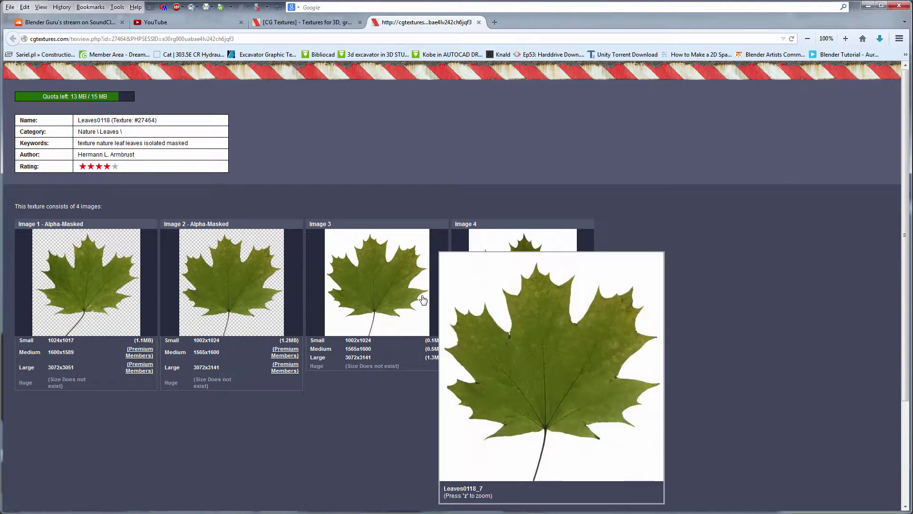
pyautogui.moveTo(102, 305)
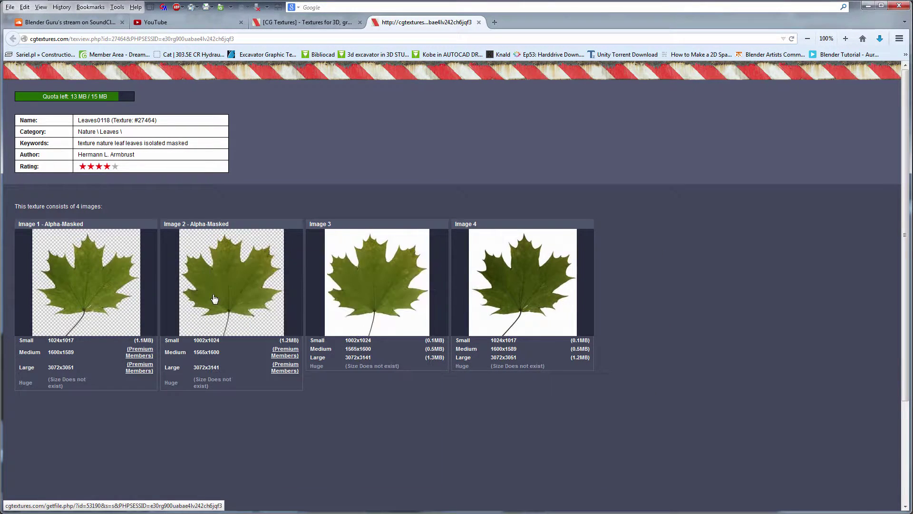
pyautogui.moveTo(241, 291)
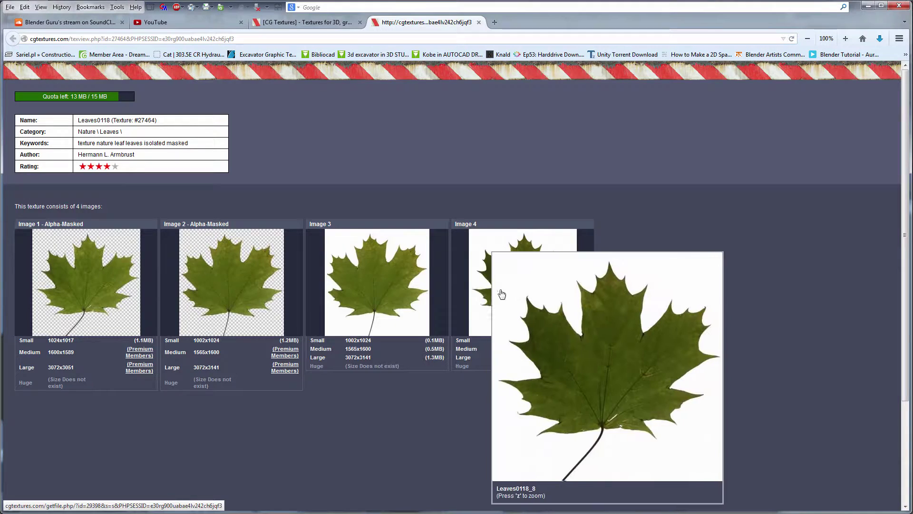
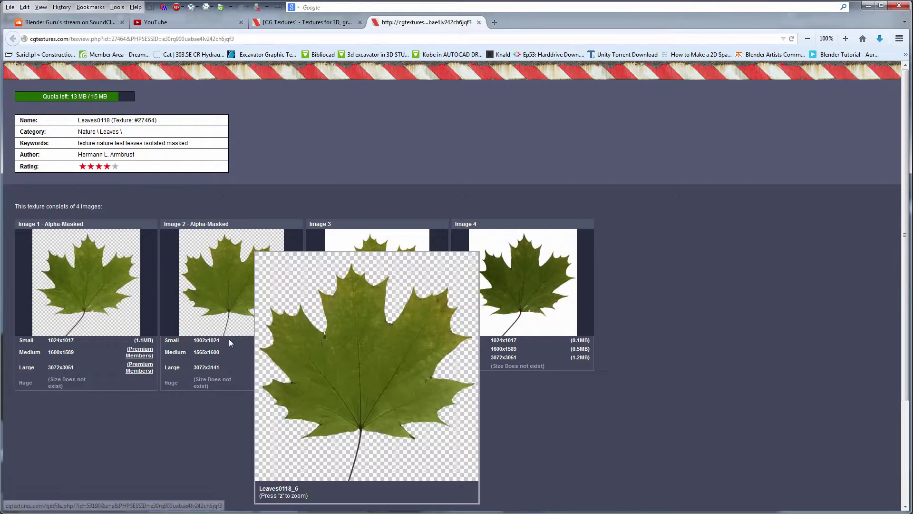
pyautogui.click(213, 341)
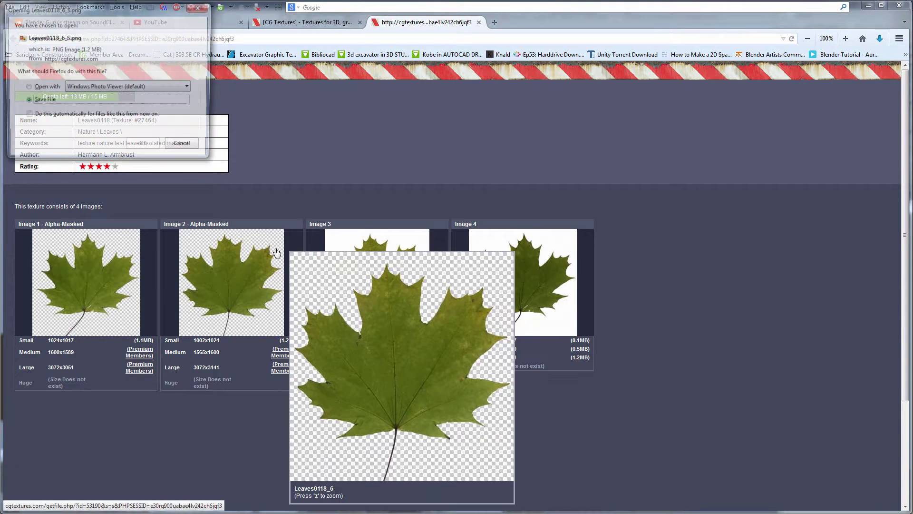
pyautogui.click(144, 147)
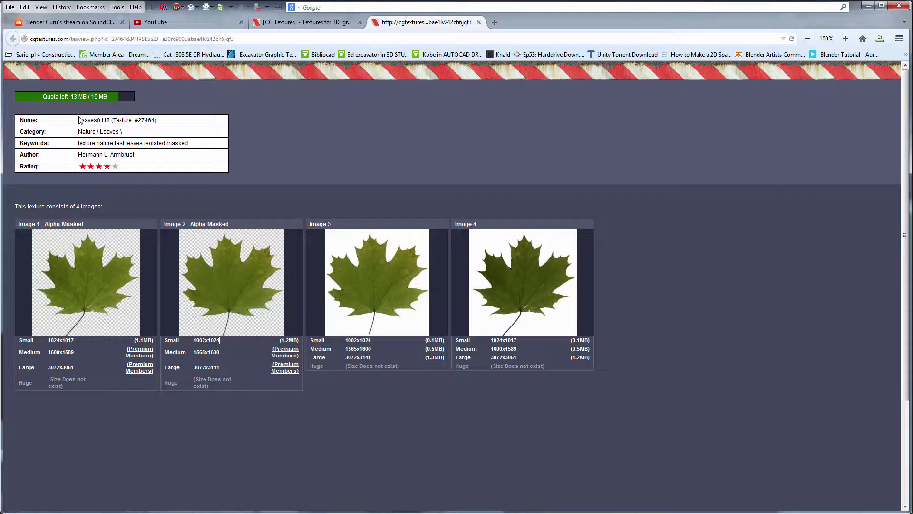
# Switch to Blender and set up a large Node Editor below the 3D view in place of the timeline, with its sidebar hidden.
pyautogui.moveTo(79, 119); pyautogui.dragTo(127, 120)
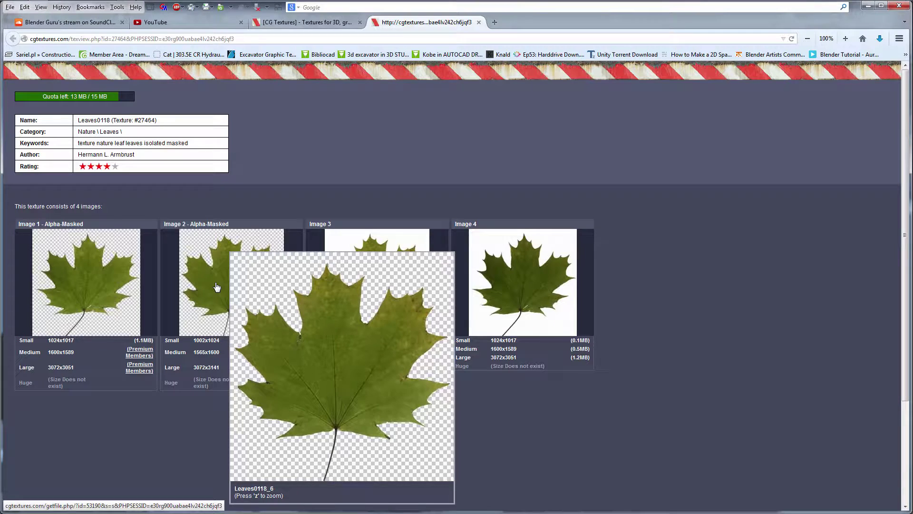
pyautogui.click(126, 7)
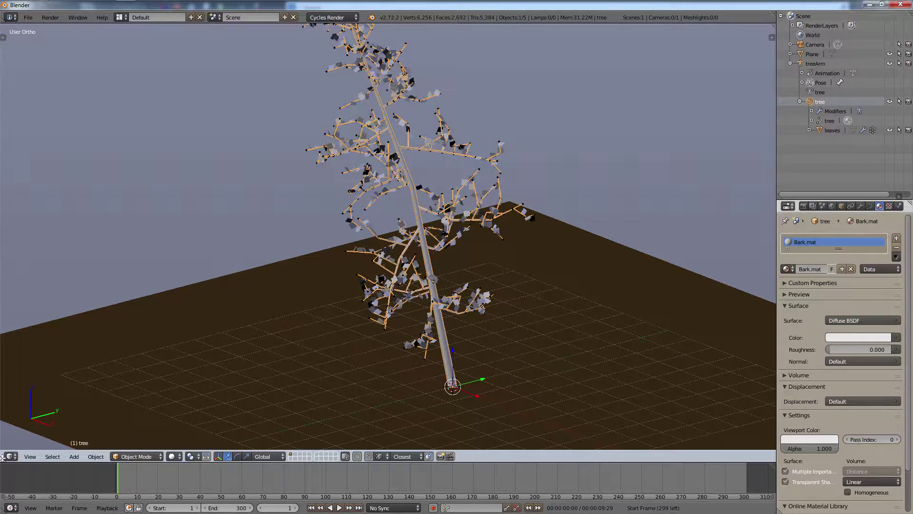
pyautogui.moveTo(6, 463); pyautogui.dragTo(10, 309)
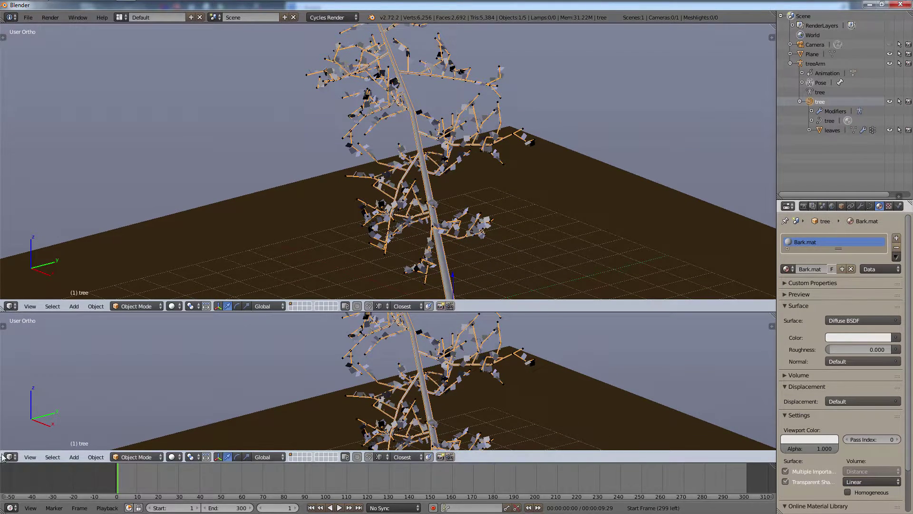
pyautogui.moveTo(3, 486); pyautogui.dragTo(6, 497)
pyautogui.click(11, 508)
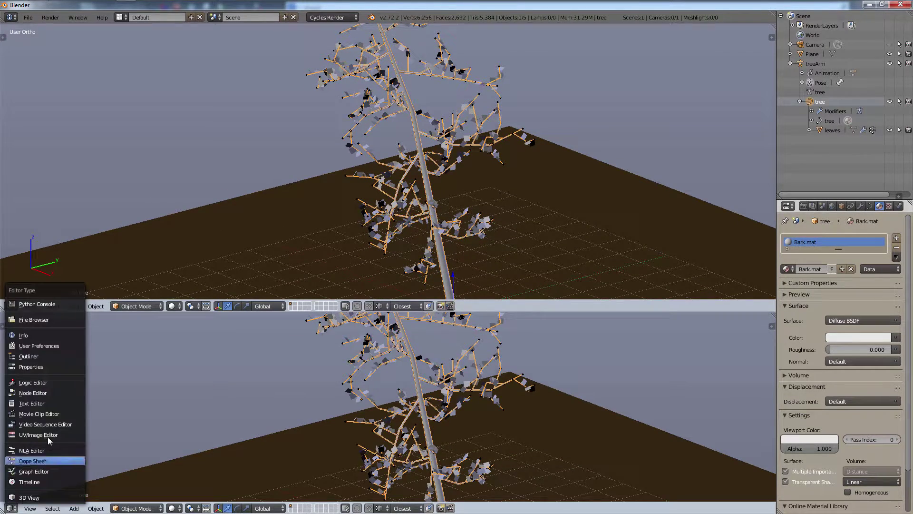
pyautogui.click(53, 393)
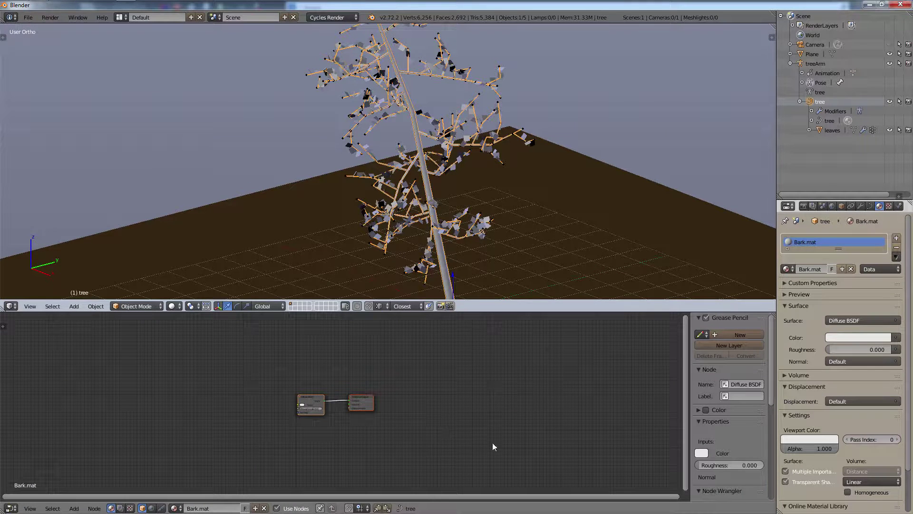
pyautogui.press('n')
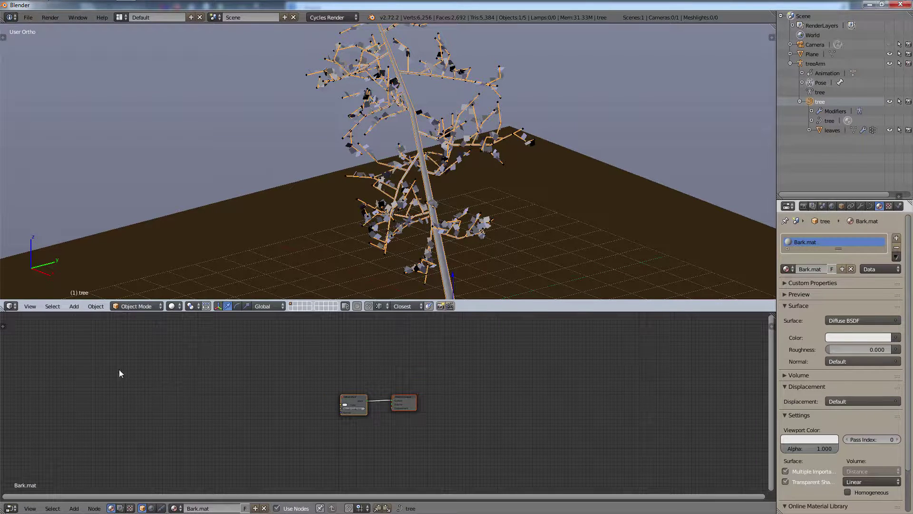
pyautogui.moveTo(3, 308); pyautogui.dragTo(5, 285)
pyautogui.moveTo(45, 312); pyautogui.dragTo(242, 215)
# Show the base of the tree trunk in the 3D view with Rendered shading.
pyautogui.scroll(6, 440, 182)
pyautogui.keyDown('shift'); pyautogui.moveTo(450, 170); pyautogui.dragTo(443, 64, button='middle'); pyautogui.keyUp('shift')
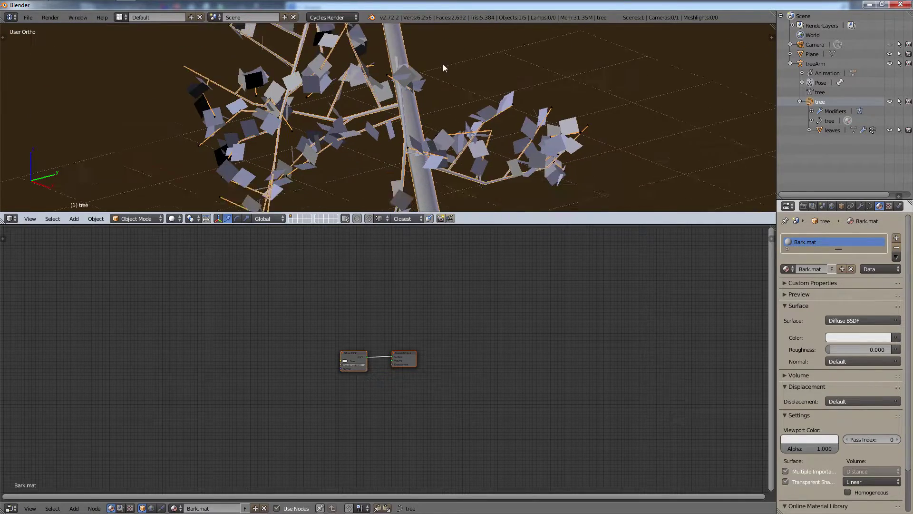
pyautogui.moveTo(431, 188)
pyautogui.keyDown('shift'); pyautogui.mouseDown(button='middle')
pyautogui.moveTo(404, 66)
pyautogui.moveTo(381, 90)
pyautogui.moveTo(376, 114)
pyautogui.moveTo(368, 73)
pyautogui.mouseUp(button='middle'); pyautogui.keyUp('shift')
pyautogui.scroll(2, 377, 95)
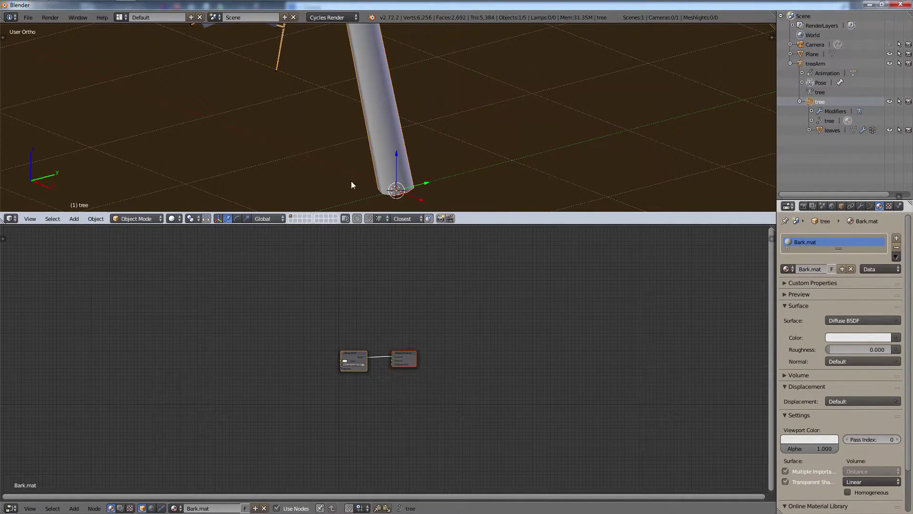
pyautogui.click(173, 220)
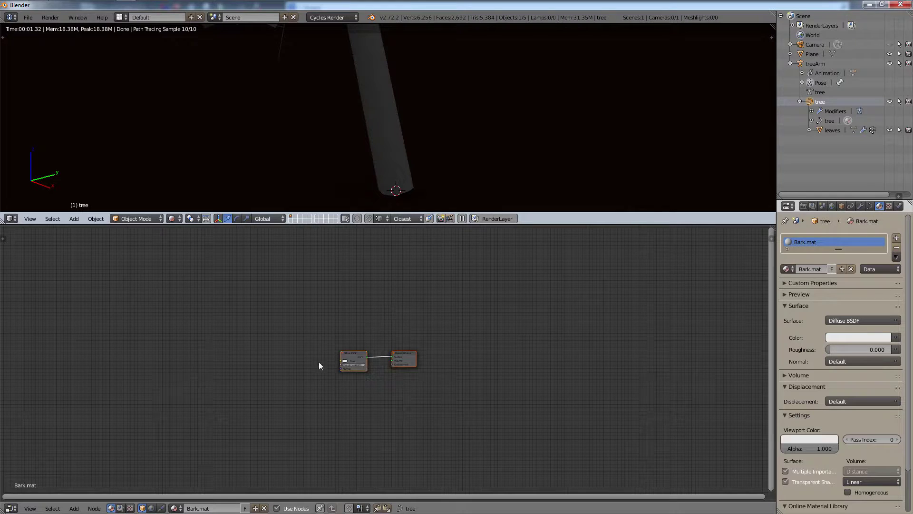
# Add an Image Texture node to the Bark.mat node tree, beside the Diffuse BSDF node.
pyautogui.scroll(7, 328, 372)
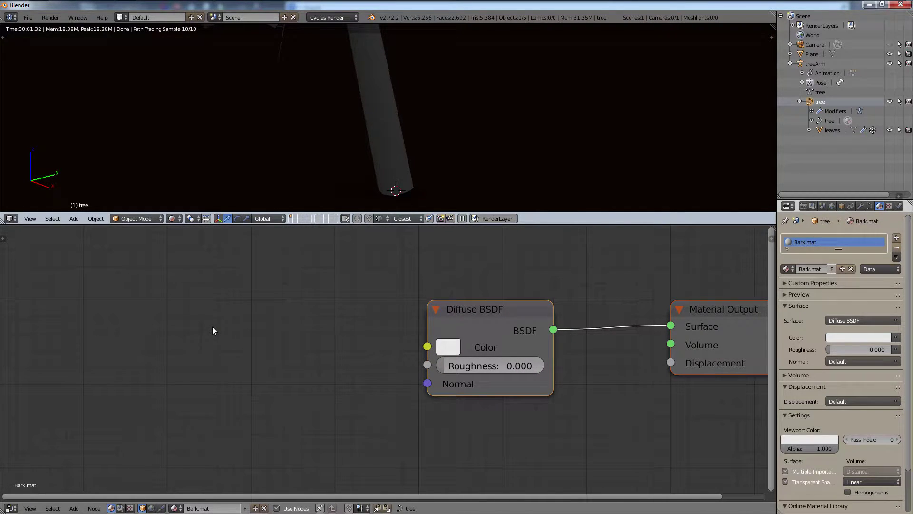
pyautogui.hotkey('shift', 'a')
pyautogui.moveTo(209, 366)
pyautogui.click(257, 365)
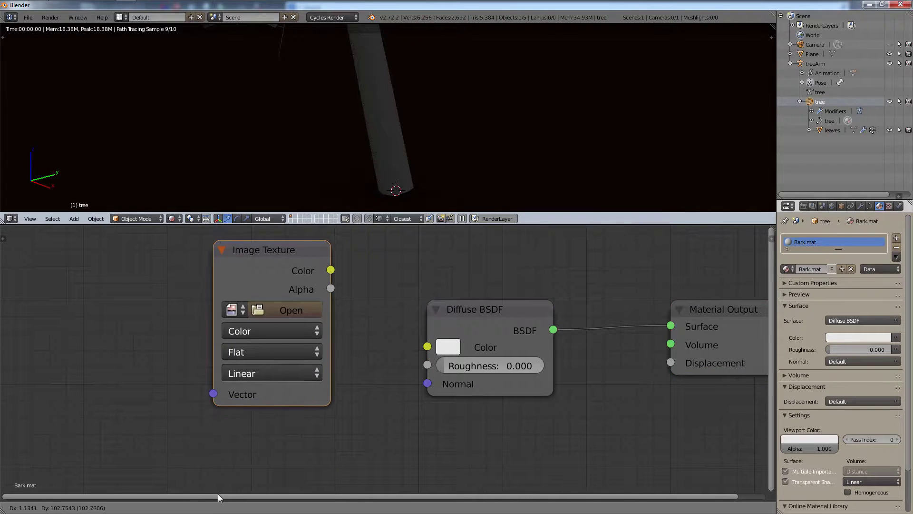
pyautogui.click(229, 400)
pyautogui.scroll(-4, 244, 405)
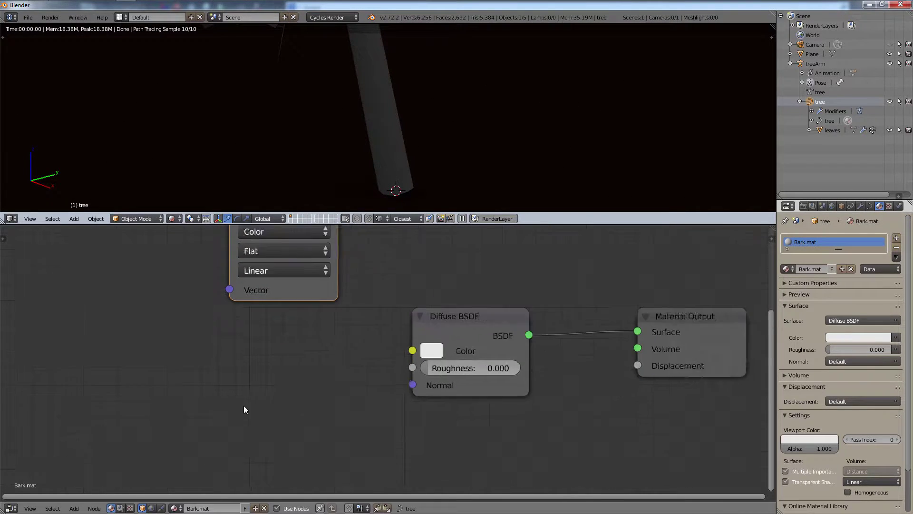
pyautogui.hotkey('shift', 'a')
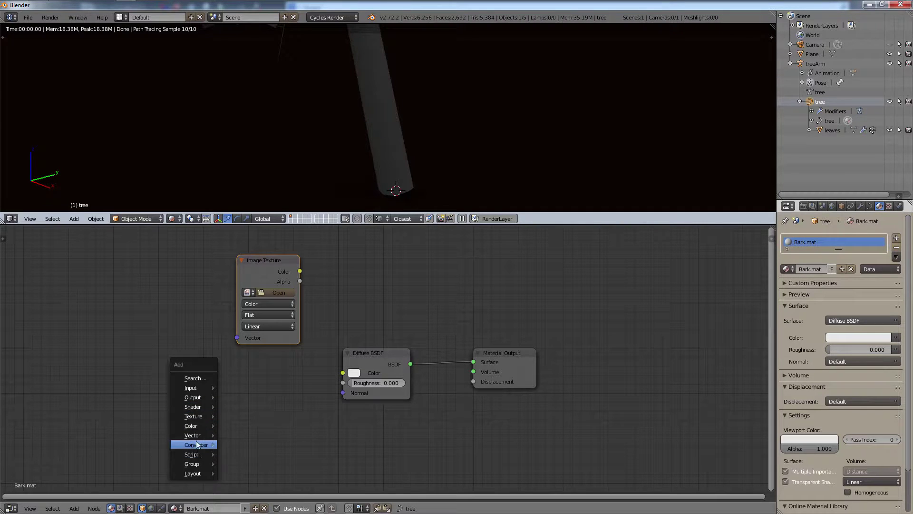
pyautogui.moveTo(204, 448)
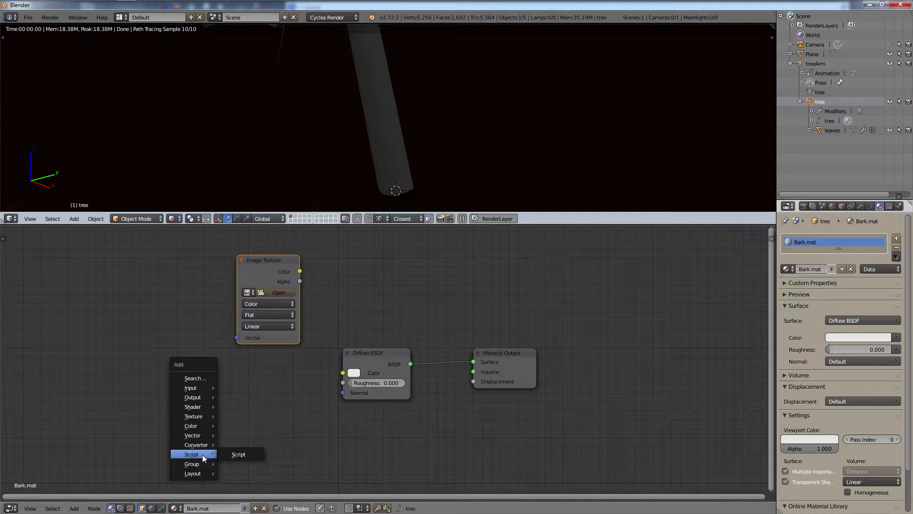
pyautogui.hotkey('shift', 'a')
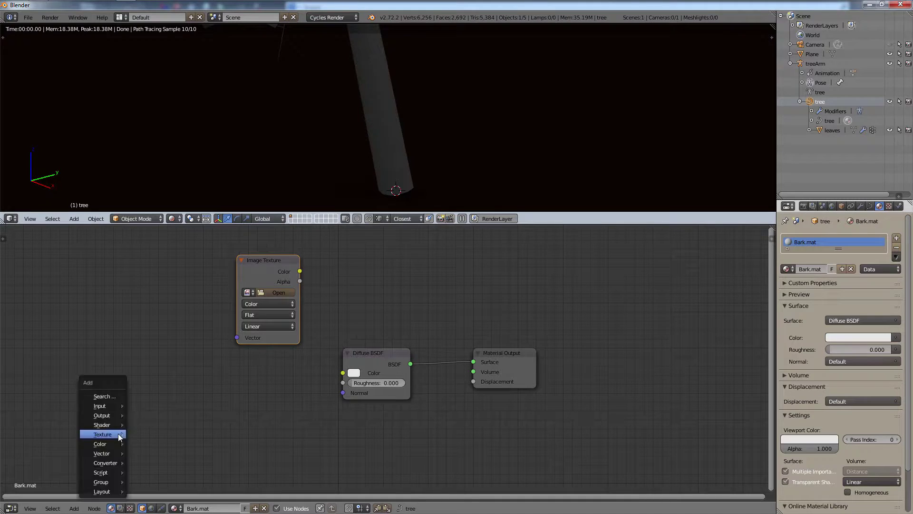
pyautogui.press('h')
pyautogui.press('m')
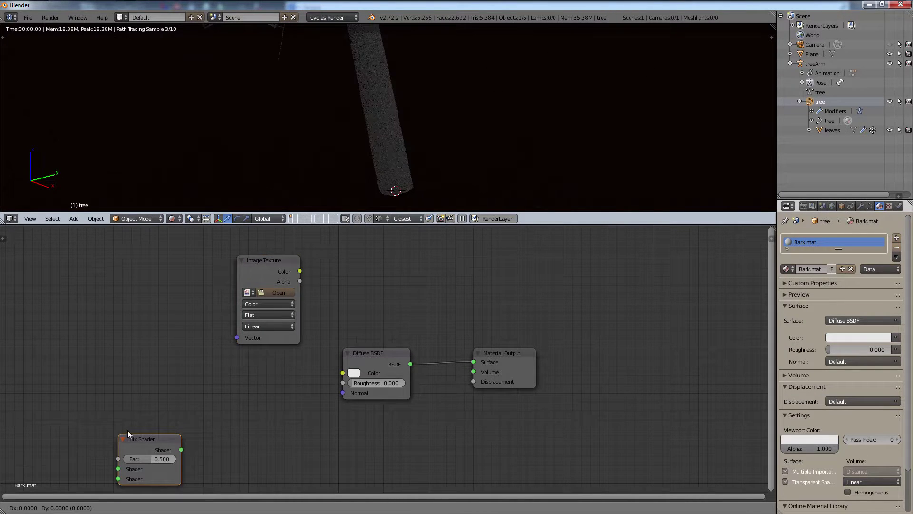
pyautogui.click(115, 388)
pyautogui.press('x')
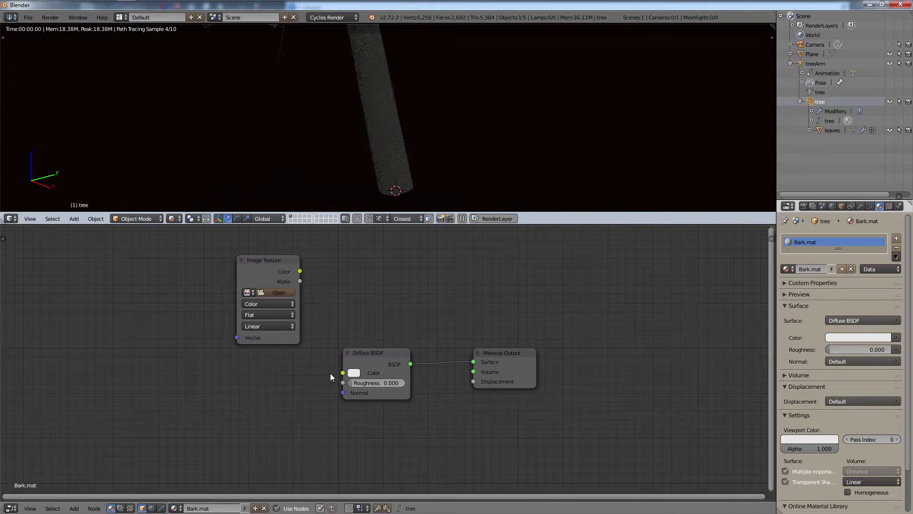
# Spread out the Bark.mat nodes, with Image Texture before the Diffuse BSDF and Material Output far beyond it.
pyautogui.moveTo(503, 364); pyautogui.dragTo(689, 362)
pyautogui.click(363, 358)
pyautogui.moveTo(363, 360); pyautogui.dragTo(379, 355)
pyautogui.moveTo(263, 258); pyautogui.dragTo(197, 318)
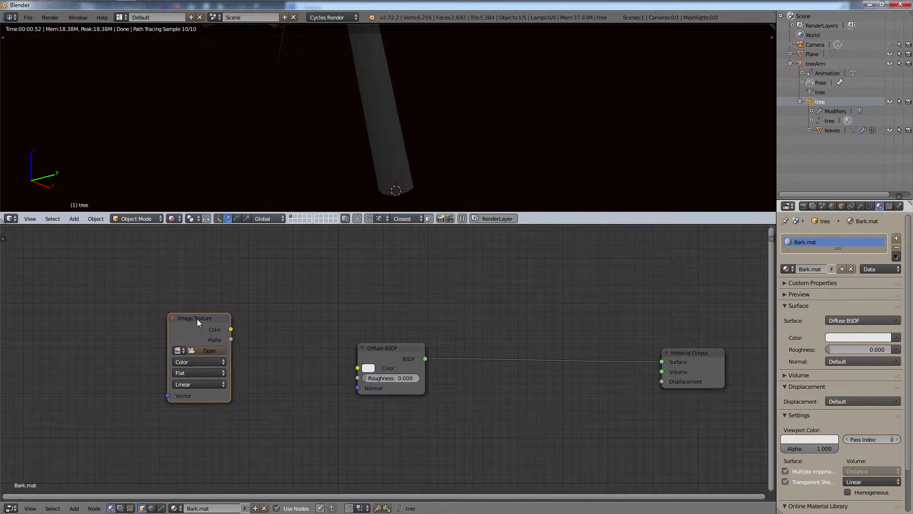
# Load the BarkDecidious image from the Downloads folder into the Image Texture node and connect its Color to the Diffuse BSDF Color.
pyautogui.click(206, 350)
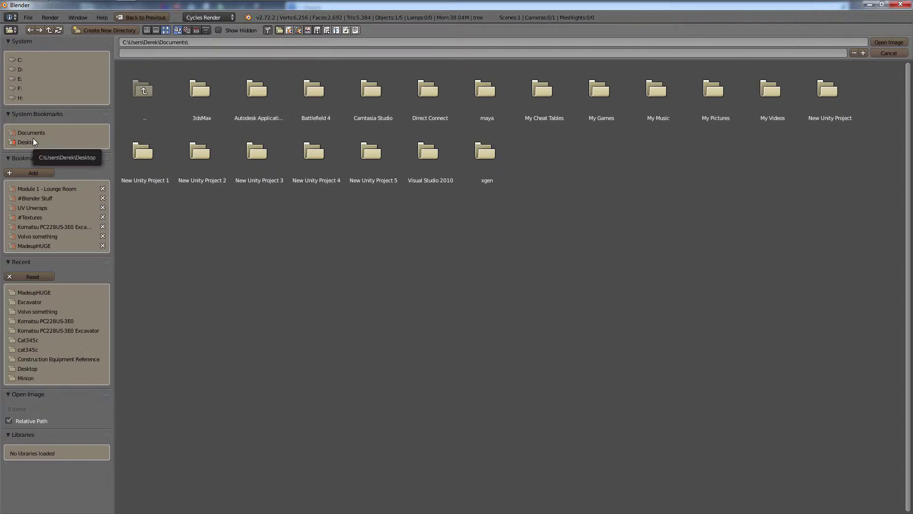
pyautogui.click(145, 100)
pyautogui.click(544, 116)
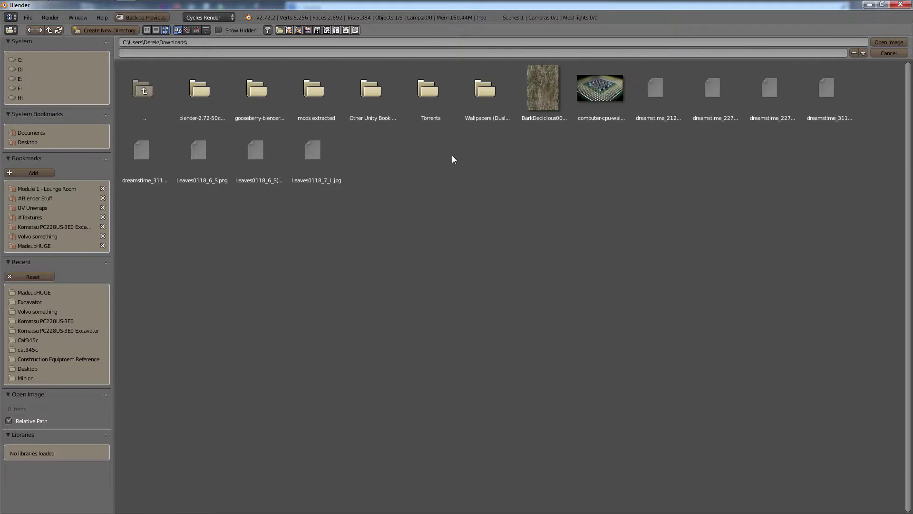
pyautogui.doubleClick(545, 93)
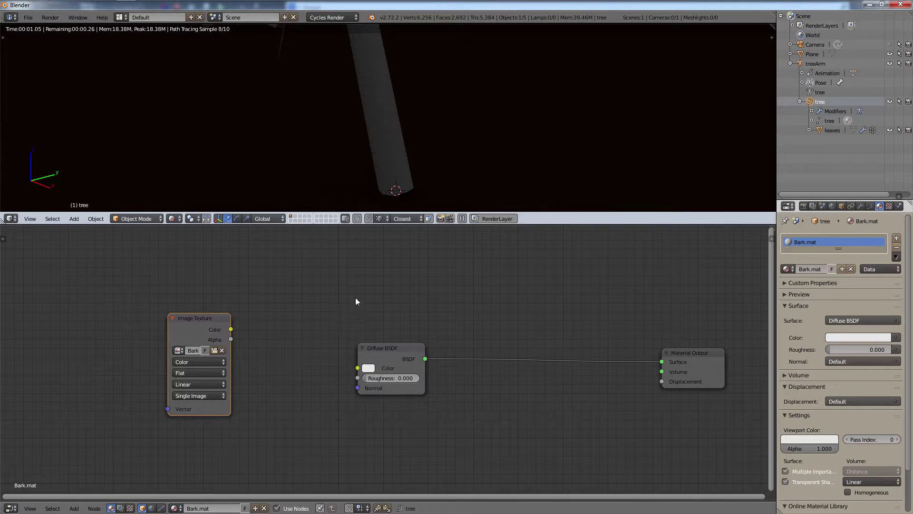
pyautogui.moveTo(231, 329); pyautogui.dragTo(358, 368)
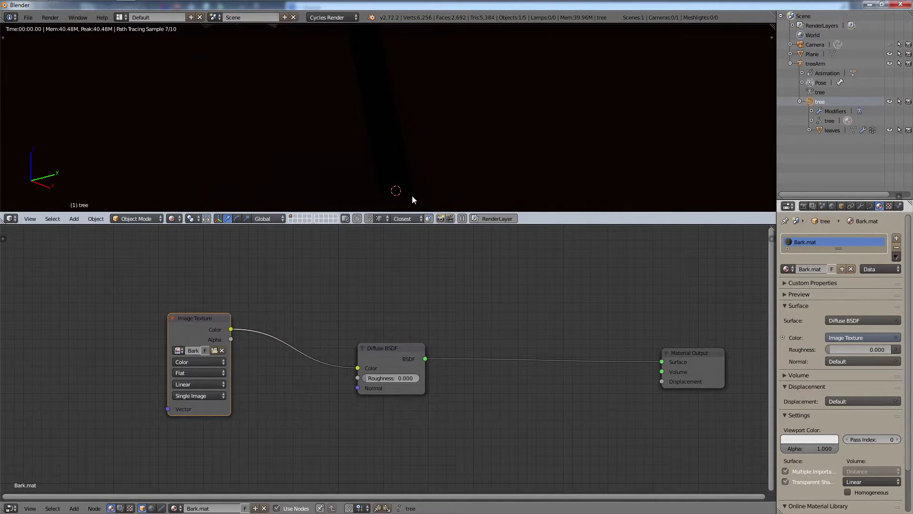
# Add a Sun lamp in the empty space beside the tree, beyond the ground plane.
pyautogui.scroll(-2, 412, 195)
pyautogui.scroll(-2, 398, 144)
pyautogui.scroll(-2, 408, 130)
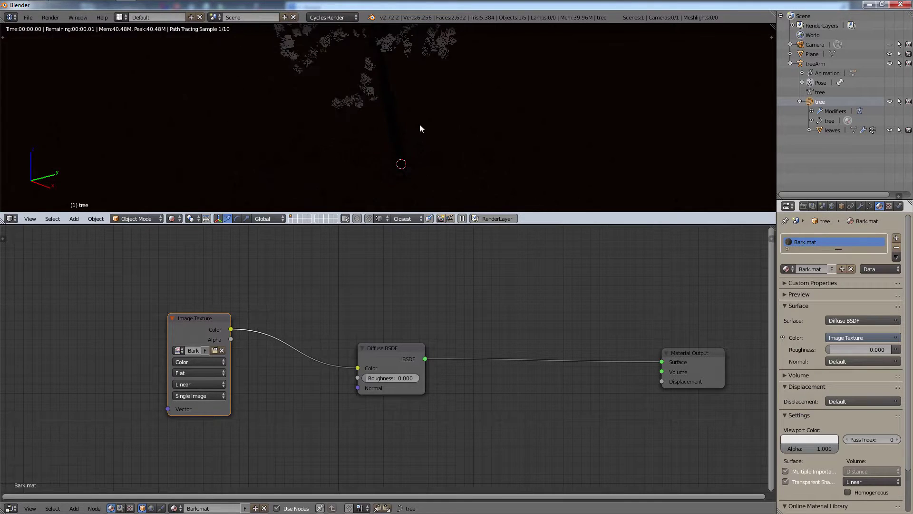
pyautogui.scroll(-3, 428, 119)
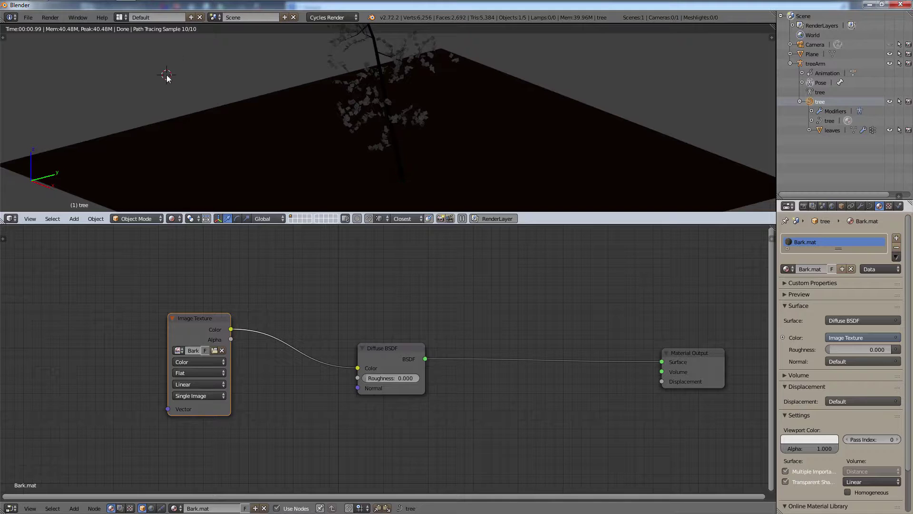
pyautogui.hotkey('shift', 'a')
pyautogui.moveTo(165, 184)
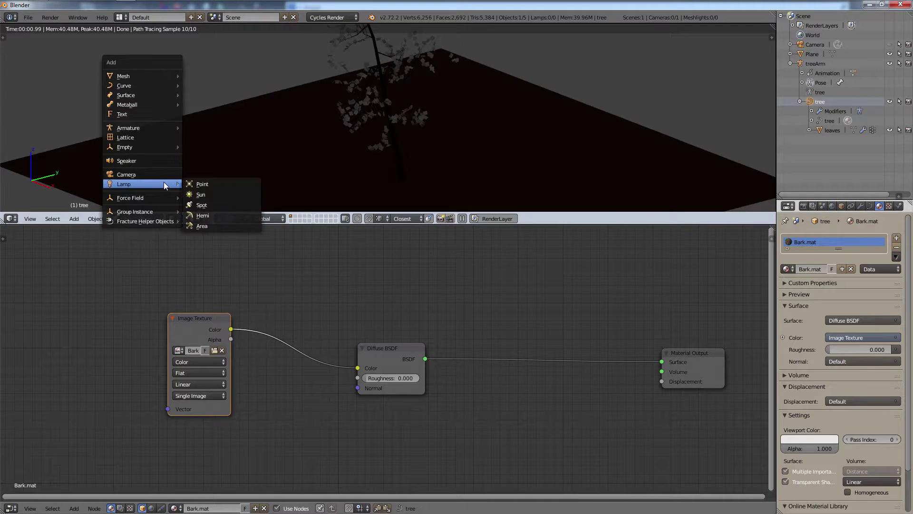
pyautogui.click(212, 194)
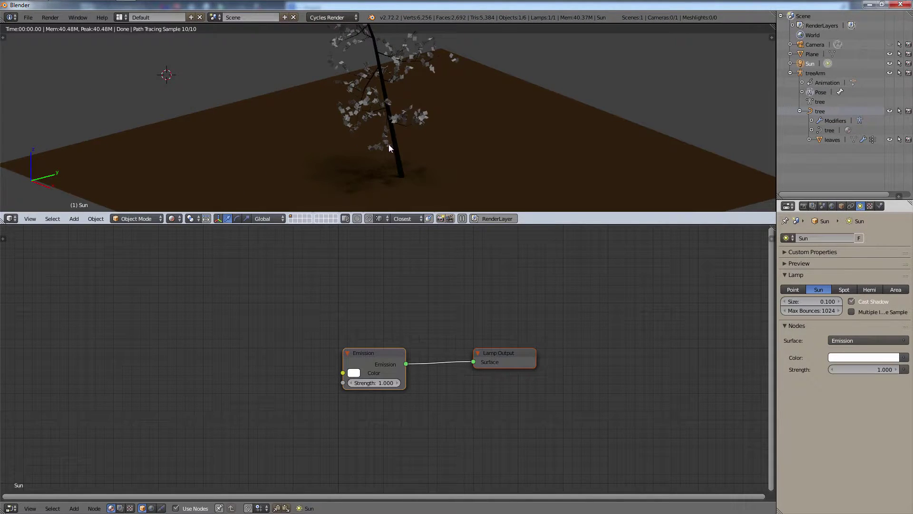
# Try the UV output as the bark Image Texture's Vector input, and reconnect the Generated output in its place.
pyautogui.scroll(-2, 395, 167)
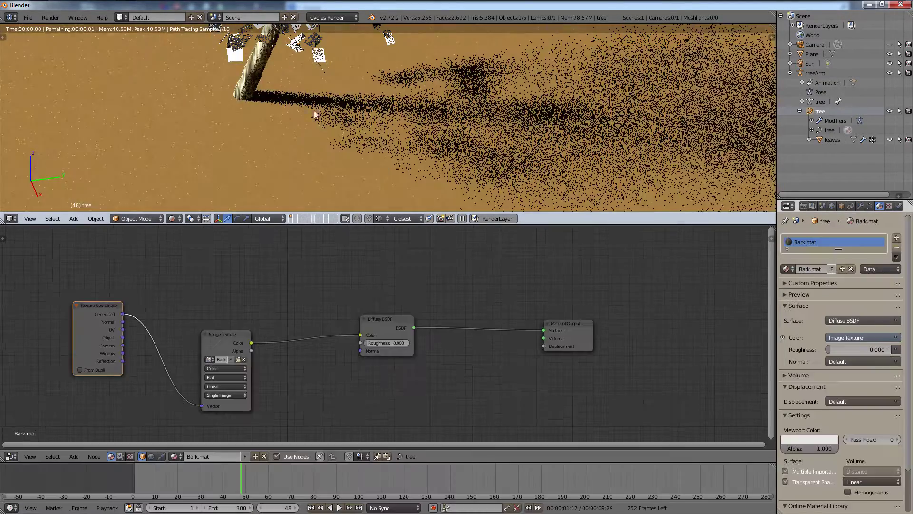
pyautogui.keyDown('shift'); pyautogui.moveTo(314, 111); pyautogui.dragTo(369, 46, button='middle'); pyautogui.keyUp('shift')
pyautogui.scroll(-3, 370, 178)
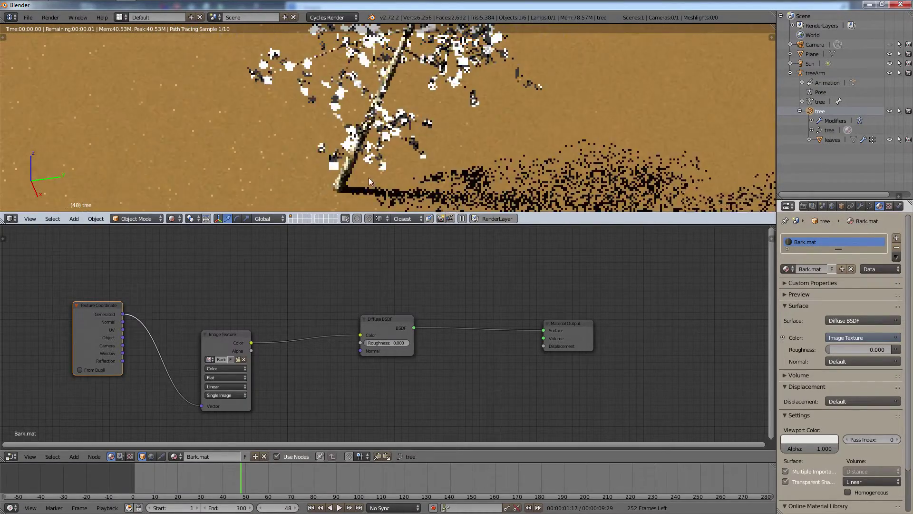
pyautogui.scroll(3, 378, 152)
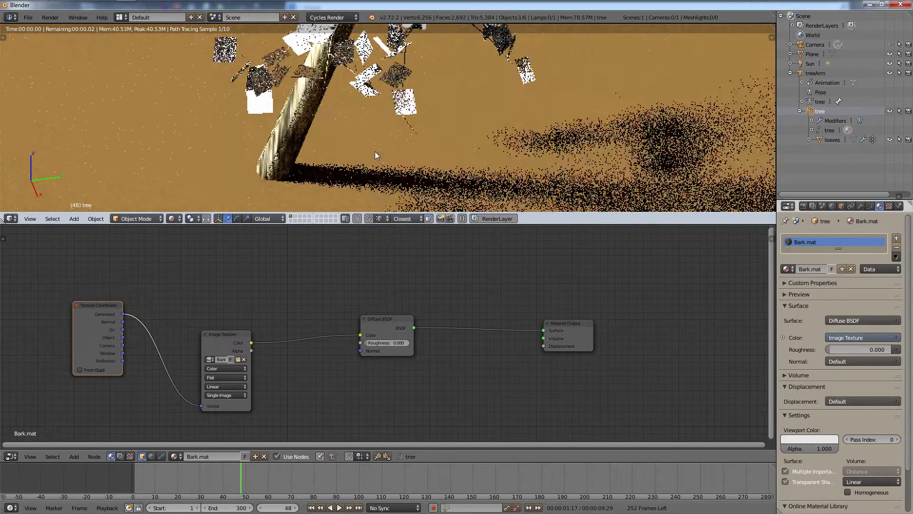
pyautogui.keyDown('ctrl'); pyautogui.moveTo(179, 303); pyautogui.dragTo(140, 353, button='right'); pyautogui.keyUp('ctrl')
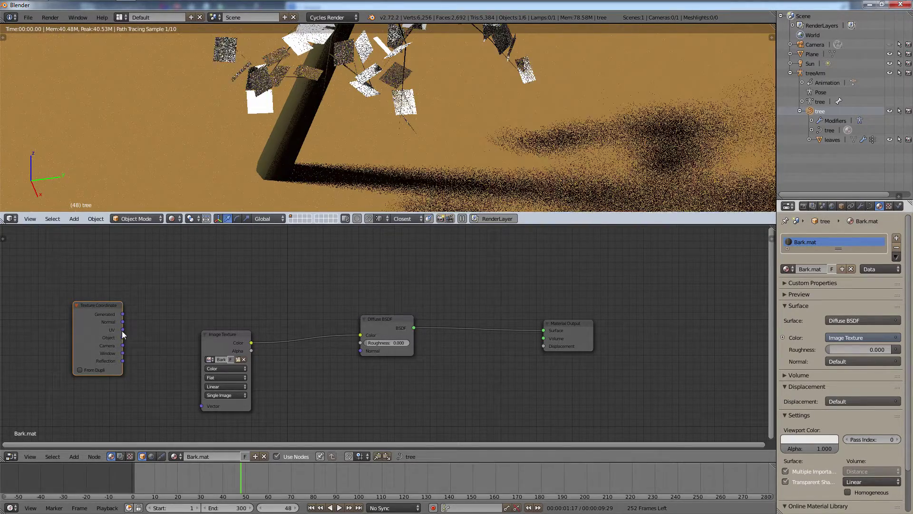
pyautogui.moveTo(123, 330); pyautogui.dragTo(199, 406)
pyautogui.keyDown('ctrl'); pyautogui.moveTo(168, 327); pyautogui.dragTo(144, 405, button='right'); pyautogui.keyUp('ctrl')
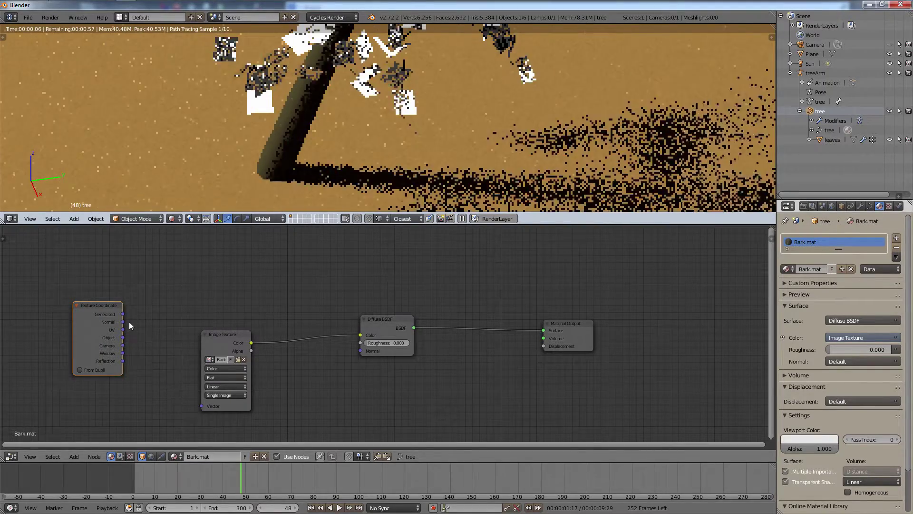
pyautogui.moveTo(124, 314); pyautogui.dragTo(202, 406)
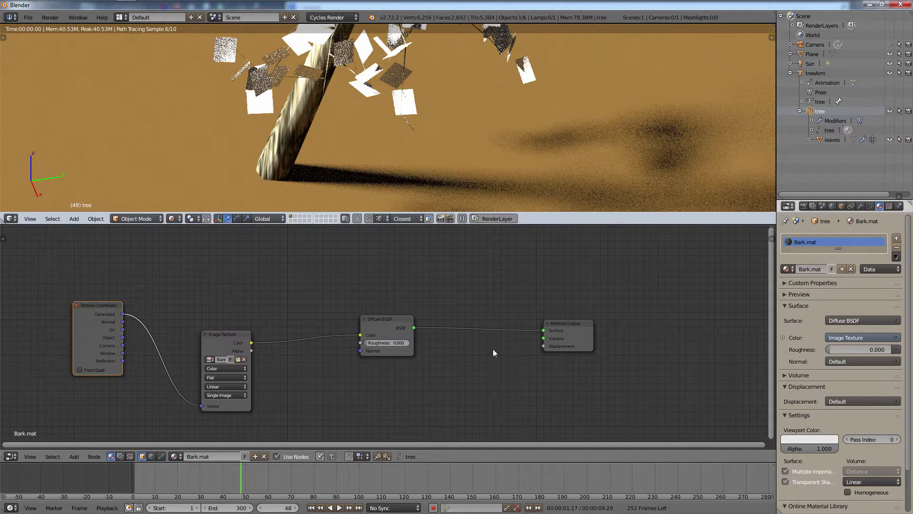
# Set the Sun lamp's emission strength to 1.000 and inspect the bark on the trunk from another side.
pyautogui.click(811, 64)
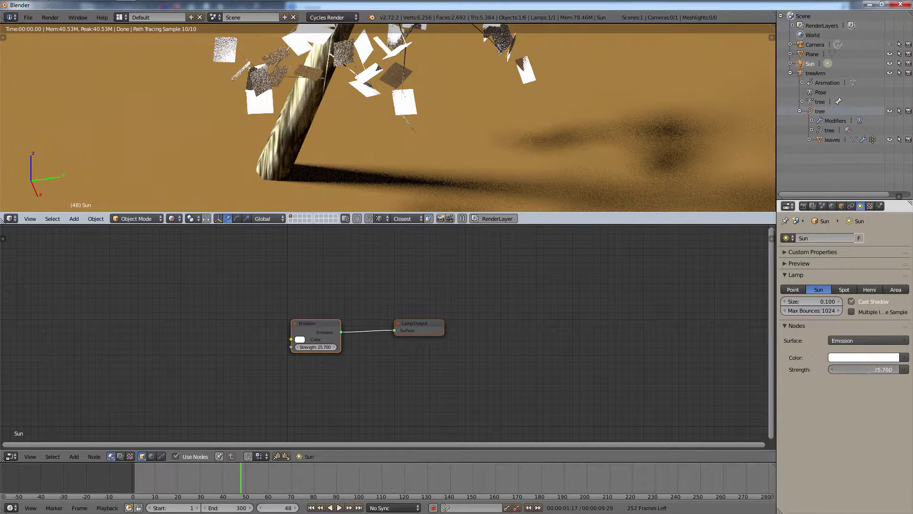
pyautogui.press('Return')
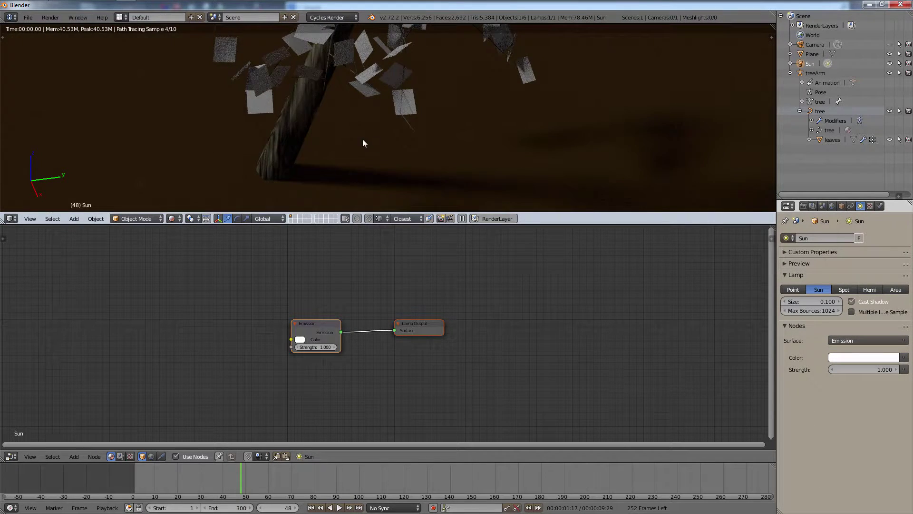
pyautogui.moveTo(308, 120); pyautogui.dragTo(372, 131, button='middle')
pyautogui.moveTo(395, 137); pyautogui.dragTo(470, 123, button='middle')
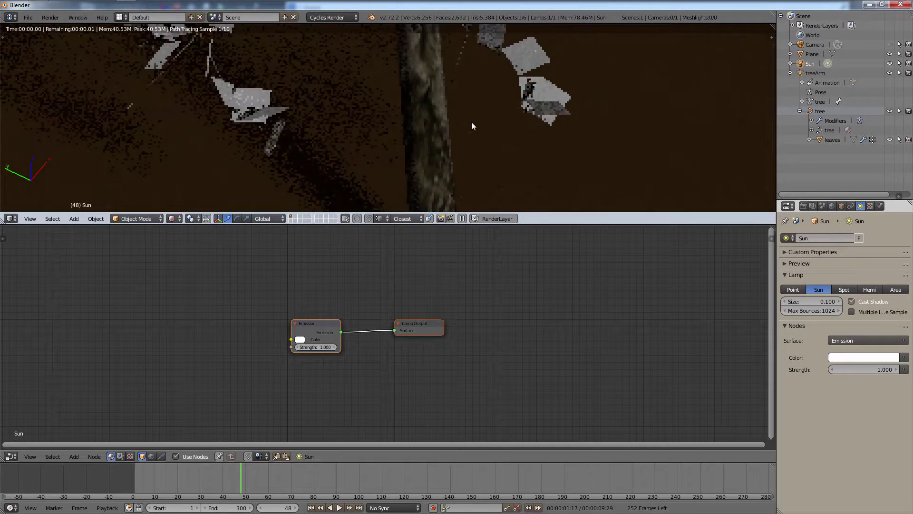
# Select the tree curve, switch it to Edit Mode and examine the bark along the whole trunk.
pyautogui.scroll(-2, 470, 128)
pyautogui.scroll(-1, 470, 135)
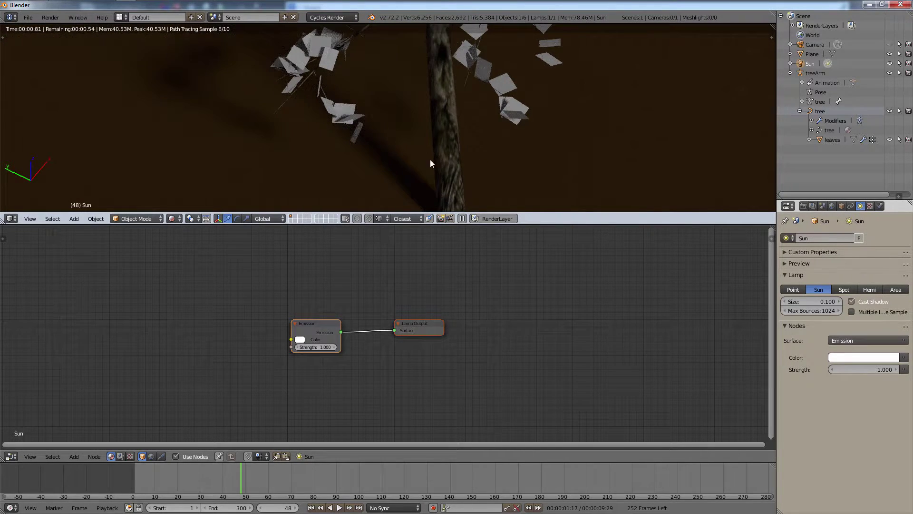
pyautogui.keyDown('shift'); pyautogui.moveTo(430, 159); pyautogui.dragTo(404, 153, button='middle'); pyautogui.keyUp('shift')
pyautogui.rightClick(387, 138)
pyautogui.press('Tab')
pyautogui.scroll(-7, 403, 96)
pyautogui.keyDown('shift'); pyautogui.moveTo(402, 95); pyautogui.dragTo(375, 173, button='middle'); pyautogui.keyUp('shift')
pyautogui.scroll(2, 363, 128)
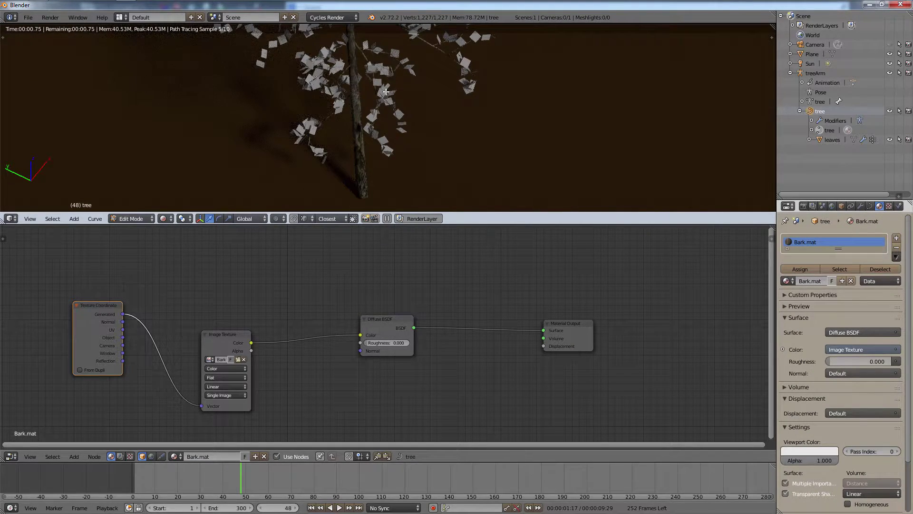
pyautogui.scroll(-2, 391, 115)
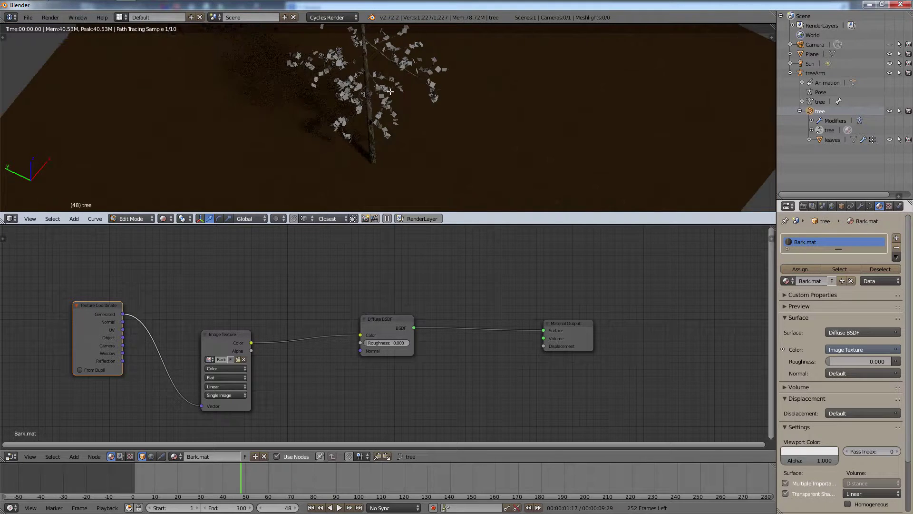
pyautogui.scroll(3, 382, 134)
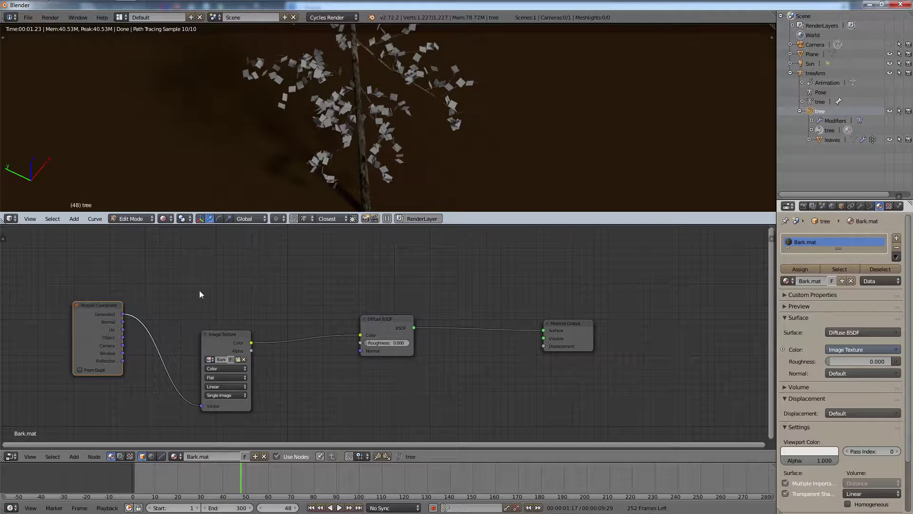
# Insert a Mapping node between the Texture Coordinate and Image Texture nodes, spacing the nodes apart to make room.
pyautogui.moveTo(92, 304); pyautogui.dragTo(46, 309)
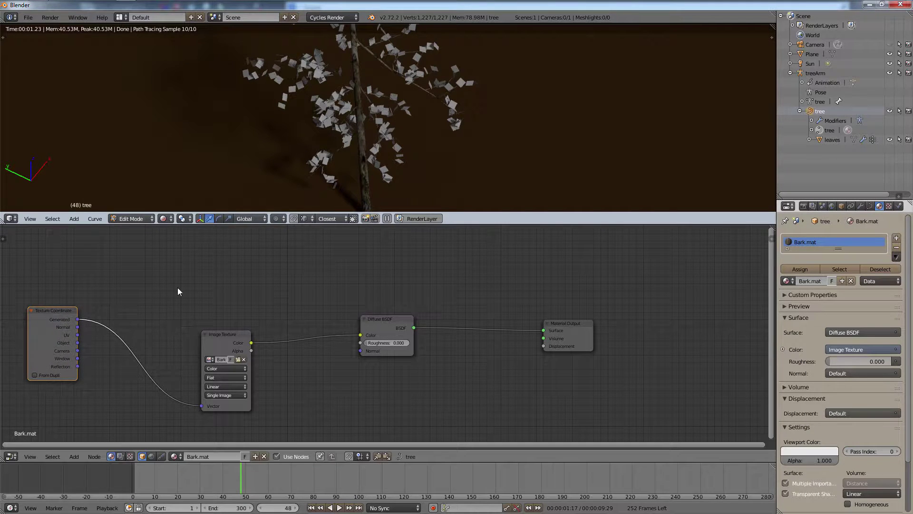
pyautogui.hotkey('shift', 'a')
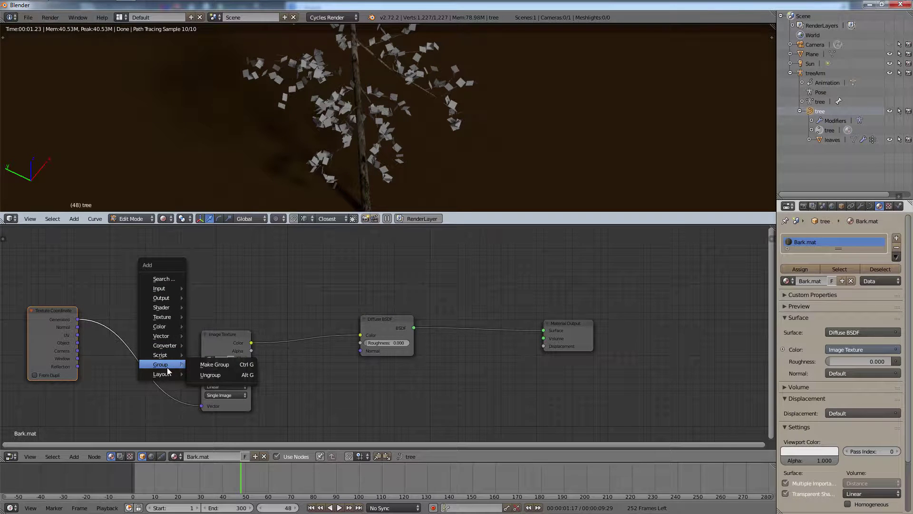
pyautogui.moveTo(167, 358)
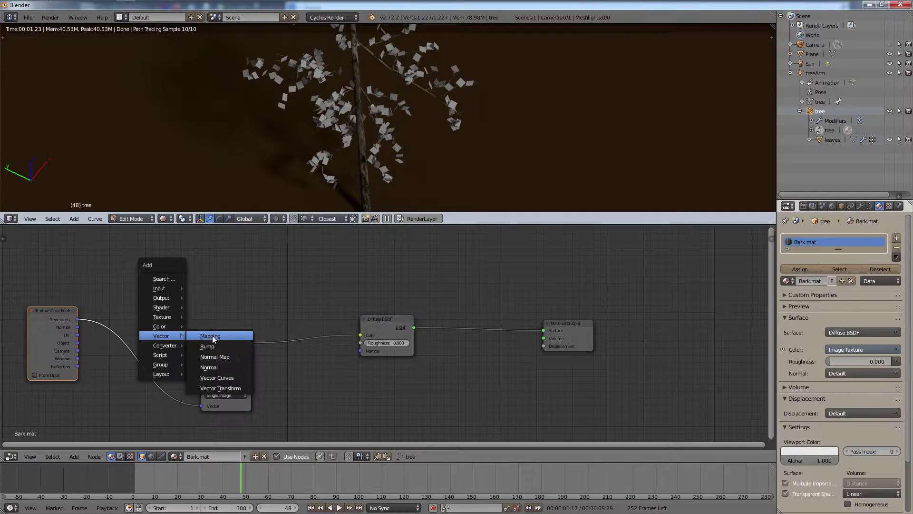
pyautogui.click(212, 338)
pyautogui.click(92, 321)
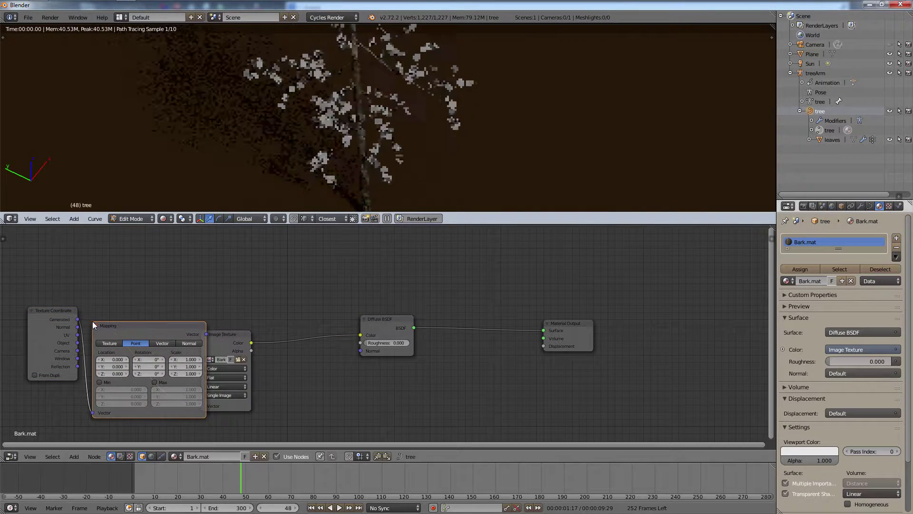
pyautogui.moveTo(225, 335); pyautogui.dragTo(260, 335)
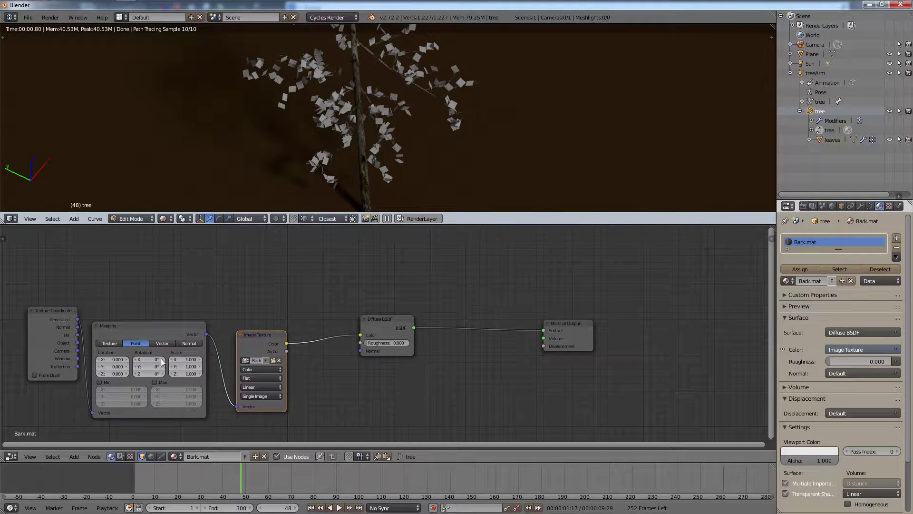
# Set the Mapping node's scale to 4 on the X, Y and Z axes.
pyautogui.click(175, 359)
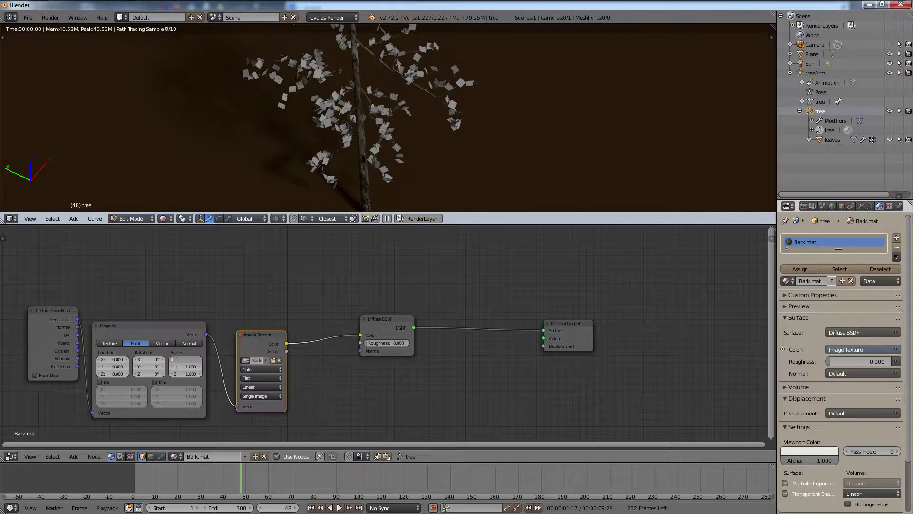
pyautogui.write('4')
pyautogui.press('Return')
pyautogui.click(189, 364)
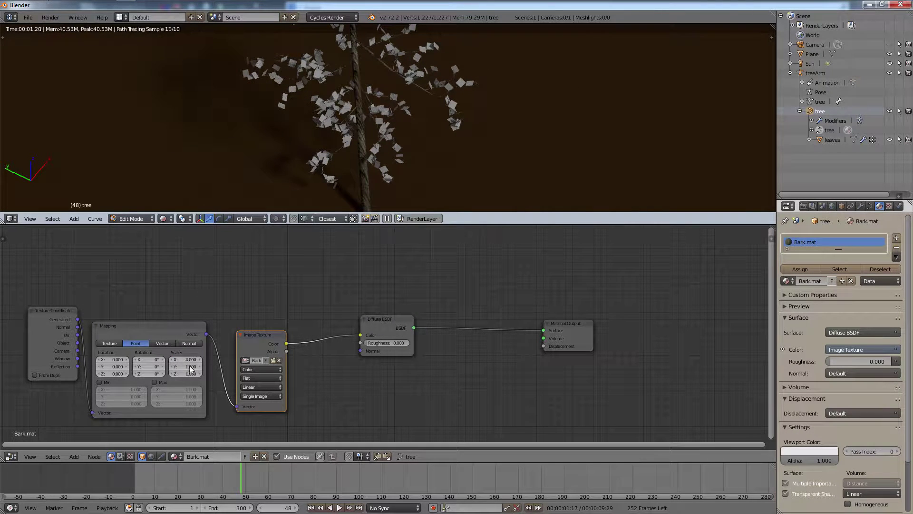
pyautogui.write('4')
pyautogui.press('Return')
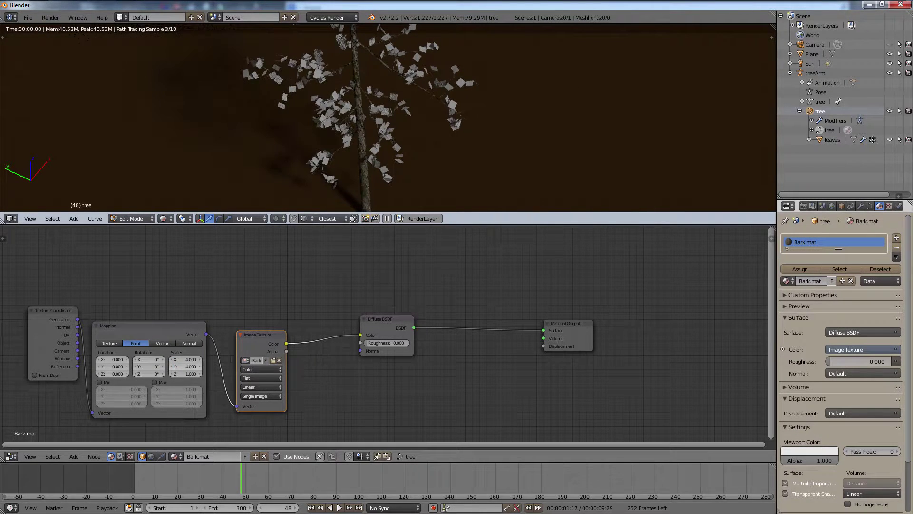
pyautogui.click(186, 373)
pyautogui.write('4')
pyautogui.press('Return')
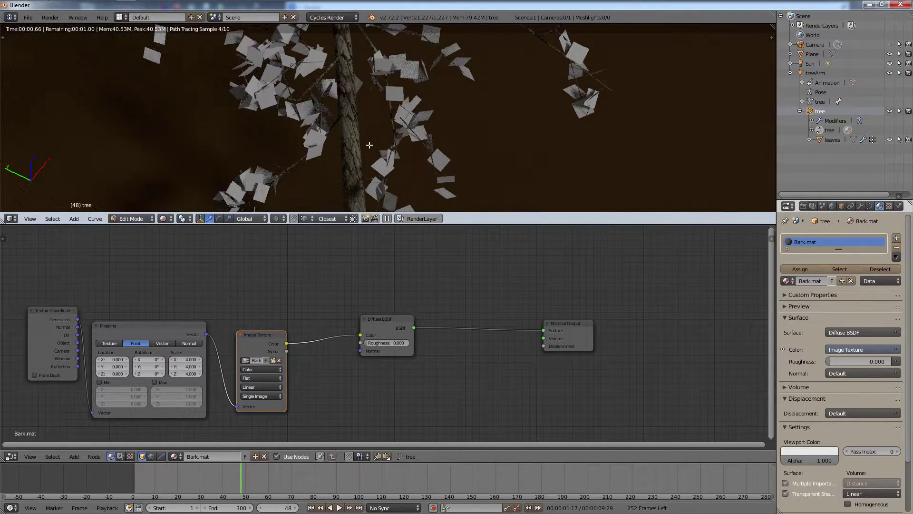
# Set the Mapping node's scale to 10 on X, Y and Z, and inspect the bark on the trunk and branches.
pyautogui.scroll(3, 362, 139)
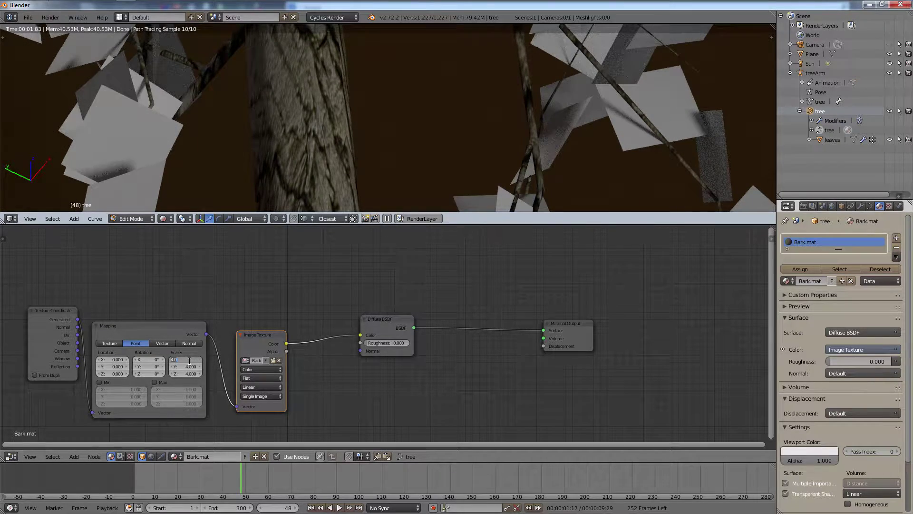
pyautogui.press('Return')
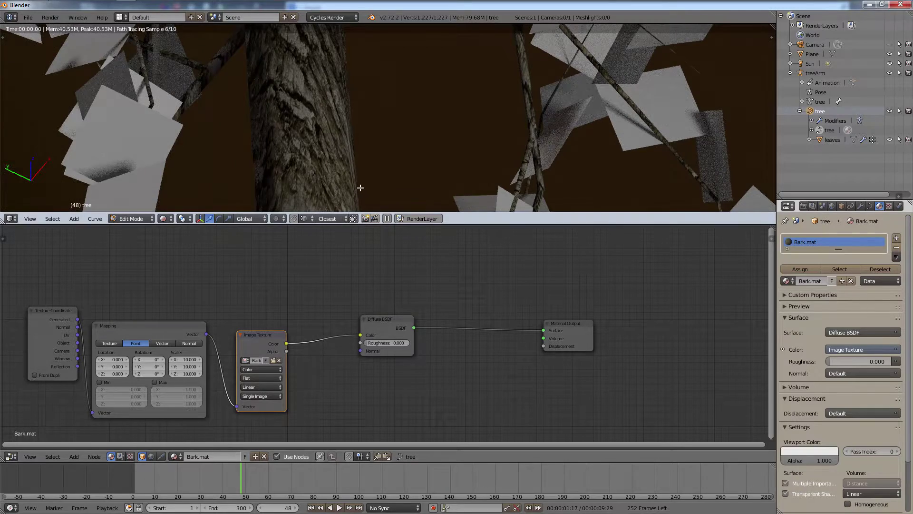
pyautogui.scroll(-3, 357, 167)
pyautogui.scroll(-4, 352, 119)
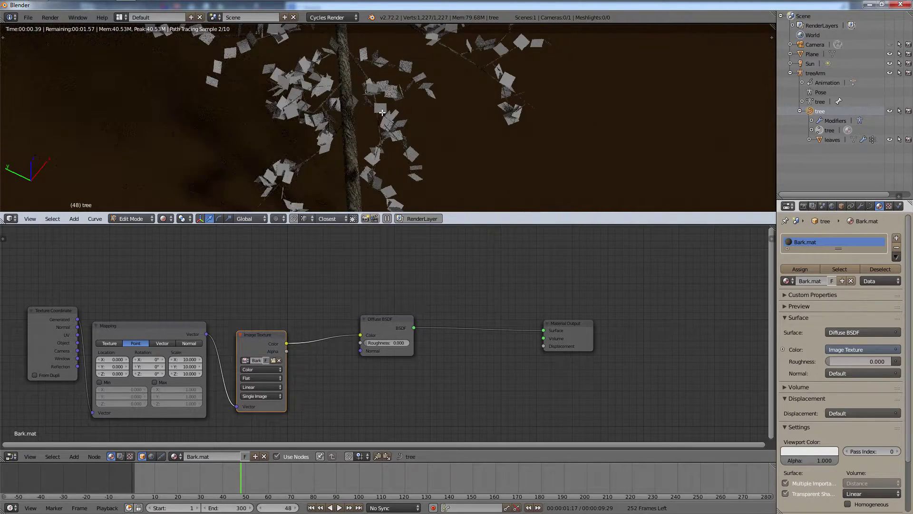
pyautogui.moveTo(388, 135); pyautogui.dragTo(410, 130, button='middle')
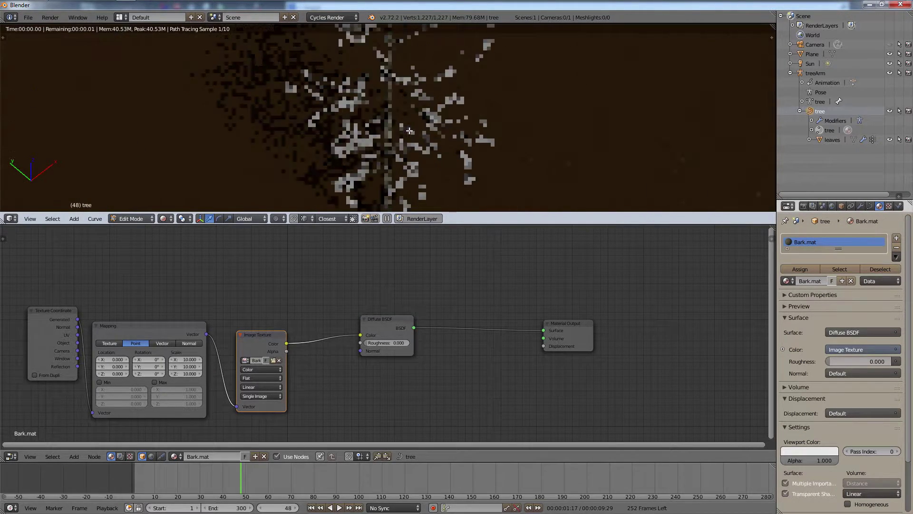
pyautogui.scroll(8, 410, 131)
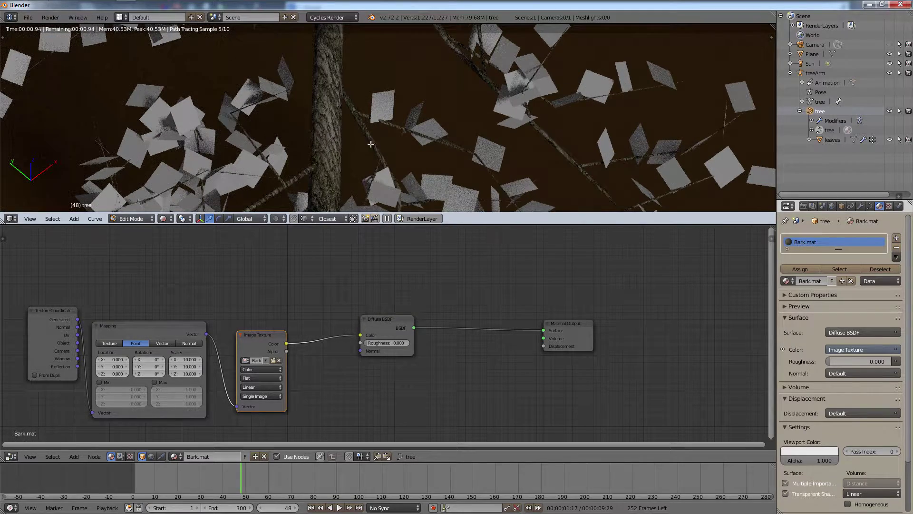
pyautogui.scroll(-10, 370, 144)
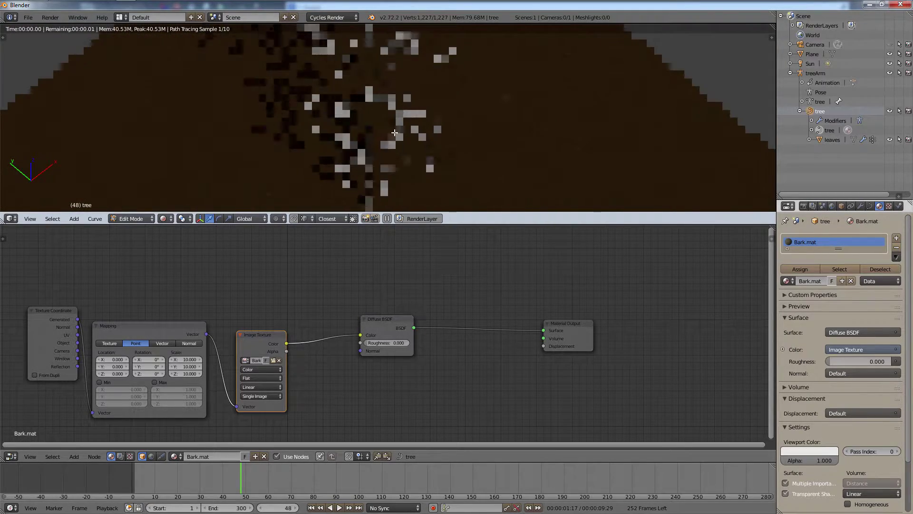
pyautogui.scroll(-3, 394, 133)
pyautogui.moveTo(395, 133); pyautogui.dragTo(391, 108, button='middle')
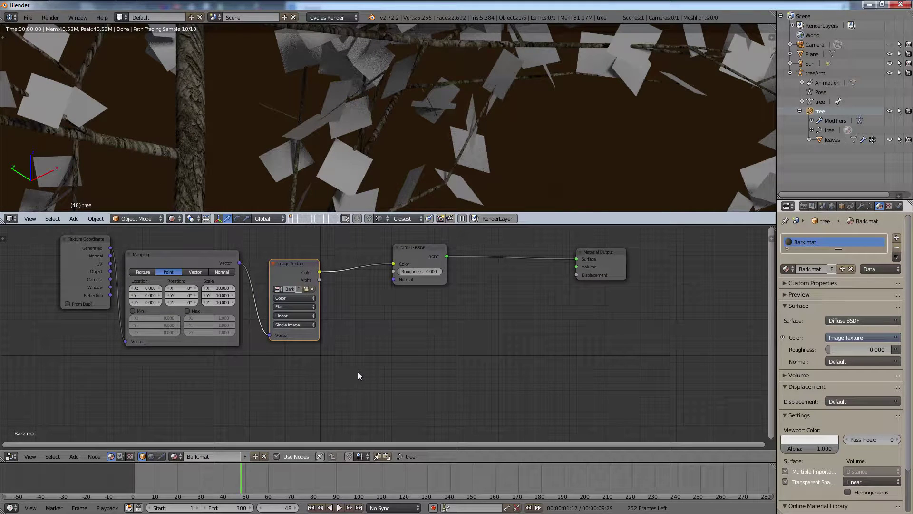
pyautogui.hotkey('shift', 'a')
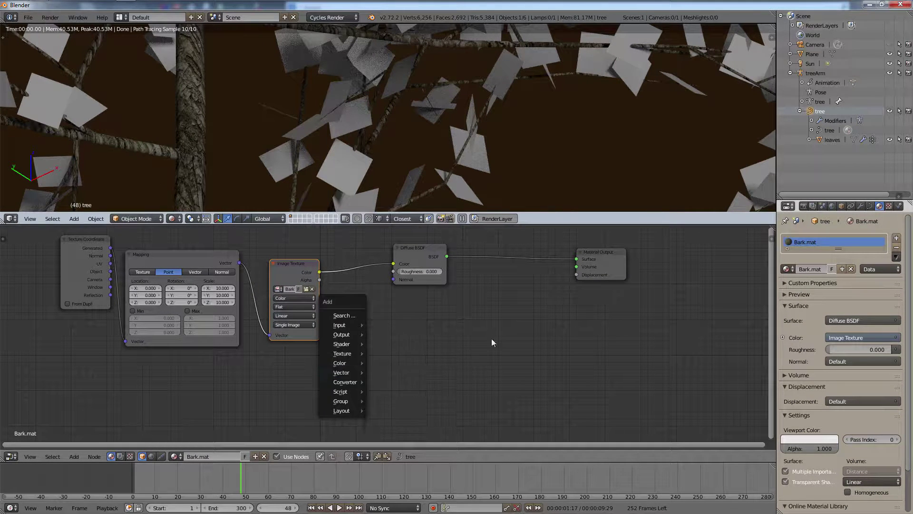
pyautogui.press('t')
pyautogui.press('n')
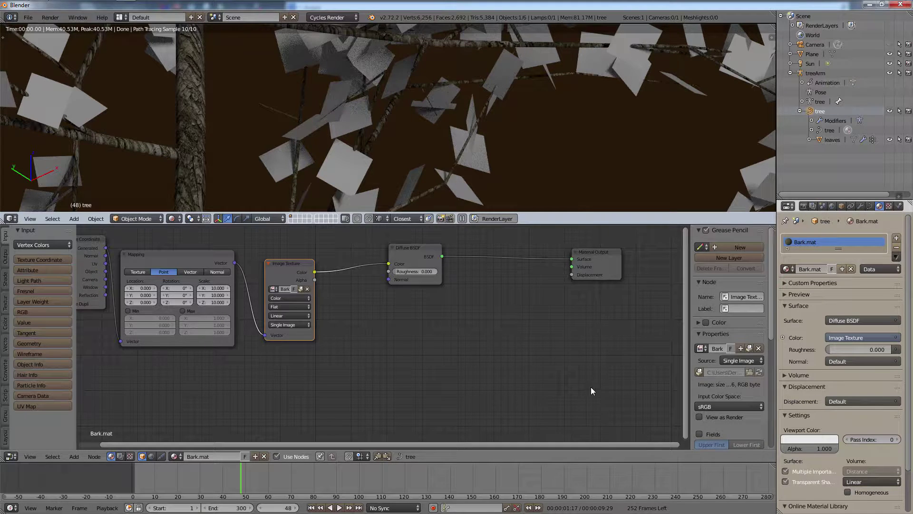
pyautogui.press('n')
pyautogui.press('t')
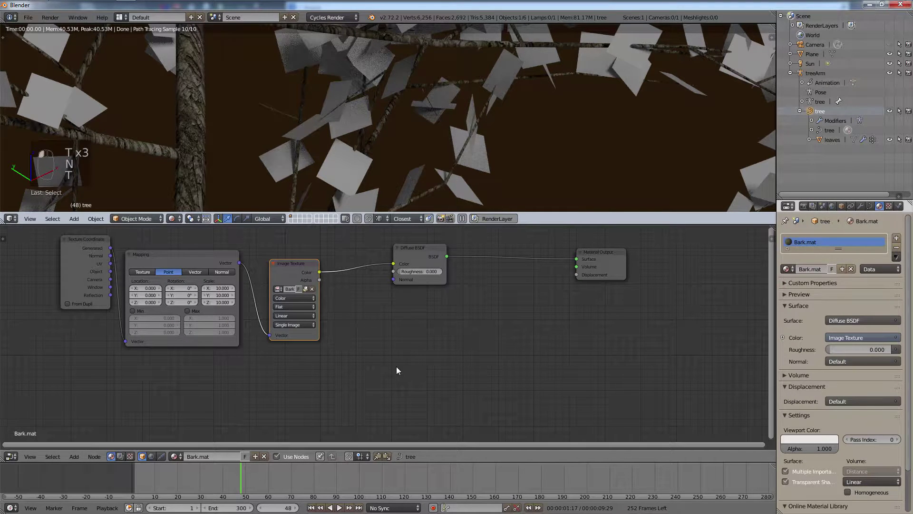
# Add a Bump node, feeding the Image Texture's Color into its Height and its Normal output into the Diffuse BSDF Normal.
pyautogui.hotkey('shift', 'a')
pyautogui.moveTo(397, 370)
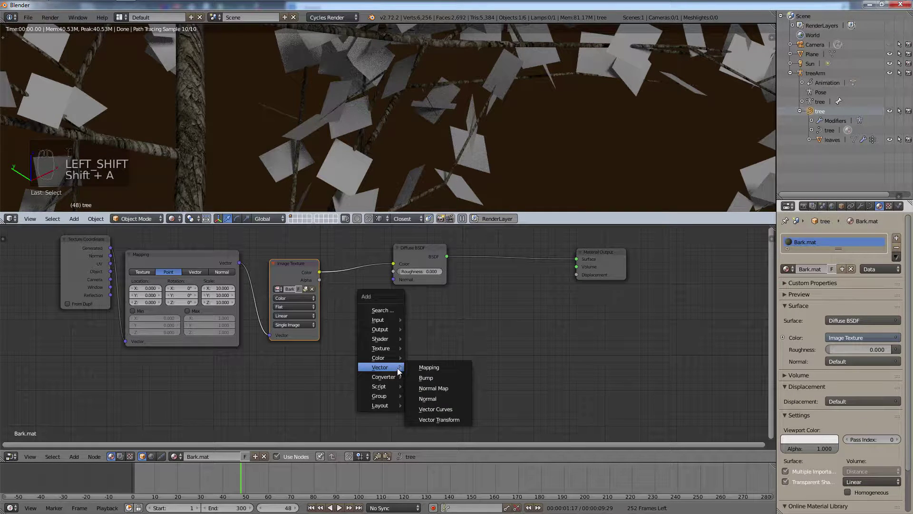
pyautogui.click(428, 377)
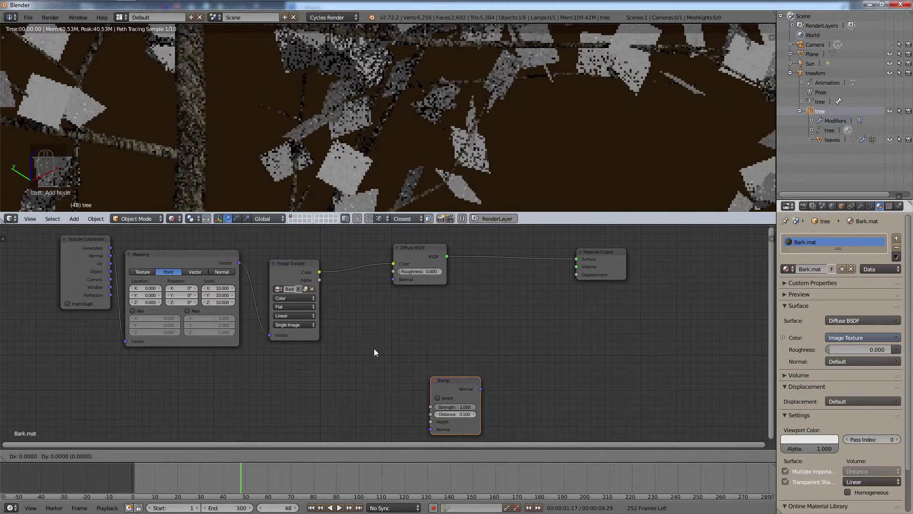
pyautogui.click(344, 328)
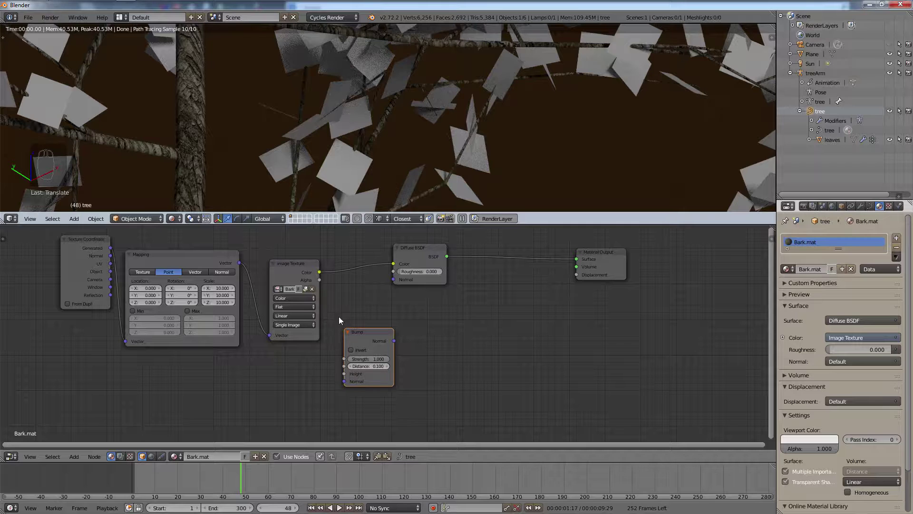
pyautogui.moveTo(320, 272); pyautogui.dragTo(344, 374)
pyautogui.moveTo(394, 340); pyautogui.dragTo(394, 280)
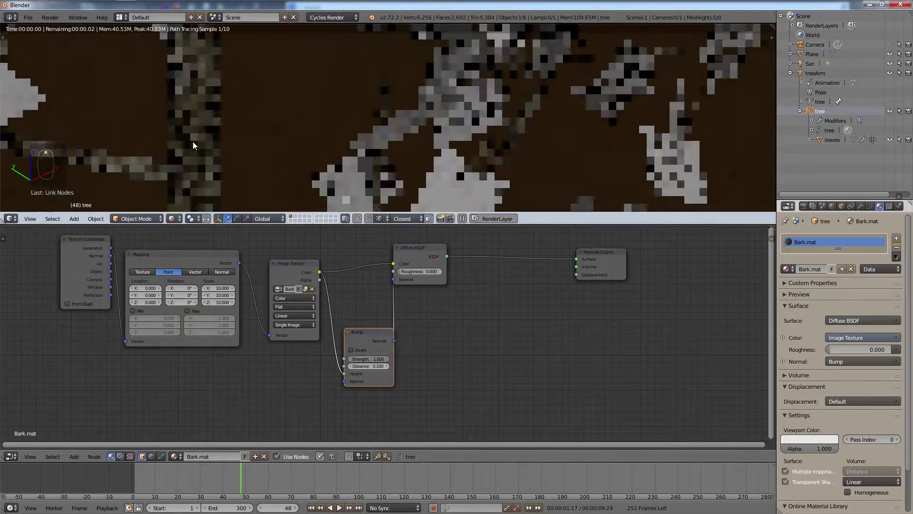
# Compare the trunk close-up with and without bump by cutting and reconnecting the link from Bump to the Diffuse BSDF Normal.
pyautogui.scroll(6, 180, 136)
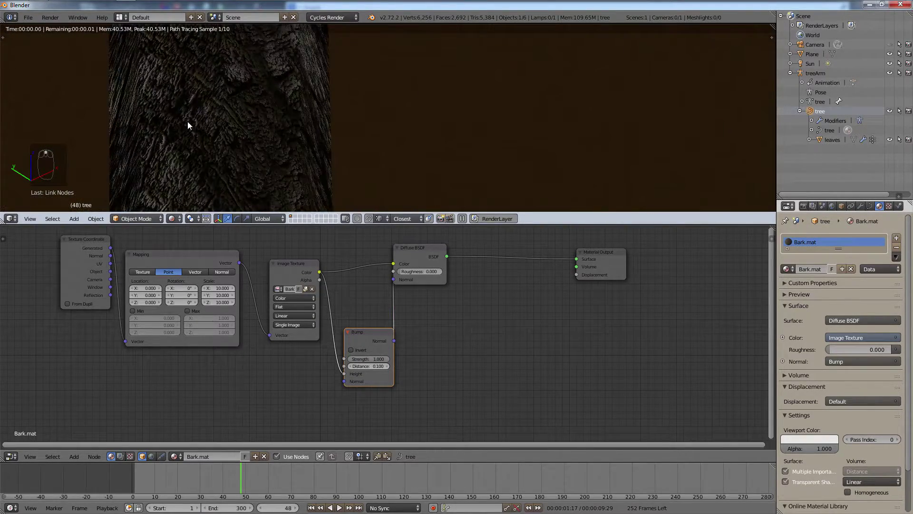
pyautogui.press('ctrl')
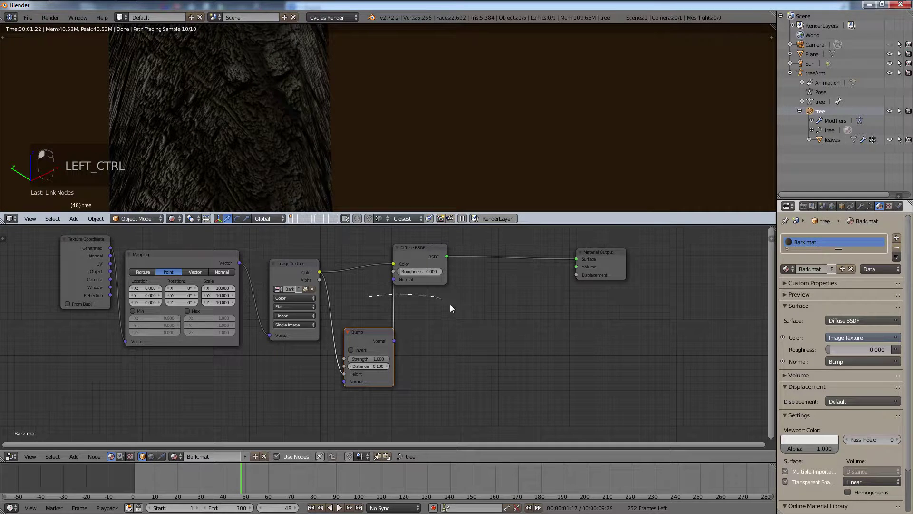
pyautogui.keyDown('ctrl'); pyautogui.moveTo(450, 305); pyautogui.dragTo(451, 306, button='right'); pyautogui.keyUp('ctrl')
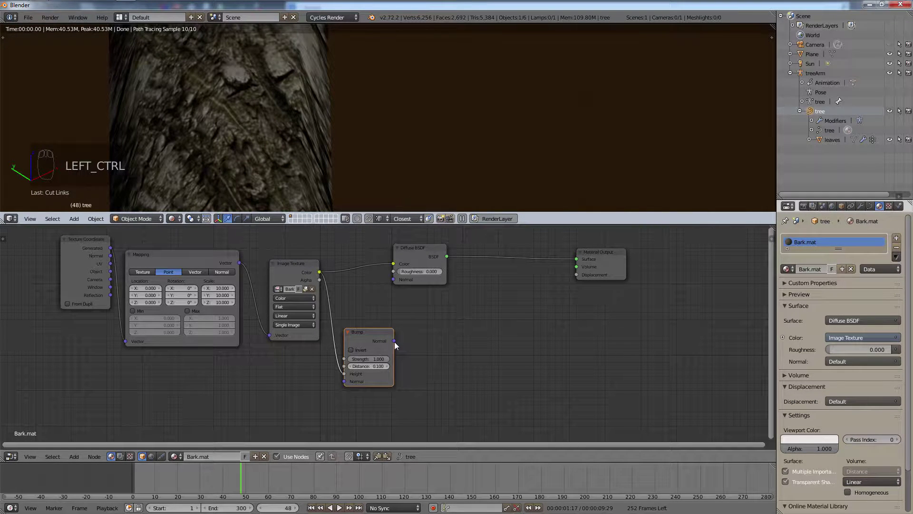
pyautogui.moveTo(394, 340); pyautogui.dragTo(394, 279)
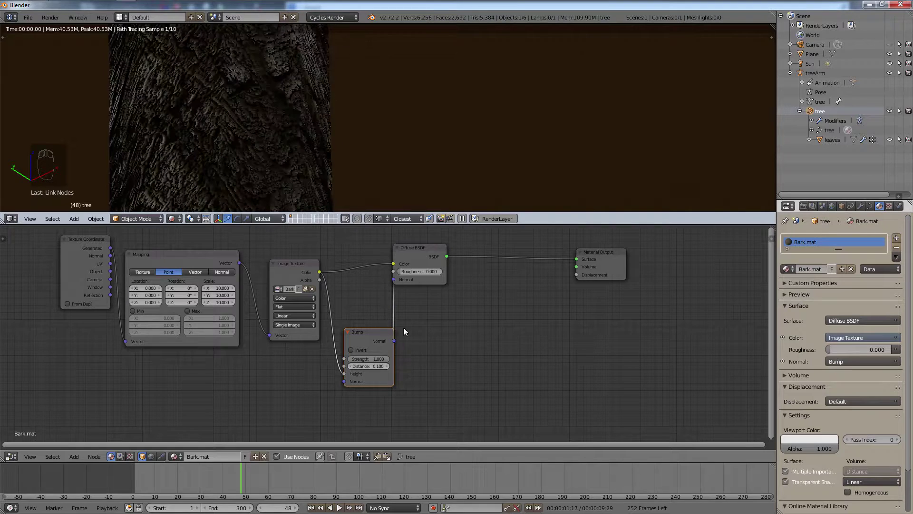
# Set the Bump node's distance to 1.000 and its strength to 0.1.
pyautogui.click(371, 366)
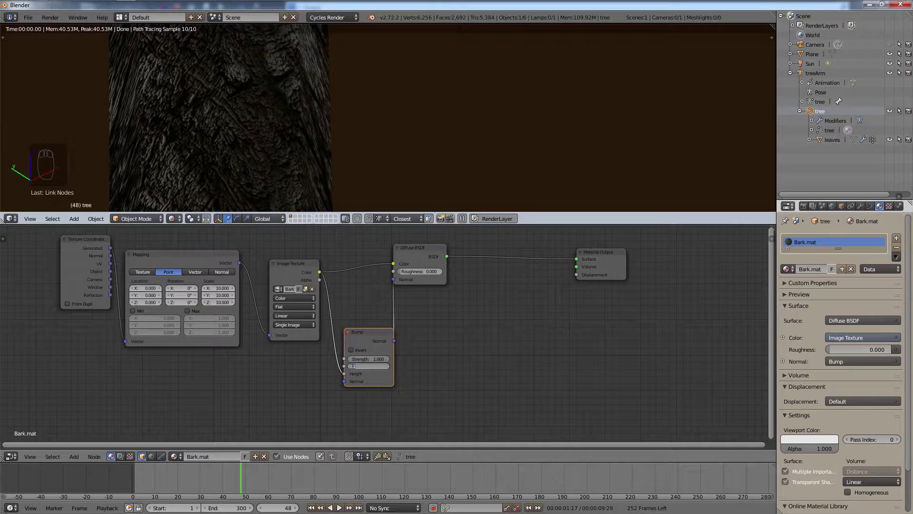
pyautogui.press('Return')
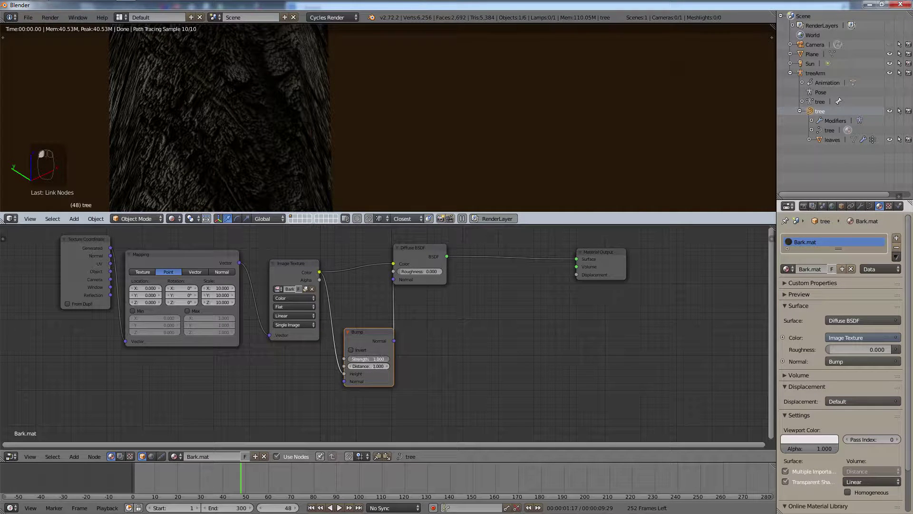
pyautogui.press('BackSpace')
pyautogui.press('BackSpace')
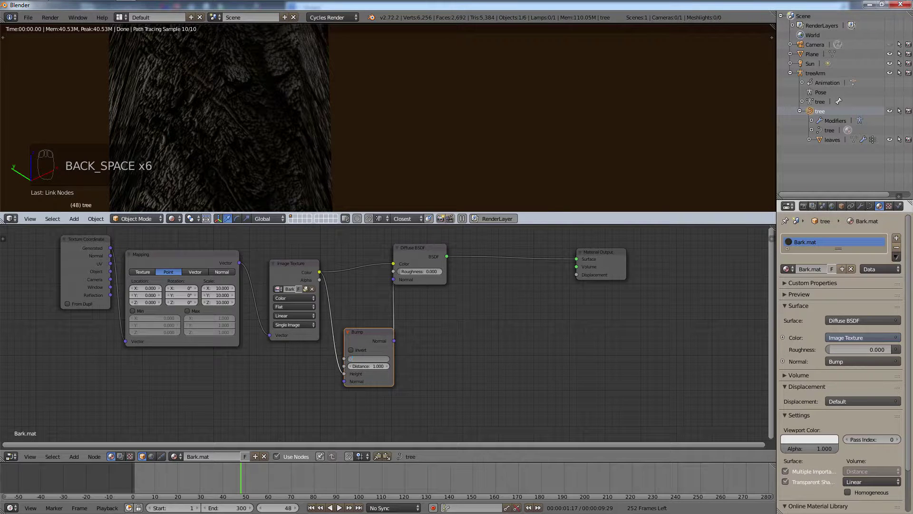
pyautogui.write('0.1')
pyautogui.press('Return')
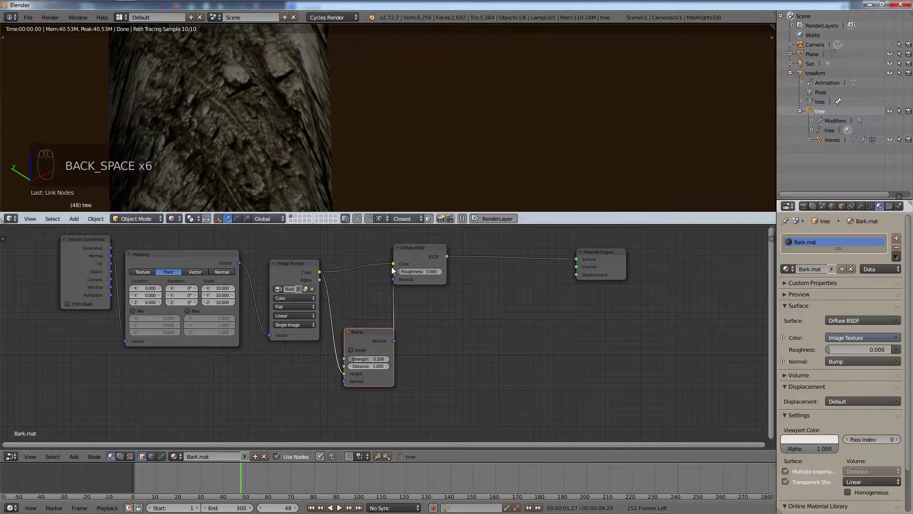
# Set the Bump node's strength to about 0.68 and check the relief on the trunk.
pyautogui.click(369, 362)
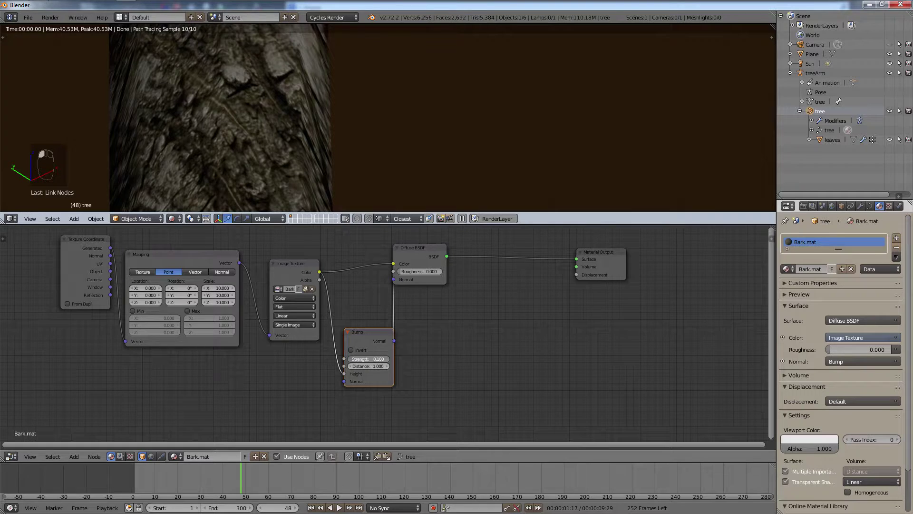
pyautogui.keyDown('ctrl'); pyautogui.moveTo(368, 359); pyautogui.dragTo(390, 359); pyautogui.keyUp('ctrl')
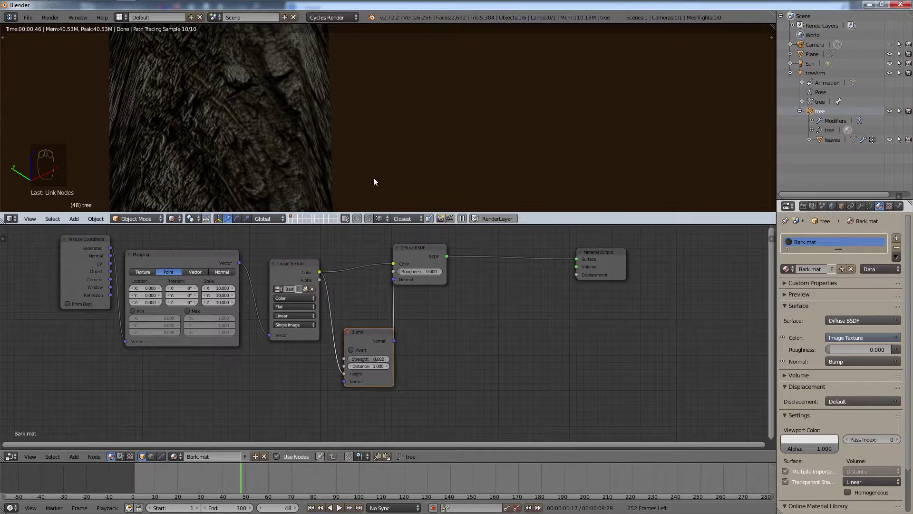
pyautogui.scroll(-3, 366, 170)
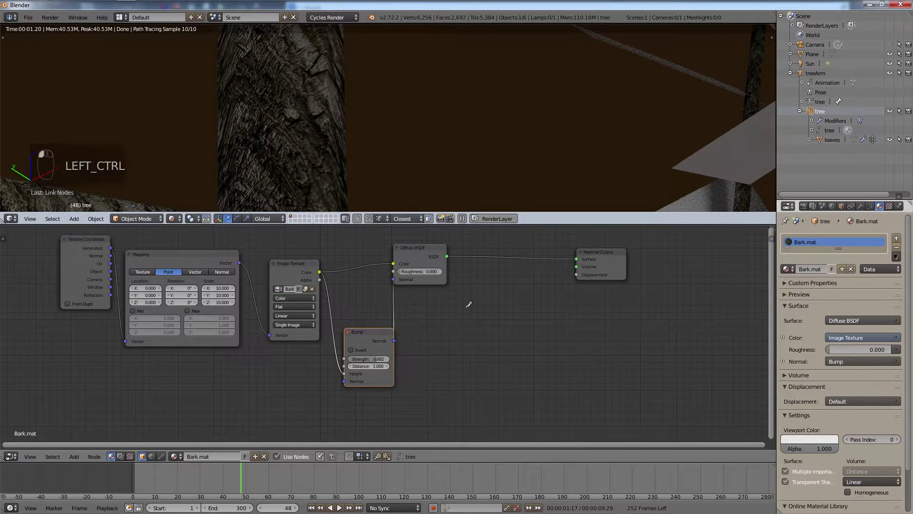
# Compare the trunk with and without the stronger bump by twice cutting and restoring the Bump link to the Diffuse BSDF Normal.
pyautogui.keyDown('ctrl'); pyautogui.moveTo(382, 303); pyautogui.dragTo(464, 306, button='right'); pyautogui.keyUp('ctrl')
pyautogui.moveTo(395, 341); pyautogui.dragTo(393, 280)
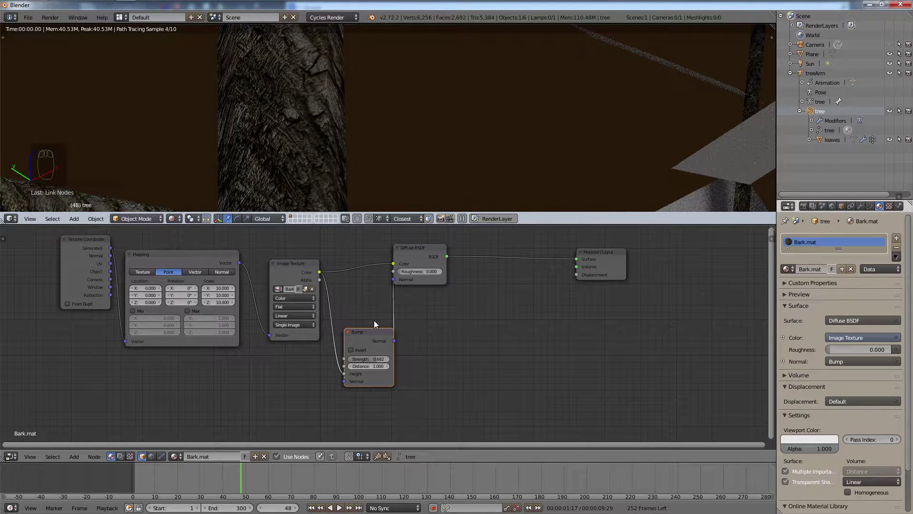
pyautogui.keyDown('ctrl'); pyautogui.moveTo(374, 321); pyautogui.dragTo(463, 328, button='right'); pyautogui.keyUp('ctrl')
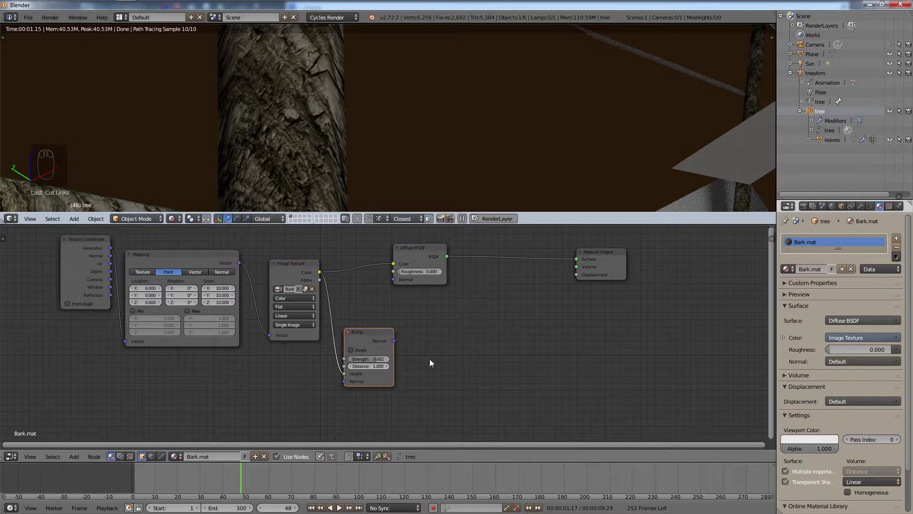
pyautogui.moveTo(394, 341); pyautogui.dragTo(395, 279)
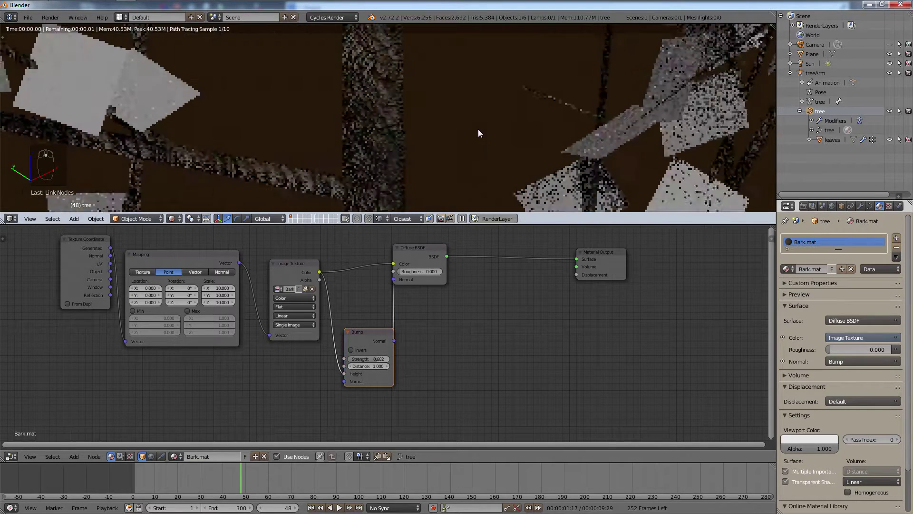
# Examine the rendered bark and the untextured leaves on the whole tree from a distance and from the side.
pyautogui.scroll(-10, 481, 131)
pyautogui.keyDown('shift'); pyautogui.moveTo(487, 138); pyautogui.dragTo(427, 127, button='middle'); pyautogui.keyUp('shift')
pyautogui.scroll(1, 460, 136)
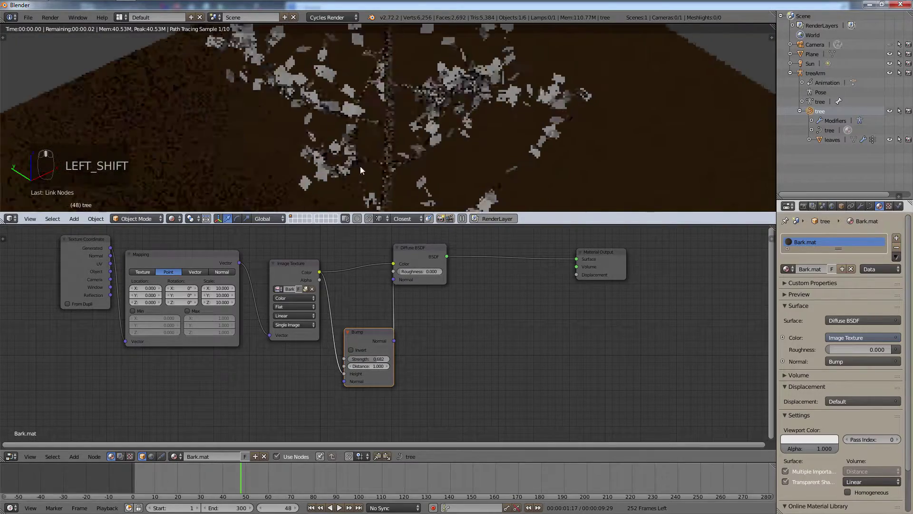
pyautogui.scroll(-5, 392, 70)
pyautogui.scroll(5, 404, 93)
pyautogui.keyDown('shift'); pyautogui.moveTo(507, 111); pyautogui.dragTo(558, 77, button='middle'); pyautogui.keyUp('shift')
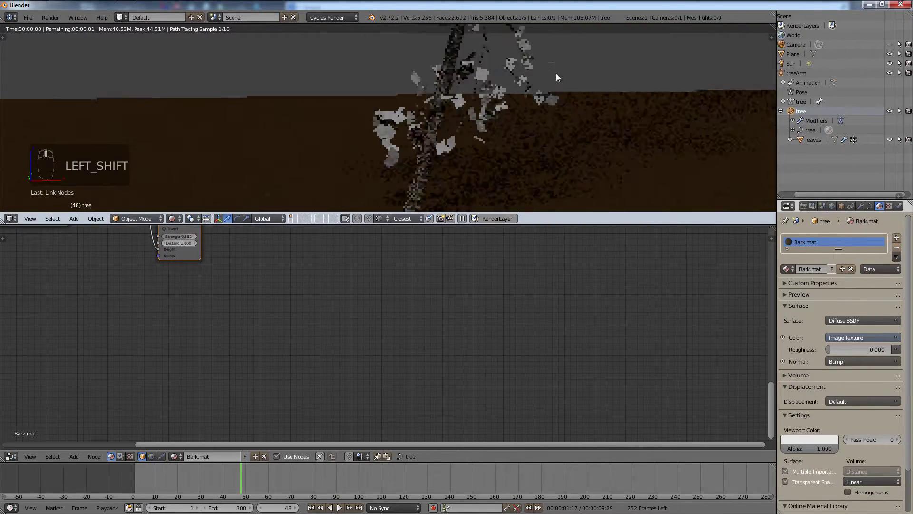
pyautogui.scroll(-4, 446, 98)
pyautogui.scroll(7, 453, 109)
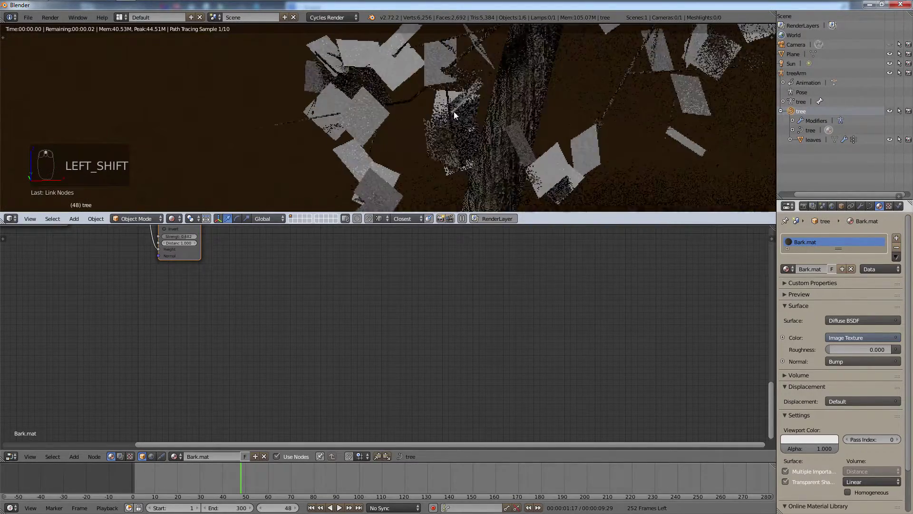
# Select the leaves object and switch the viewport shading to Material.
pyautogui.rightClick(367, 116)
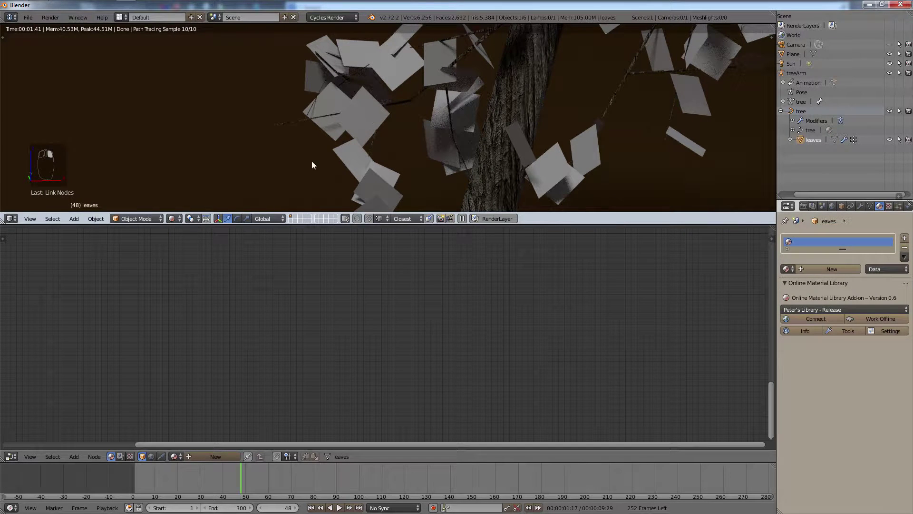
pyautogui.click(181, 219)
pyautogui.click(193, 166)
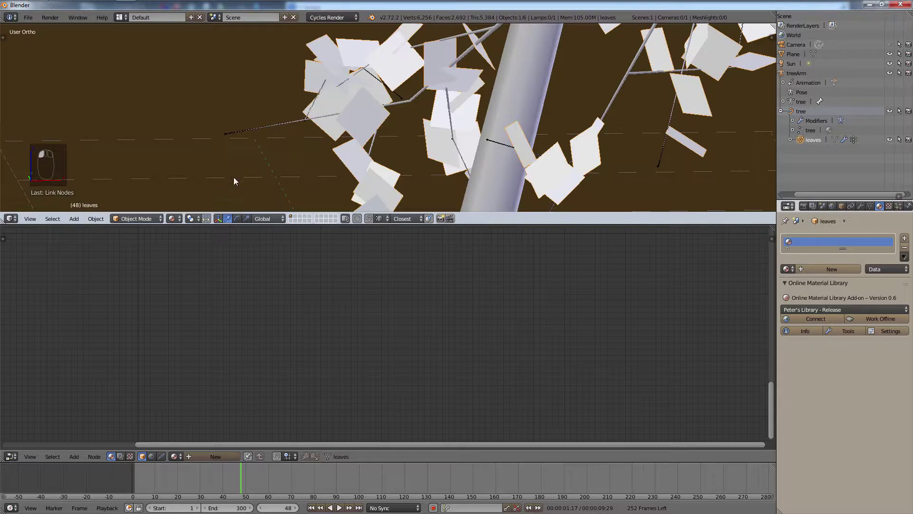
pyautogui.click(171, 218)
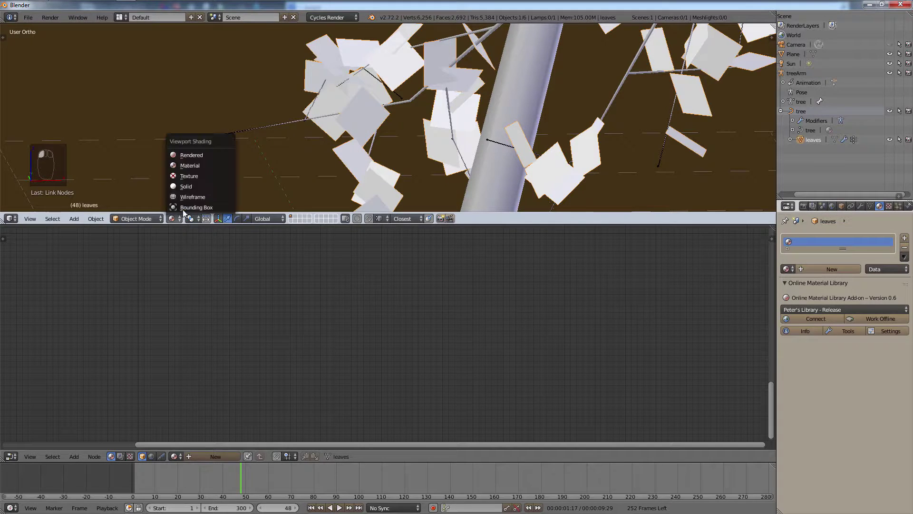
pyautogui.click(186, 201)
pyautogui.click(174, 218)
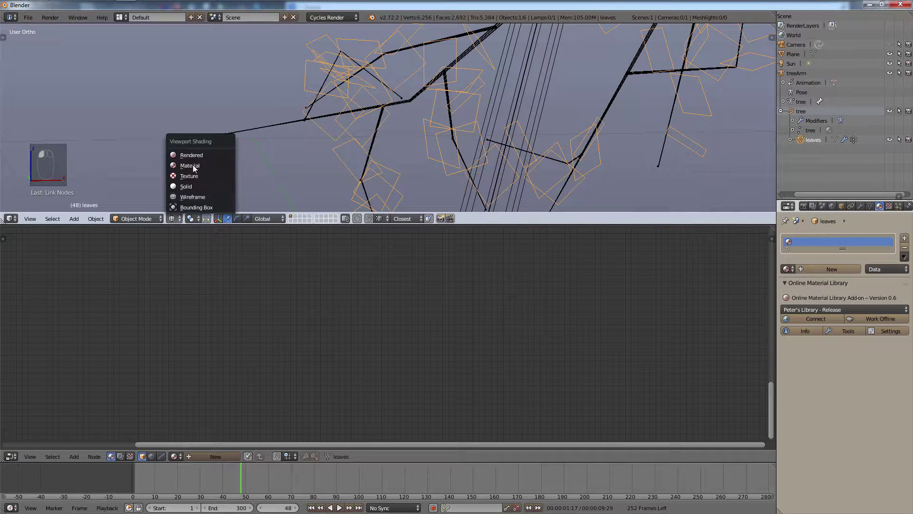
pyautogui.click(202, 166)
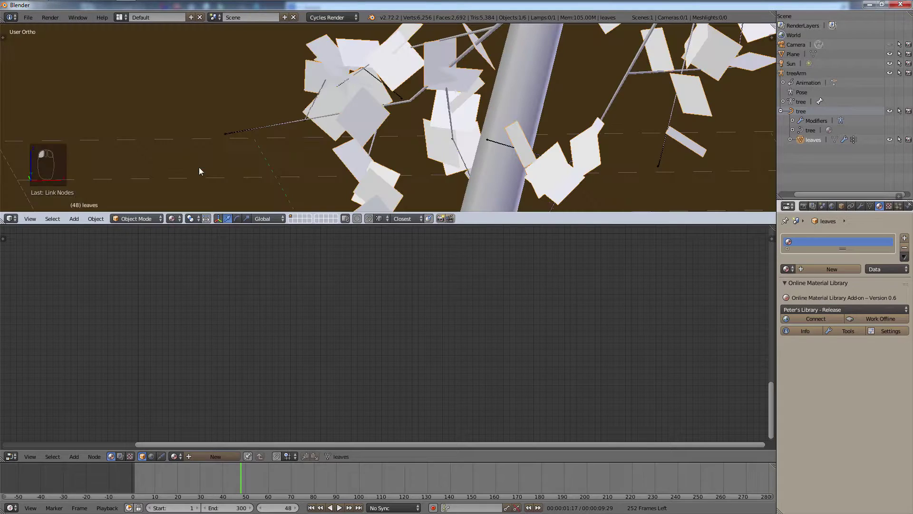
# Assign the existing Leaves.mat material to the leaves and spread its Diffuse BSDF and Material Output nodes far apart.
pyautogui.click(788, 270)
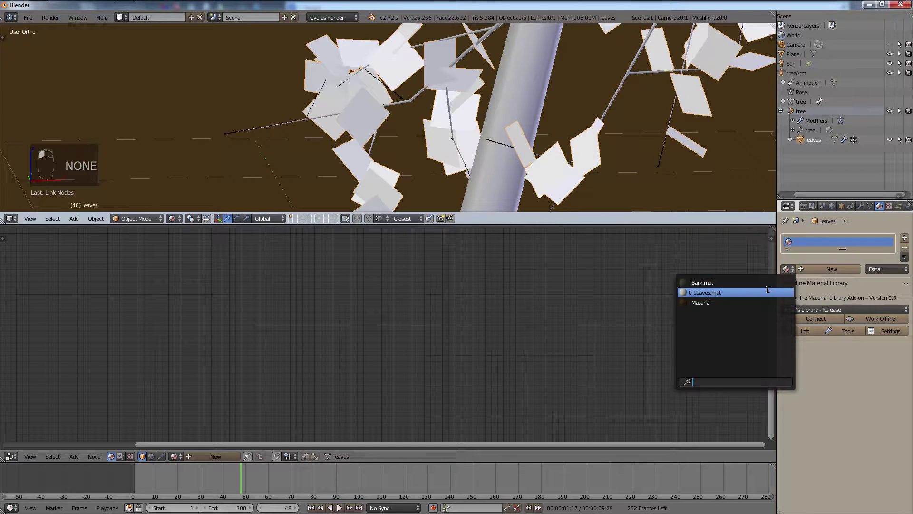
pyautogui.click(767, 293)
pyautogui.scroll(-12, 528, 301)
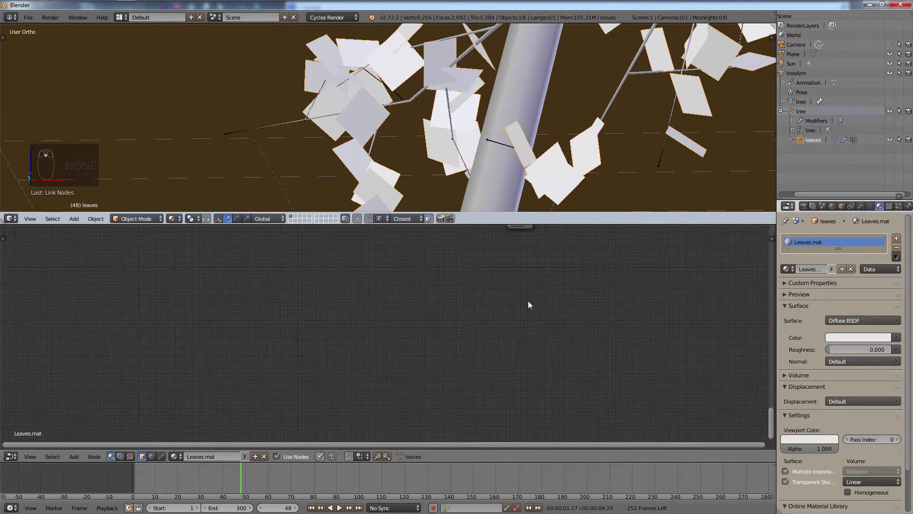
pyautogui.scroll(7, 476, 250)
pyautogui.moveTo(476, 251); pyautogui.dragTo(395, 311, button='middle')
pyautogui.scroll(6, 395, 310)
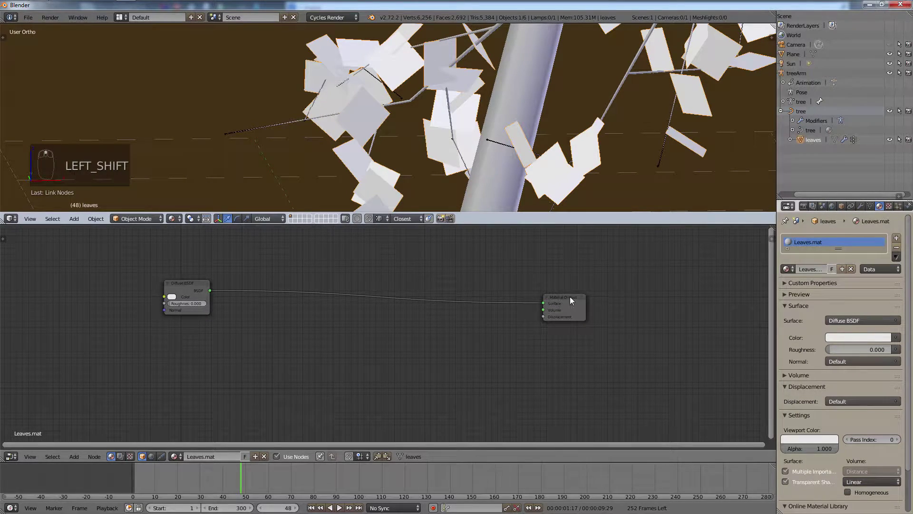
pyautogui.moveTo(572, 308); pyautogui.dragTo(731, 303)
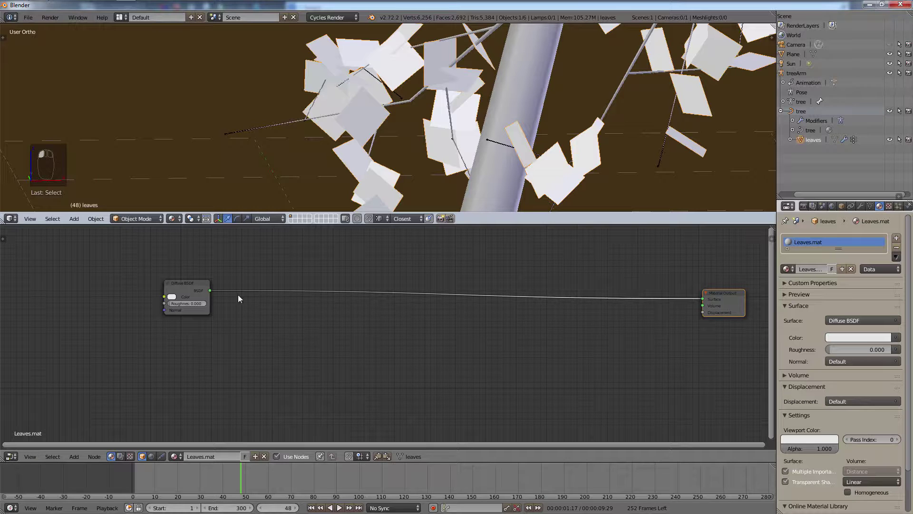
pyautogui.moveTo(199, 289); pyautogui.dragTo(122, 298)
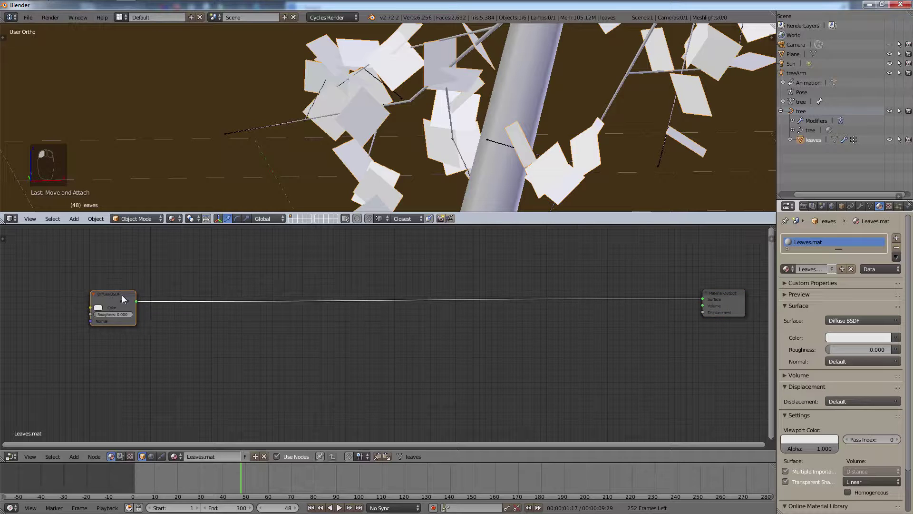
# Add an Image Texture node with Leaves0118_6_S.png from the Downloads folder and connect its Color to the Diffuse BSDF Color.
pyautogui.keyDown('shift'); pyautogui.moveTo(184, 349); pyautogui.dragTo(327, 368, button='middle'); pyautogui.keyUp('shift')
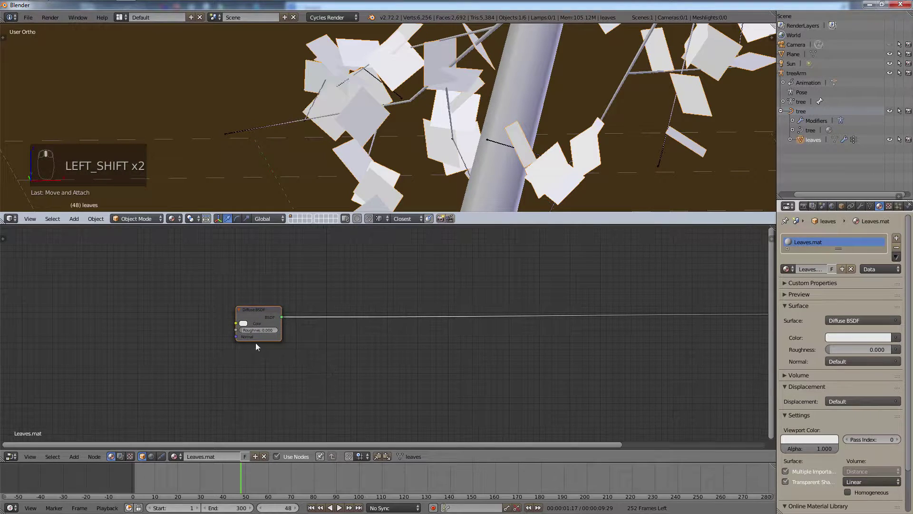
pyautogui.scroll(3, 167, 315)
pyautogui.hotkey('shift', 'a')
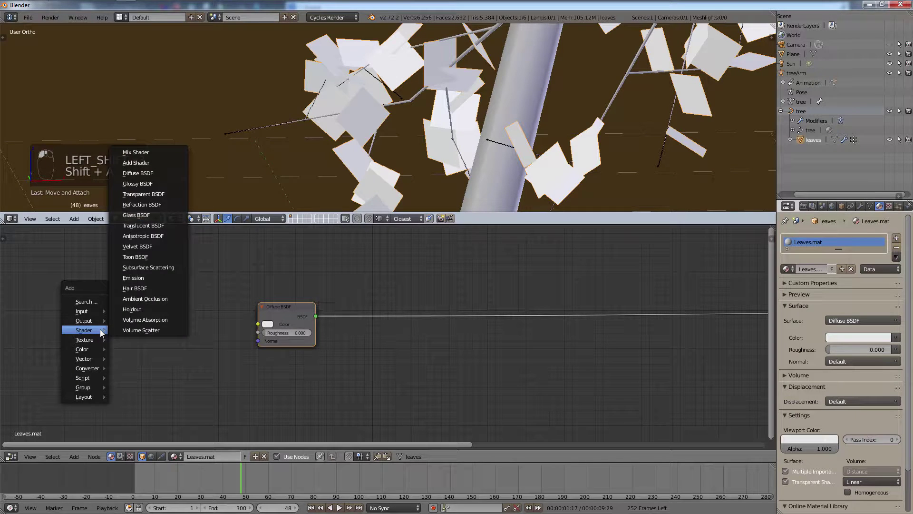
pyautogui.click(138, 340)
pyautogui.click(117, 305)
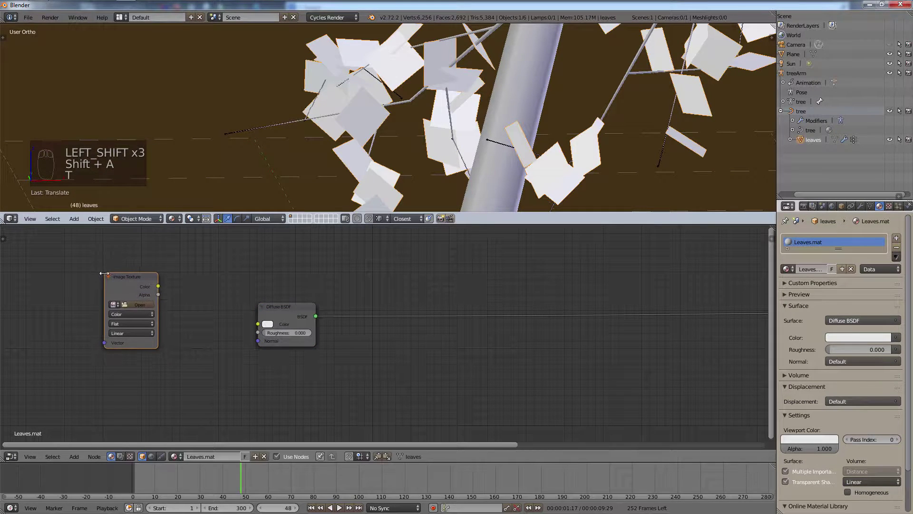
pyautogui.click(130, 303)
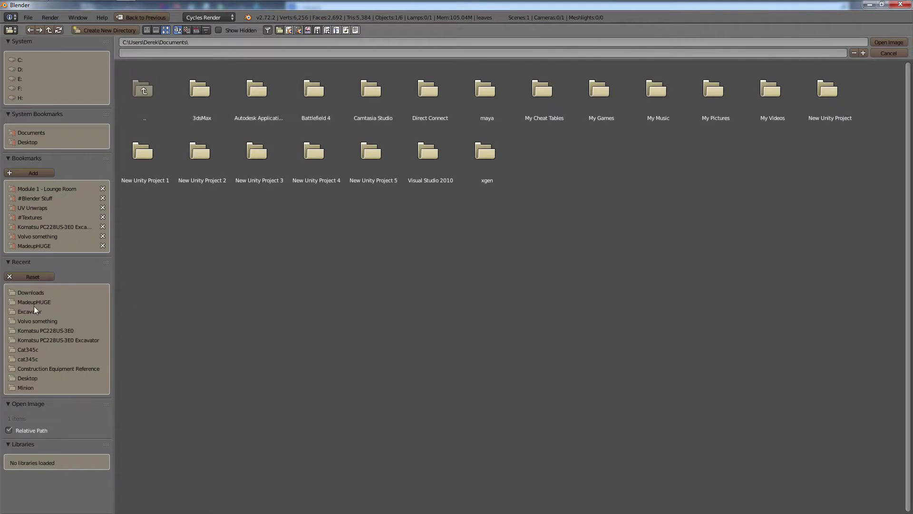
pyautogui.click(36, 292)
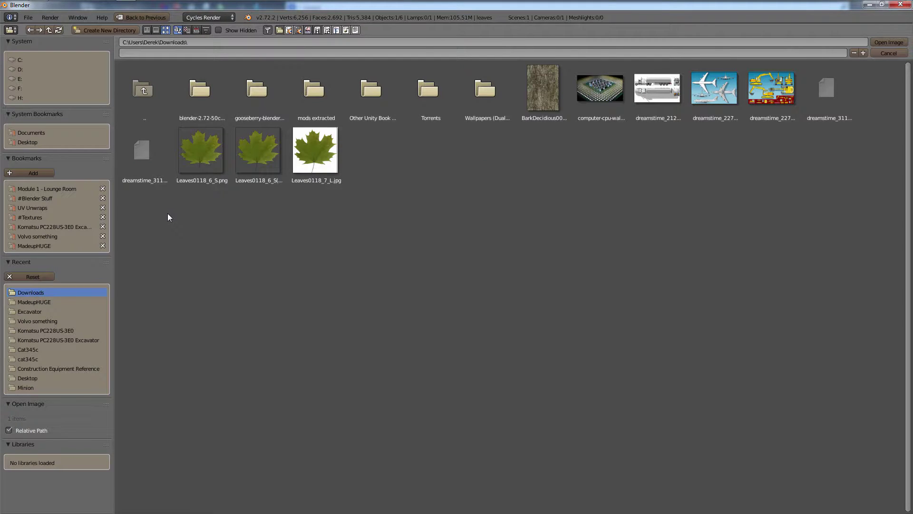
pyautogui.doubleClick(200, 153)
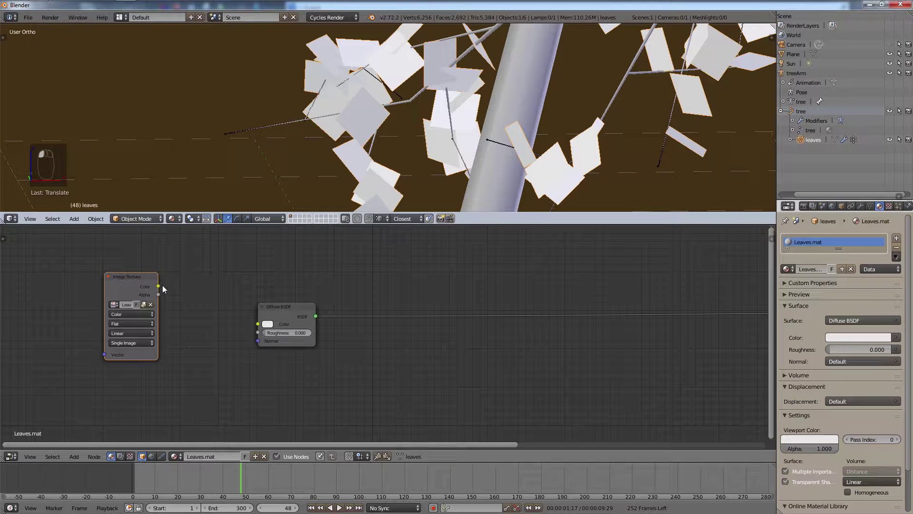
pyautogui.moveTo(161, 288); pyautogui.dragTo(253, 323)
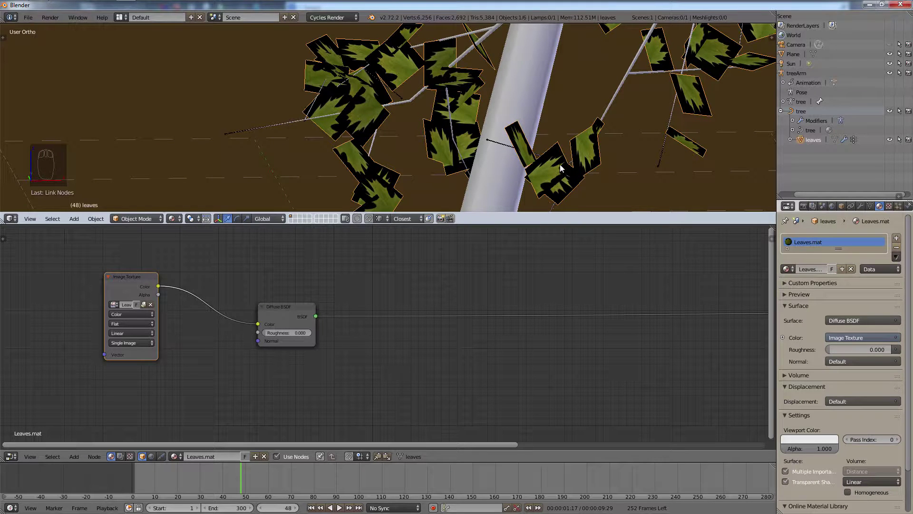
# Insert a Mix Shader node on the link between the Diffuse BSDF and the Material Output's Surface.
pyautogui.scroll(-2, 427, 322)
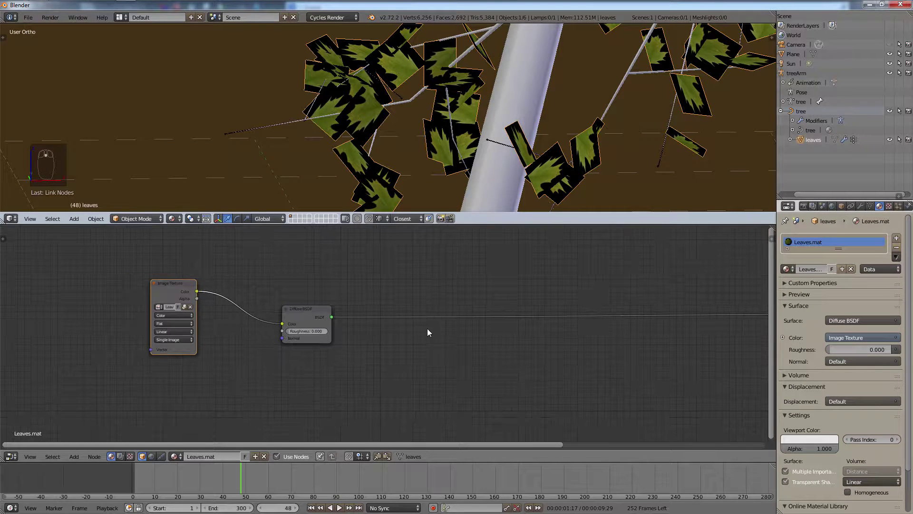
pyautogui.keyDown('shift'); pyautogui.moveTo(390, 328); pyautogui.dragTo(138, 318, button='middle'); pyautogui.keyUp('shift')
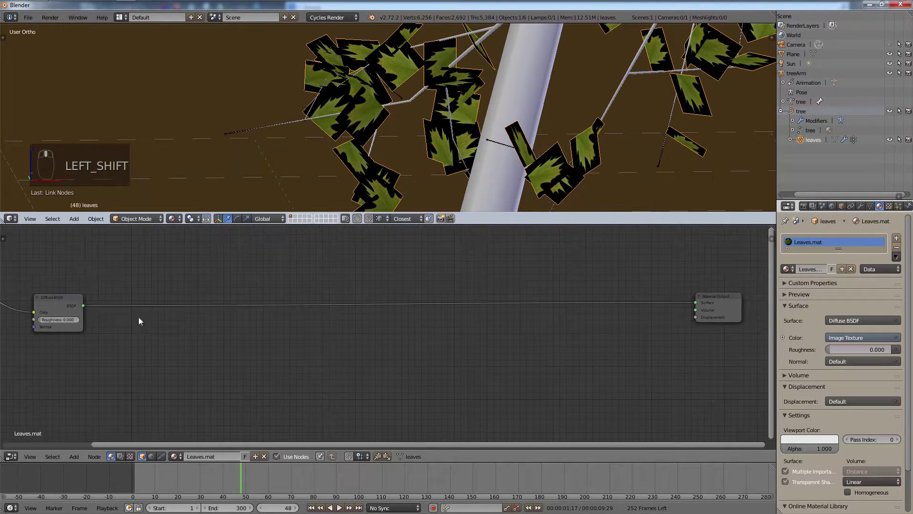
pyautogui.click(61, 301)
pyautogui.click(724, 298)
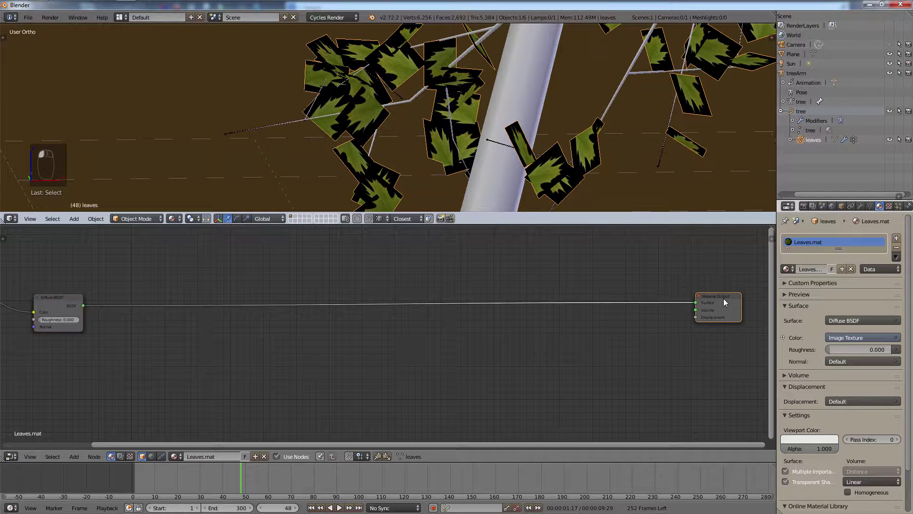
pyautogui.hotkey('shift', 'a')
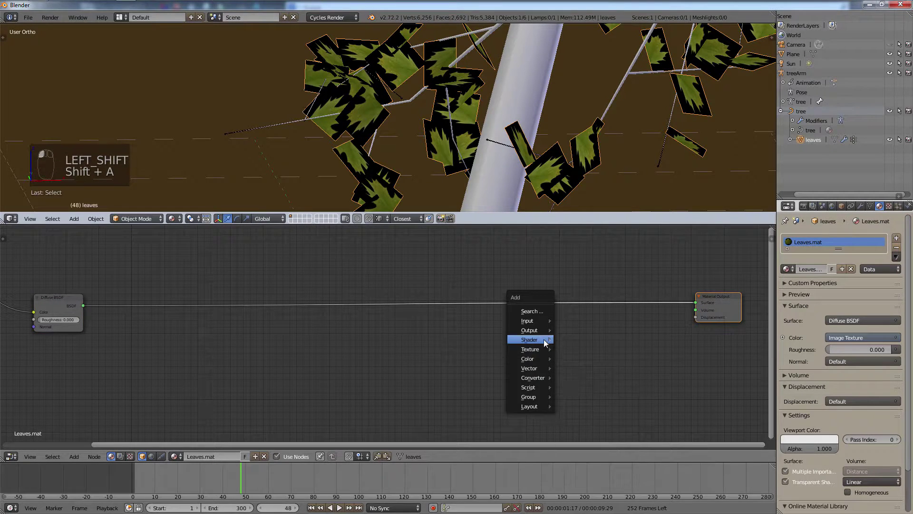
pyautogui.moveTo(532, 339)
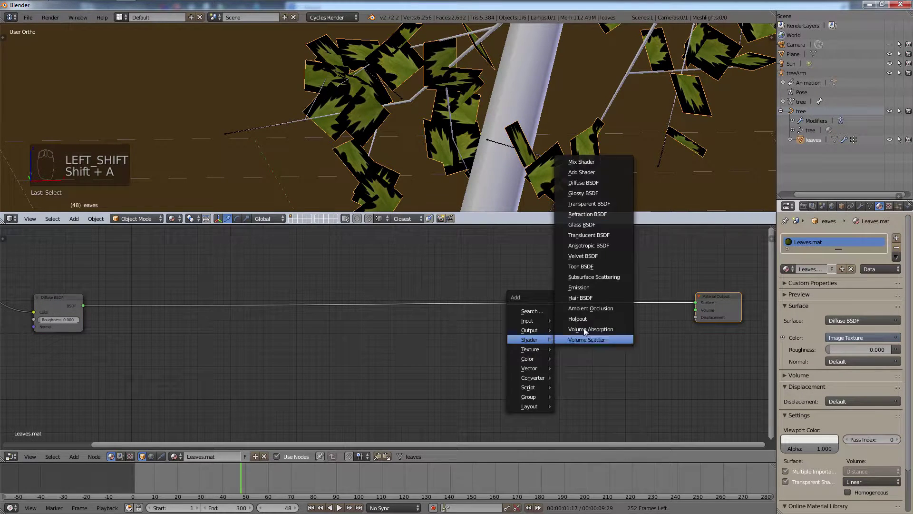
pyautogui.click(594, 162)
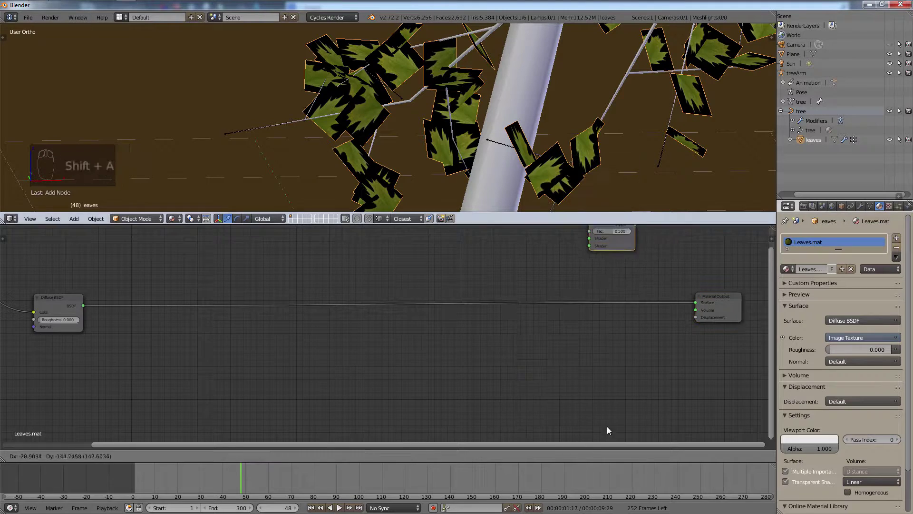
pyautogui.click(624, 304)
# Insert an Add Shader node on the link between the Diffuse BSDF and the Mix Shader.
pyautogui.hotkey('shift', 'a')
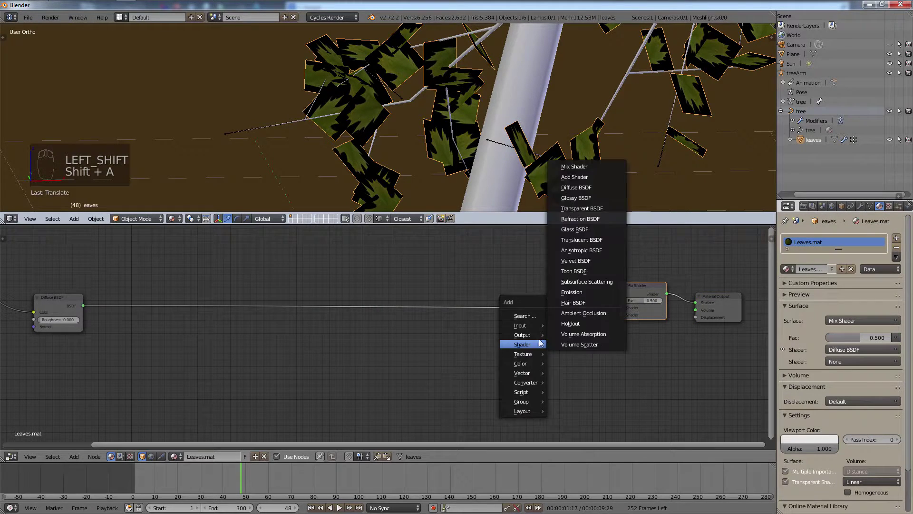
pyautogui.moveTo(540, 344)
pyautogui.click(576, 166)
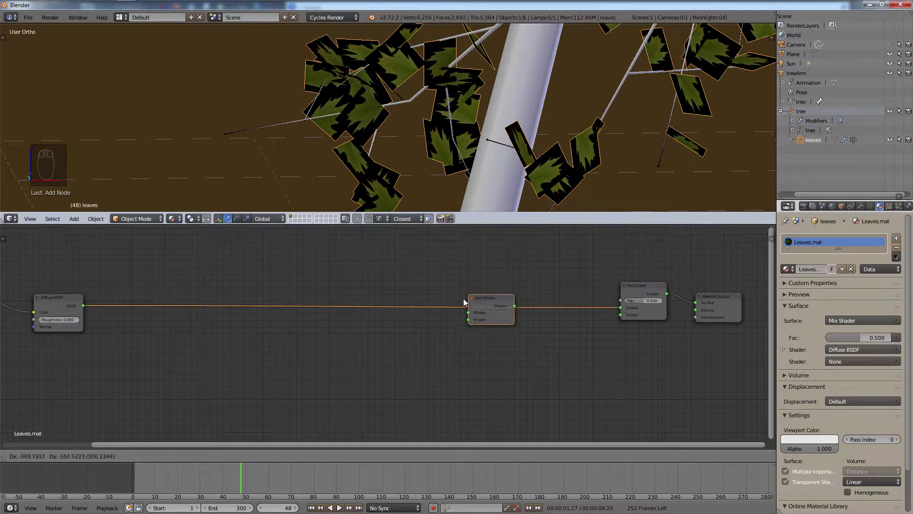
pyautogui.click(414, 318)
# Insert another Mix Shader node on the link between the Diffuse BSDF and the Add Shader.
pyautogui.hotkey('shift', 'a')
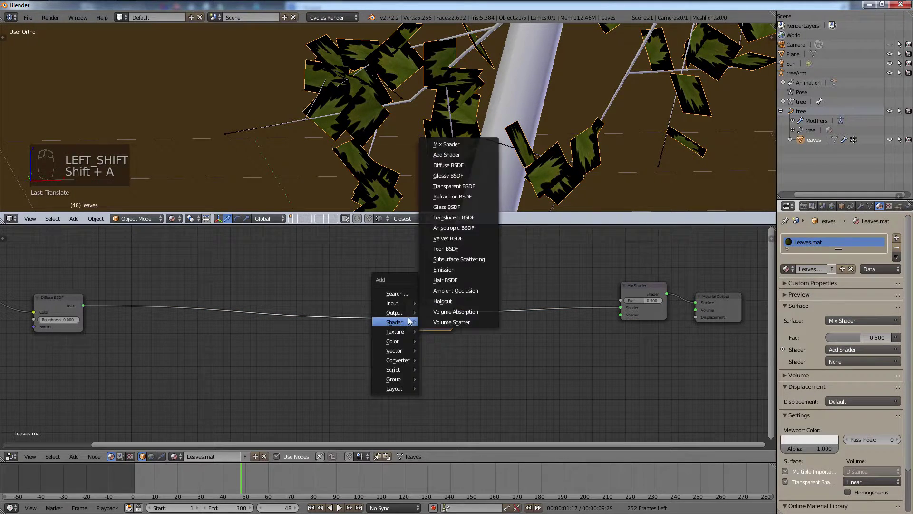
pyautogui.click(435, 144)
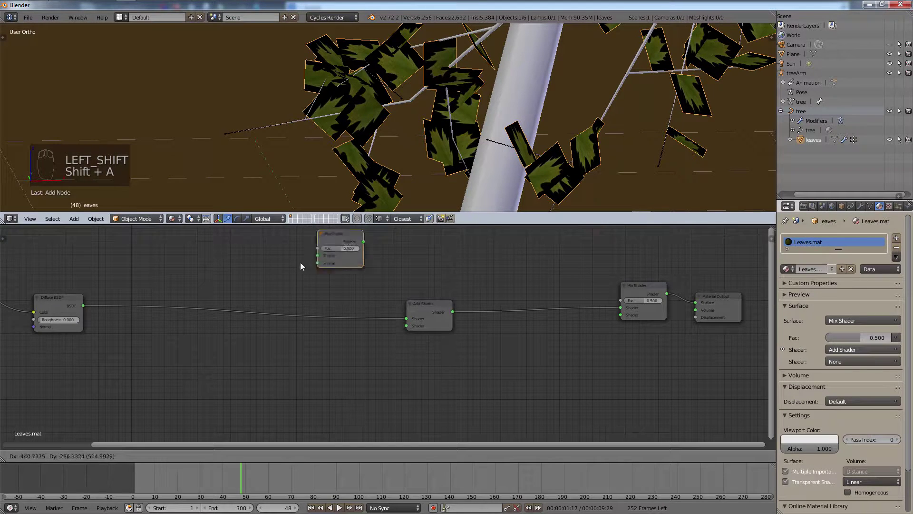
pyautogui.click(196, 291)
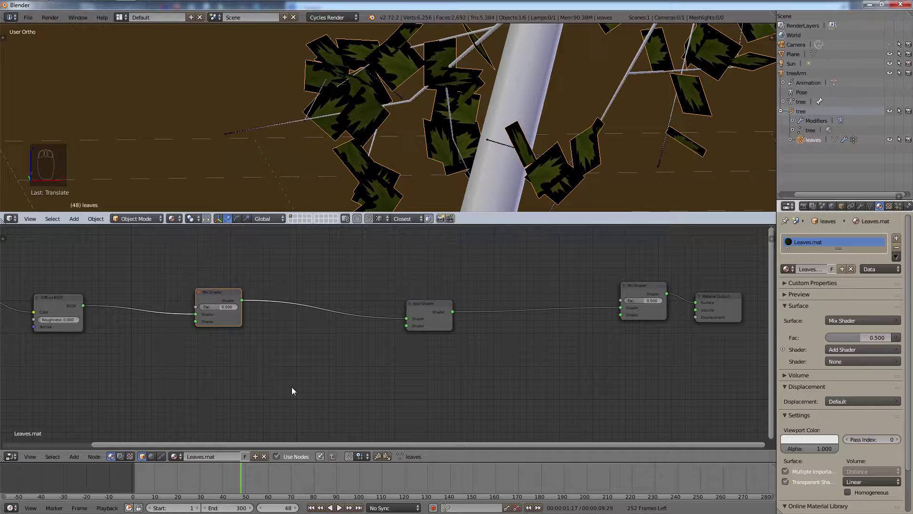
# Add unconnected Translucent BSDF, Transparent BSDF and Glossy BSDF nodes below the shader chain.
pyautogui.hotkey('shift', 'a')
pyautogui.moveTo(324, 370)
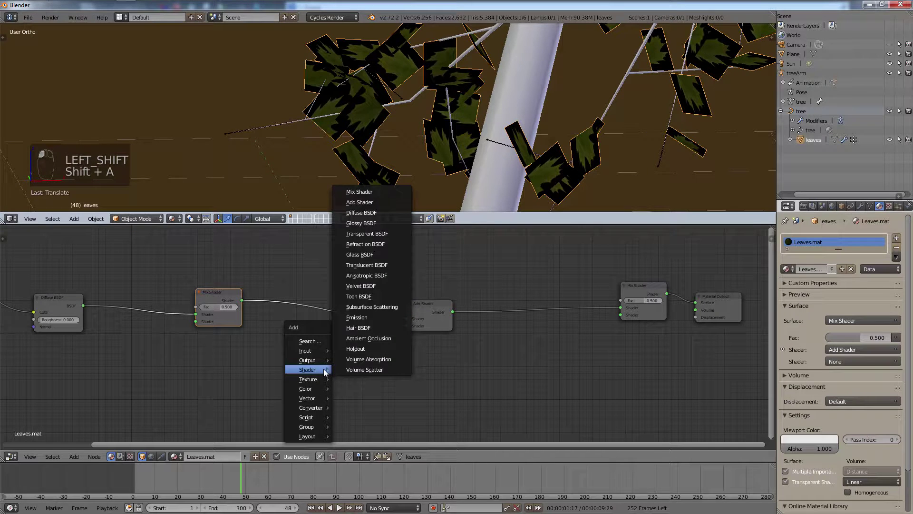
pyautogui.click(381, 266)
pyautogui.click(354, 377)
pyautogui.hotkey('shift', 'a')
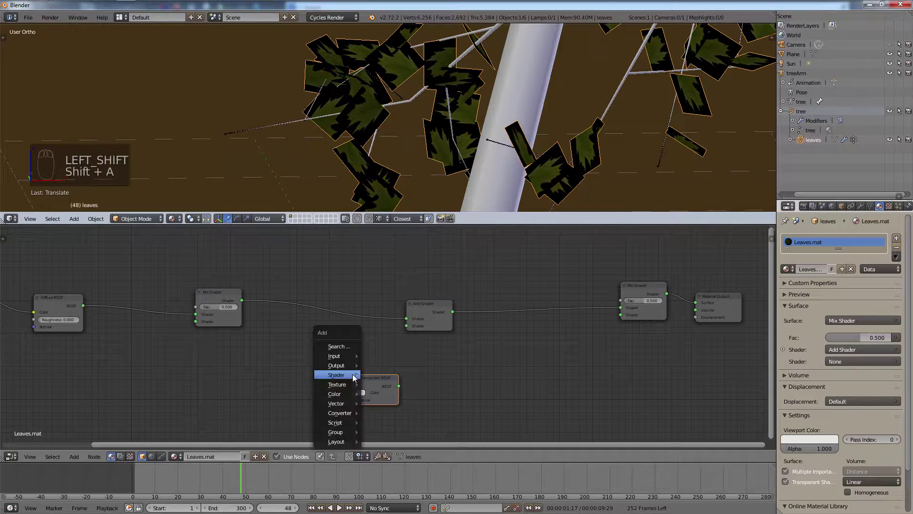
pyautogui.moveTo(354, 375)
pyautogui.click(391, 238)
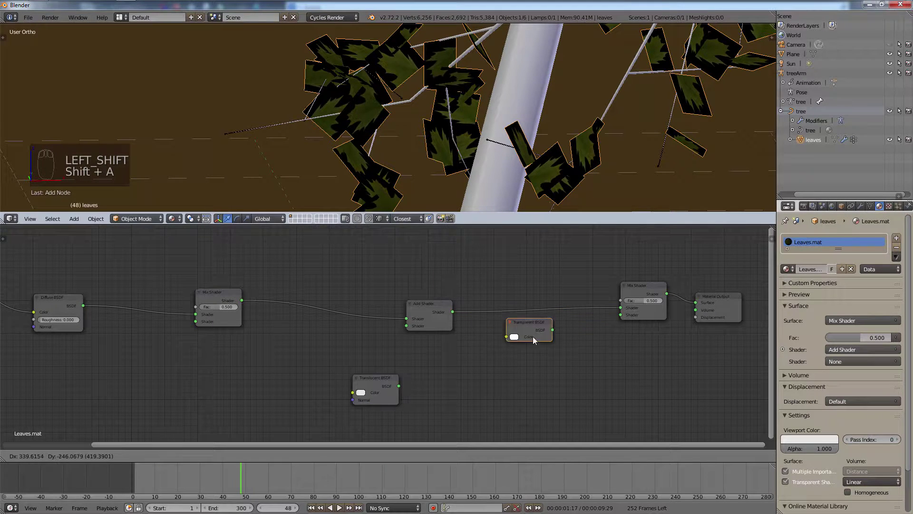
pyautogui.click(624, 381)
pyautogui.hotkey('shift', 'a')
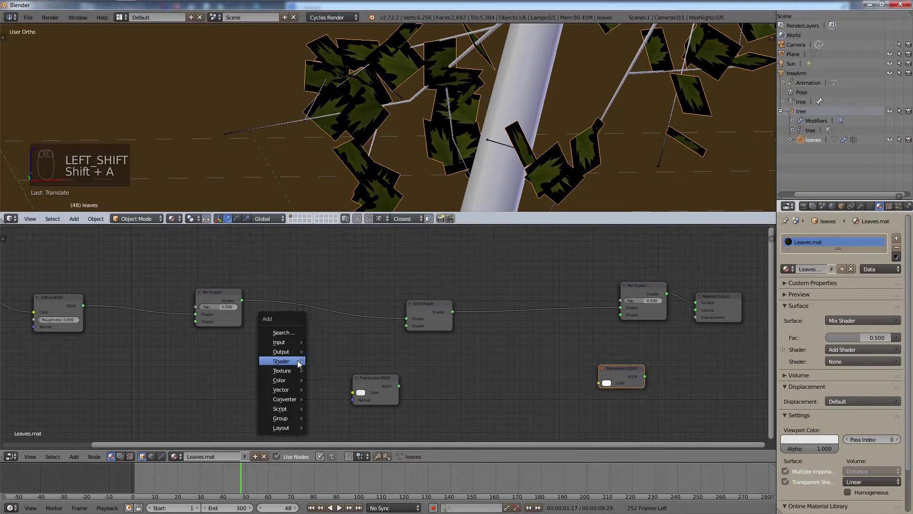
pyautogui.moveTo(298, 361)
pyautogui.click(355, 217)
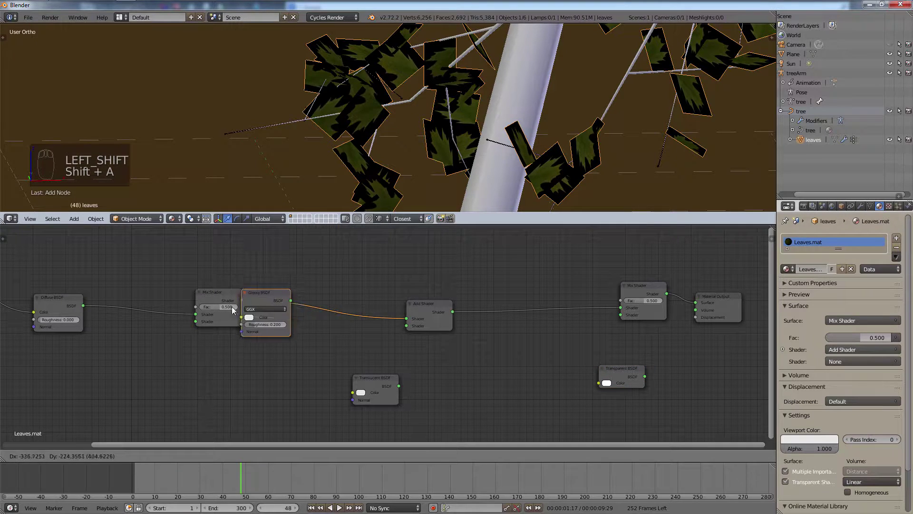
pyautogui.click(149, 382)
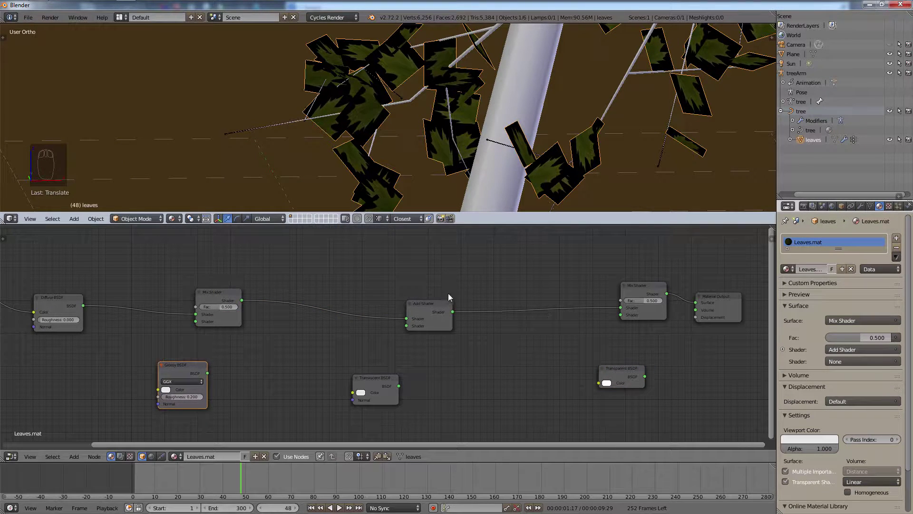
# Move the Add Shader, first Mix Shader, Diffuse BSDF and Image Texture nodes closer to the Material Output to compact the chain.
pyautogui.moveTo(426, 312); pyautogui.dragTo(558, 303)
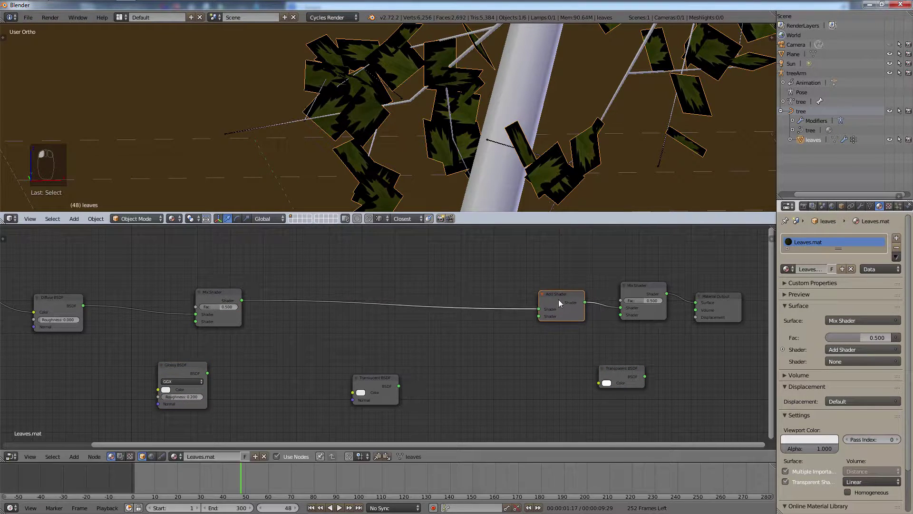
pyautogui.moveTo(212, 299); pyautogui.dragTo(475, 292)
pyautogui.moveTo(61, 298); pyautogui.dragTo(397, 293)
pyautogui.scroll(-1, 284, 300)
pyautogui.scroll(-2, 215, 320)
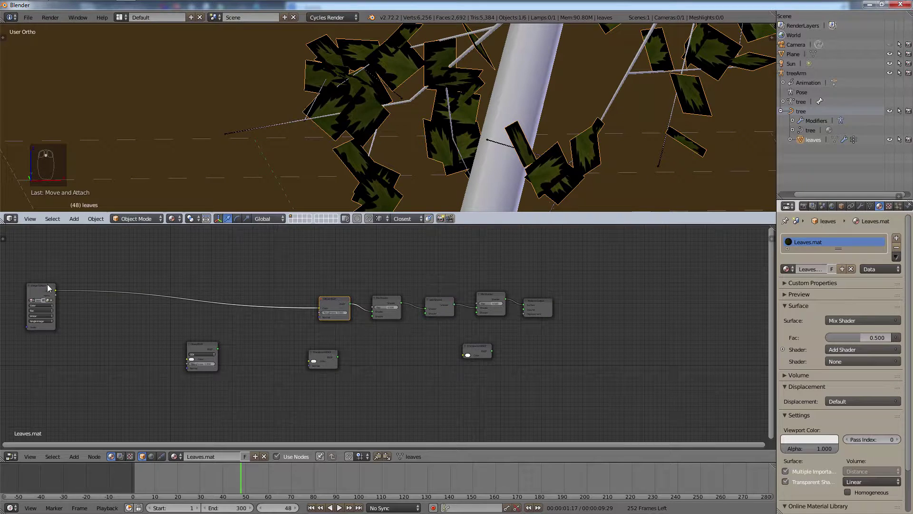
pyautogui.moveTo(47, 287); pyautogui.dragTo(230, 267)
pyautogui.scroll(3, 290, 361)
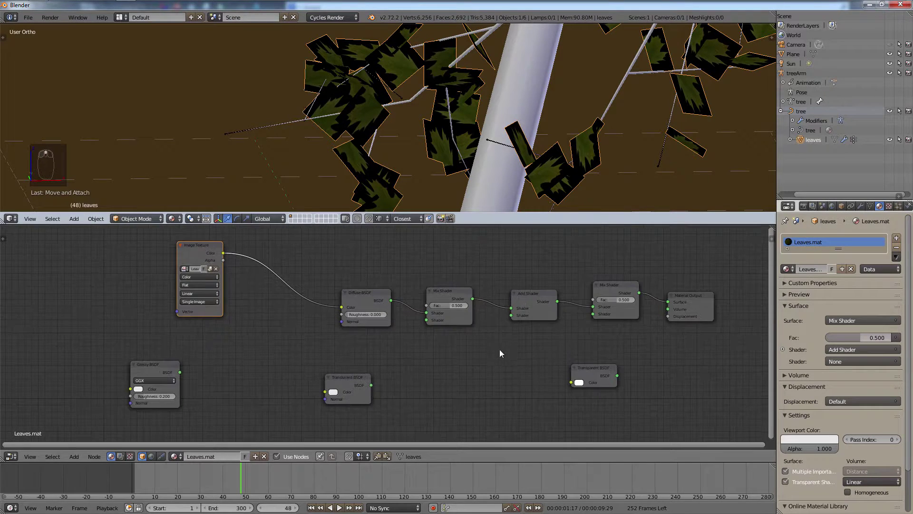
# Arrange the Glossy, Translucent and Transparent BSDF nodes beneath the first Mix Shader, the Add Shader and the last Mix Shader.
pyautogui.moveTo(598, 372); pyautogui.dragTo(629, 371)
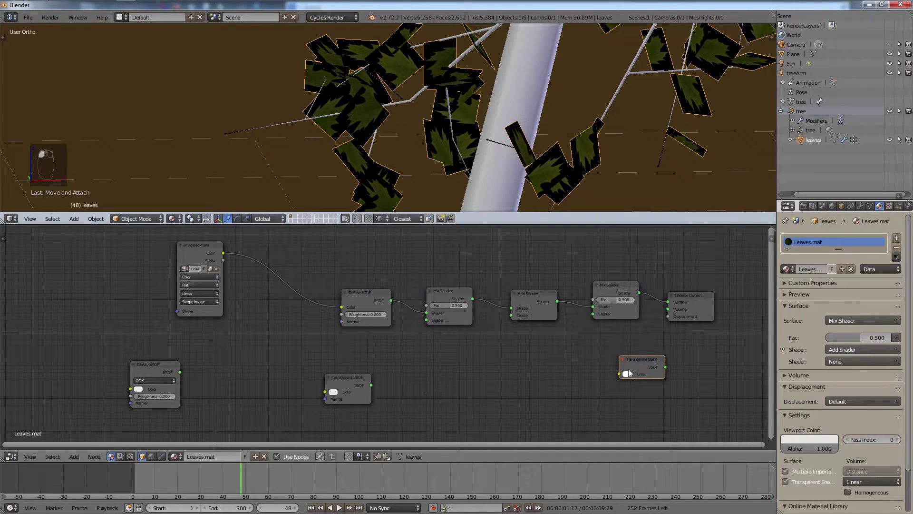
pyautogui.click(362, 385)
pyautogui.moveTo(354, 379); pyautogui.dragTo(545, 364)
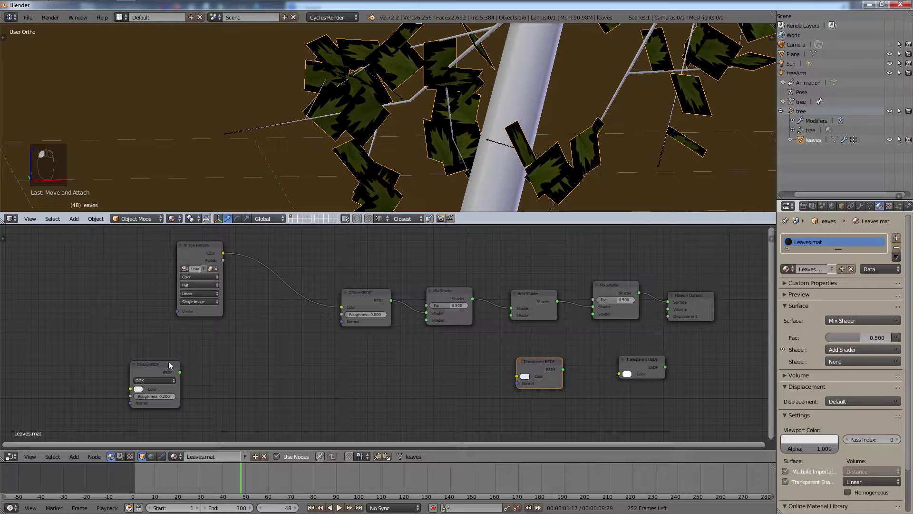
pyautogui.moveTo(169, 365); pyautogui.dragTo(445, 350)
# Add a Bump node, feed its Height from the Image Texture Color, and connect its Normal to the Diffuse BSDF Normal.
pyautogui.hotkey('shift', 'a')
pyautogui.moveTo(285, 357)
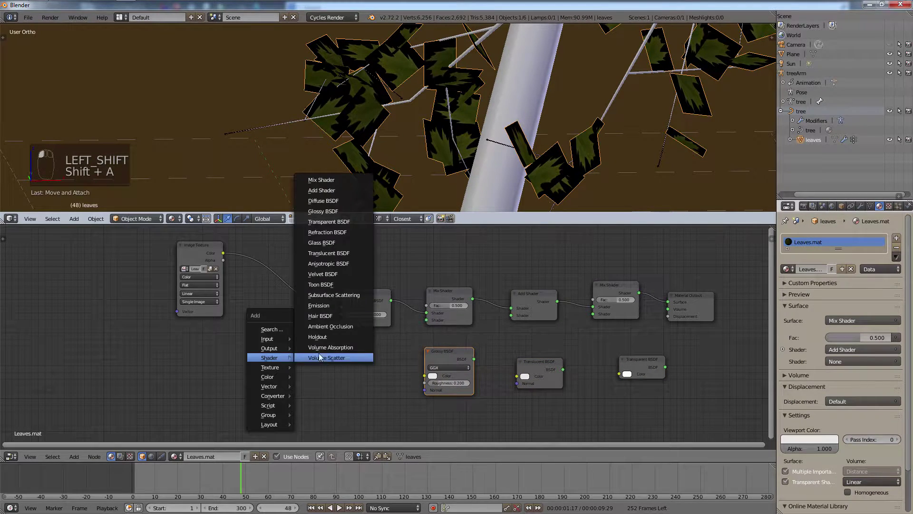
pyautogui.moveTo(274, 408)
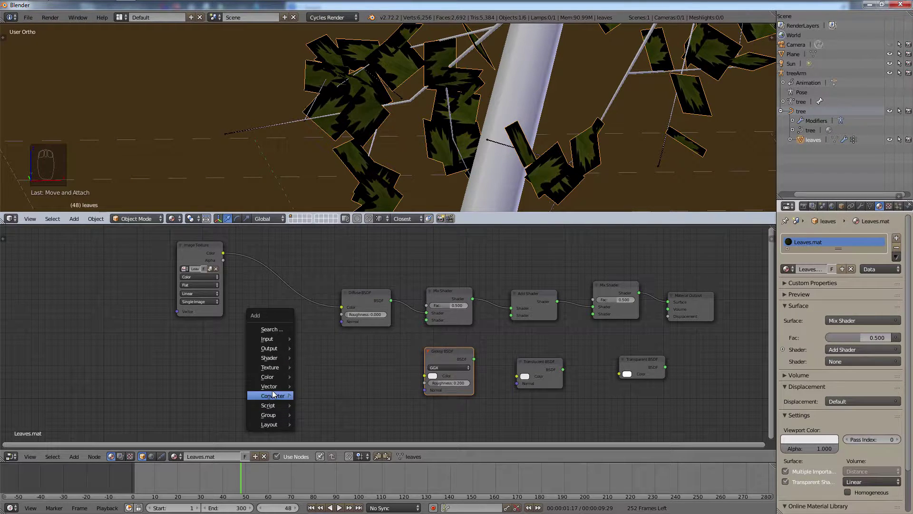
pyautogui.click(306, 397)
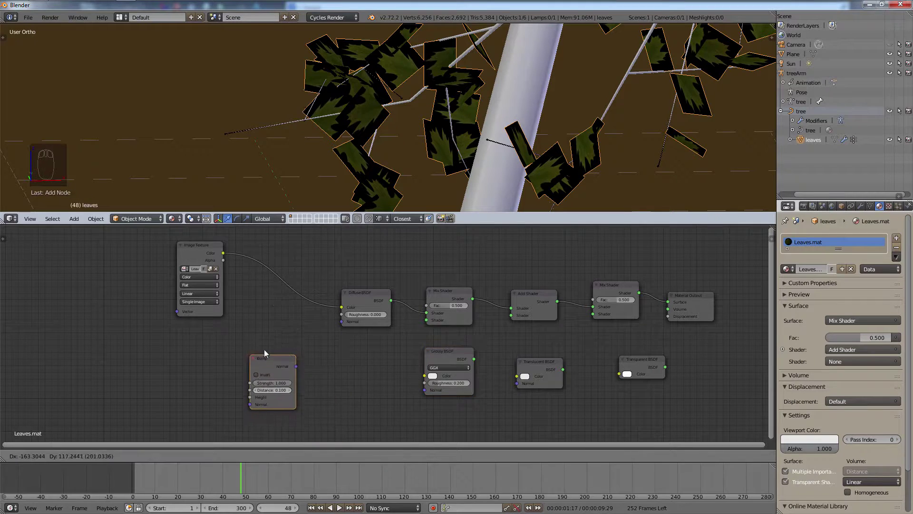
pyautogui.click(269, 328)
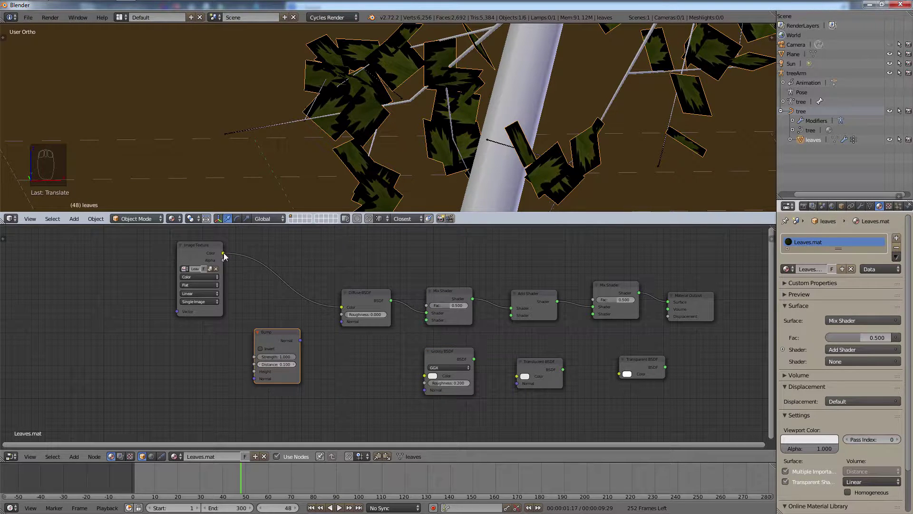
pyautogui.moveTo(224, 254); pyautogui.dragTo(254, 371)
pyautogui.moveTo(300, 340); pyautogui.dragTo(342, 322)
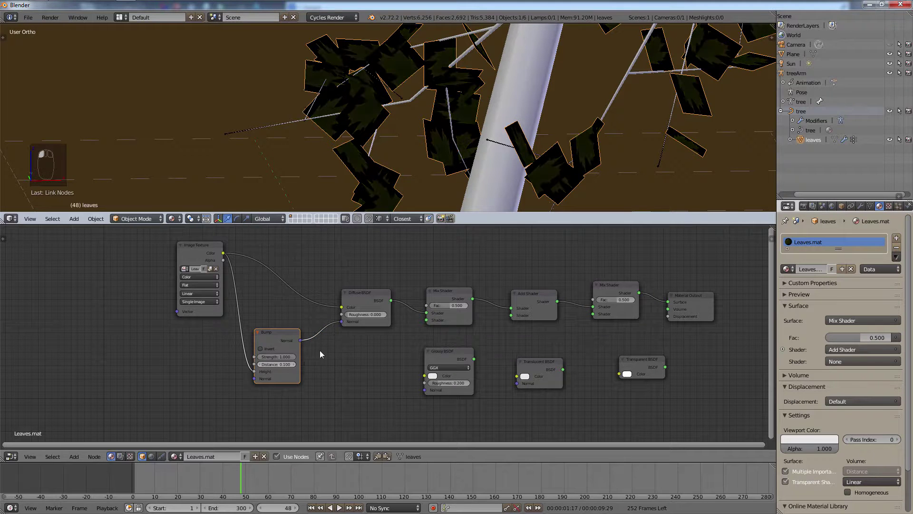
# Set the Bump node's Distance to 1 and its Strength to 0.1.
pyautogui.scroll(10, 381, 101)
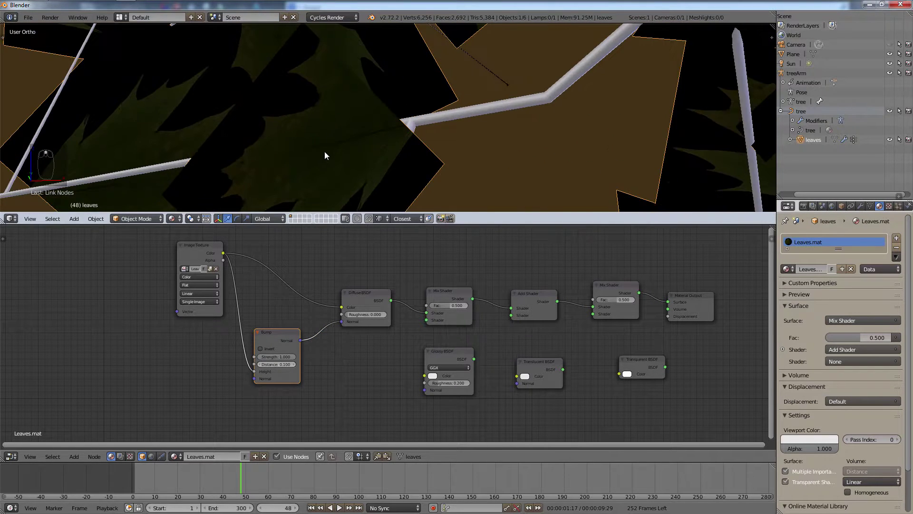
pyautogui.scroll(-4, 326, 155)
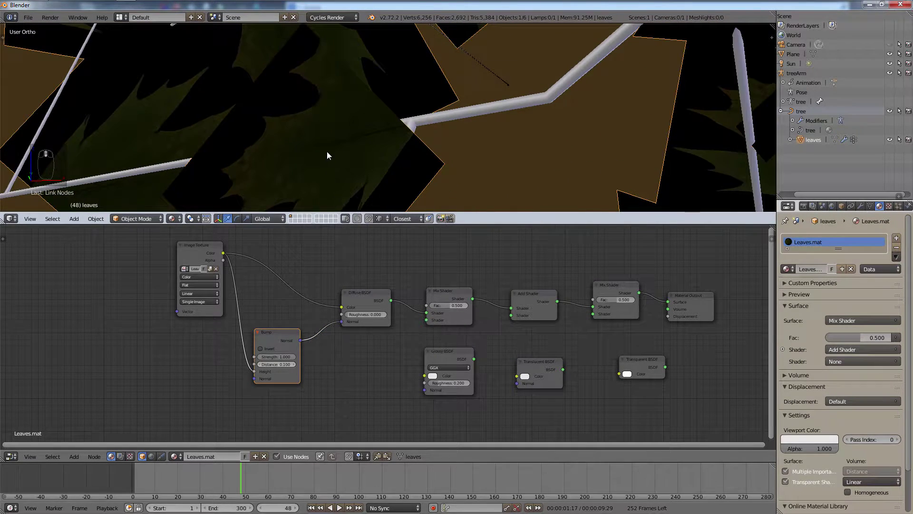
pyautogui.scroll(2, 321, 159)
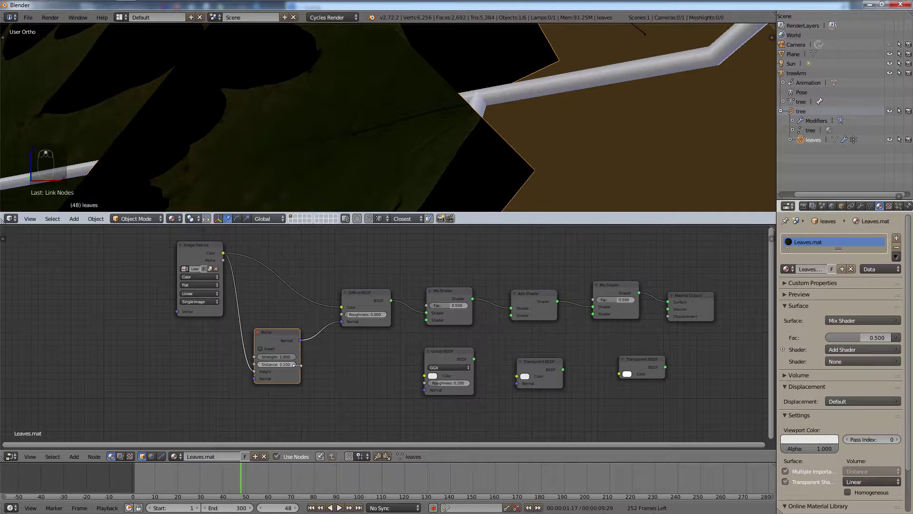
pyautogui.click(282, 363)
pyautogui.write('1')
pyautogui.press('Return')
pyautogui.click(282, 357)
pyautogui.press('BackSpace')
pyautogui.press('BackSpace')
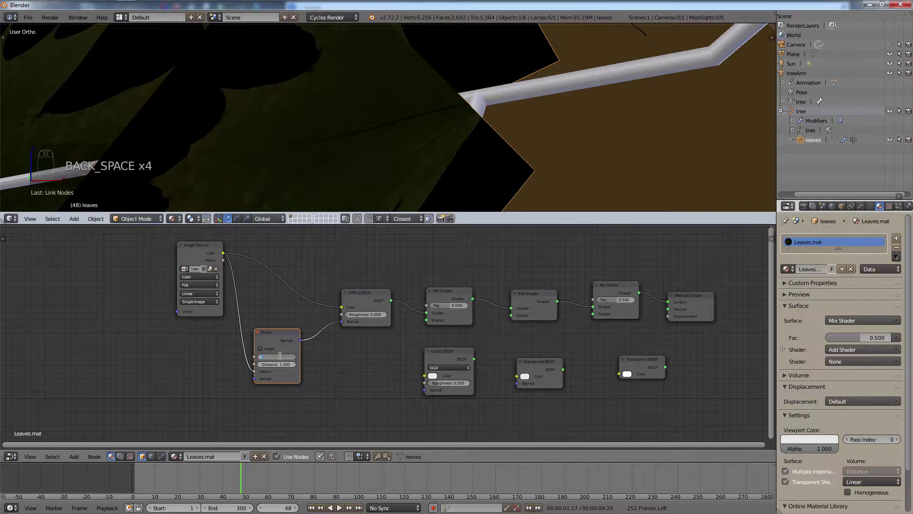
pyautogui.press('Return')
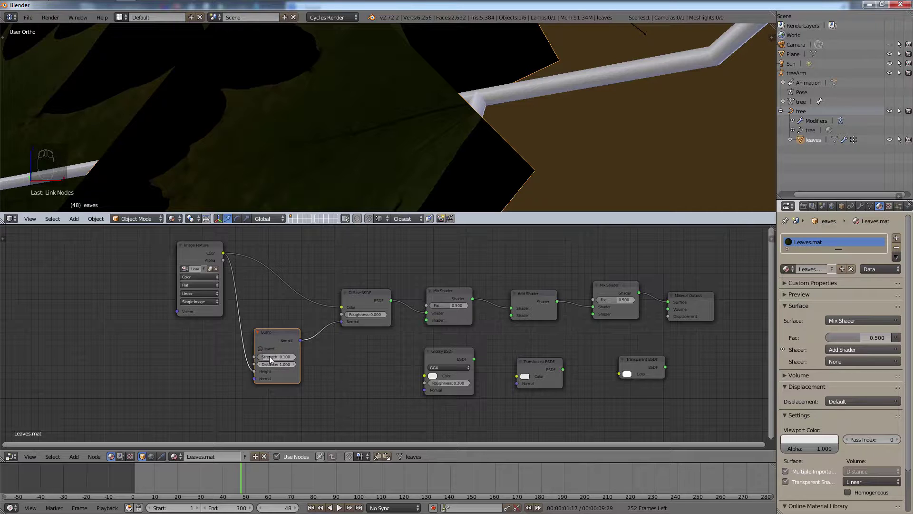
# Switch the 3D viewport to Rendered shading and raise the Bump Strength to 0.255.
pyautogui.moveTo(270, 359); pyautogui.dragTo(295, 359)
pyautogui.rightClick(281, 357)
pyautogui.click(175, 219)
pyautogui.click(190, 156)
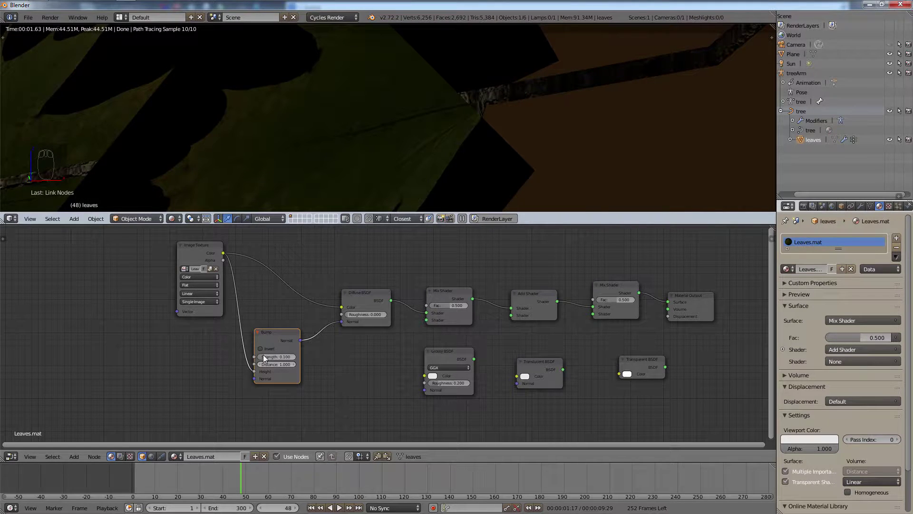
pyautogui.moveTo(266, 357)
pyautogui.mouseDown()
pyautogui.moveTo(361, 356)
pyautogui.moveTo(193, 361)
pyautogui.moveTo(269, 361)
pyautogui.mouseUp()
# Cut the link between the Bump node and the Diffuse BSDF, and link the two nodes again.
pyautogui.press('ctrl')
pyautogui.keyDown('ctrl'); pyautogui.moveTo(315, 319); pyautogui.dragTo(342, 376); pyautogui.keyUp('ctrl')
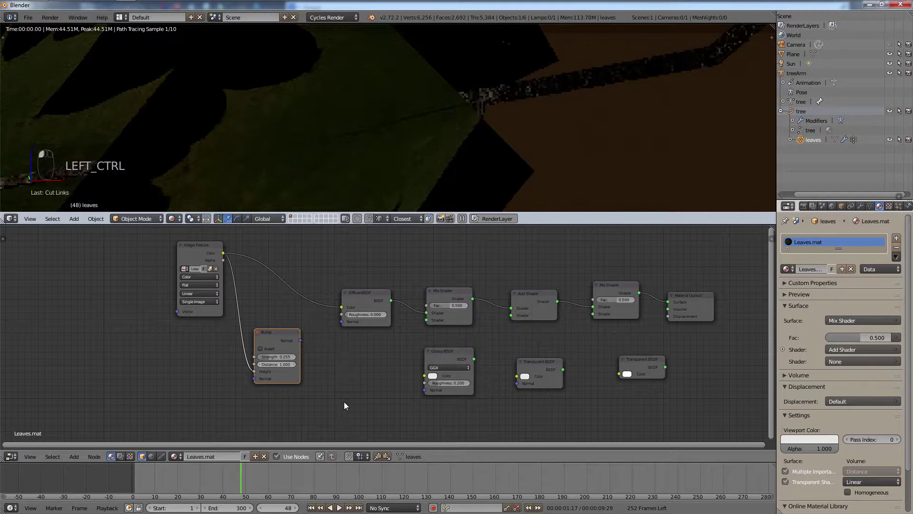
pyautogui.keyDown('shift'); pyautogui.moveTo(328, 329); pyautogui.dragTo(340, 315); pyautogui.keyUp('shift')
pyautogui.keyDown('shift'); pyautogui.click(294, 332); pyautogui.keyUp('shift')
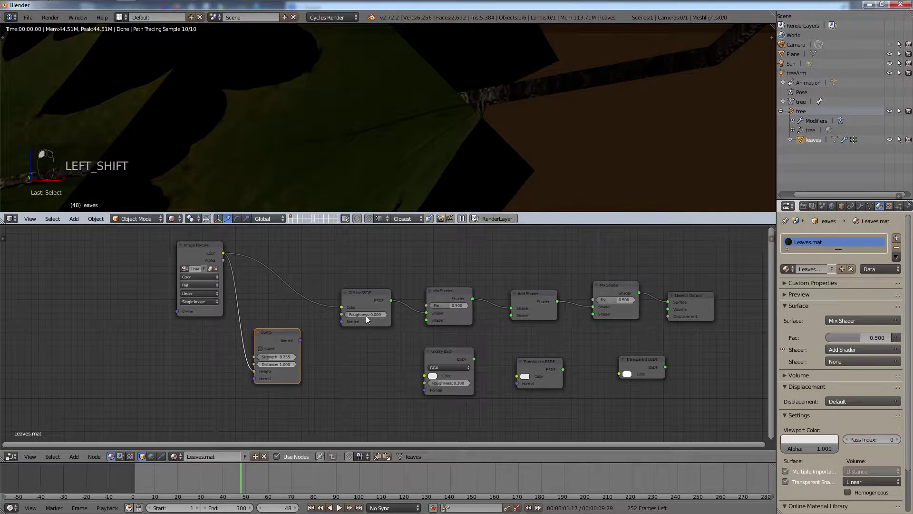
pyautogui.keyDown('shift'); pyautogui.click(382, 300); pyautogui.keyUp('shift')
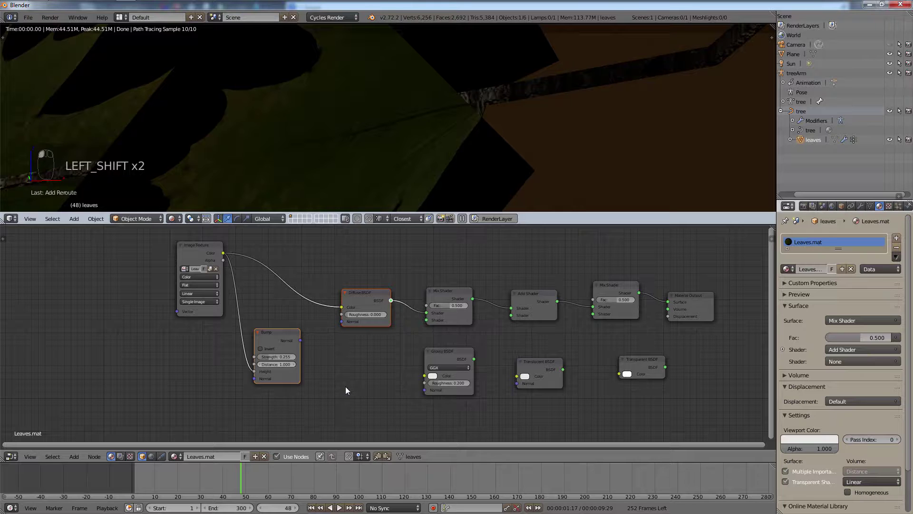
pyautogui.press('f')
pyautogui.press('f')
pyautogui.press('f')
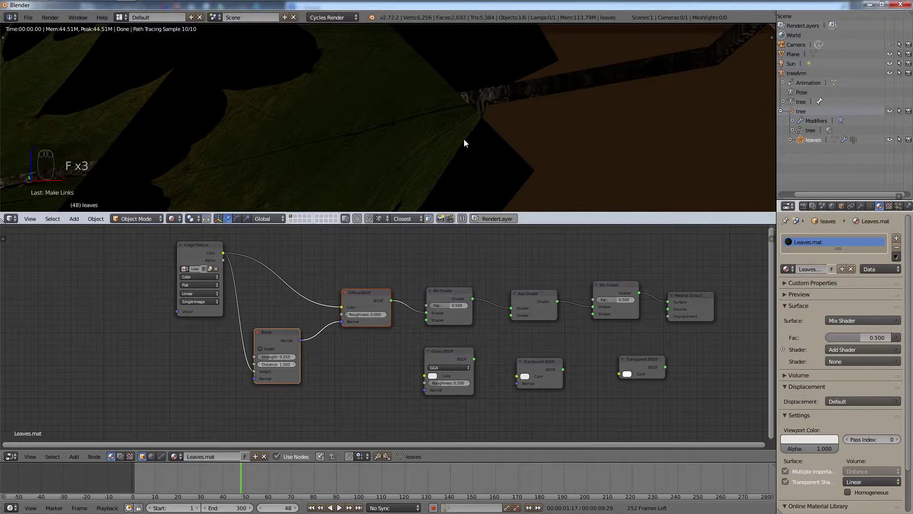
# Connect the Bump node's Normal output to the Normal inputs of the Glossy BSDF and the Translucent BSDF.
pyautogui.scroll(-3, 464, 140)
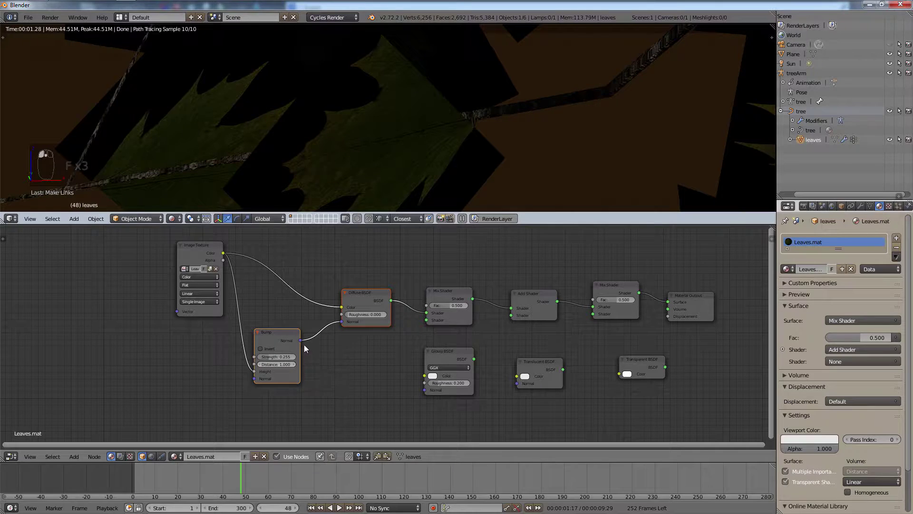
pyautogui.moveTo(301, 340); pyautogui.dragTo(423, 390)
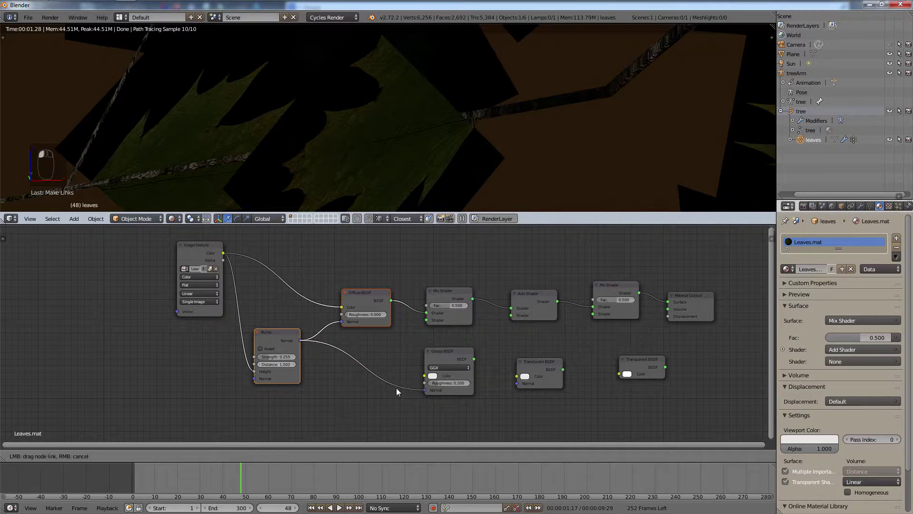
pyautogui.moveTo(299, 342); pyautogui.dragTo(517, 384)
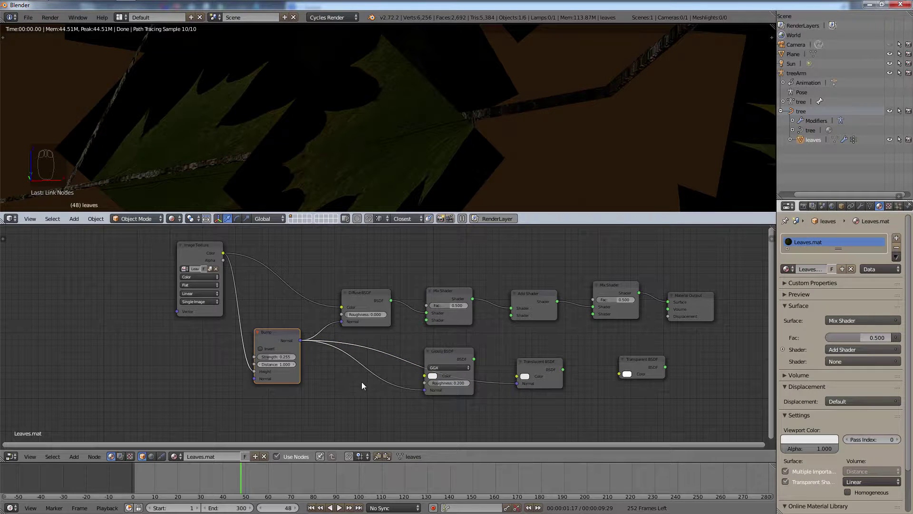
# Connect the Transparent BSDF to the second Shader input of the last Mix Shader and place it below the Add Shader.
pyautogui.scroll(-12, 636, 153)
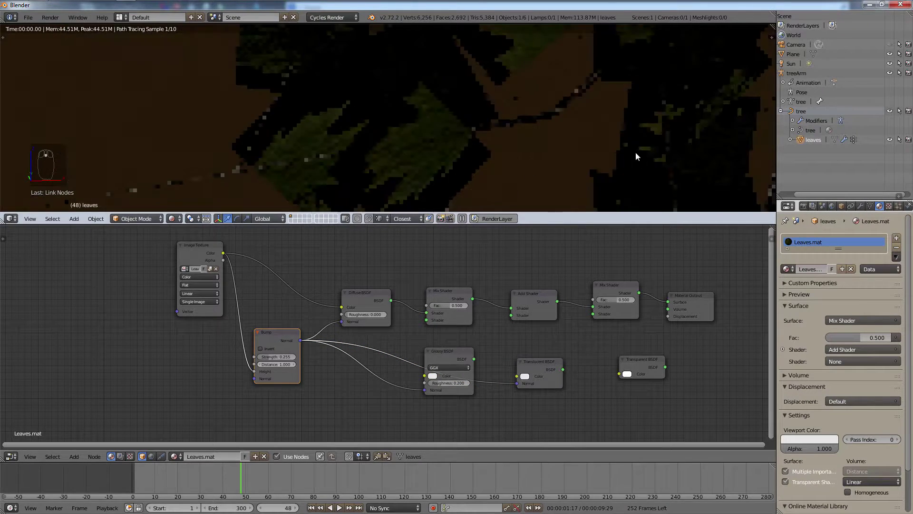
pyautogui.keyDown('shift'); pyautogui.moveTo(649, 139); pyautogui.dragTo(447, 147, button='middle'); pyautogui.keyUp('shift')
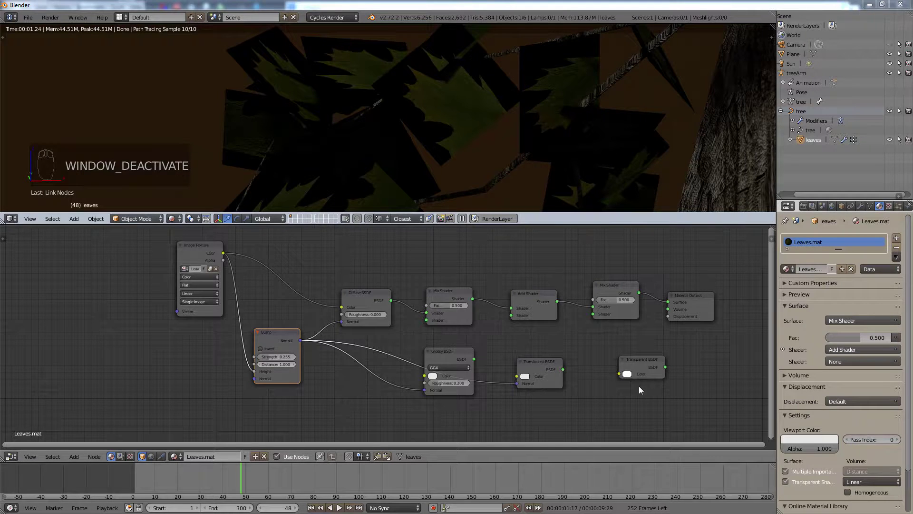
pyautogui.moveTo(638, 361); pyautogui.dragTo(594, 315)
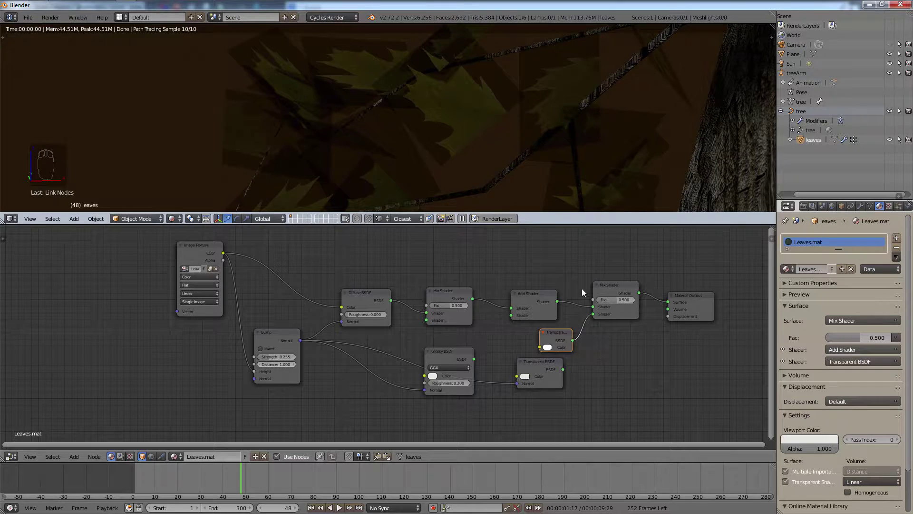
# Link the Image Texture's Alpha to the last Mix Shader's Fac and reorder its shader inputs to Transparent BSDF first, Add Shader second.
pyautogui.moveTo(600, 299); pyautogui.dragTo(642, 300)
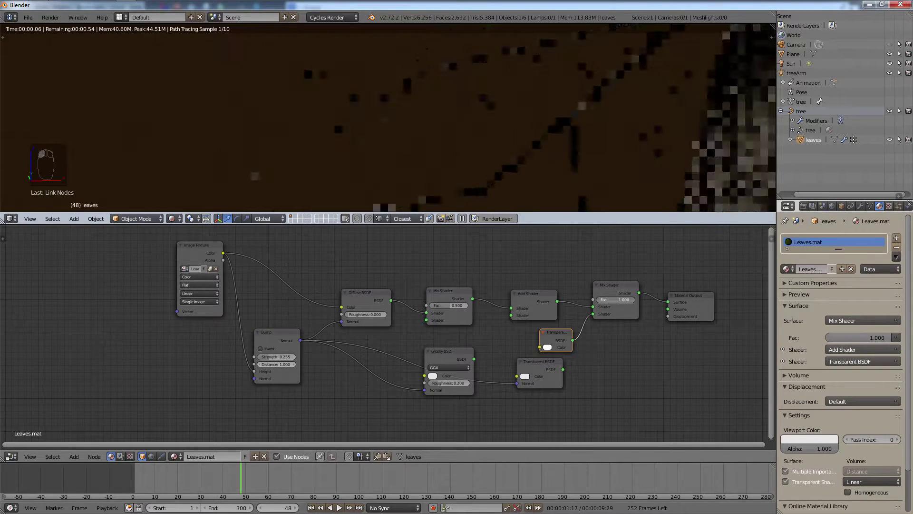
pyautogui.rightClick(637, 300)
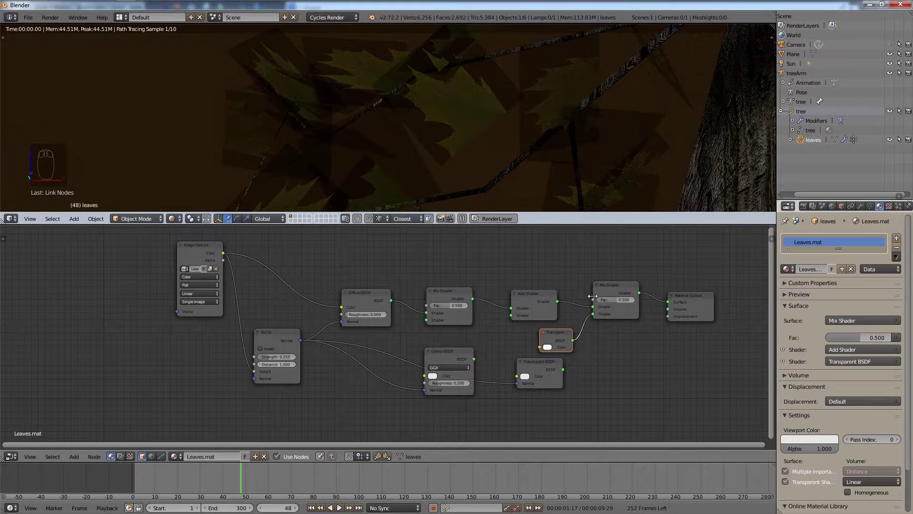
pyautogui.moveTo(592, 300); pyautogui.dragTo(227, 259)
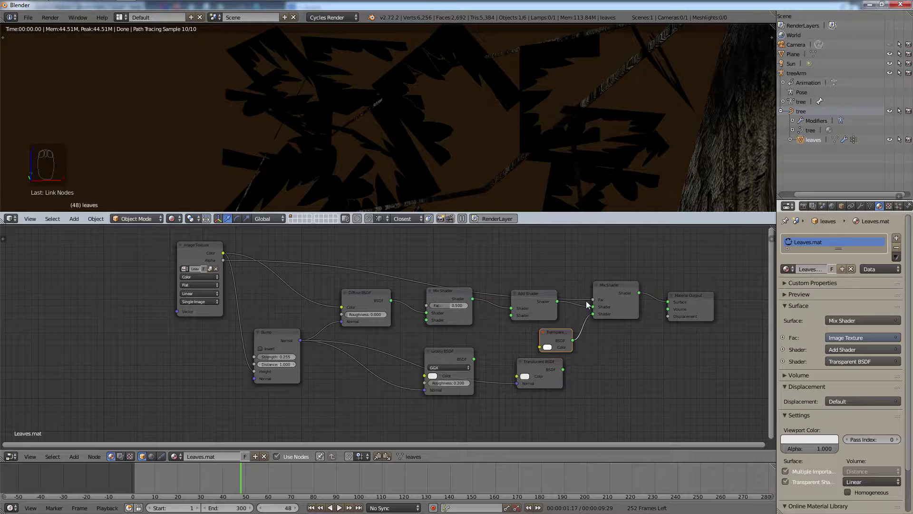
pyautogui.moveTo(587, 305)
pyautogui.keyDown('ctrl'); pyautogui.mouseDown(button='right')
pyautogui.moveTo(590, 333)
pyautogui.moveTo(573, 312)
pyautogui.mouseUp(button='right'); pyautogui.keyUp('ctrl')
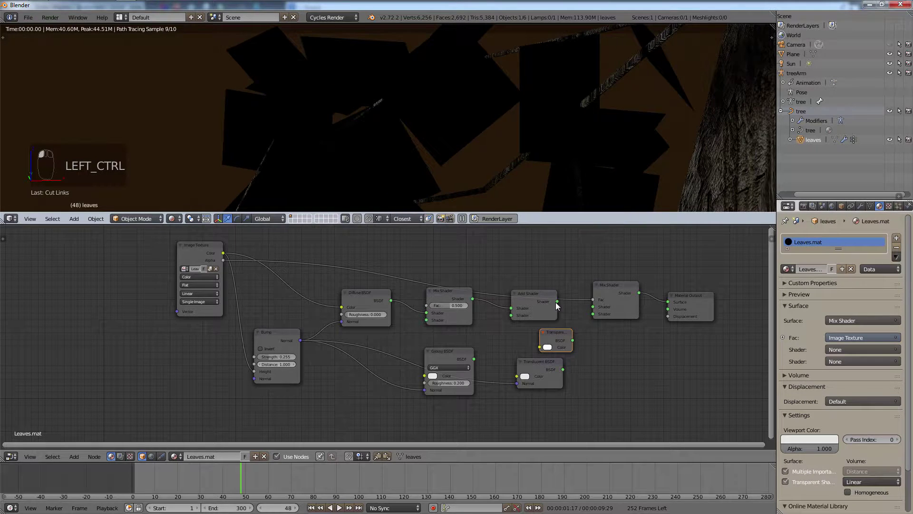
pyautogui.moveTo(558, 302); pyautogui.dragTo(592, 307)
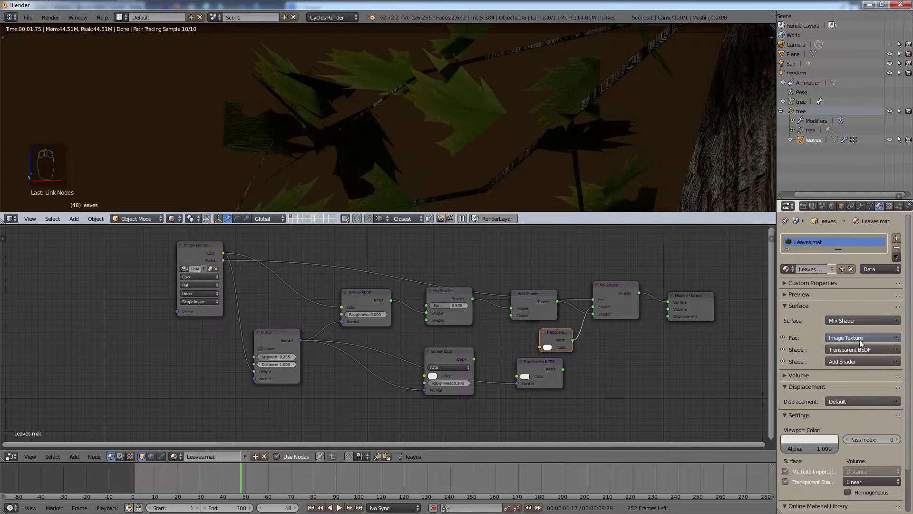
# Move the Glossy BSDF node just below and beside the Bump node and the Translucent BSDF below the first Mix Shader.
pyautogui.moveTo(442, 358); pyautogui.dragTo(332, 377)
pyautogui.moveTo(534, 361); pyautogui.dragTo(426, 347)
pyautogui.scroll(-10, 563, 95)
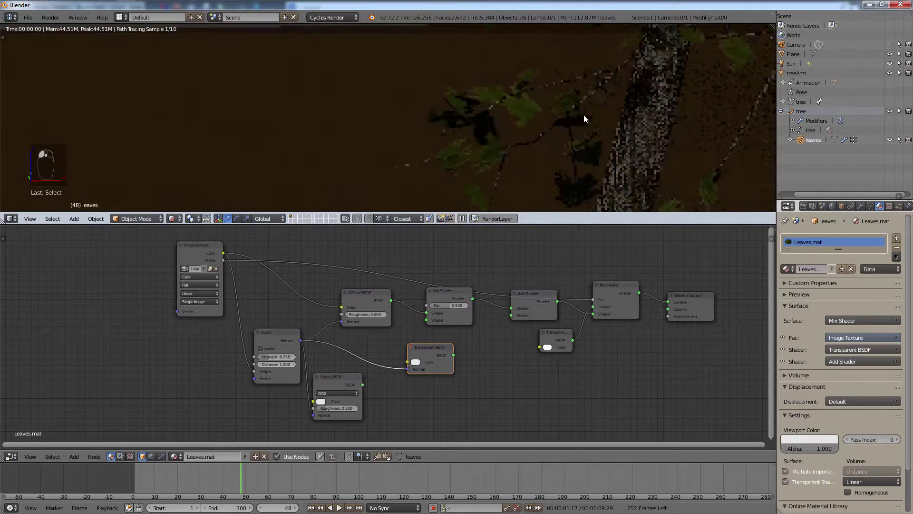
pyautogui.keyDown('shift'); pyautogui.moveTo(635, 116); pyautogui.dragTo(532, 187, button='middle'); pyautogui.keyUp('shift')
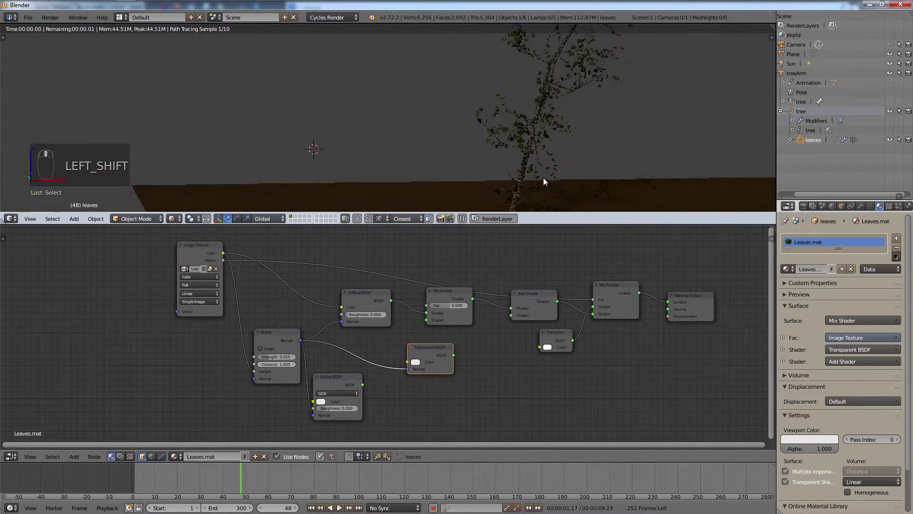
pyautogui.scroll(5, 510, 116)
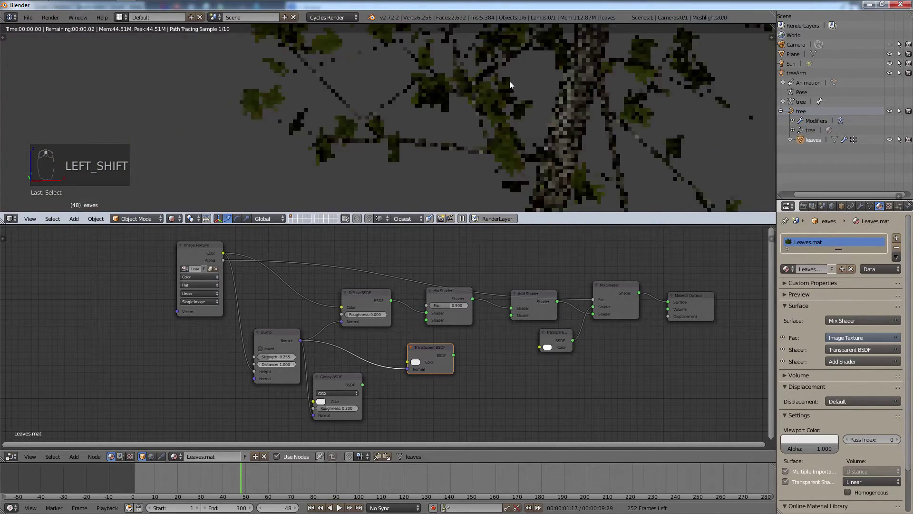
pyautogui.scroll(4, 509, 81)
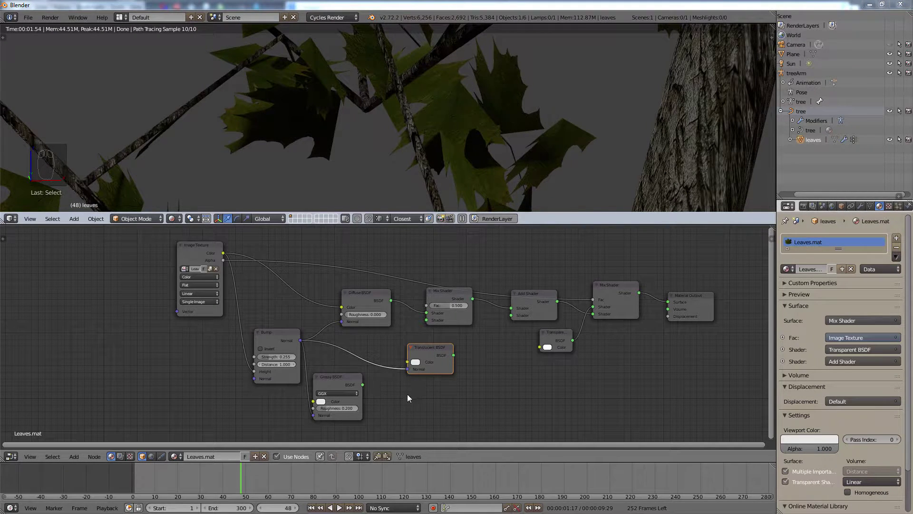
# Connect the Translucent BSDF to the Add Shader's second Shader input and the Image Texture's Color to the Translucent BSDF's Color.
pyautogui.moveTo(432, 350); pyautogui.dragTo(509, 317)
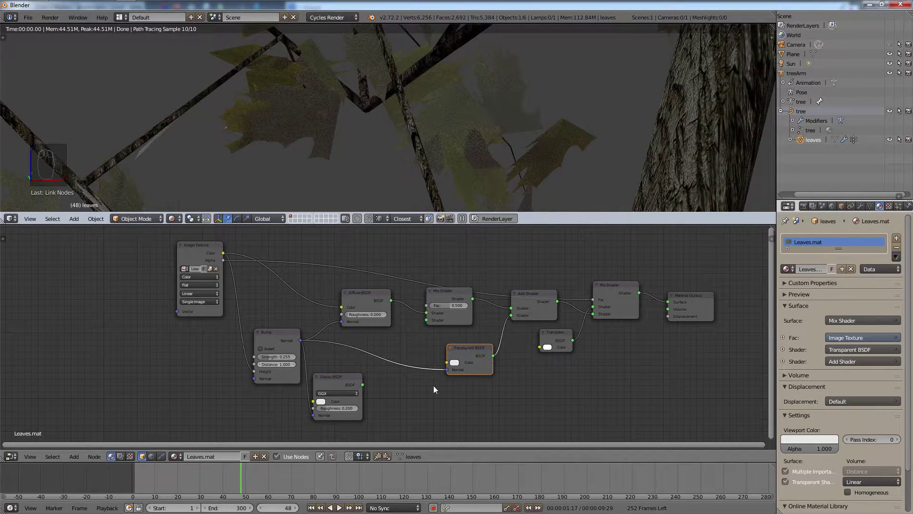
pyautogui.moveTo(446, 361); pyautogui.dragTo(222, 253)
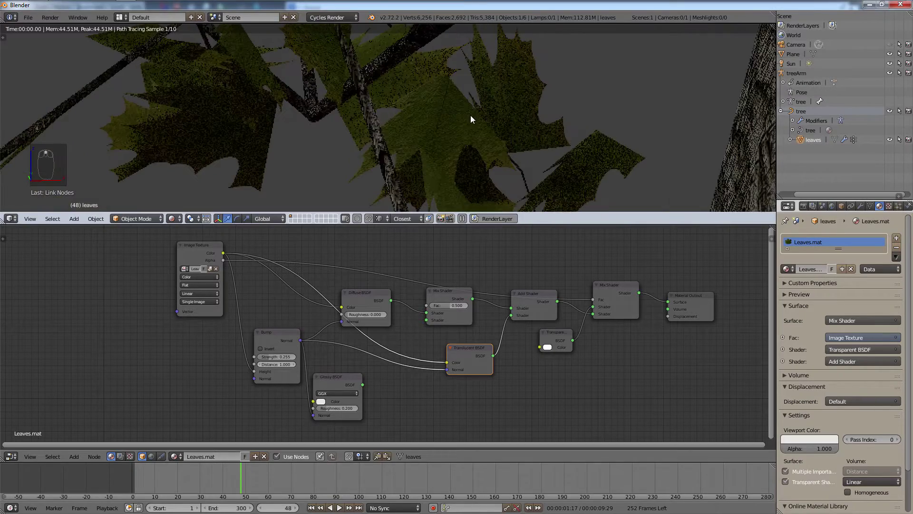
pyautogui.keyDown('shift'); pyautogui.moveTo(352, 111); pyautogui.dragTo(412, 137, button='middle'); pyautogui.keyUp('shift')
pyautogui.scroll(4, 418, 143)
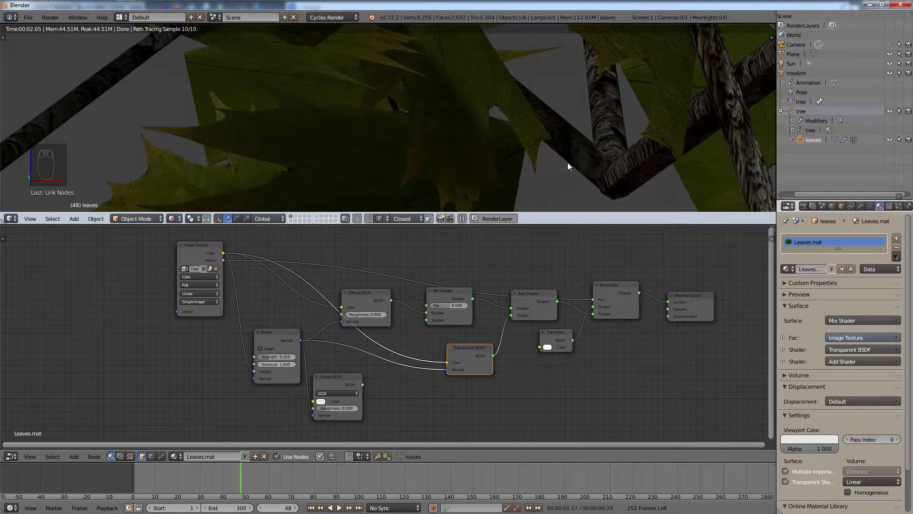
pyautogui.scroll(-3, 571, 166)
pyautogui.scroll(-1, 593, 401)
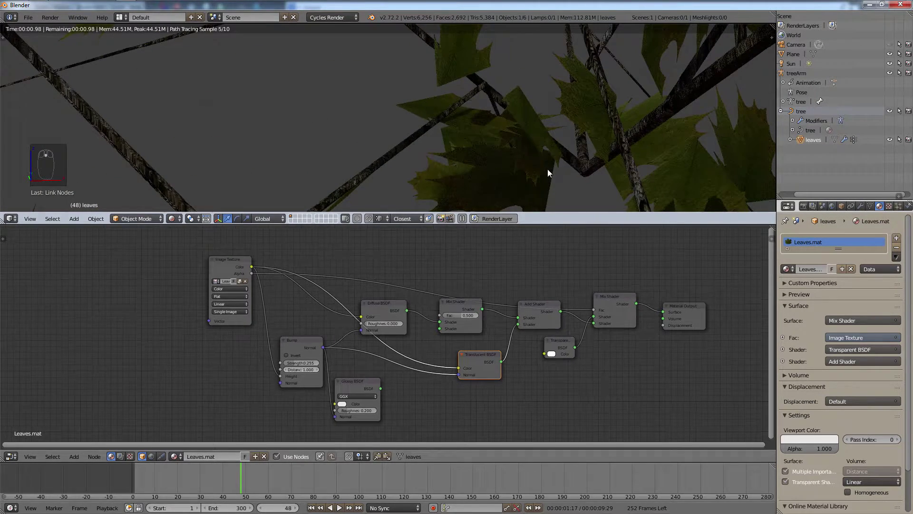
pyautogui.scroll(-2, 547, 170)
pyautogui.keyDown('shift'); pyautogui.moveTo(561, 394); pyautogui.dragTo(607, 395, button='middle'); pyautogui.keyUp('shift')
pyautogui.keyDown('shift'); pyautogui.moveTo(614, 159); pyautogui.dragTo(415, 164, button='middle'); pyautogui.keyUp('shift')
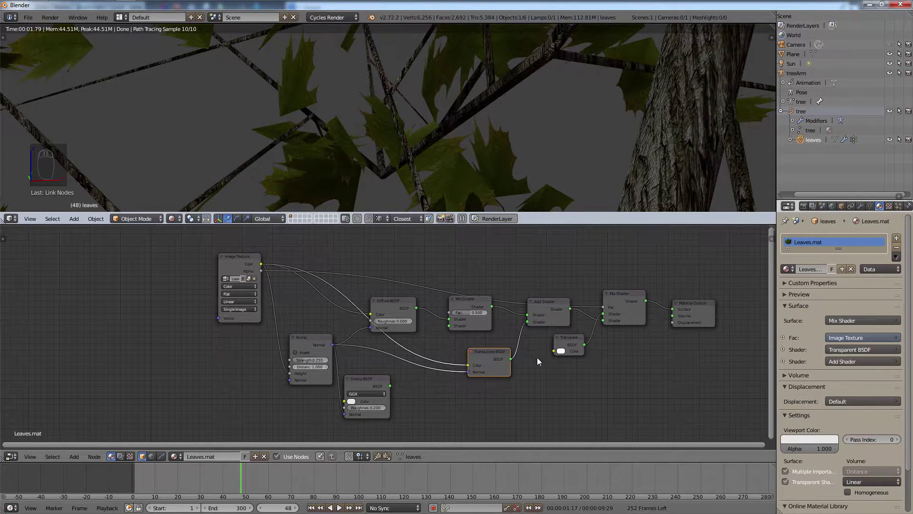
# Cut the link between the Translucent BSDF and the Add Shader, and link the two nodes again.
pyautogui.press('ctrl')
pyautogui.keyDown('ctrl'); pyautogui.moveTo(516, 330); pyautogui.dragTo(527, 348, button='right'); pyautogui.keyUp('ctrl')
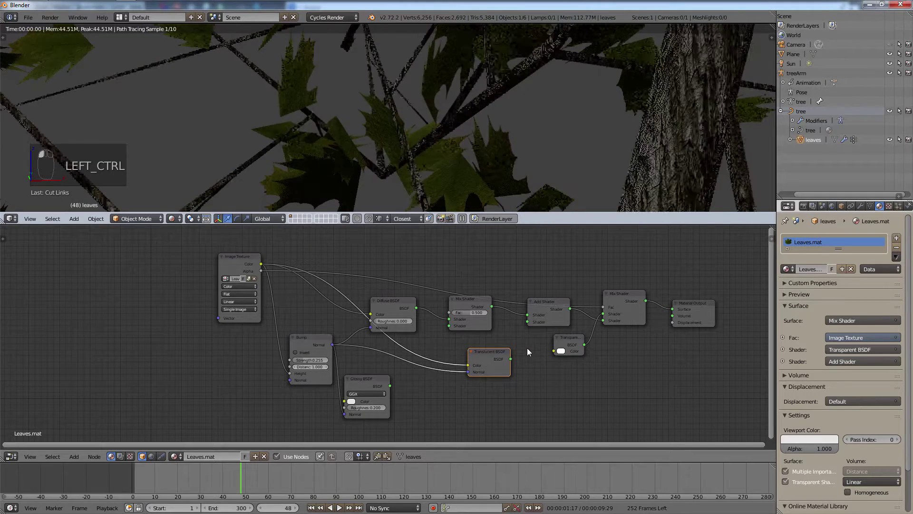
pyautogui.moveTo(511, 358); pyautogui.dragTo(528, 320)
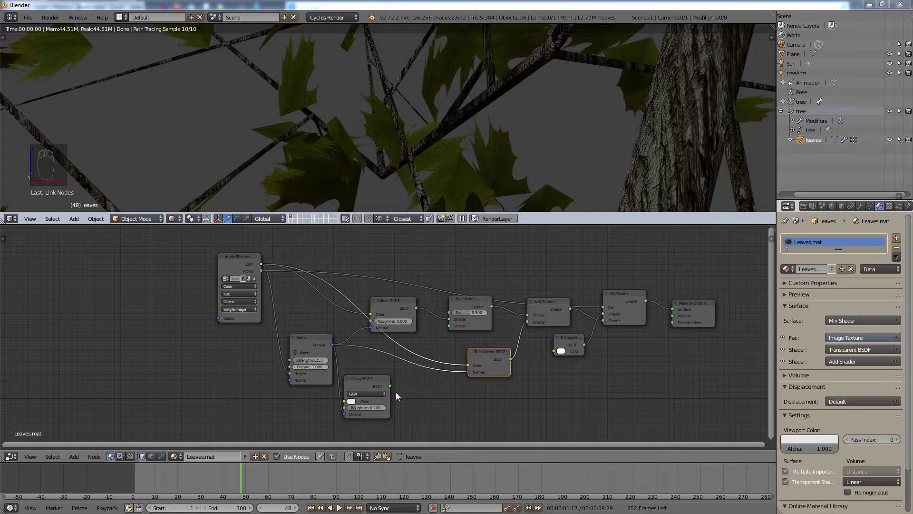
# Set the Glossy BSDF's Color to pure white and connect its output to the second Shader input of the first Mix Shader.
pyautogui.moveTo(368, 380); pyautogui.dragTo(381, 377)
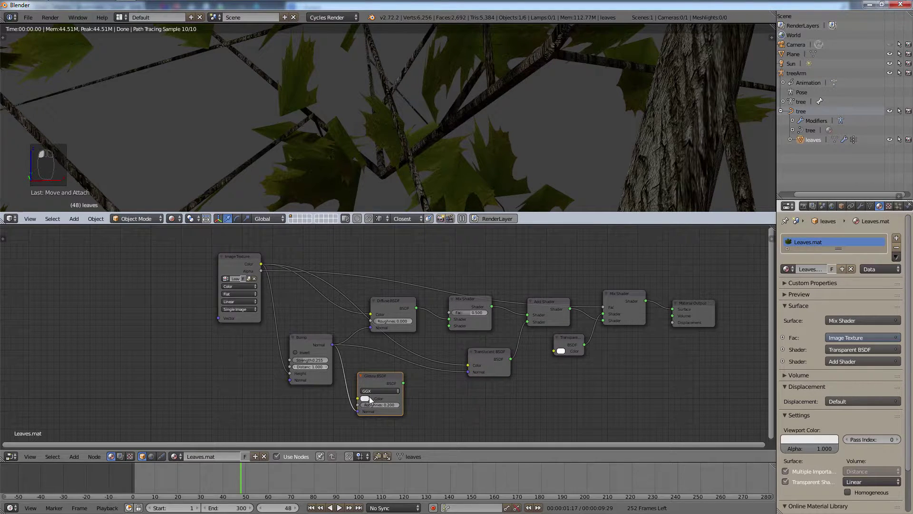
pyautogui.click(365, 399)
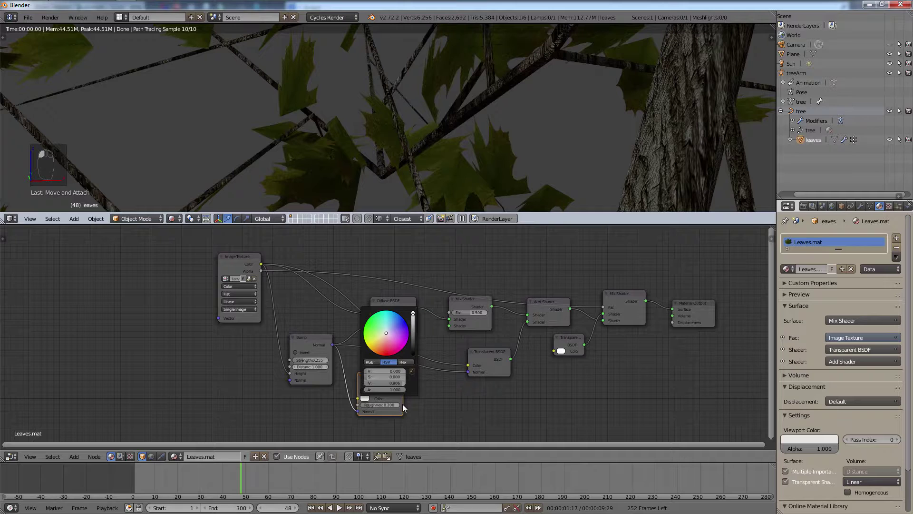
pyautogui.click(373, 398)
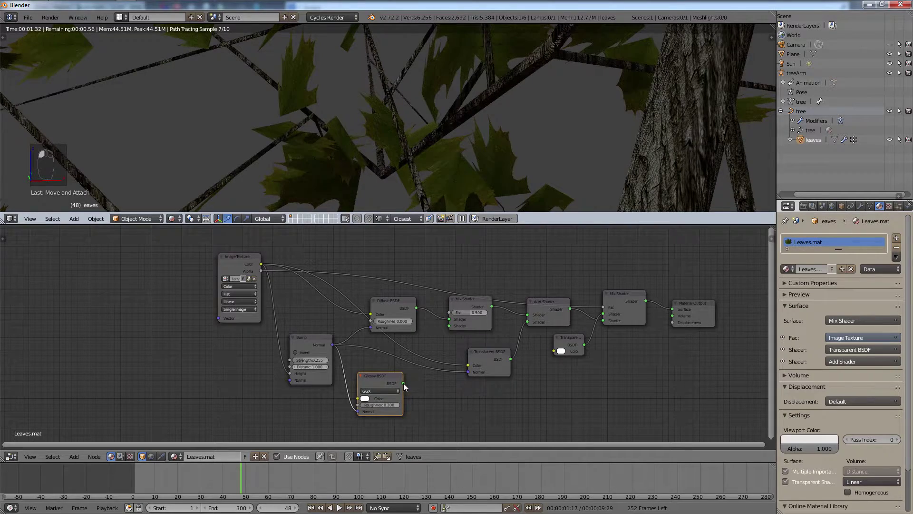
pyautogui.moveTo(404, 382); pyautogui.dragTo(449, 325)
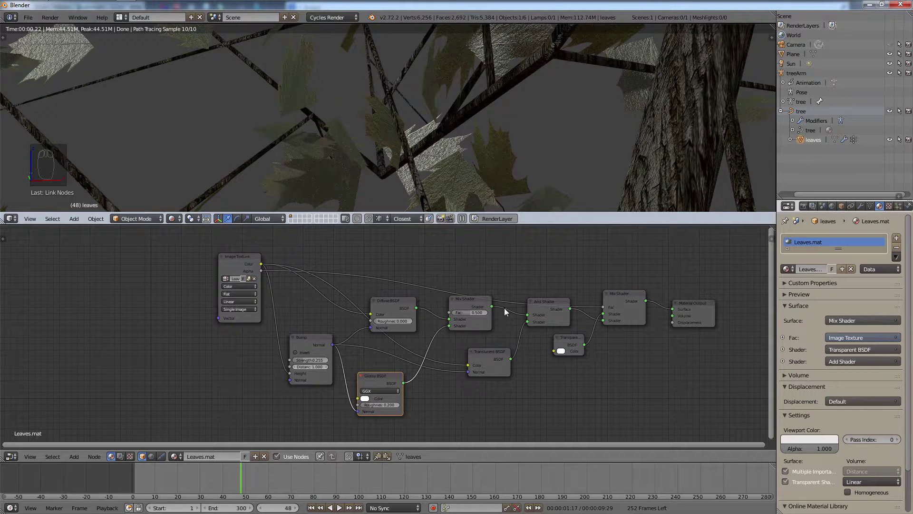
# Try the first Mix Shader's Fac at 0.000 and 1.000 to compare the diffuse and glossy looks.
pyautogui.moveTo(470, 312); pyautogui.dragTo(444, 313)
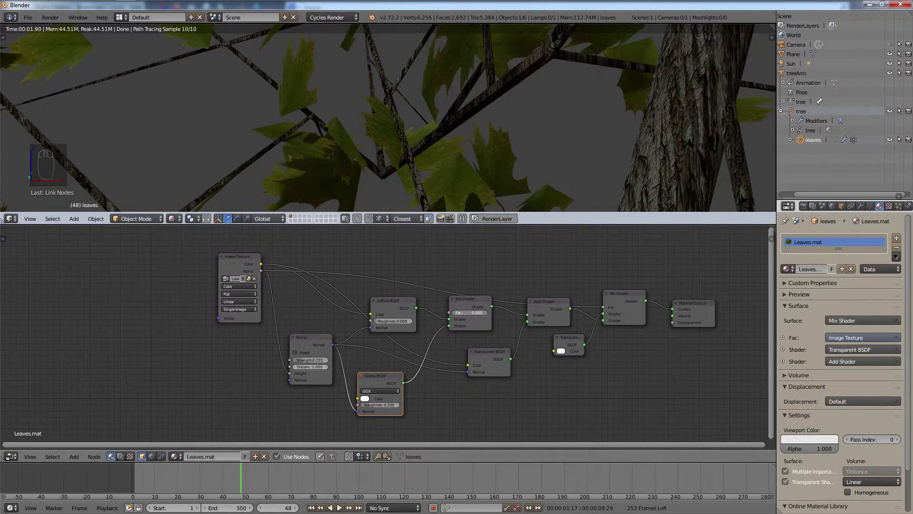
pyautogui.moveTo(459, 313); pyautogui.dragTo(492, 312)
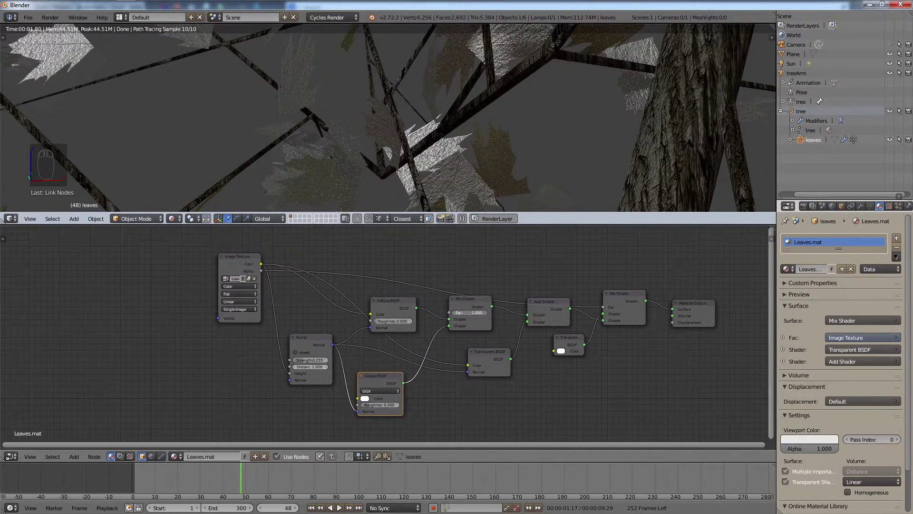
pyautogui.moveTo(490, 314); pyautogui.dragTo(467, 313)
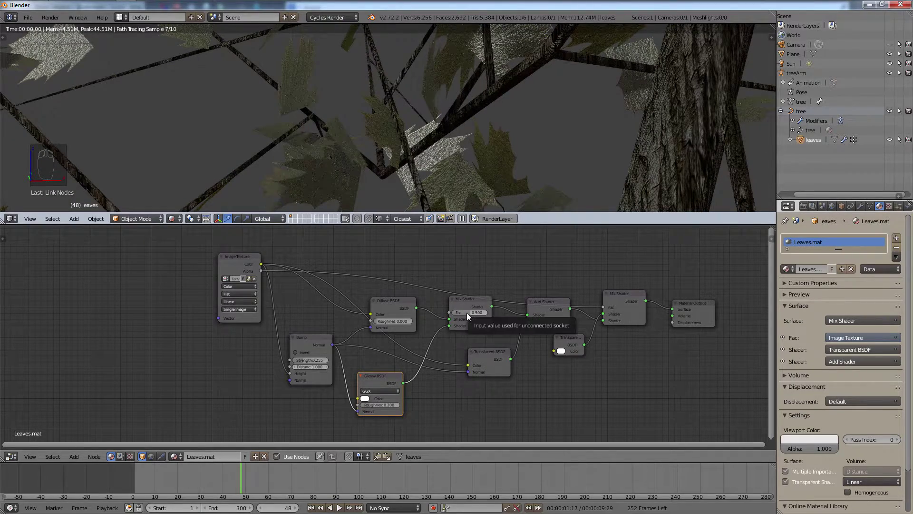
# Set the Fac of the first Mix Shader, between Diffuse and Glossy, to 0.2.
pyautogui.click(467, 313)
pyautogui.write('0')
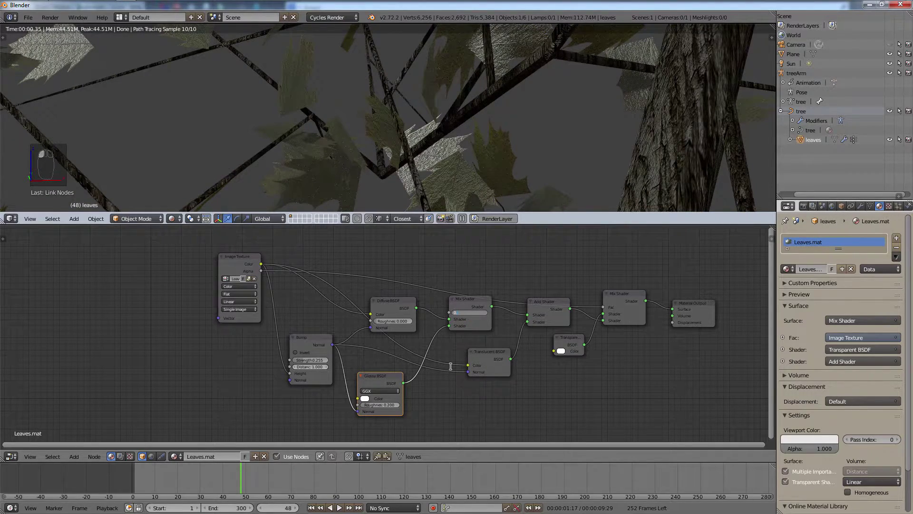
pyautogui.write('.2')
pyautogui.press('Return')
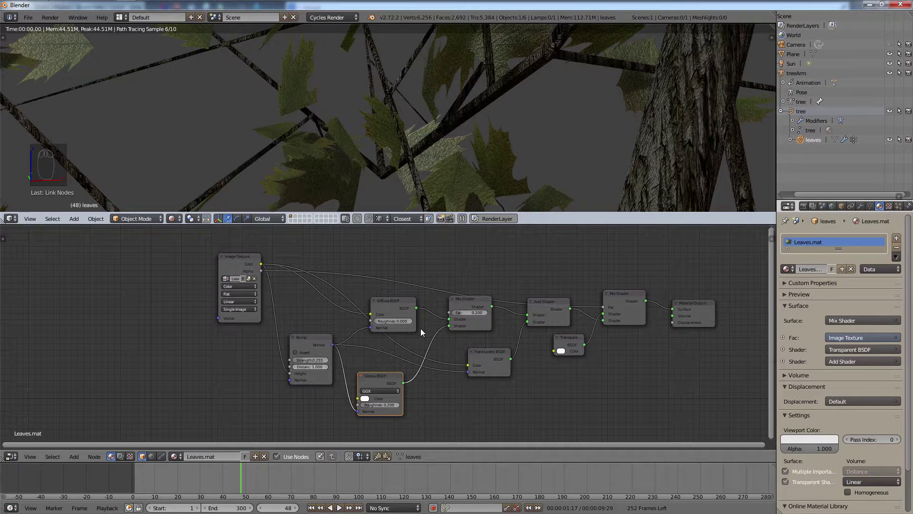
# Test black as the Glossy BSDF's Color and settle on a light grey.
pyautogui.click(367, 399)
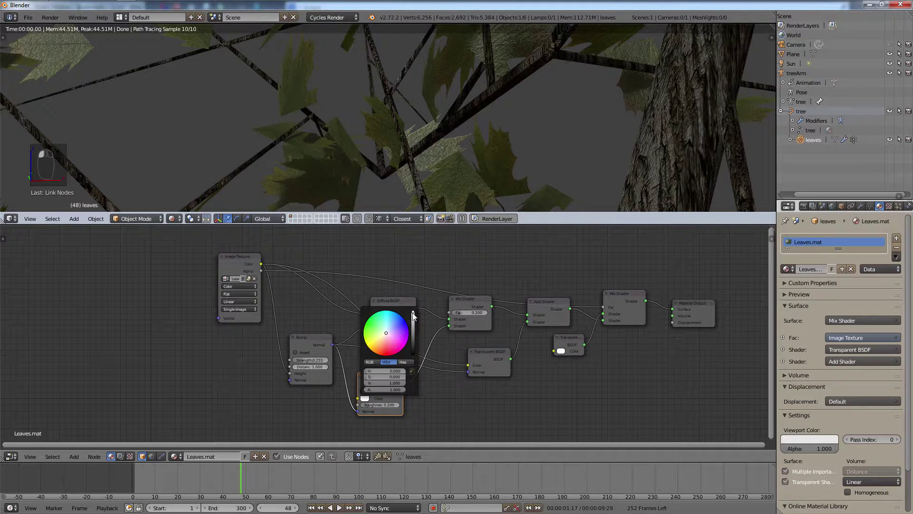
pyautogui.moveTo(413, 316); pyautogui.dragTo(413, 354)
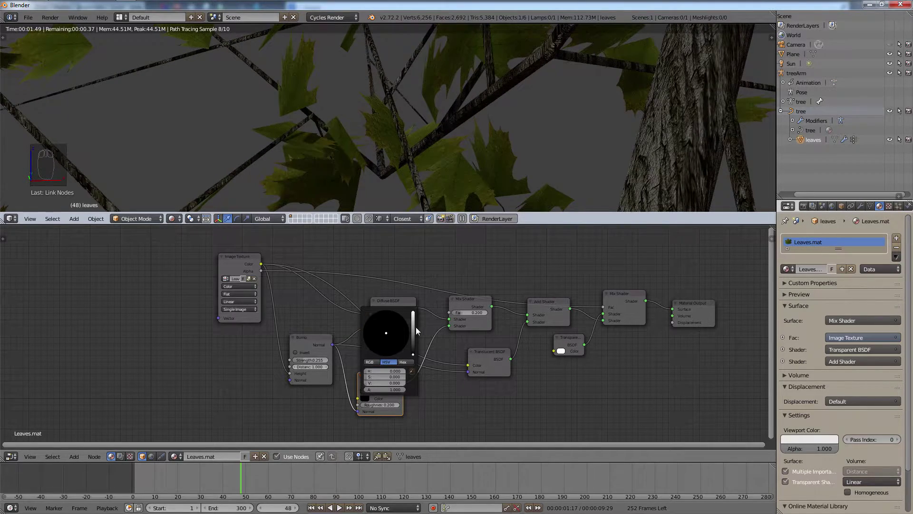
pyautogui.moveTo(413, 329); pyautogui.dragTo(412, 318)
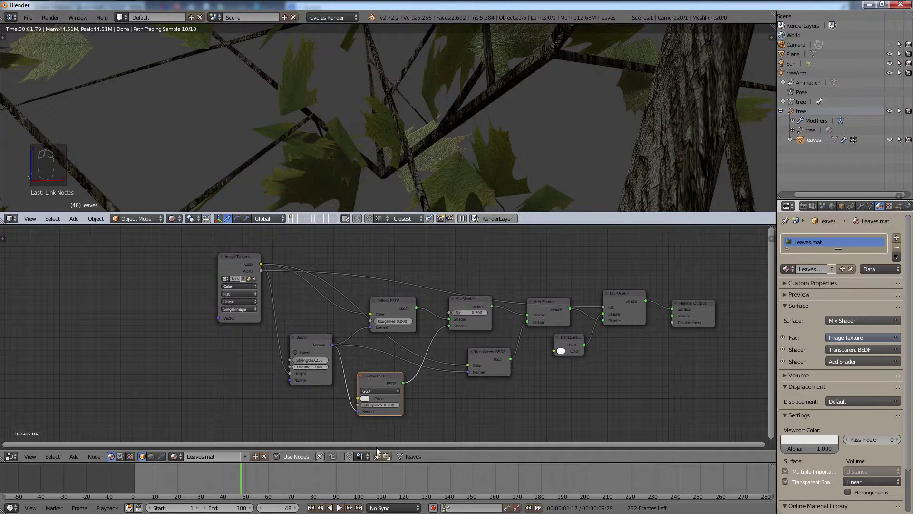
# Try the Glossy BSDF's Roughness at 1.000, 0.000 and 0.042, and settle on 0.350.
pyautogui.moveTo(139, 90); pyautogui.dragTo(72, 37, button='middle')
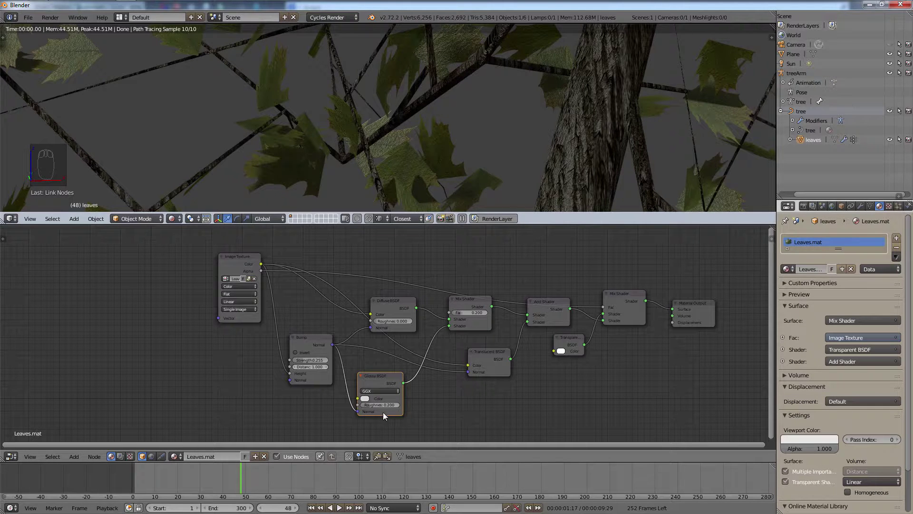
pyautogui.moveTo(372, 406); pyautogui.dragTo(411, 406)
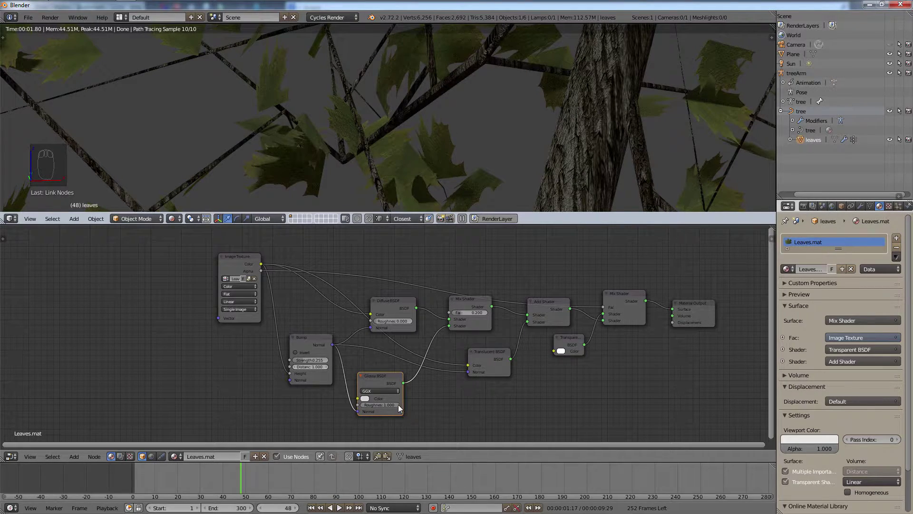
pyautogui.moveTo(398, 405); pyautogui.dragTo(351, 406)
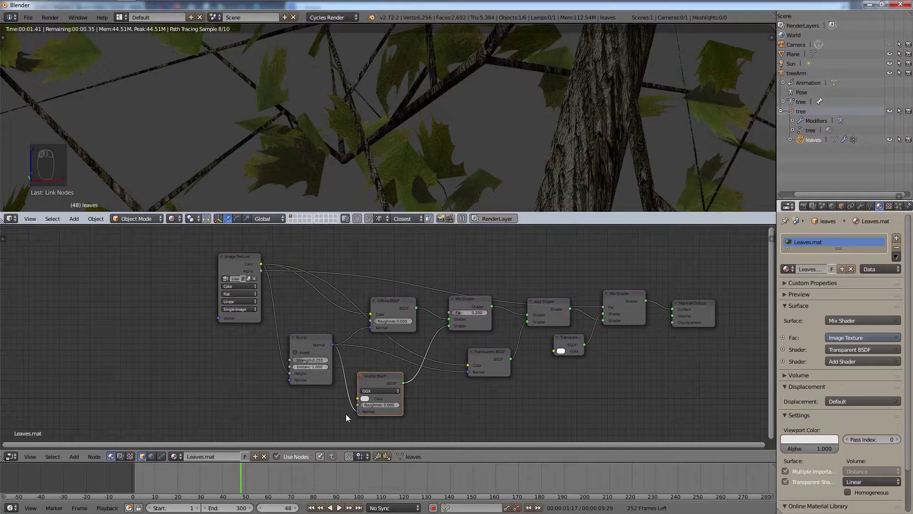
pyautogui.moveTo(367, 404); pyautogui.dragTo(414, 404)
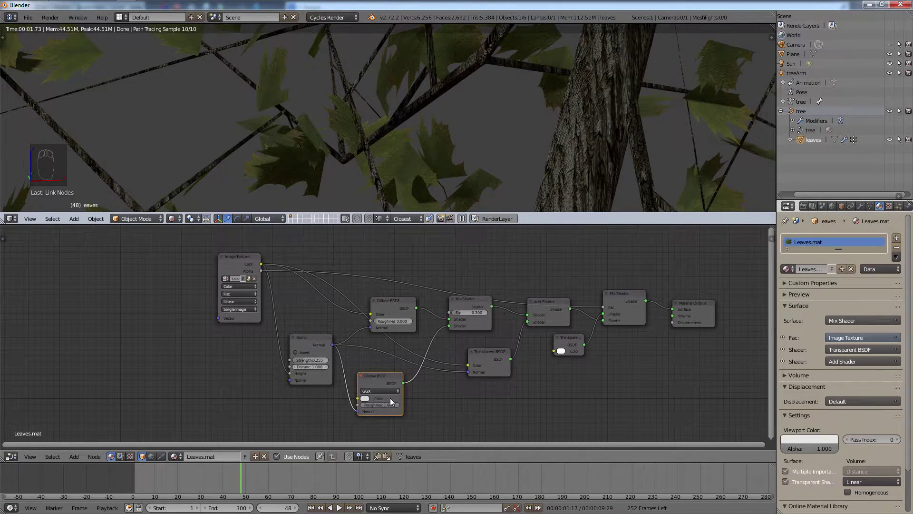
pyautogui.moveTo(390, 404); pyautogui.dragTo(364, 404)
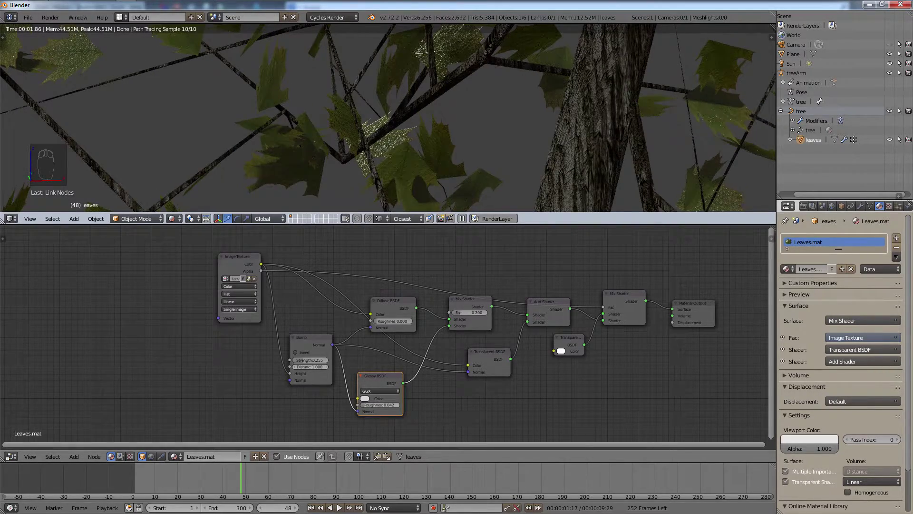
pyautogui.moveTo(376, 405); pyautogui.dragTo(391, 405)
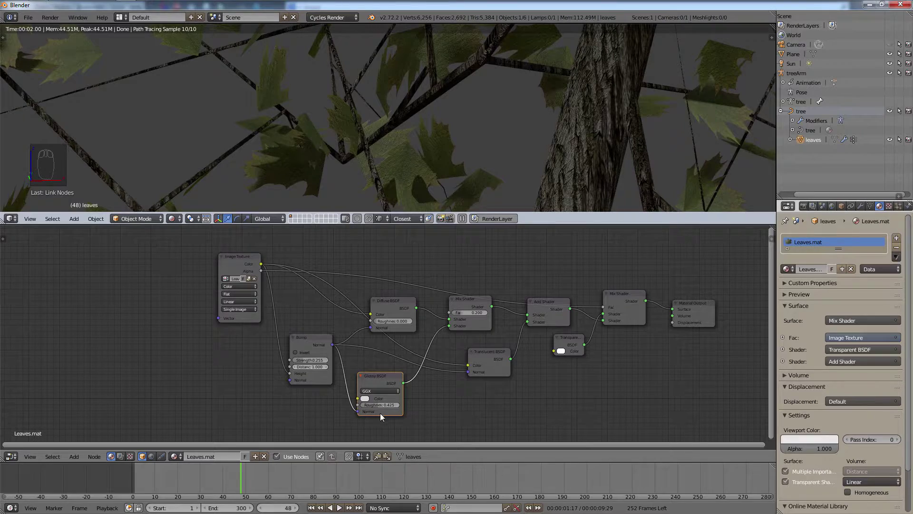
pyautogui.moveTo(380, 408); pyautogui.dragTo(378, 407)
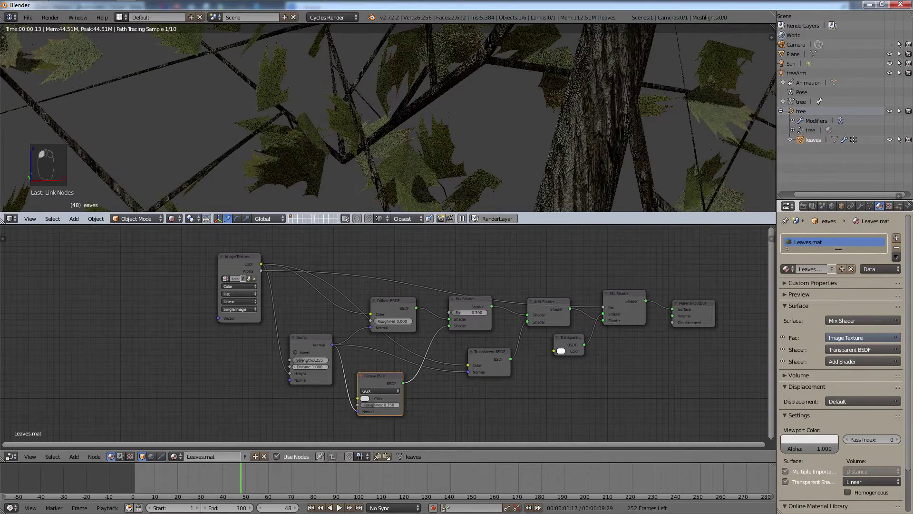
# Set the Glossy BSDF's Roughness to 0.450.
pyautogui.click(378, 408)
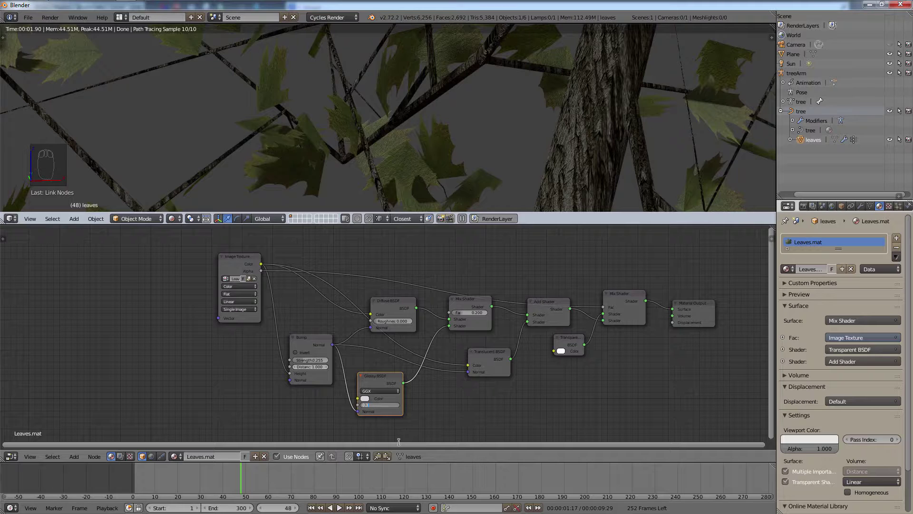
pyautogui.press('BackSpace')
pyautogui.write('450')
pyautogui.press('Return')
# Set the Fac of the first Mix Shader, between Diffuse and Glossy, to 0.010.
pyautogui.moveTo(461, 312); pyautogui.dragTo(482, 314)
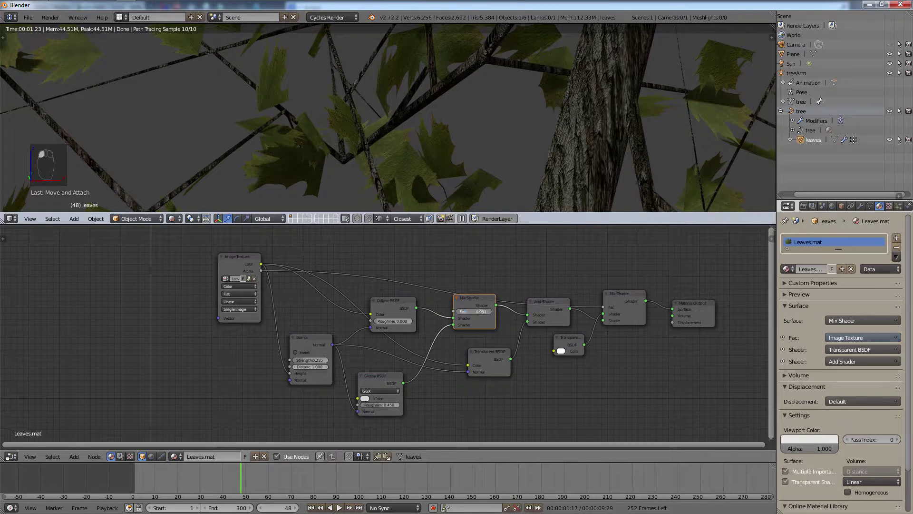
pyautogui.press('BackSpace')
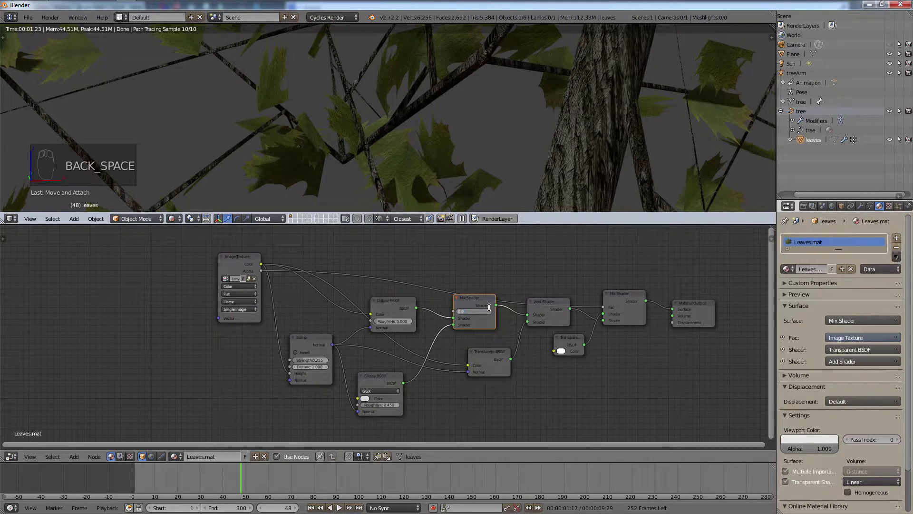
pyautogui.press('Return')
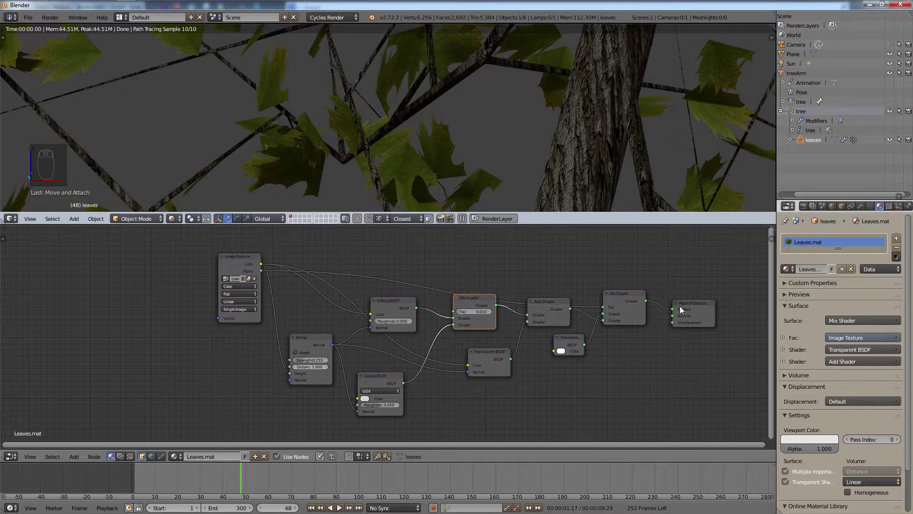
# Spread the Material Output, final Mix Shader, Add Shader, first Mix Shader and Diffuse BSDF nodes further apart.
pyautogui.moveTo(700, 300); pyautogui.dragTo(737, 293)
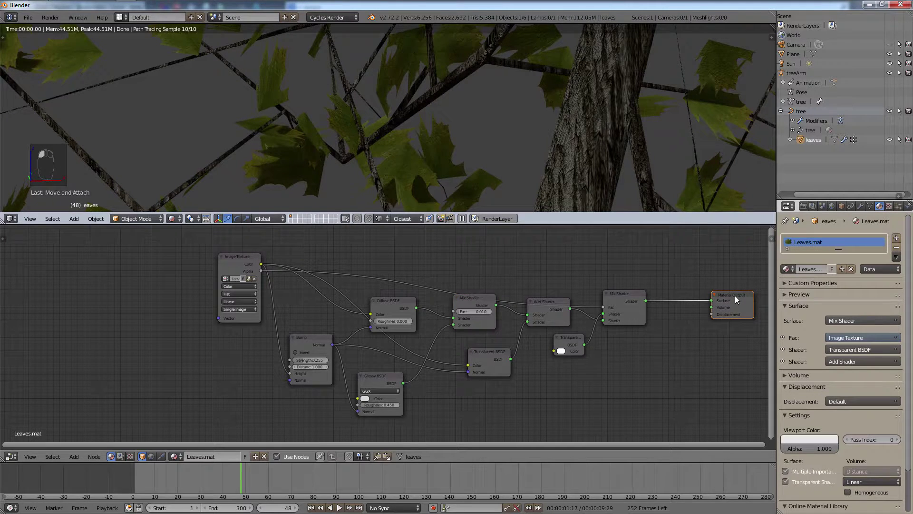
pyautogui.moveTo(617, 297); pyautogui.dragTo(643, 298)
pyautogui.click(643, 297)
pyautogui.moveTo(548, 307); pyautogui.dragTo(570, 305)
pyautogui.moveTo(476, 304); pyautogui.dragTo(476, 309)
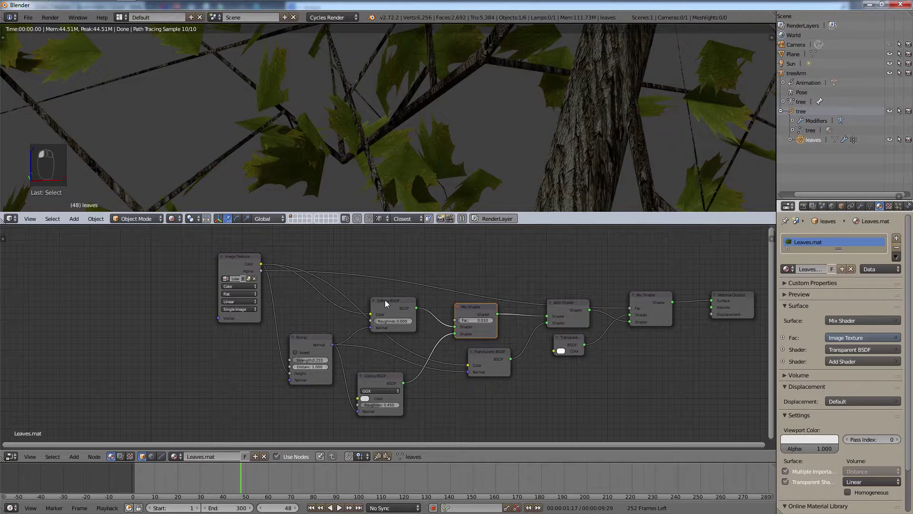
pyautogui.moveTo(385, 300)
pyautogui.mouseDown()
pyautogui.moveTo(410, 304)
pyautogui.moveTo(401, 298)
pyautogui.mouseUp()
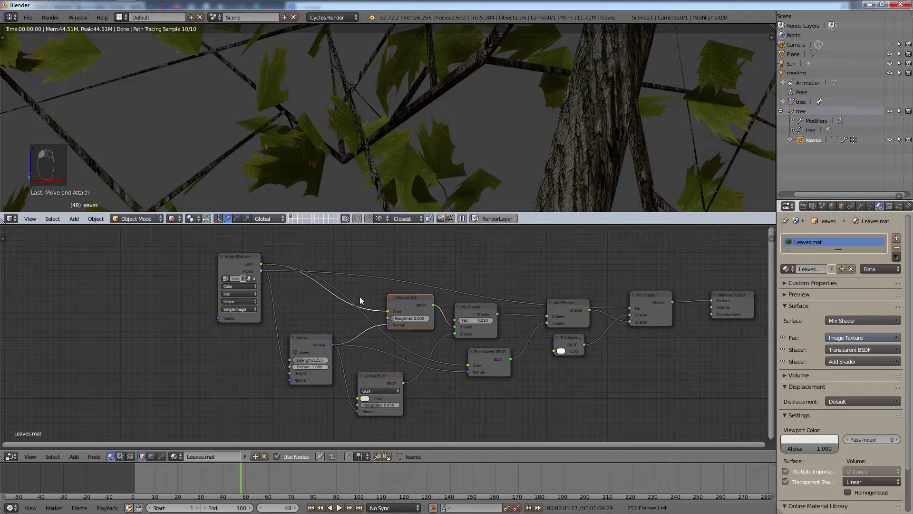
# Move the Image Texture, Bump, Glossy BSDF and Diffuse BSDF nodes well away from the mixing nodes at the start of the tree.
pyautogui.moveTo(242, 258); pyautogui.dragTo(63, 245)
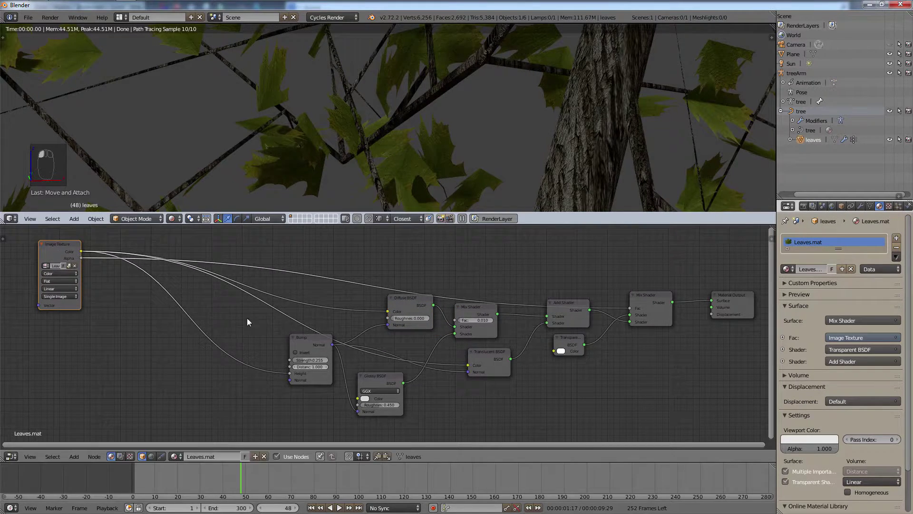
pyautogui.click(321, 340)
pyautogui.moveTo(315, 338); pyautogui.dragTo(175, 365)
pyautogui.moveTo(384, 381); pyautogui.dragTo(311, 388)
pyautogui.moveTo(412, 300); pyautogui.dragTo(207, 299)
pyautogui.moveTo(170, 370); pyautogui.dragTo(131, 372)
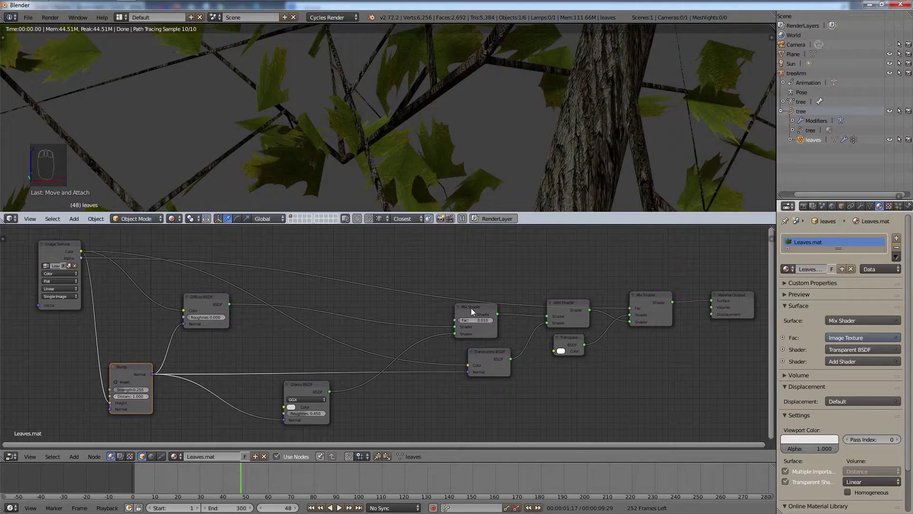
# Rearrange the first Mix Shader, Translucent, Add Shader and Transparent BSDF nodes, placing the Transparent BSDF above the Add Shader.
pyautogui.moveTo(471, 307); pyautogui.dragTo(366, 303)
pyautogui.moveTo(485, 354); pyautogui.dragTo(444, 349)
pyautogui.moveTo(569, 304); pyautogui.dragTo(518, 321)
pyautogui.moveTo(576, 342)
pyautogui.mouseDown()
pyautogui.moveTo(532, 268)
pyautogui.moveTo(537, 281)
pyautogui.moveTo(521, 301)
pyautogui.moveTo(538, 338)
pyautogui.moveTo(565, 343)
pyautogui.mouseUp()
pyautogui.click(514, 311)
pyautogui.moveTo(514, 311); pyautogui.dragTo(567, 319)
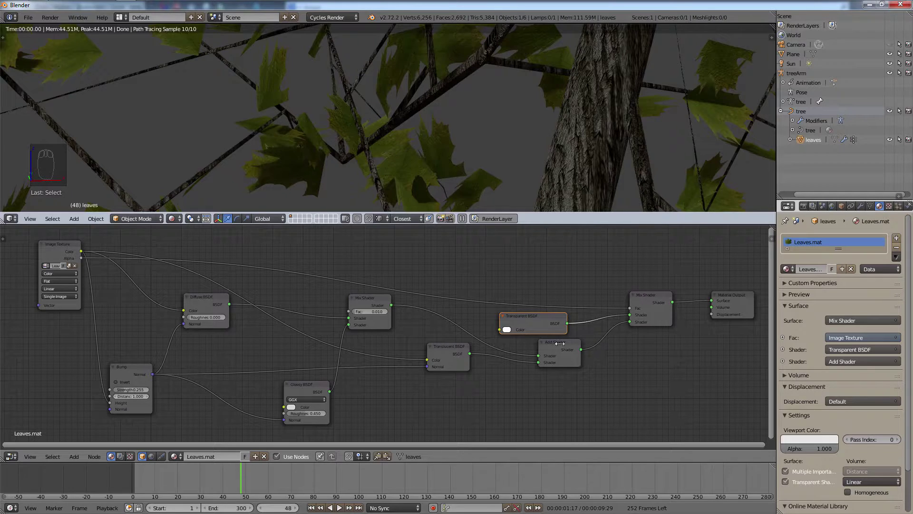
# Place the Transparent BSDF above the node chain and line up the Add Shader between the two Mix Shaders.
pyautogui.click(747, 298)
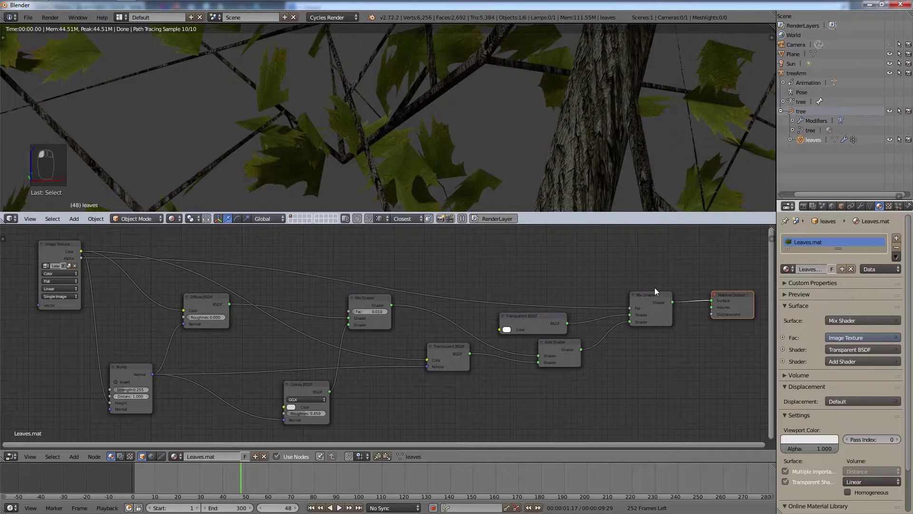
pyautogui.click(648, 301)
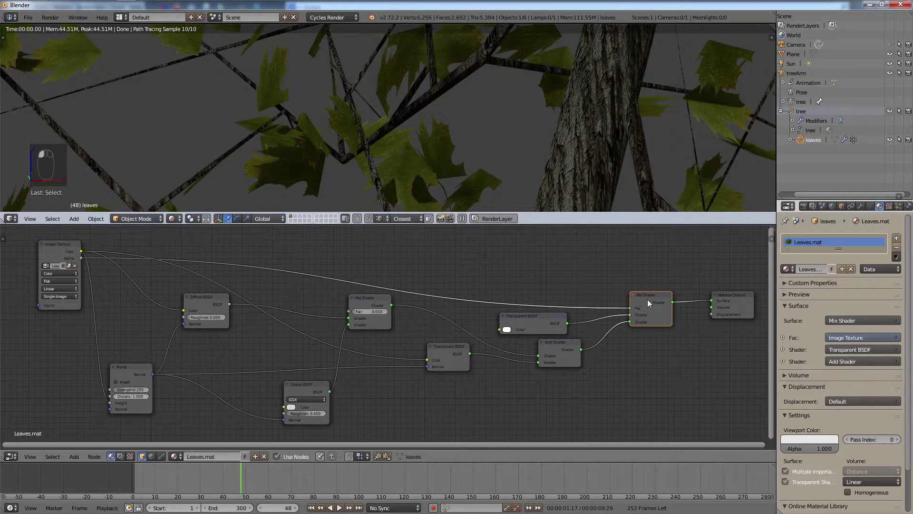
pyautogui.click(369, 304)
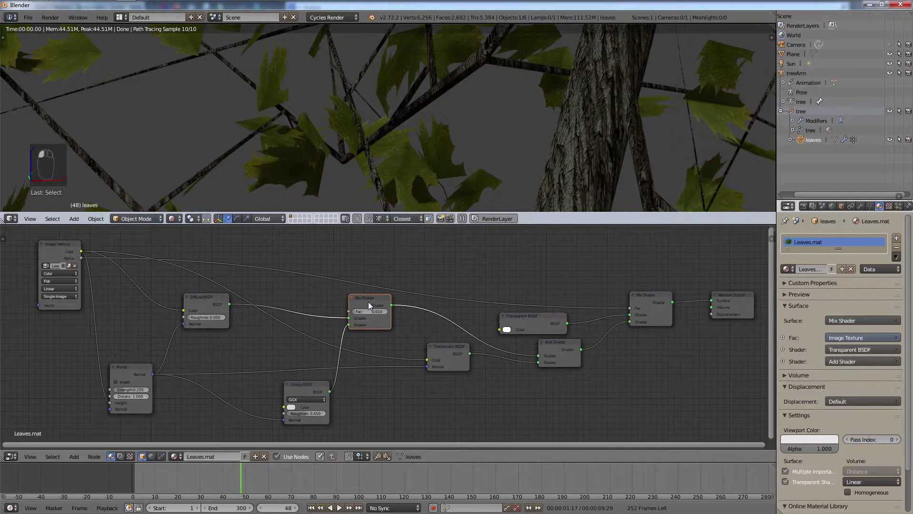
pyautogui.click(653, 297)
pyautogui.moveTo(537, 325); pyautogui.dragTo(571, 265)
pyautogui.moveTo(551, 349); pyautogui.dragTo(538, 316)
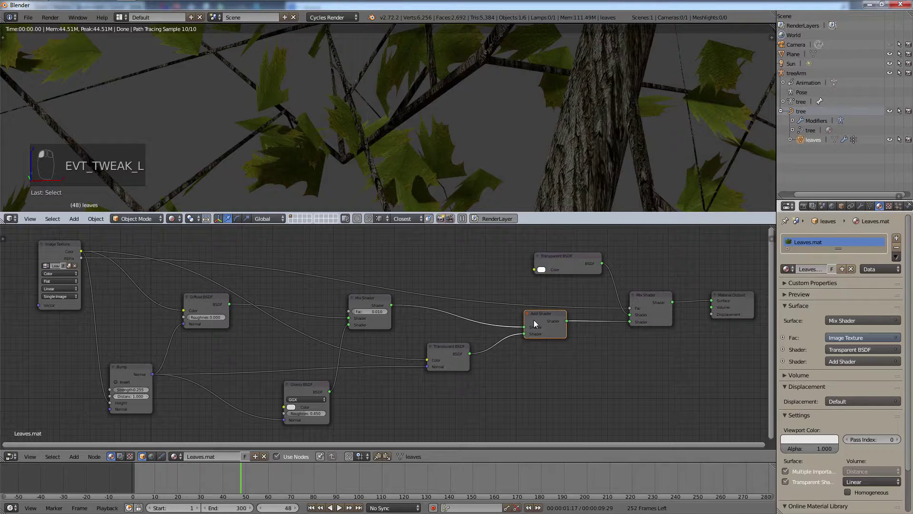
pyautogui.click(367, 303)
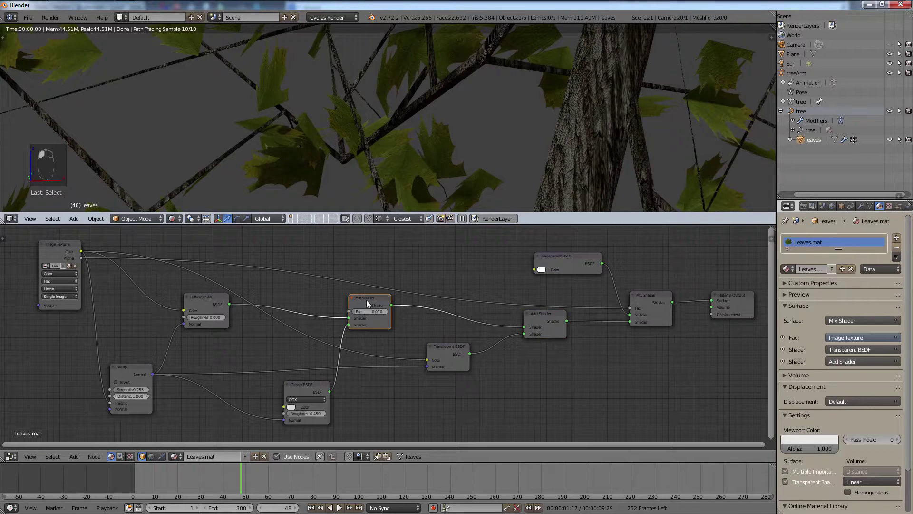
pyautogui.click(210, 304)
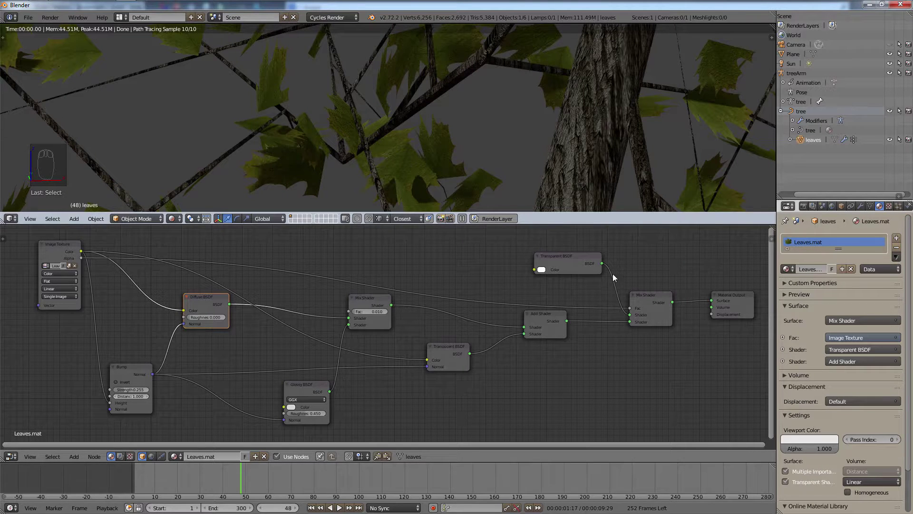
# Cut and restore the final Mix Shader's links from the Transparent BSDF and the leaf image's Alpha to compare the leaf cut-out.
pyautogui.moveTo(605, 282)
pyautogui.keyDown('ctrl'); pyautogui.mouseDown()
pyautogui.moveTo(629, 272)
pyautogui.moveTo(613, 264)
pyautogui.mouseUp(); pyautogui.keyUp('ctrl')
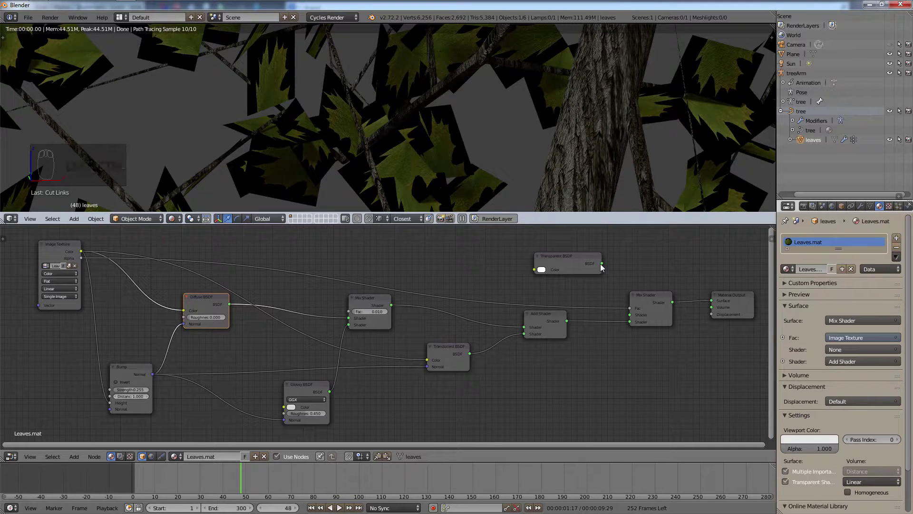
pyautogui.click(542, 270)
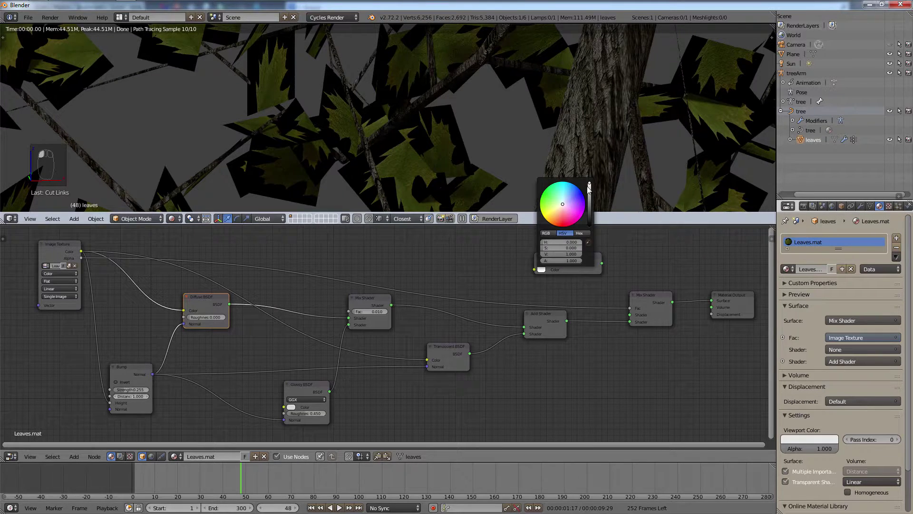
pyautogui.click(590, 184)
pyautogui.press('g')
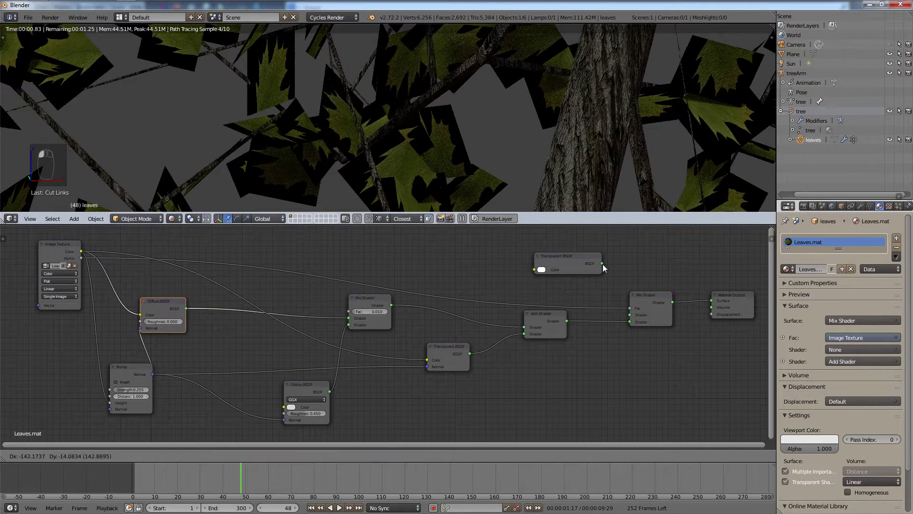
pyautogui.click(609, 263)
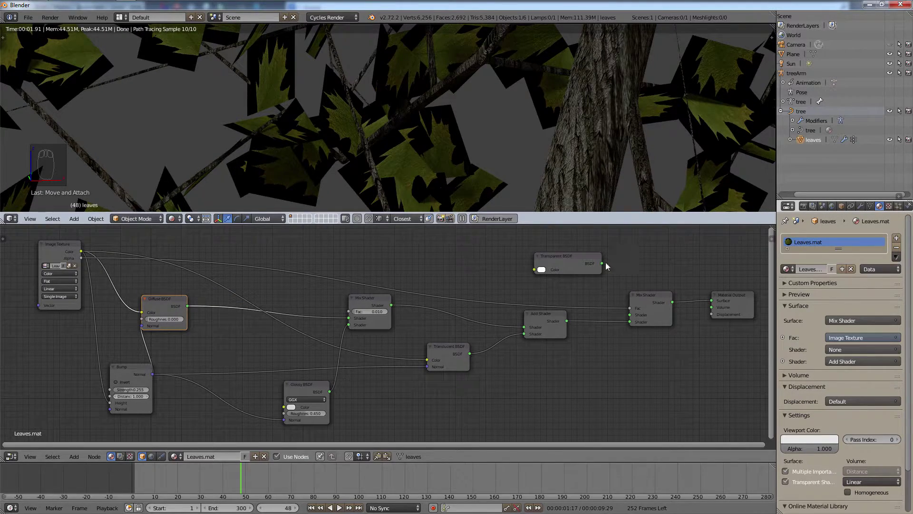
pyautogui.moveTo(601, 264); pyautogui.dragTo(636, 316)
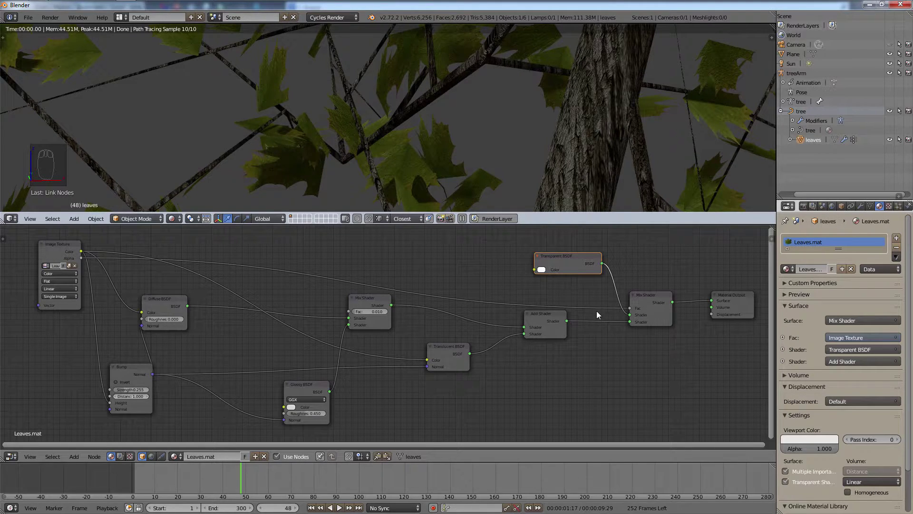
pyautogui.keyDown('ctrl'); pyautogui.moveTo(597, 309); pyautogui.dragTo(600, 289, button='right'); pyautogui.keyUp('ctrl')
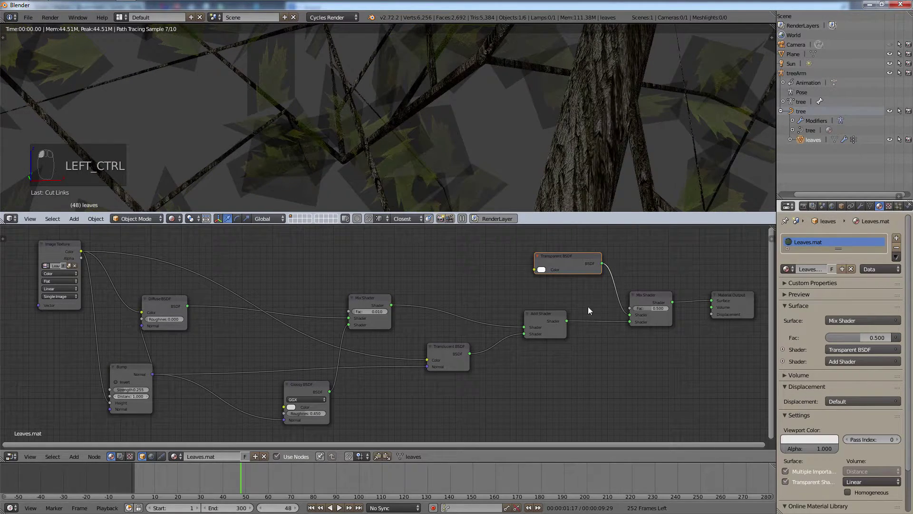
pyautogui.moveTo(630, 309); pyautogui.dragTo(83, 255)
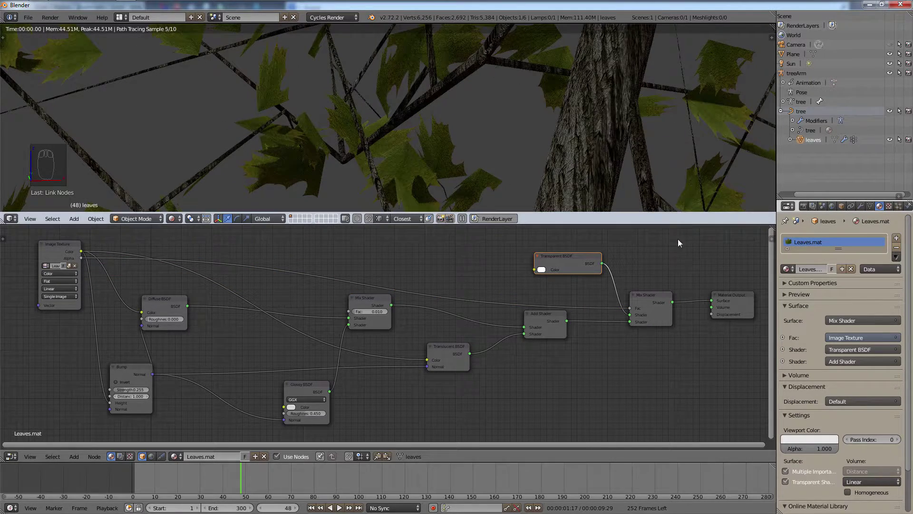
# Swap the final Mix Shader's inputs, linking the Add Shader to the first Shader socket and the Transparent BSDF to the second.
pyautogui.keyDown('ctrl'); pyautogui.moveTo(610, 294); pyautogui.dragTo(611, 293); pyautogui.keyUp('ctrl')
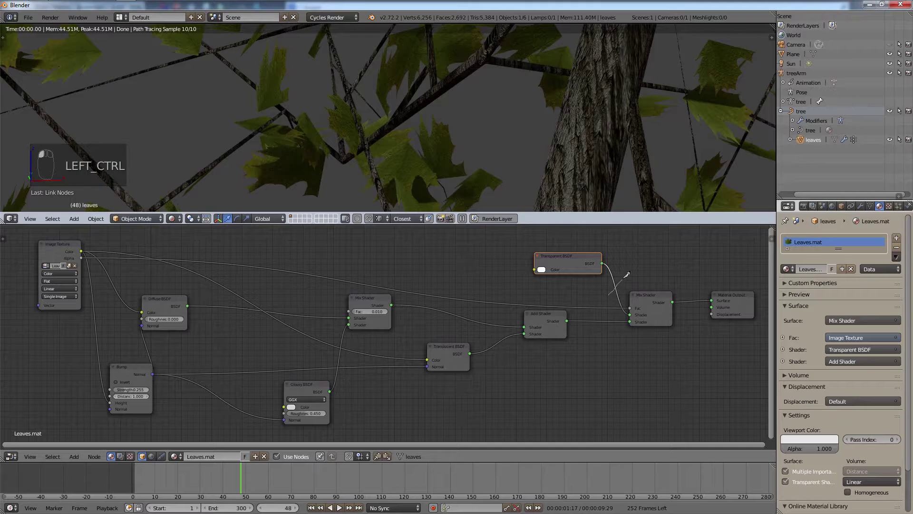
pyautogui.keyDown('ctrl'); pyautogui.moveTo(627, 275); pyautogui.dragTo(627, 276, button='right'); pyautogui.keyUp('ctrl')
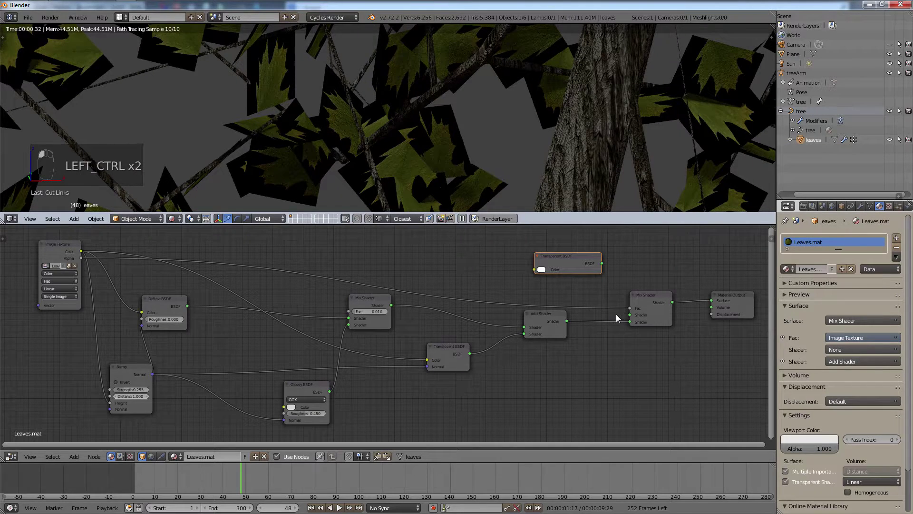
pyautogui.keyDown('ctrl'); pyautogui.moveTo(615, 314); pyautogui.dragTo(610, 339, button='right'); pyautogui.keyUp('ctrl')
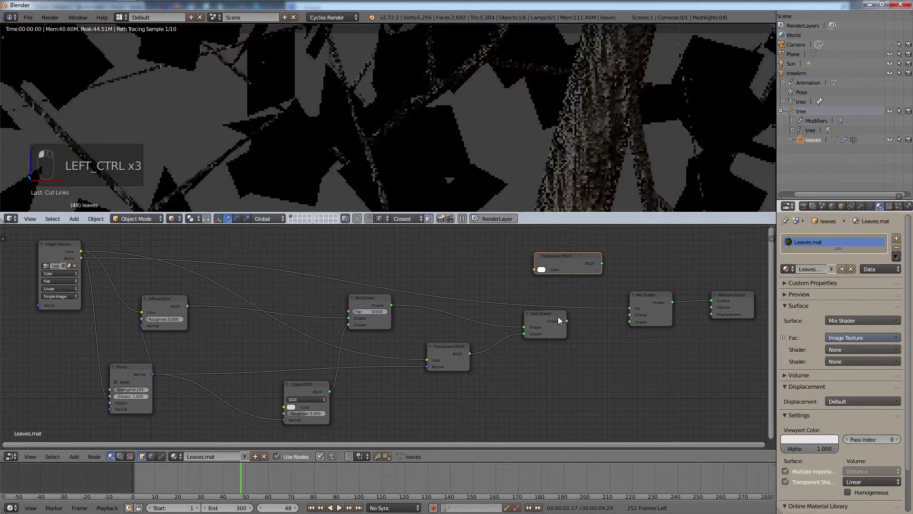
pyautogui.moveTo(567, 321); pyautogui.dragTo(630, 315)
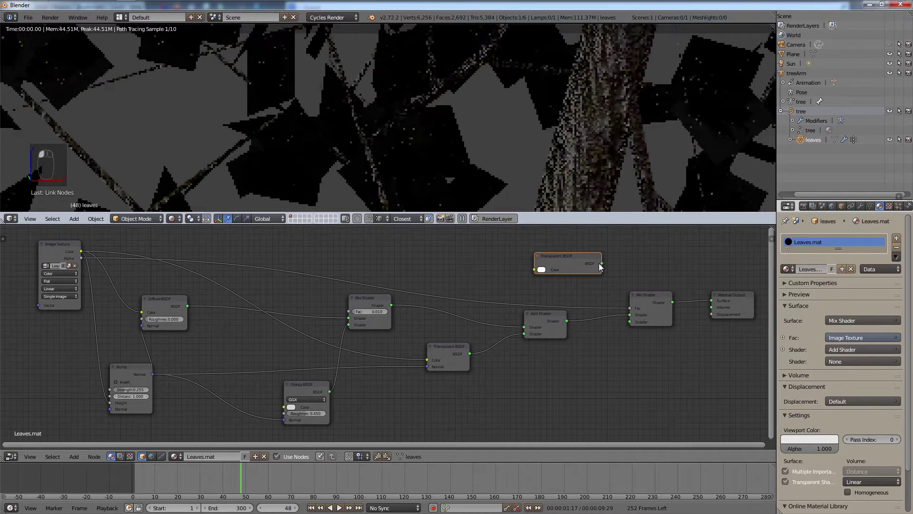
pyautogui.moveTo(602, 263); pyautogui.dragTo(629, 323)
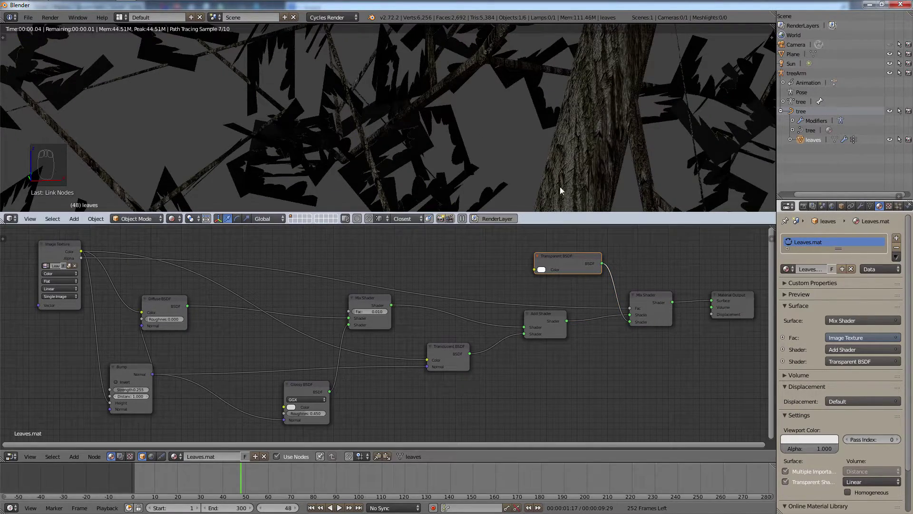
# Relink the Transparent BSDF to the final Mix Shader's first Shader socket and the Add Shader to the second.
pyautogui.keyDown('ctrl'); pyautogui.moveTo(609, 289); pyautogui.dragTo(587, 336, button='right'); pyautogui.keyUp('ctrl')
pyautogui.moveTo(567, 321); pyautogui.dragTo(629, 322)
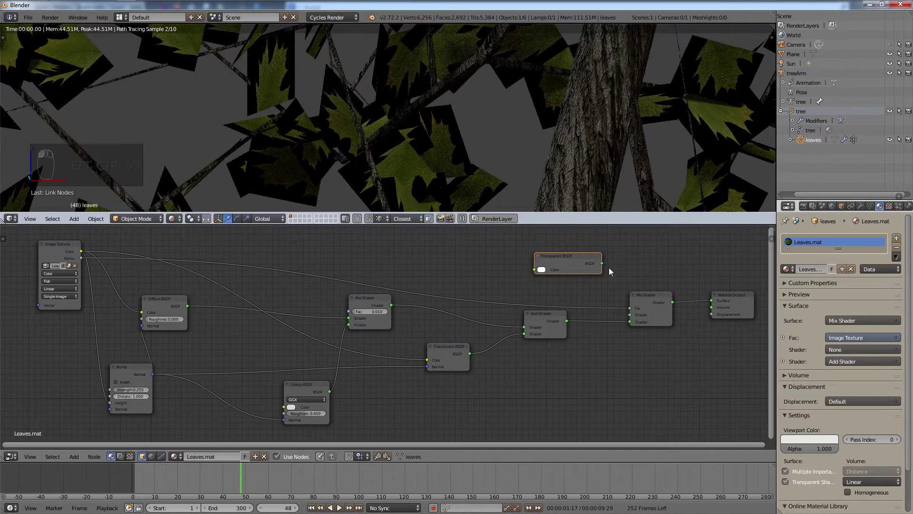
pyautogui.moveTo(603, 263); pyautogui.dragTo(630, 315)
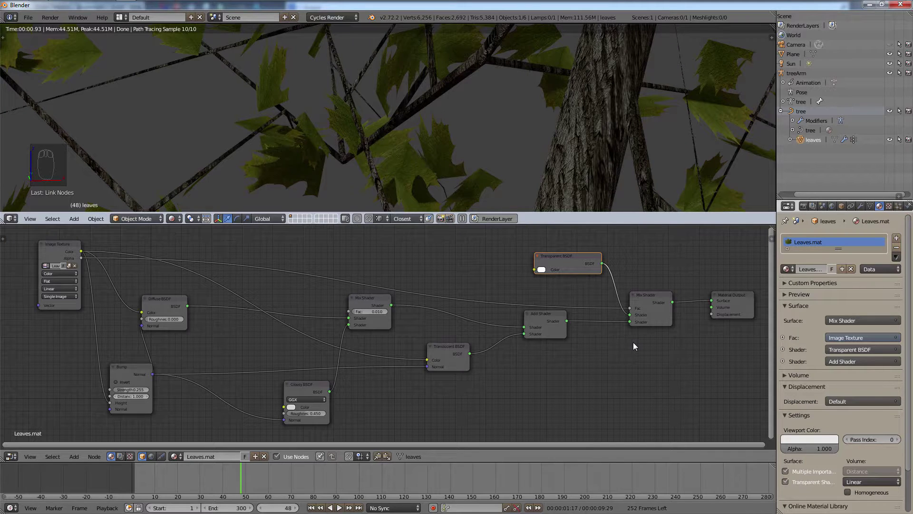
# Merge the node editor area into the 3D view and examine the whole rendered tree on its ground plane.
pyautogui.scroll(-8, 526, 118)
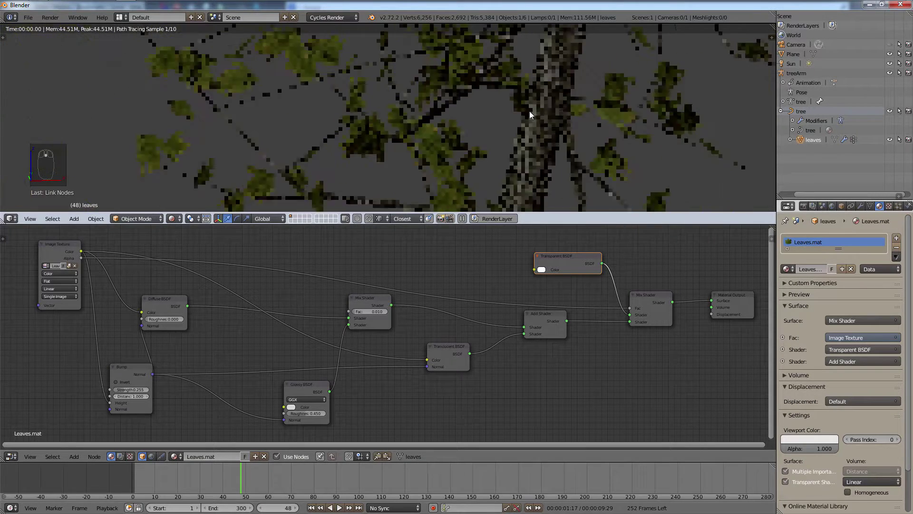
pyautogui.scroll(-6, 554, 113)
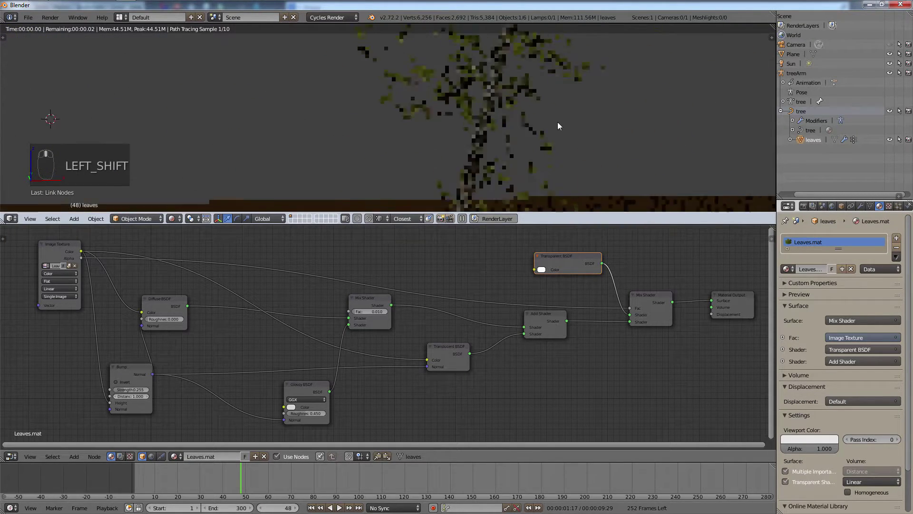
pyautogui.scroll(-6, 614, 151)
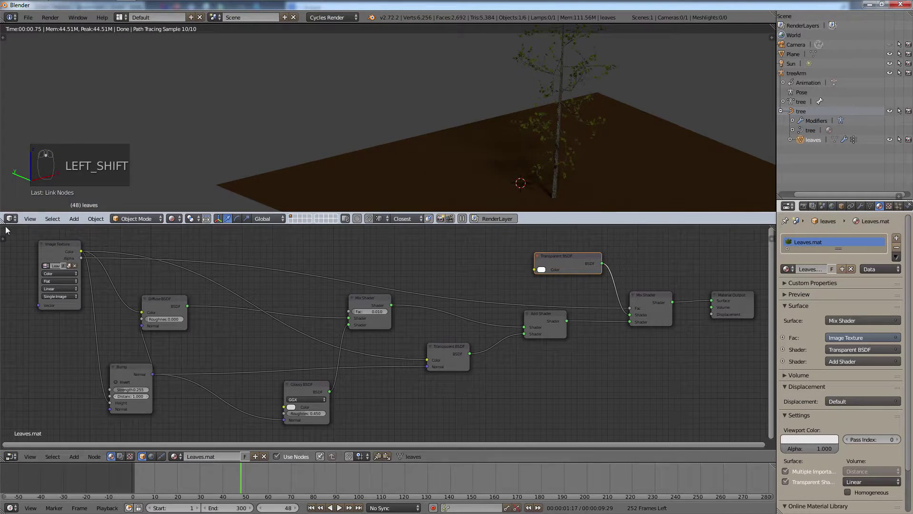
pyautogui.moveTo(1, 221); pyautogui.dragTo(5, 294)
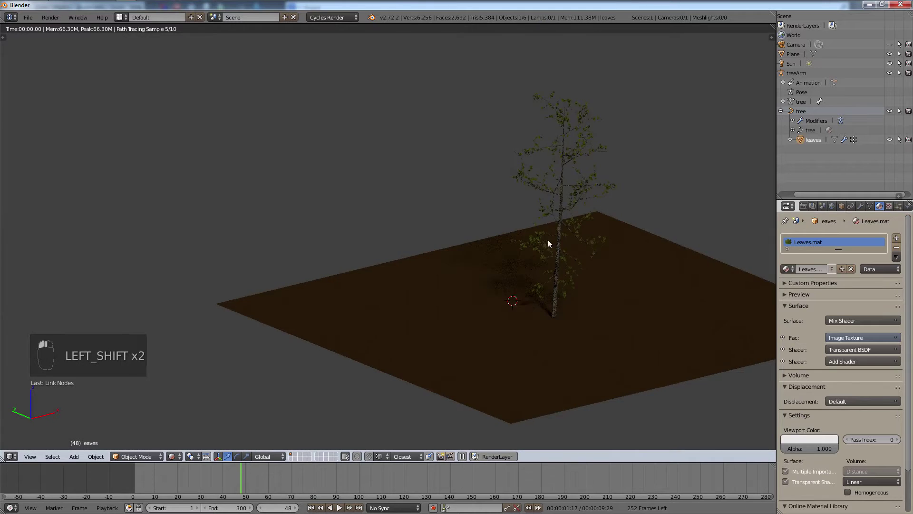
pyautogui.keyDown('shift'); pyautogui.moveTo(617, 209); pyautogui.dragTo(507, 216, button='middle'); pyautogui.keyUp('shift')
pyautogui.scroll(4, 508, 215)
pyautogui.moveTo(469, 250); pyautogui.dragTo(454, 269, button='middle')
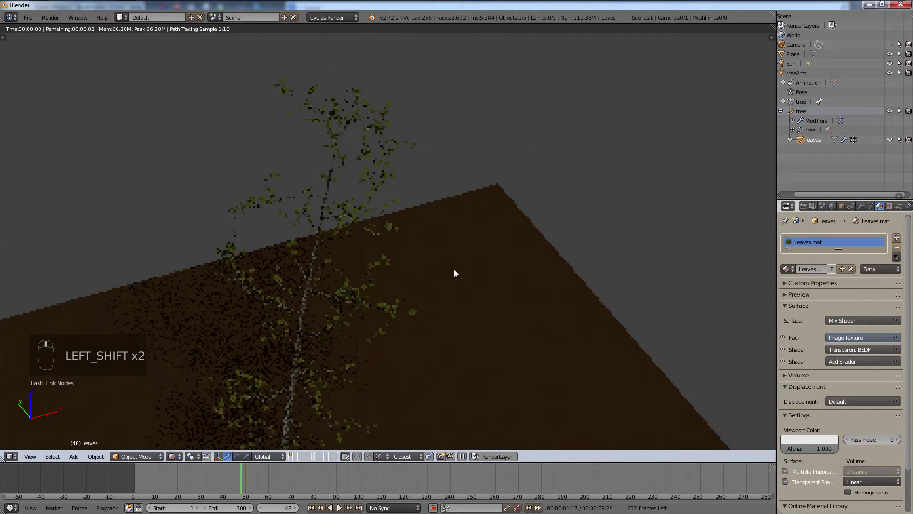
# Examine the rendered tree from the side and briefly play its animation in the rendered viewport, stopping at frame 61.
pyautogui.keyDown('shift'); pyautogui.moveTo(529, 176); pyautogui.dragTo(578, 133, button='middle'); pyautogui.keyUp('shift')
pyautogui.scroll(-2, 578, 133)
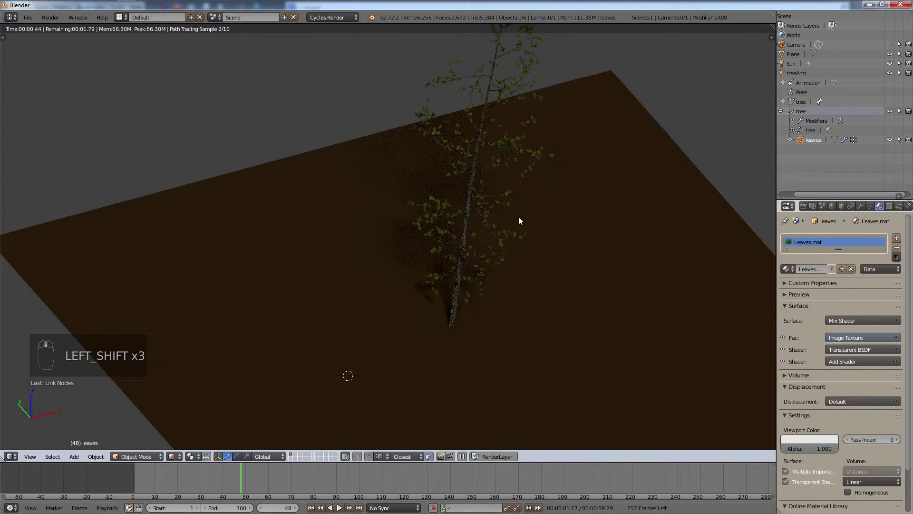
pyautogui.moveTo(519, 216); pyautogui.dragTo(379, 289, button='middle')
pyautogui.moveTo(470, 273); pyautogui.dragTo(395, 263, button='middle')
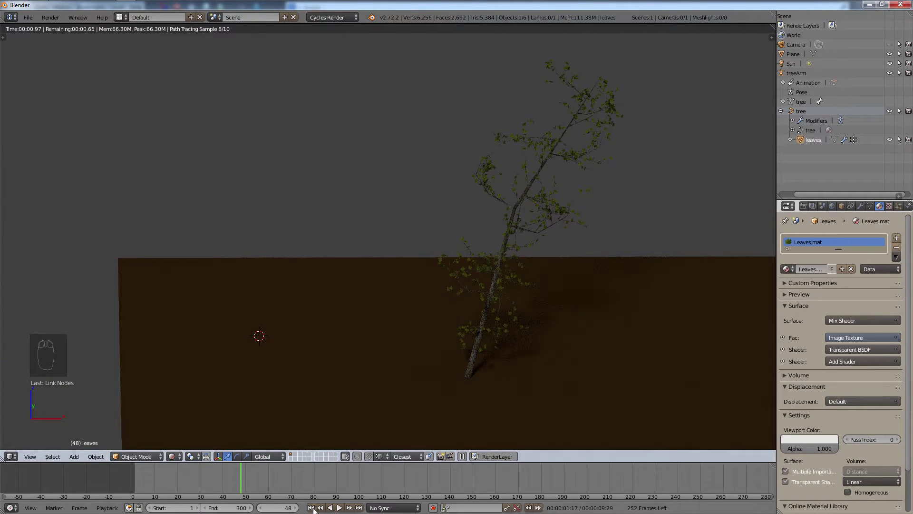
pyautogui.click(339, 508)
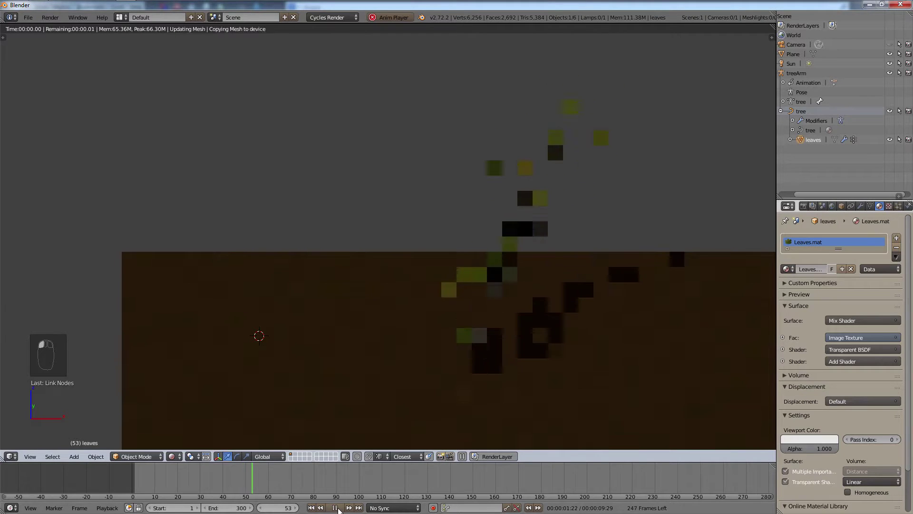
pyautogui.click(335, 508)
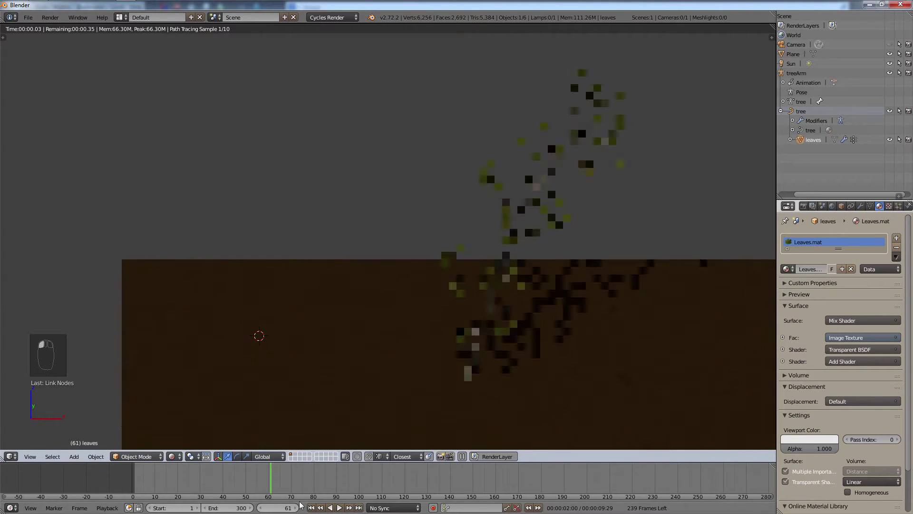
# Compare the Texture and Material viewport shading on the tree, leaving the viewport in Texture shading.
pyautogui.click(179, 459)
pyautogui.click(199, 414)
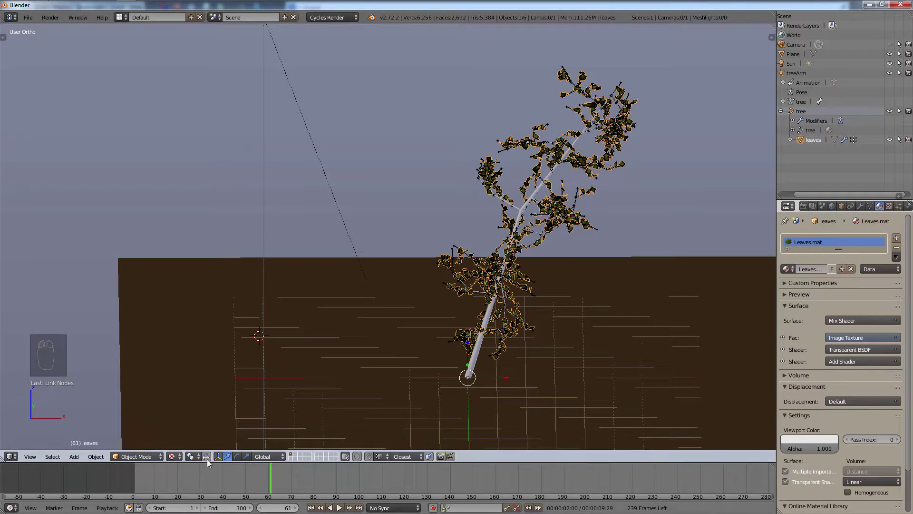
pyautogui.click(173, 458)
pyautogui.click(197, 410)
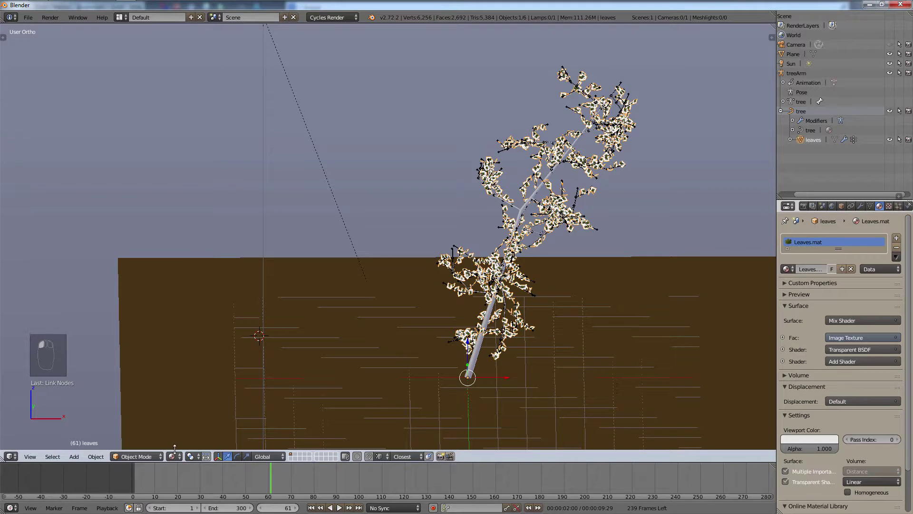
pyautogui.click(174, 456)
pyautogui.click(199, 415)
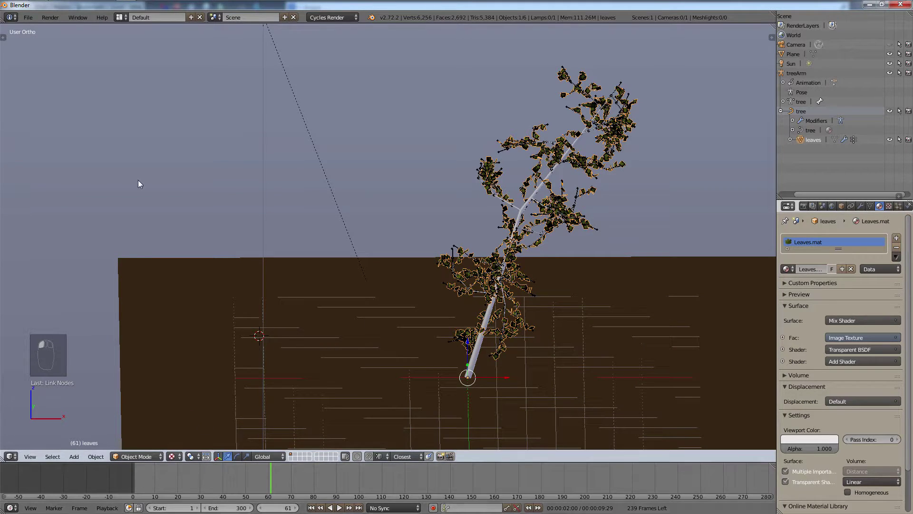
# Select the ground plane, play the animation from frame 0 and examine the swaying branches and leaves up close.
pyautogui.rightClick(203, 273)
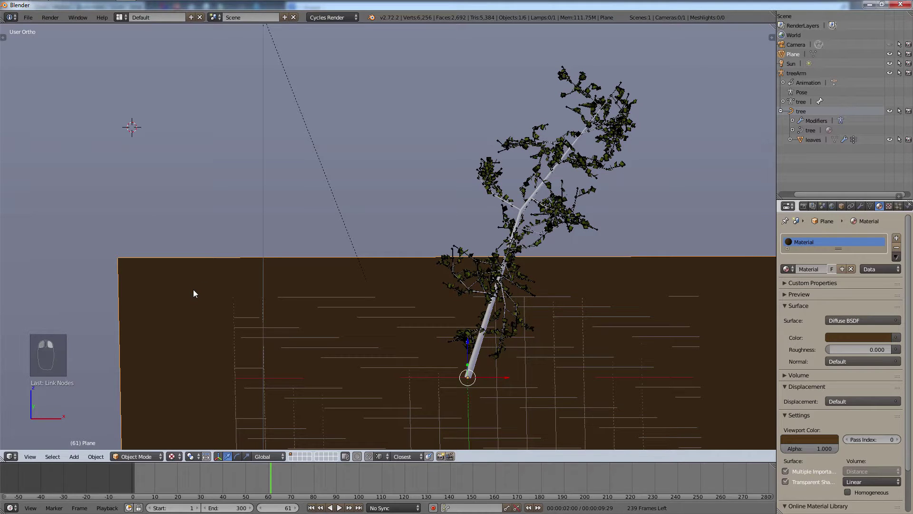
pyautogui.moveTo(266, 492); pyautogui.dragTo(70, 472)
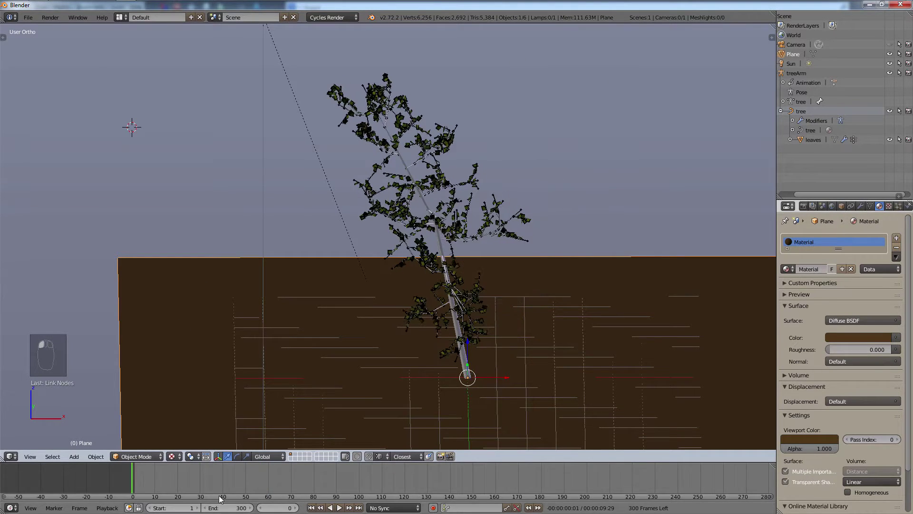
pyautogui.click(340, 508)
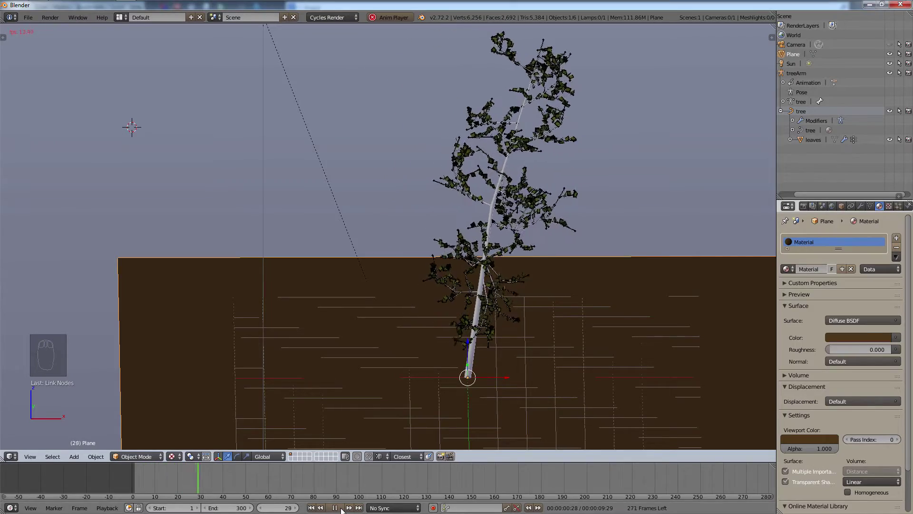
pyautogui.scroll(1, 561, 235)
pyautogui.scroll(5, 456, 244)
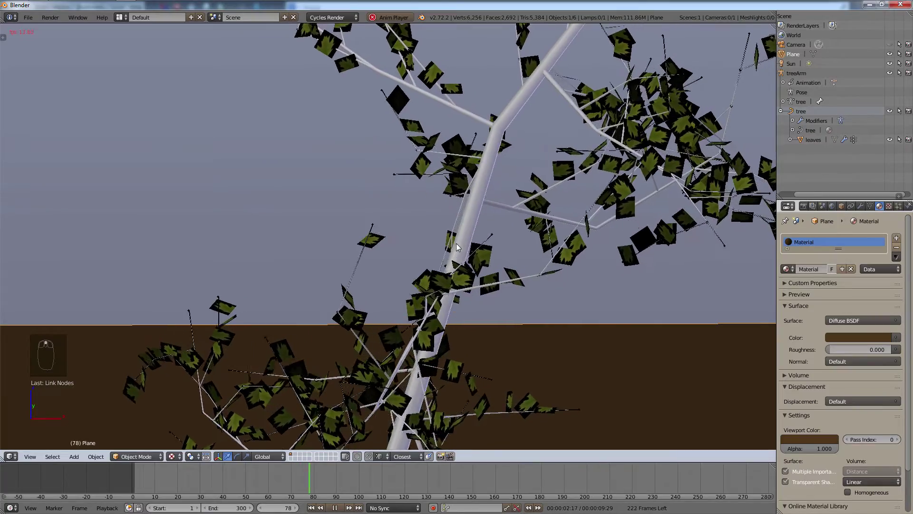
# Compare Material and Texture shading on the moving leaves, return to Texture and stop playback at frame 239.
pyautogui.click(173, 457)
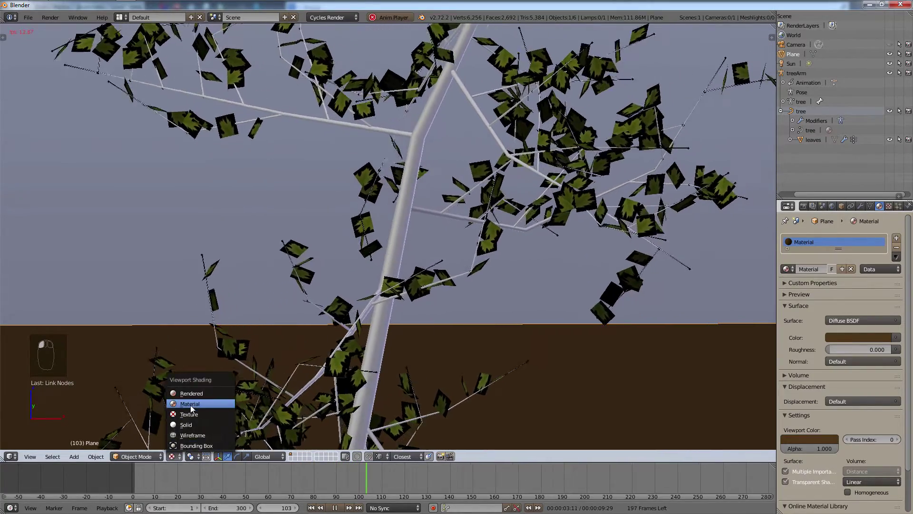
pyautogui.click(190, 412)
pyautogui.click(173, 456)
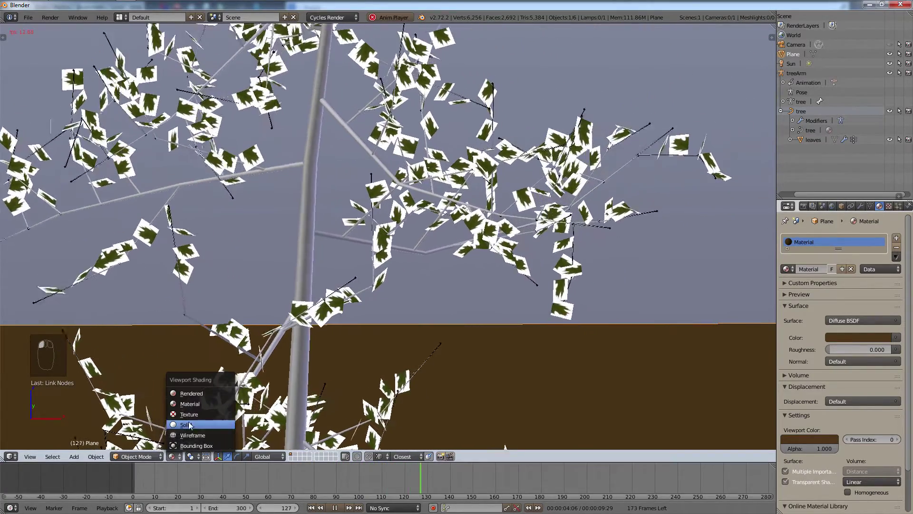
pyautogui.click(192, 415)
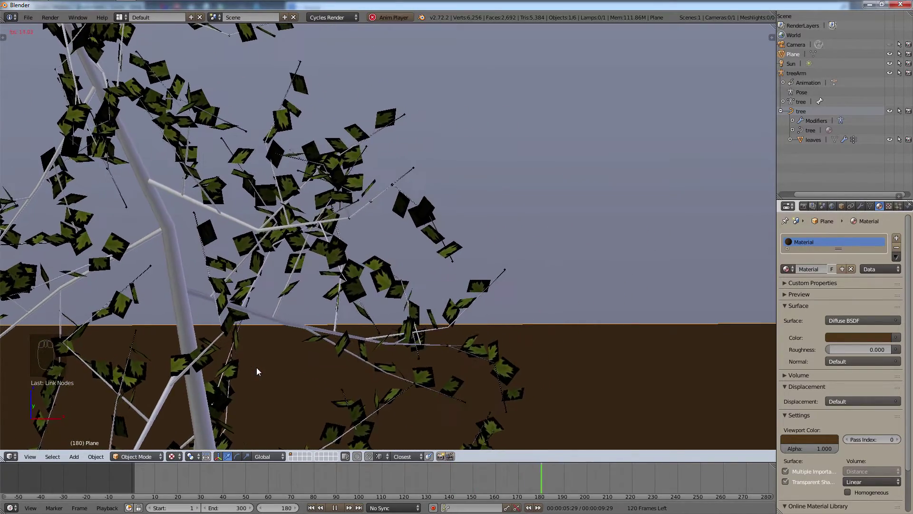
pyautogui.scroll(-3, 227, 319)
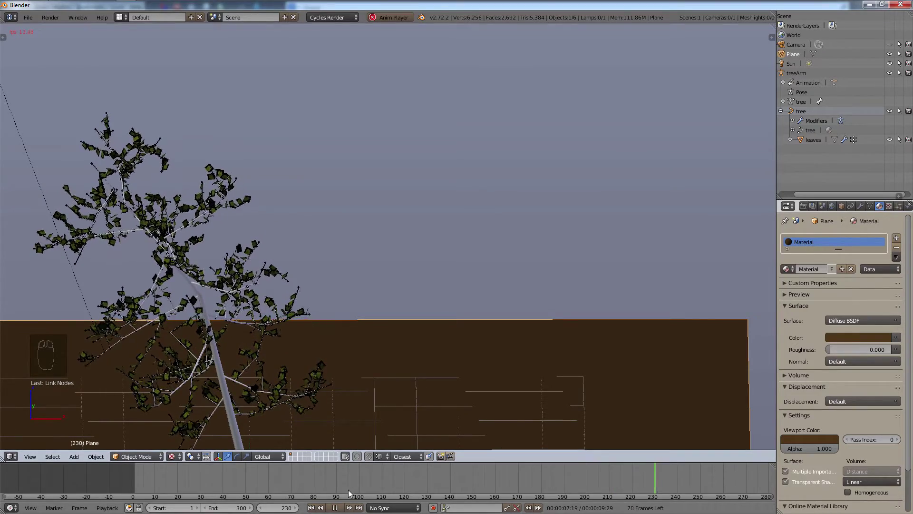
pyautogui.hotkey('alt', 'a')
# Look through the camera and reposition it in walk mode to frame the tree from a low side view above the ground plane.
pyautogui.press('KP_0')
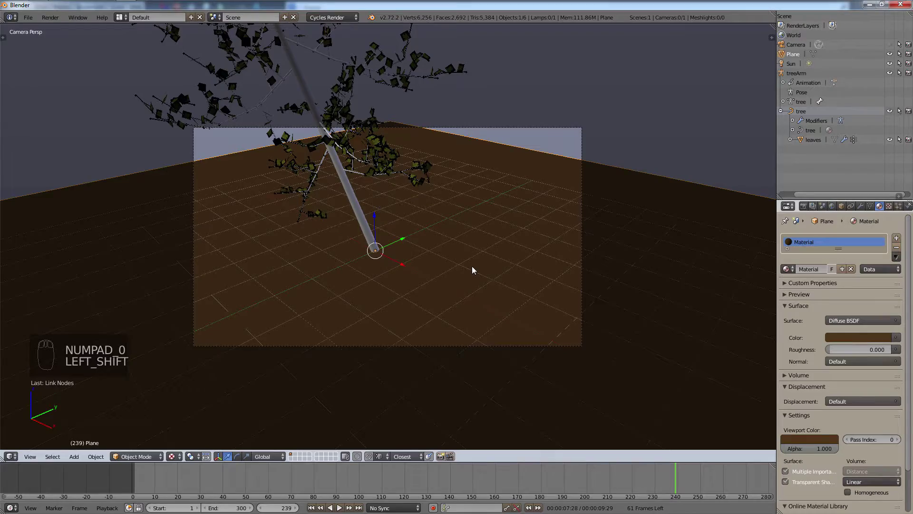
pyautogui.hotkey('shift', 'f')
pyautogui.press('a')
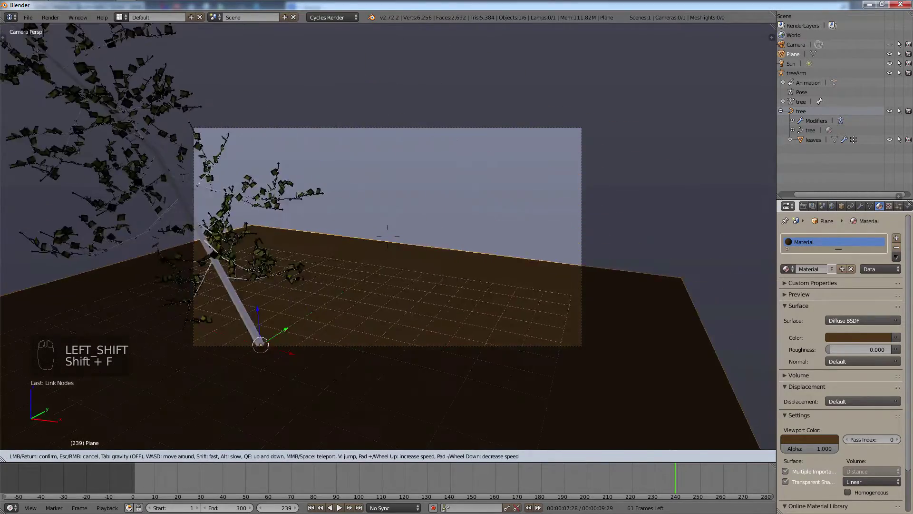
pyautogui.press('s')
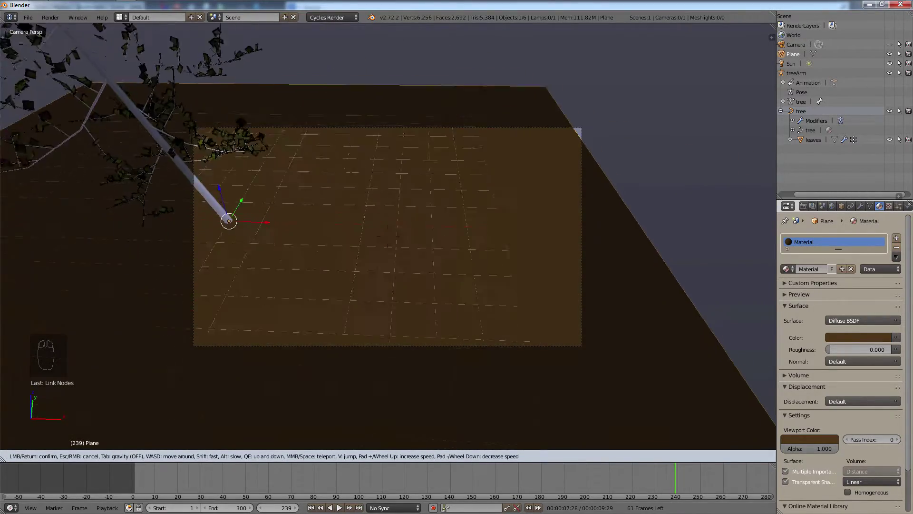
pyautogui.press('a')
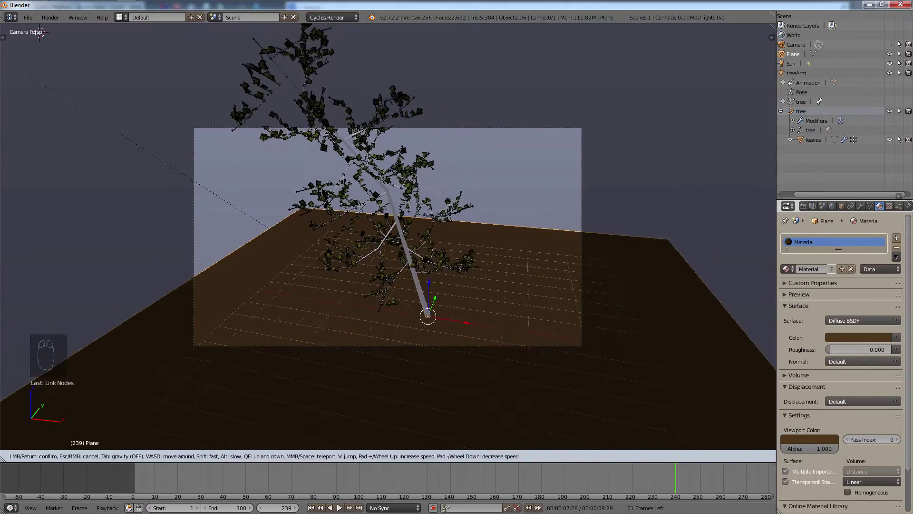
pyautogui.press('a')
pyautogui.press('s')
pyautogui.press('d')
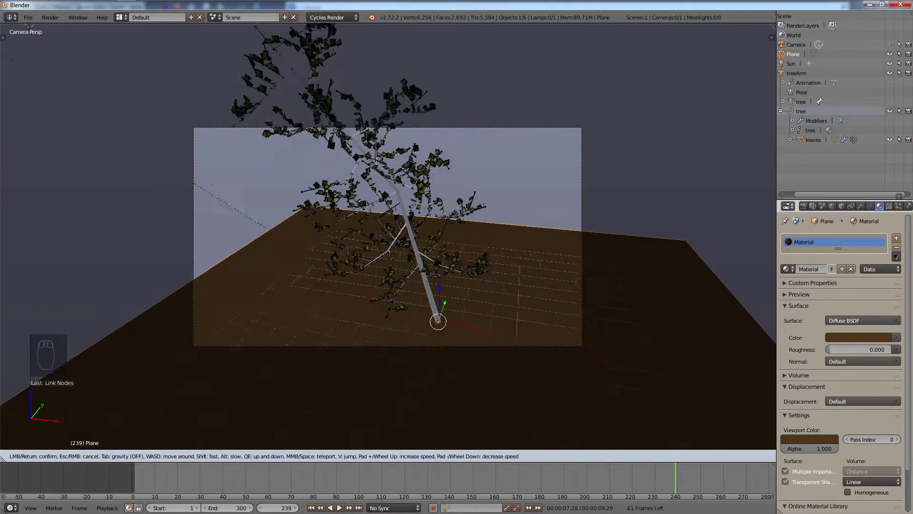
pyautogui.press('d')
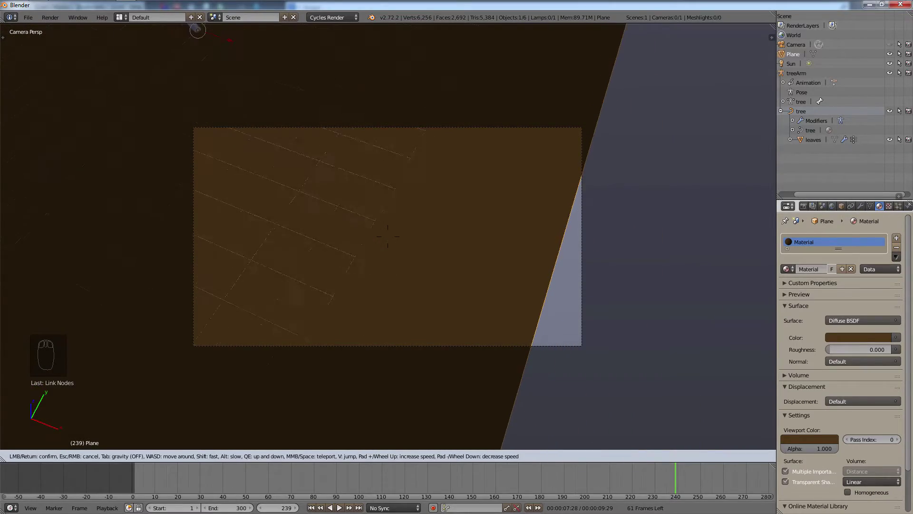
pyautogui.press('w')
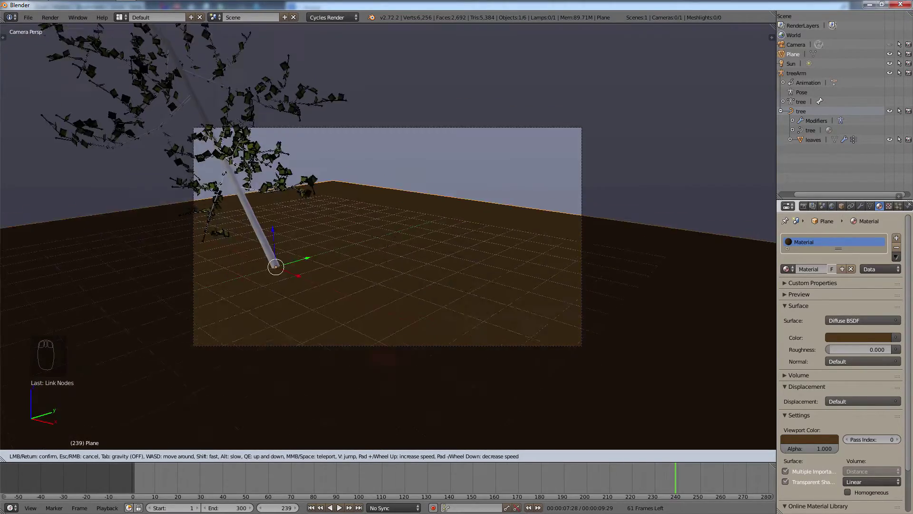
pyautogui.press('s')
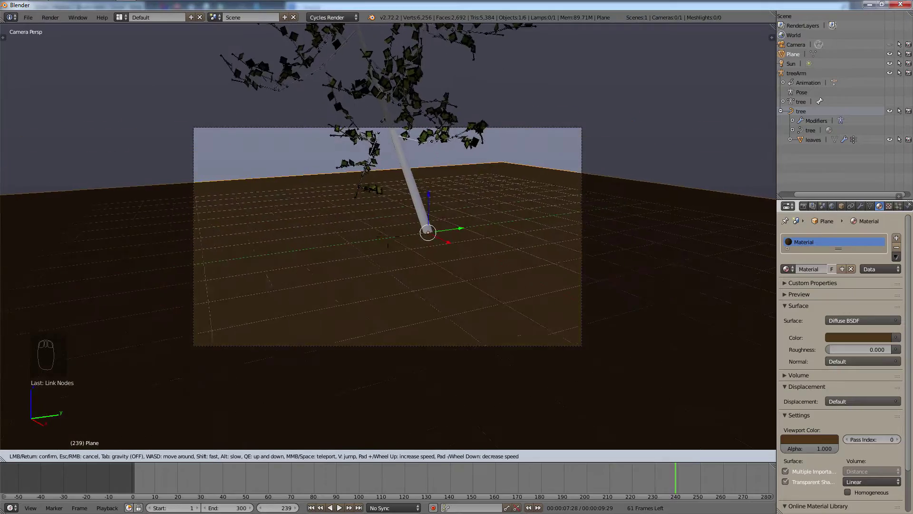
pyautogui.press('w')
pyautogui.press('d')
pyautogui.press('d')
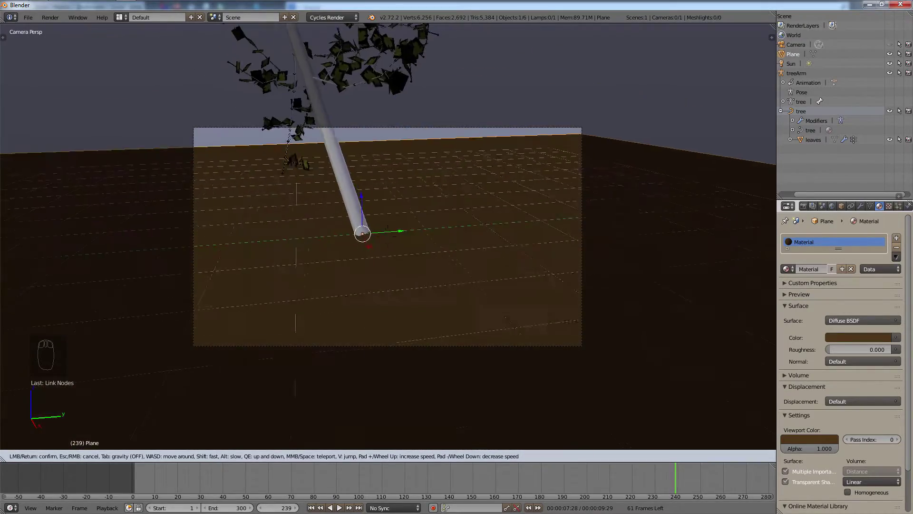
pyautogui.press('s')
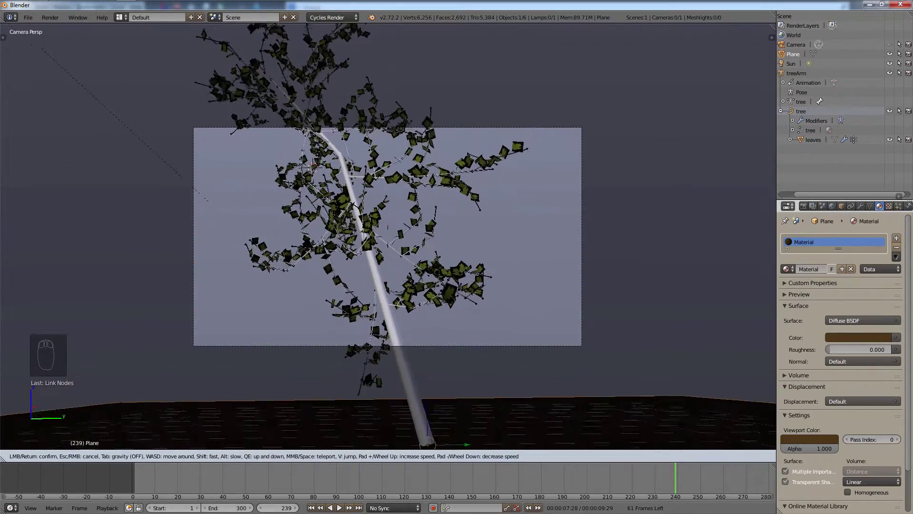
pyautogui.press('s')
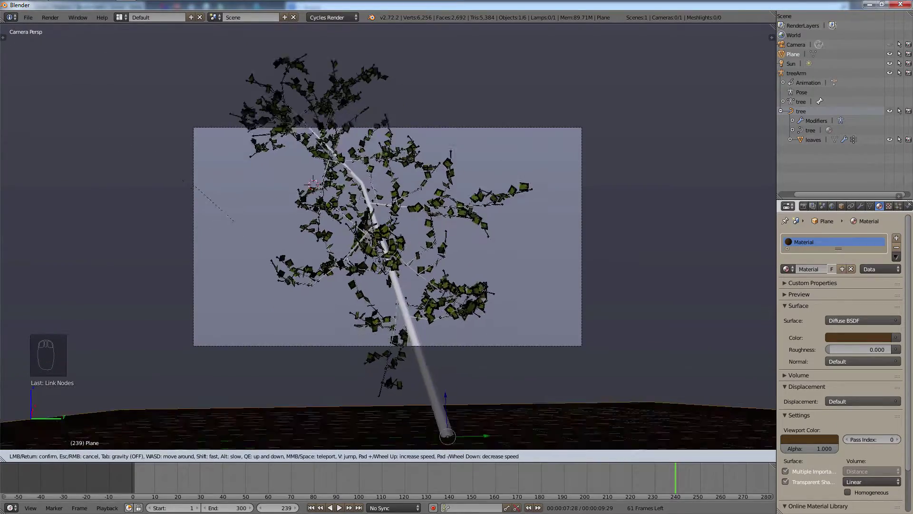
pyautogui.press('a')
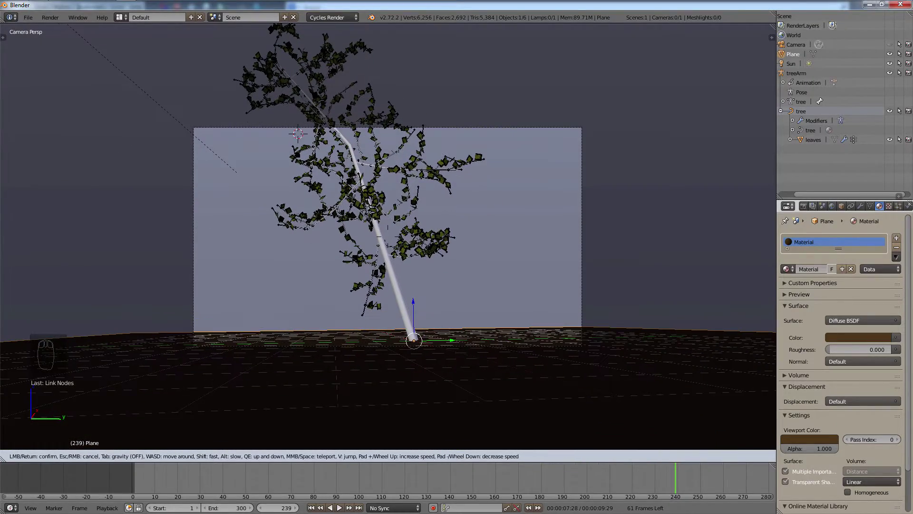
pyautogui.click(387, 236)
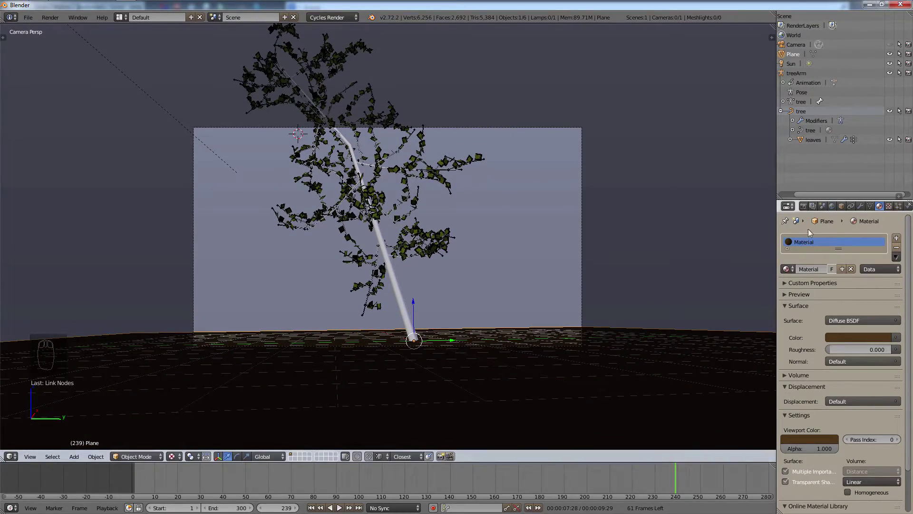
# Select the Camera and set its focal length to 16 mm.
pyautogui.click(798, 46)
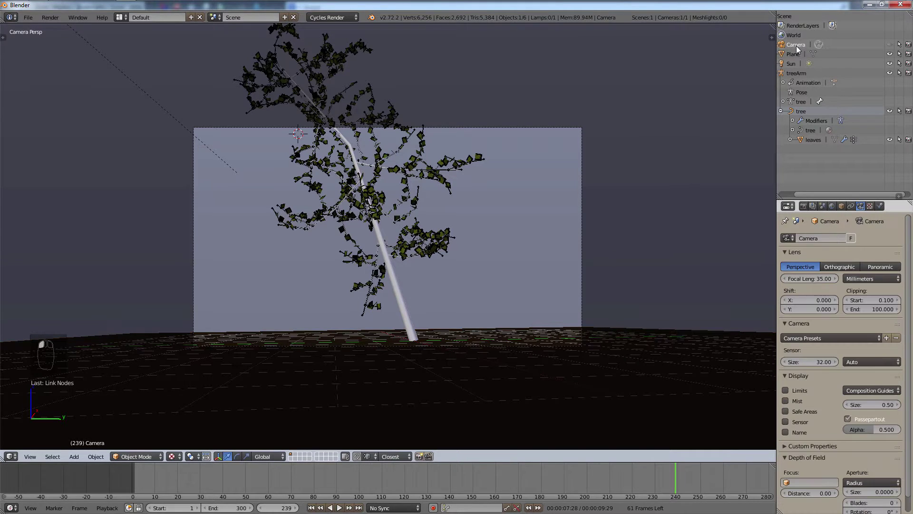
pyautogui.click(825, 279)
pyautogui.moveTo(826, 279); pyautogui.dragTo(810, 279)
pyautogui.click(825, 279)
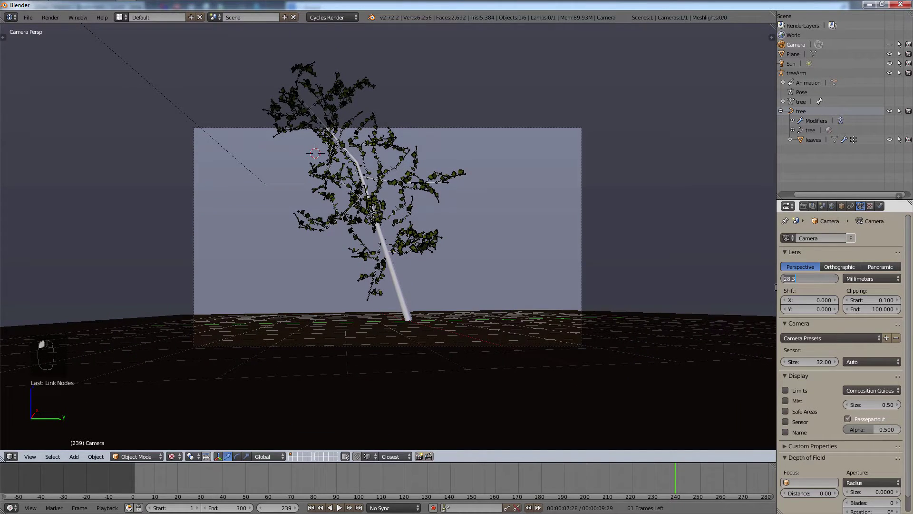
pyautogui.write('16')
pyautogui.press('Return')
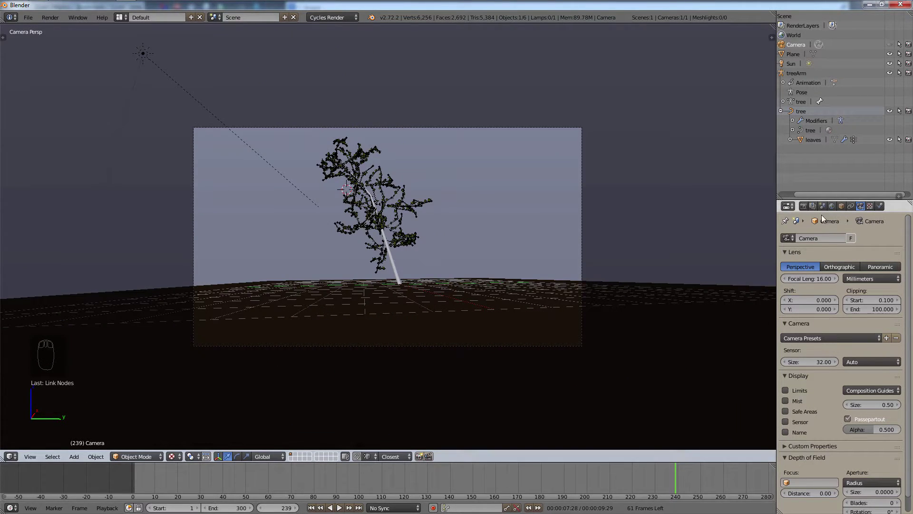
# Apply the Canon 7D camera preset and re-aim the camera in walk mode so the whole tree fits inside the frame.
pyautogui.click(831, 338)
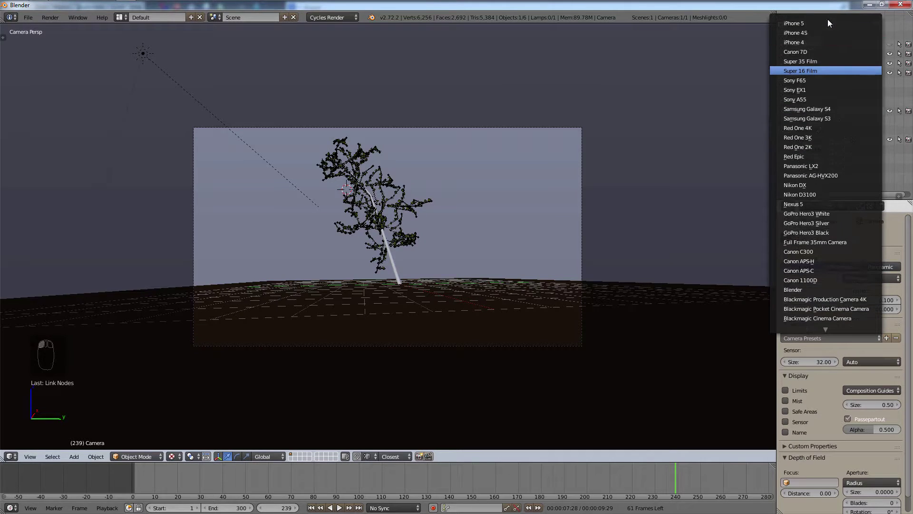
pyautogui.click(816, 51)
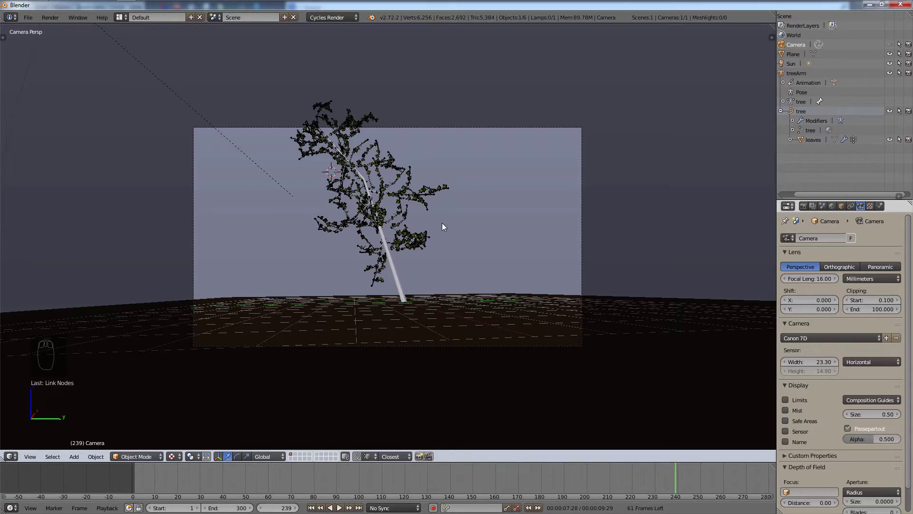
pyautogui.hotkey('shift', 'f')
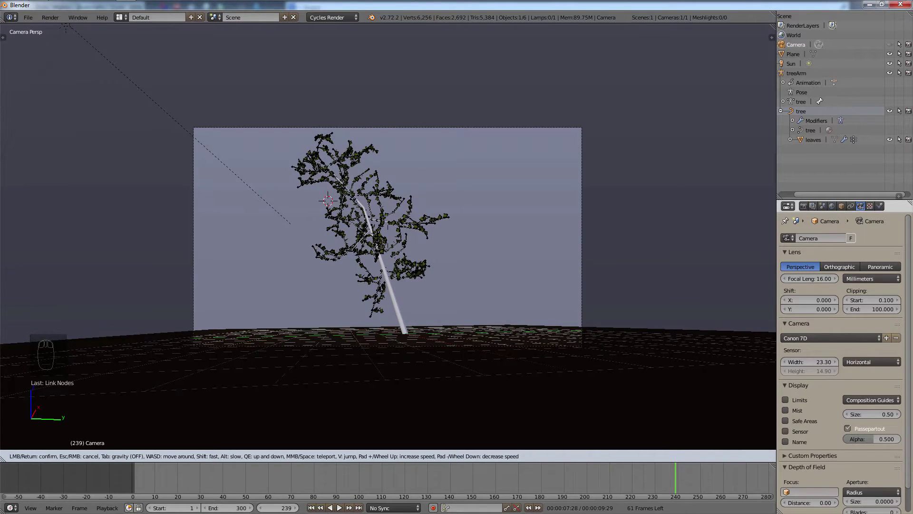
pyautogui.press('Return')
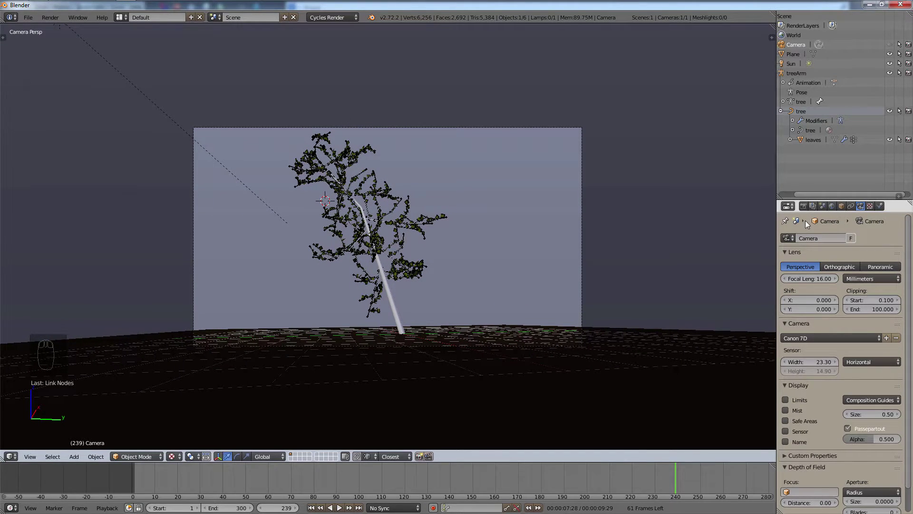
# Set the render resolution to 1080 by 1920 px for a portrait frame.
pyautogui.click(804, 206)
pyautogui.click(822, 344)
pyautogui.write('1')
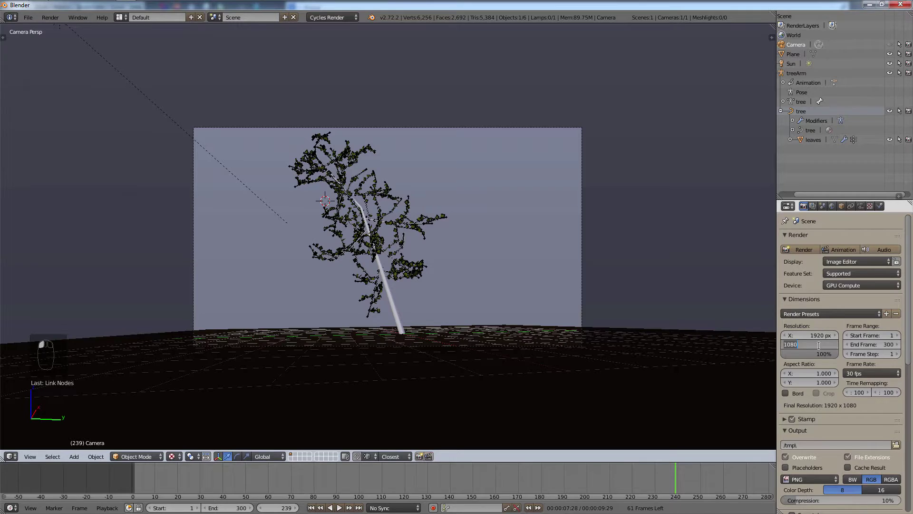
pyautogui.write('920')
pyautogui.press('Return')
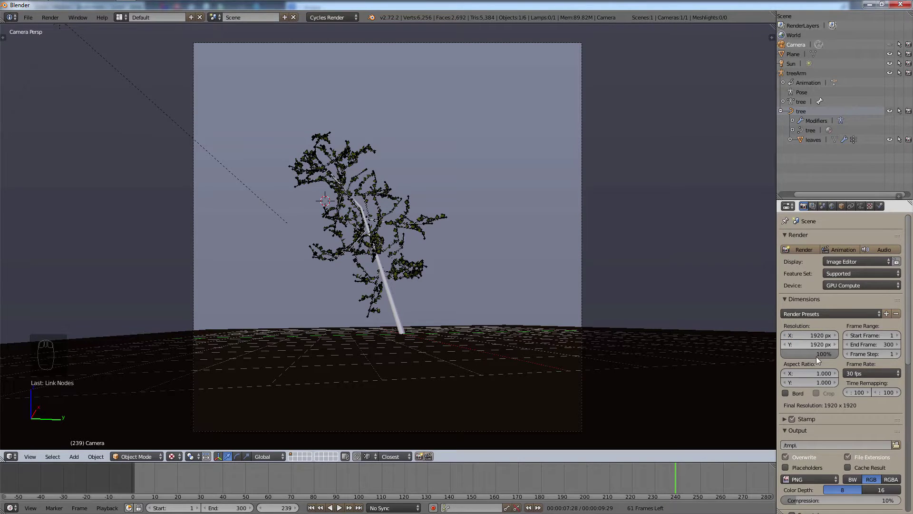
pyautogui.click(826, 337)
pyautogui.write('10')
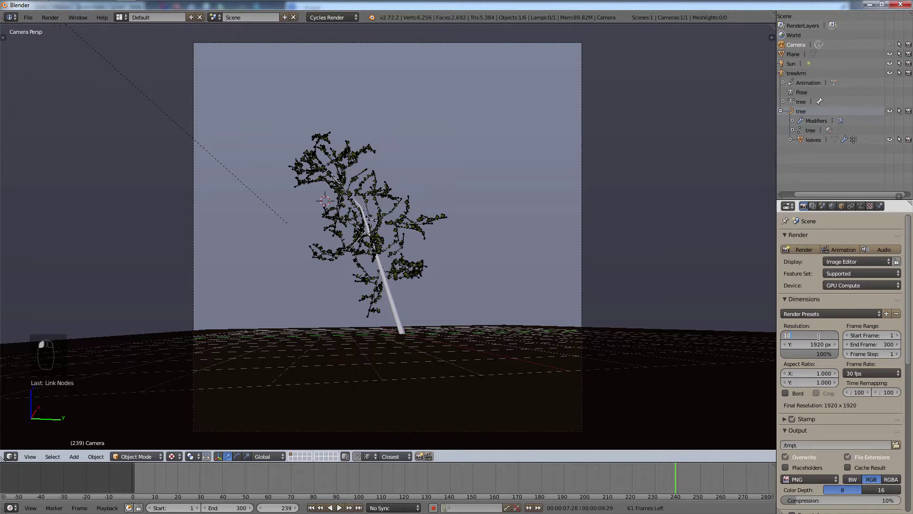
pyautogui.write('80')
pyautogui.press('Return')
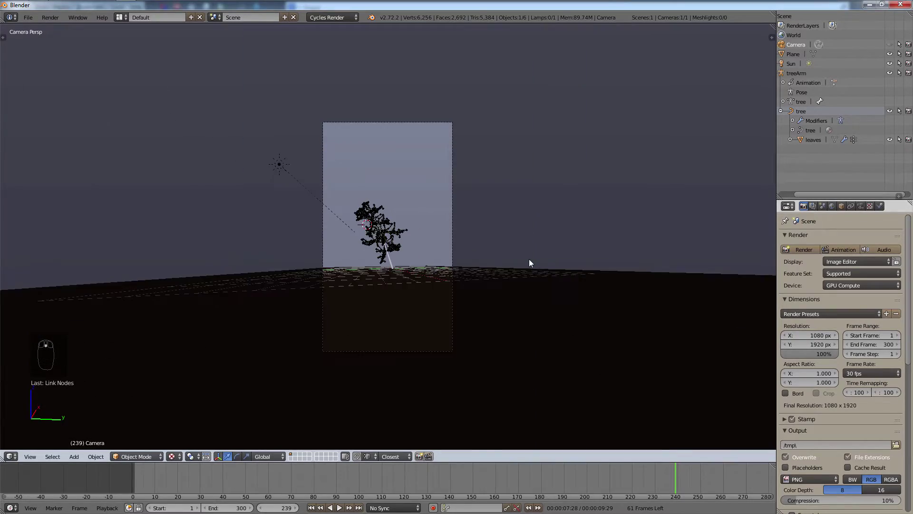
# Move the camera closer in walk mode so the tree fills more of the portrait frame.
pyautogui.scroll(3, 459, 255)
pyautogui.hotkey('shift', 'f')
pyautogui.scroll(1, 465, 268)
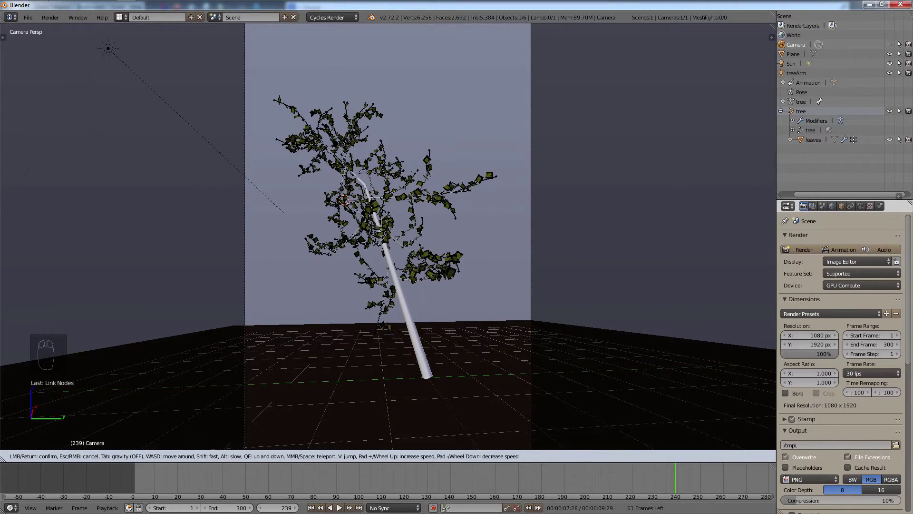
pyautogui.click(398, 242)
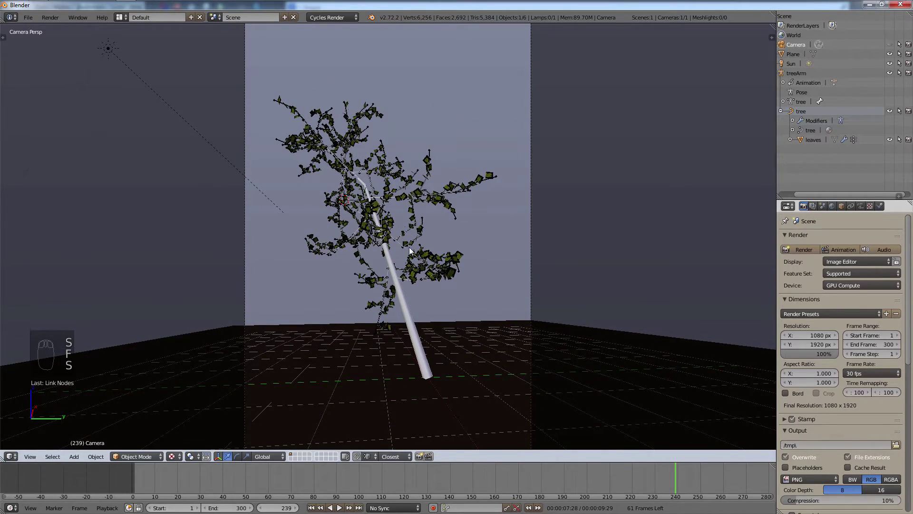
pyautogui.hotkey('shift', 'f')
pyautogui.click(410, 251)
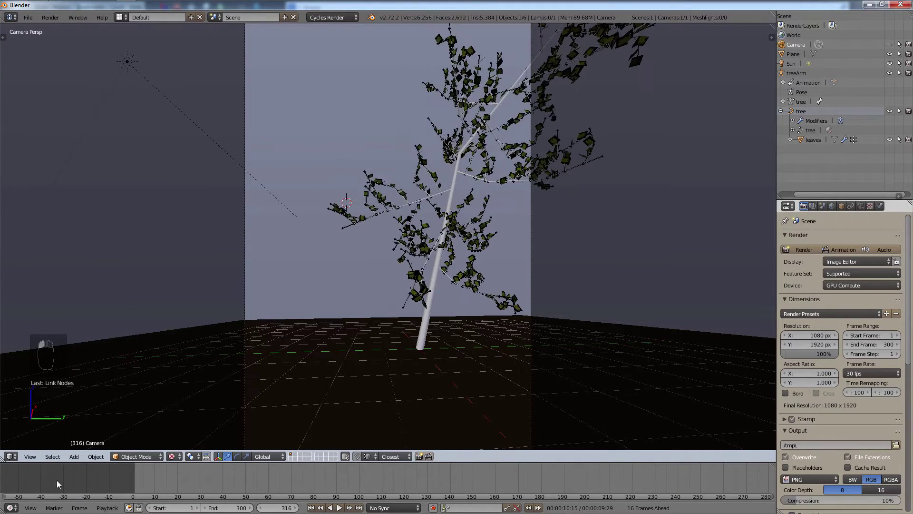
# Scrub the animation to frame 347 and back the camera away in walk mode until the leaning tree fits inside the frame.
pyautogui.moveTo(30, 478); pyautogui.dragTo(153, 476)
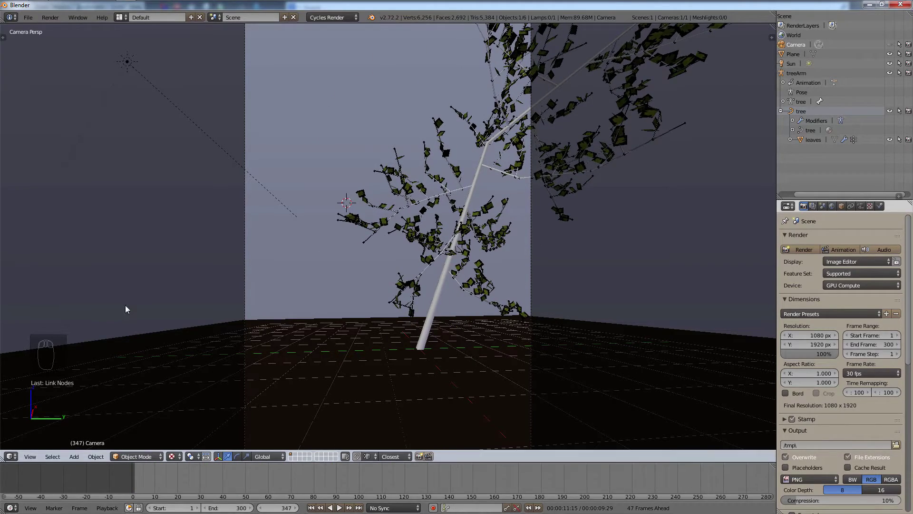
pyautogui.hotkey('shift', 'f')
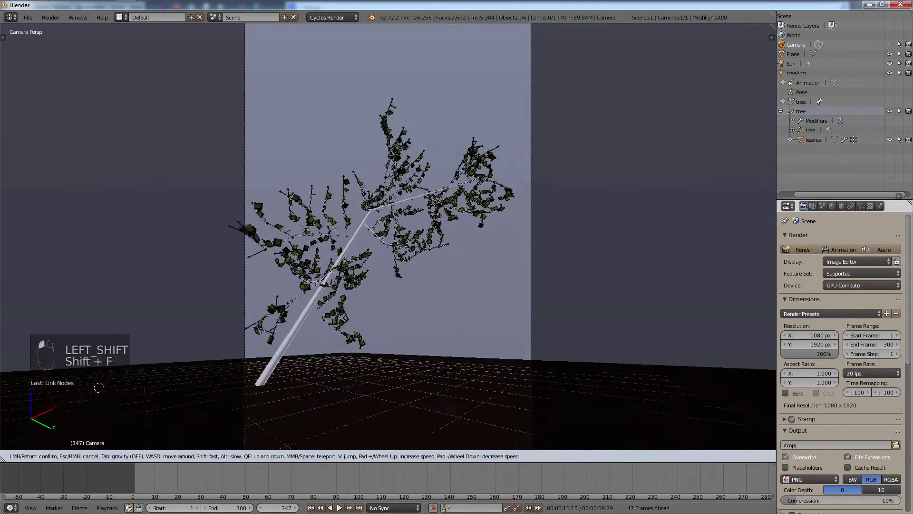
pyautogui.press('s')
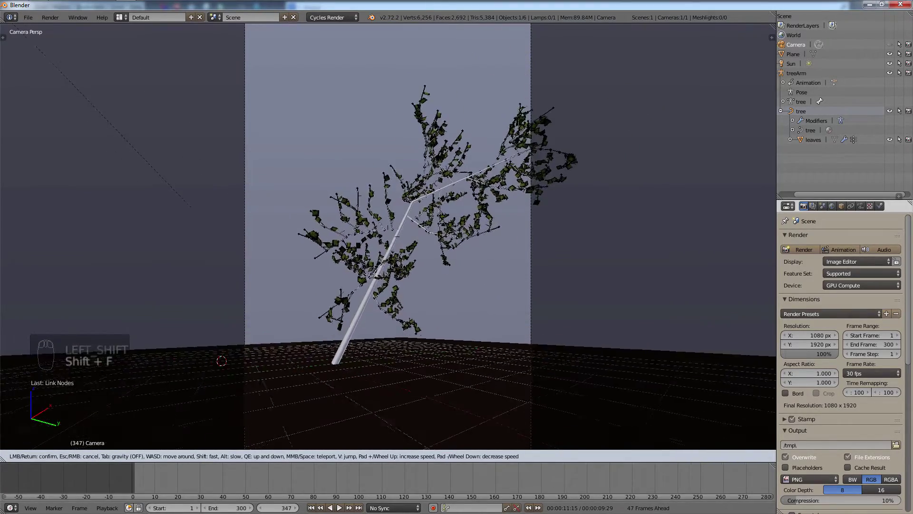
pyautogui.press('s')
pyautogui.press('w')
pyautogui.press('s')
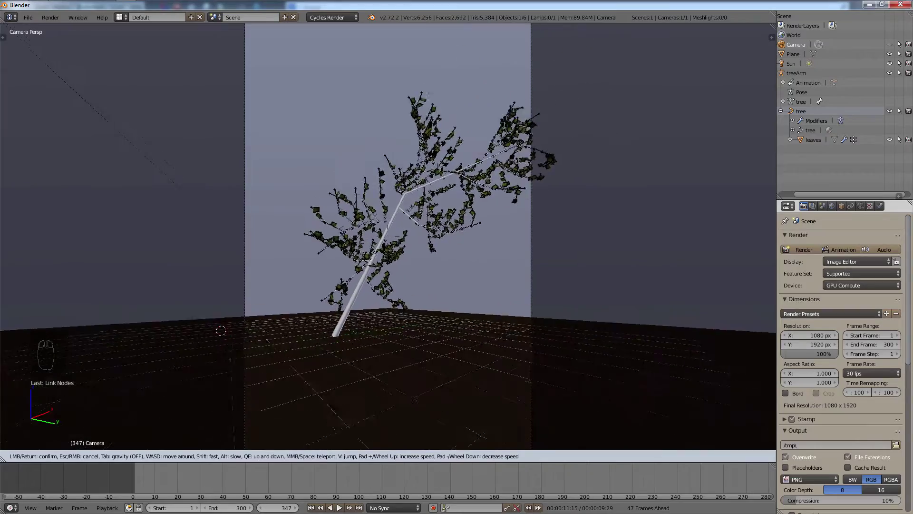
pyautogui.press('w')
pyautogui.press('s')
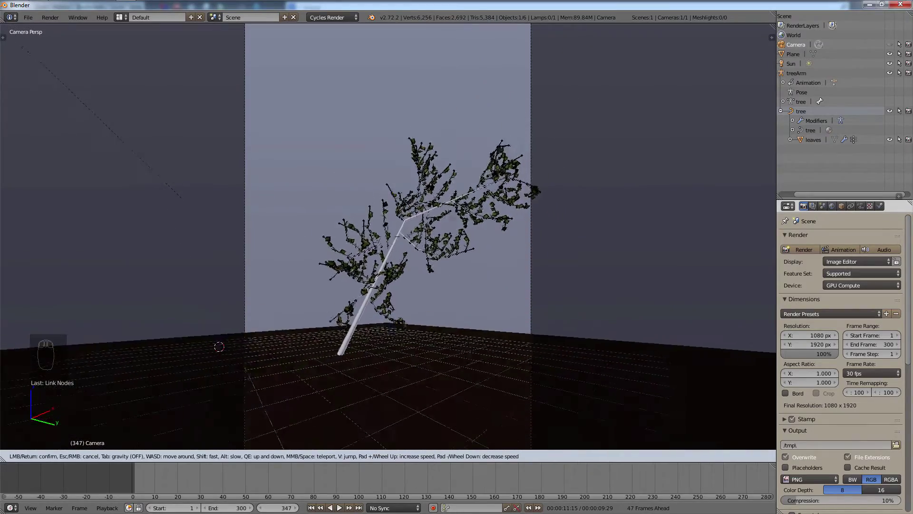
pyautogui.press('w')
pyautogui.press('w')
pyautogui.press('s')
pyautogui.press('w')
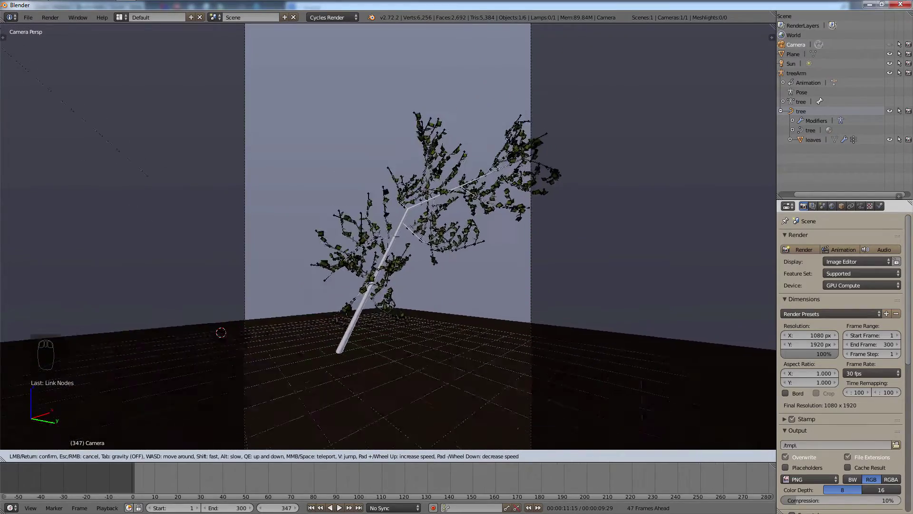
pyautogui.press('s')
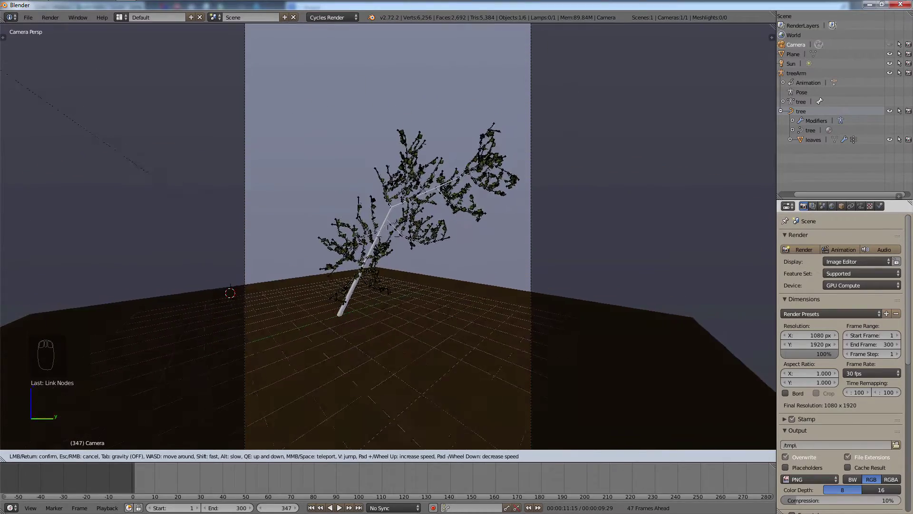
pyautogui.click(387, 236)
# Return to frame 0 and re-aim the camera in walk mode to bring the tree nearer the frame's center.
pyautogui.moveTo(740, 492); pyautogui.dragTo(126, 494)
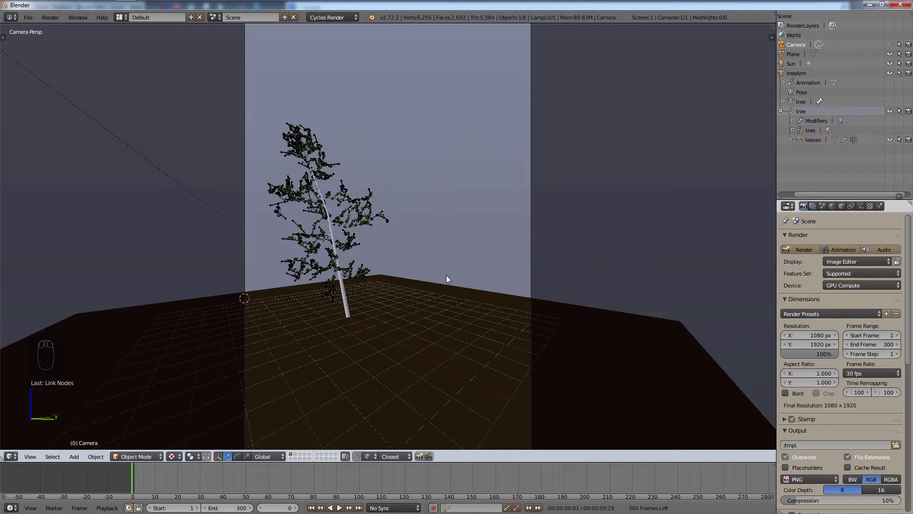
pyautogui.hotkey('shift', 'f')
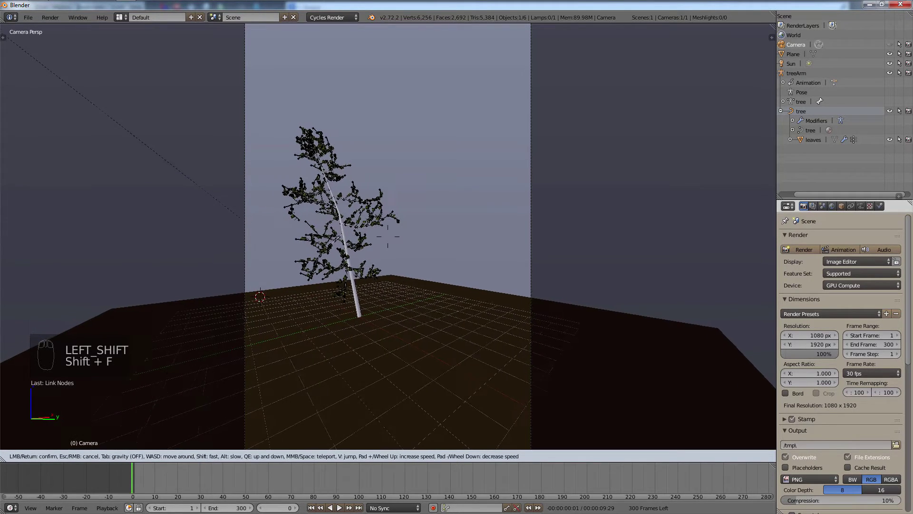
pyautogui.click(388, 237)
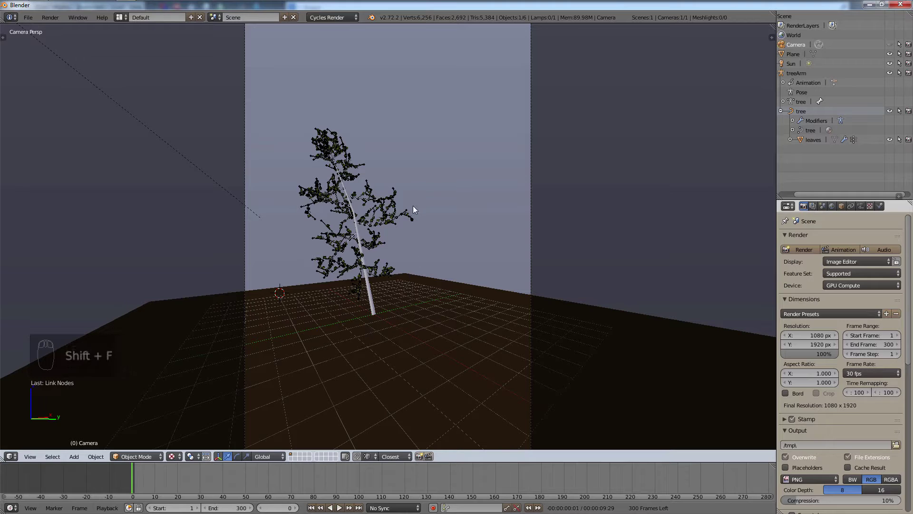
# Test render frame 90, stop the render early and return to the camera view.
pyautogui.moveTo(310, 486); pyautogui.dragTo(336, 486)
pyautogui.press('F12')
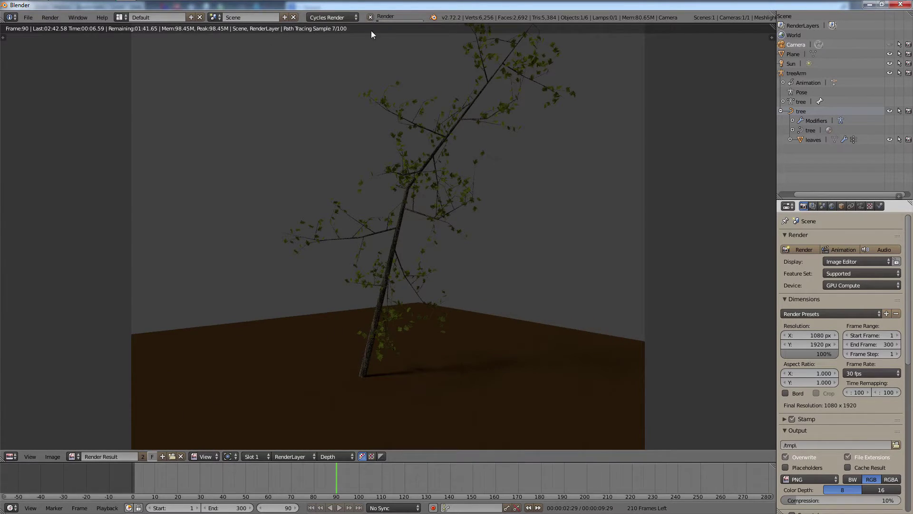
pyautogui.click(370, 17)
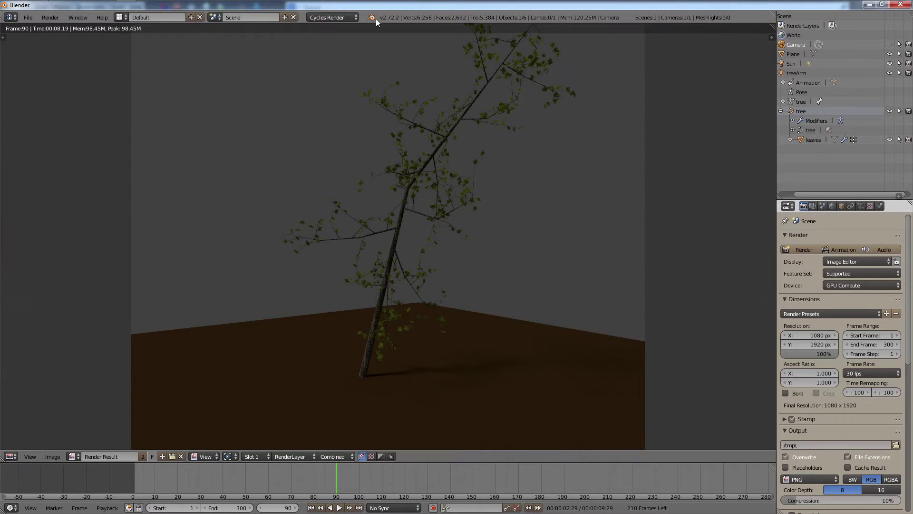
pyautogui.press('F11')
# Enable nodes for the World surface.
pyautogui.click(824, 205)
pyautogui.click(813, 206)
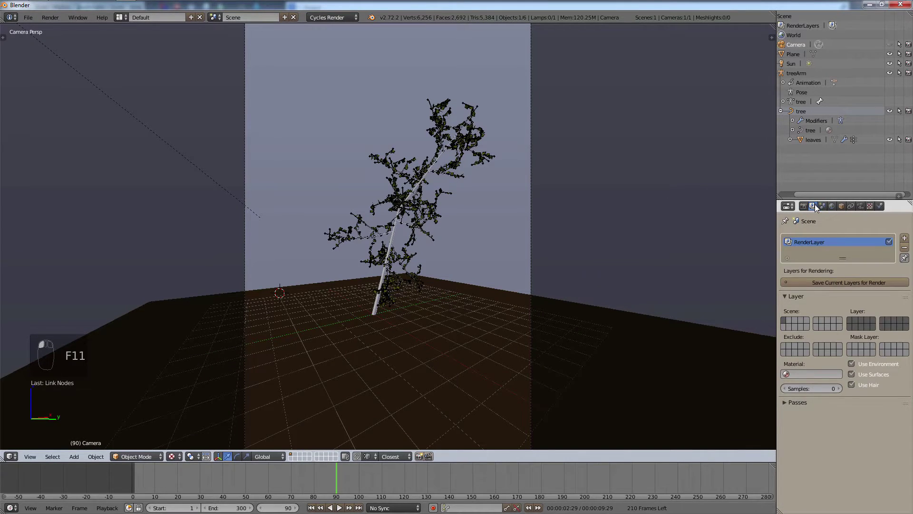
pyautogui.click(823, 206)
pyautogui.click(832, 205)
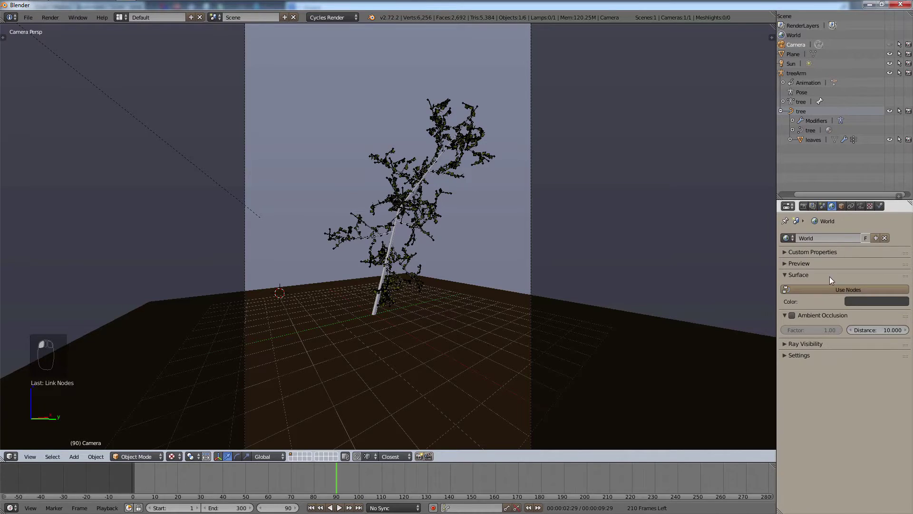
pyautogui.click(852, 289)
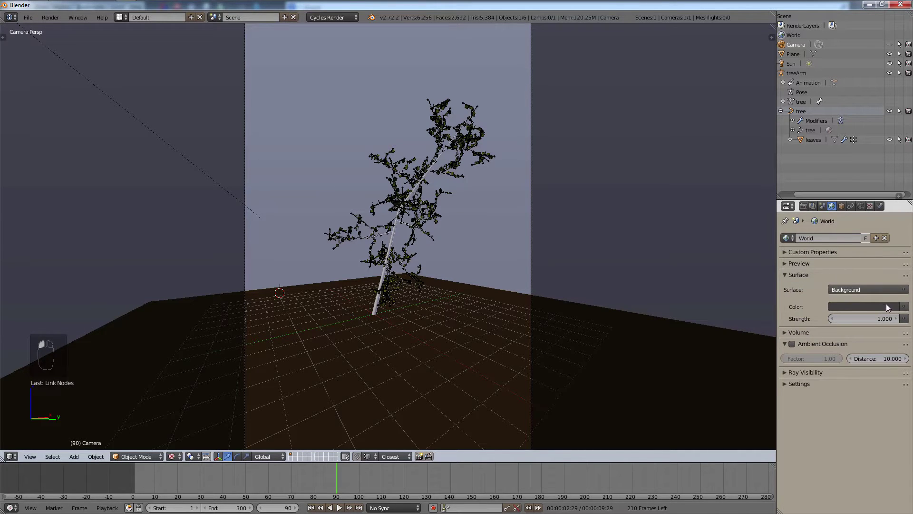
# Assign a Sky Texture of type Preetham to the World background color.
pyautogui.click(903, 307)
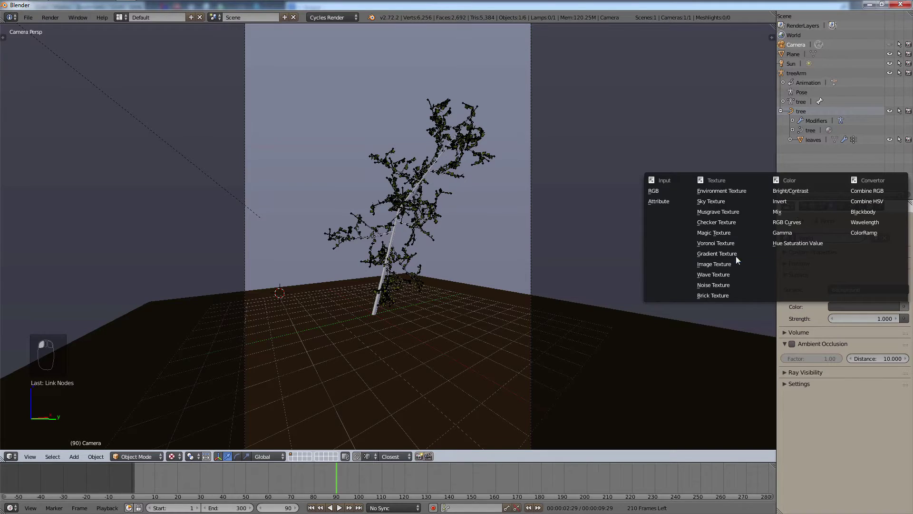
pyautogui.click(740, 200)
pyautogui.click(864, 318)
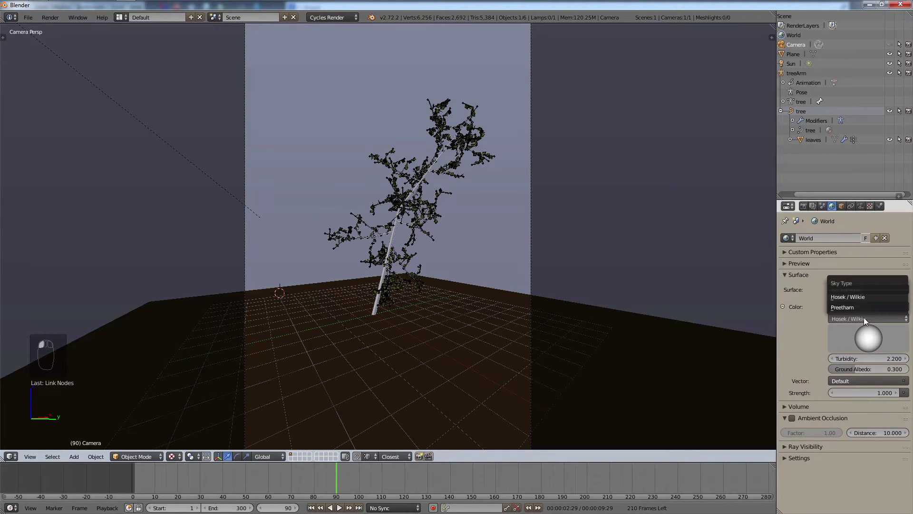
pyautogui.click(865, 326)
pyautogui.click(868, 318)
pyautogui.click(864, 307)
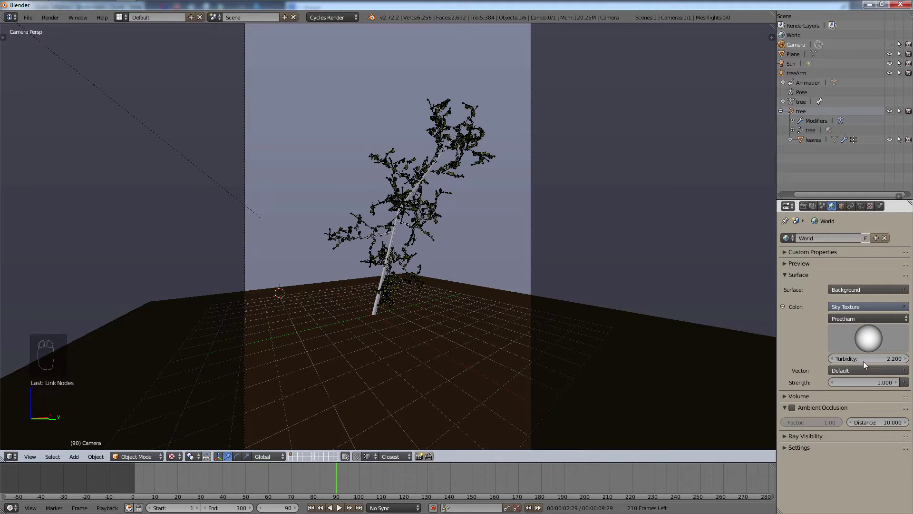
# Assign an Environment Texture to the World background color and load the first xfeld_p_fullres field image from the module 1 textures folder.
pyautogui.click(905, 307)
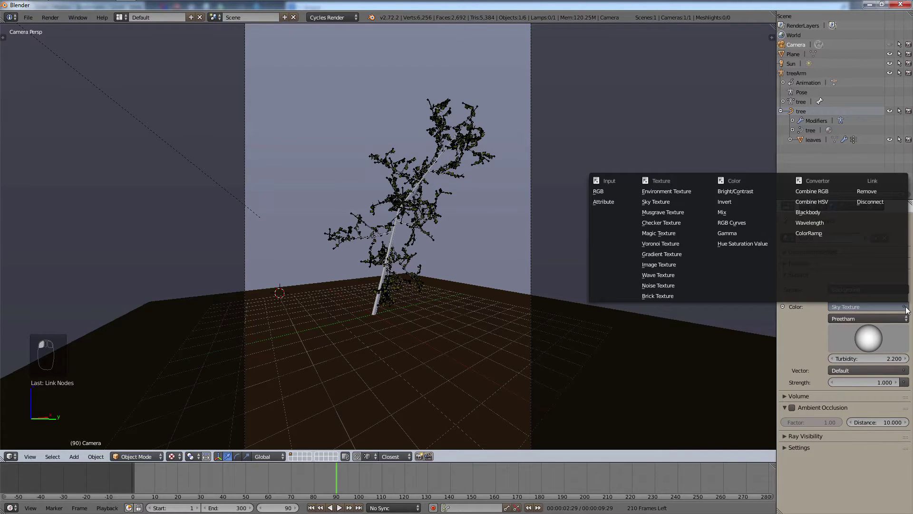
pyautogui.click(678, 192)
pyautogui.click(876, 318)
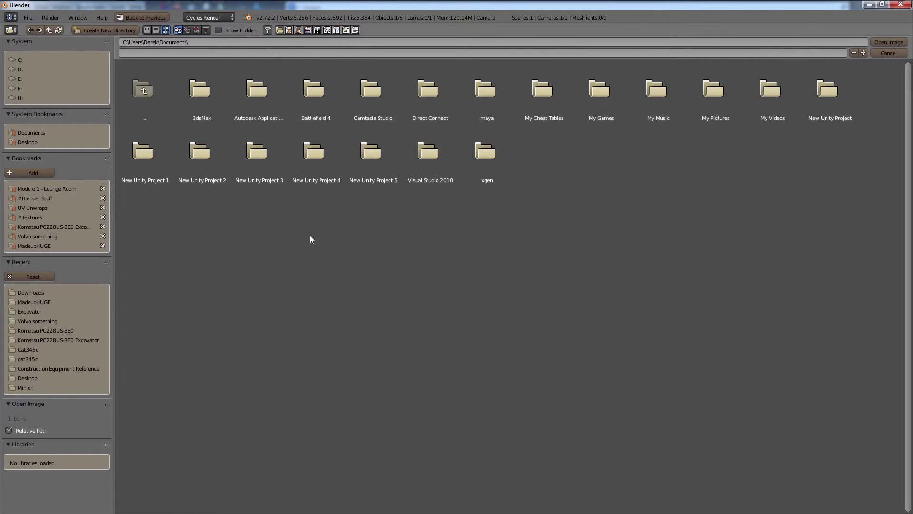
pyautogui.click(41, 190)
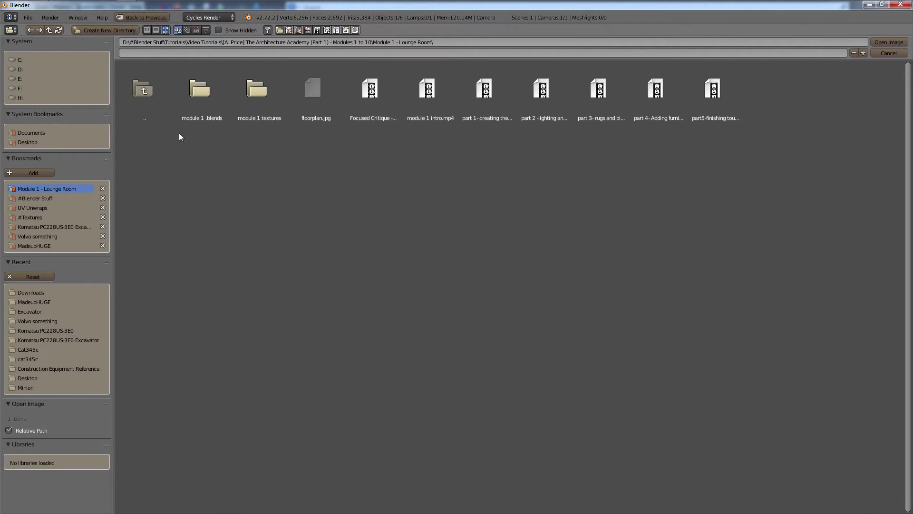
pyautogui.click(262, 94)
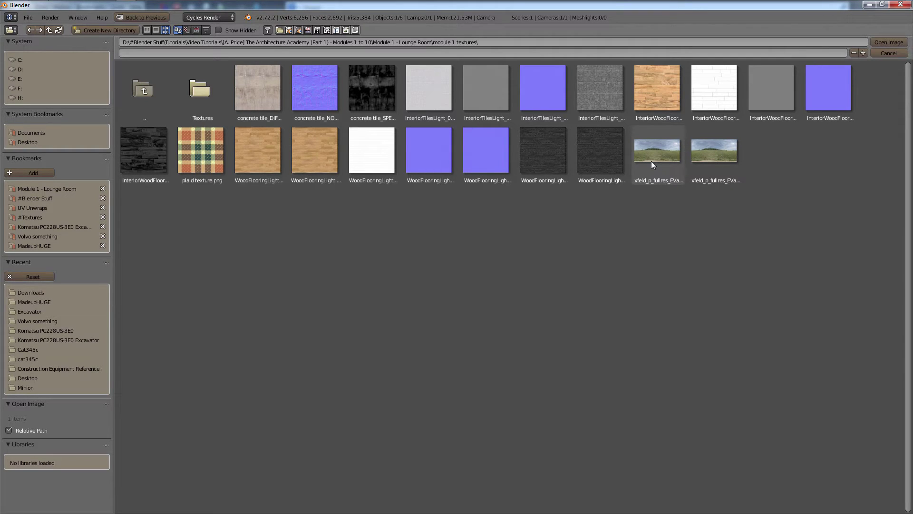
pyautogui.doubleClick(652, 162)
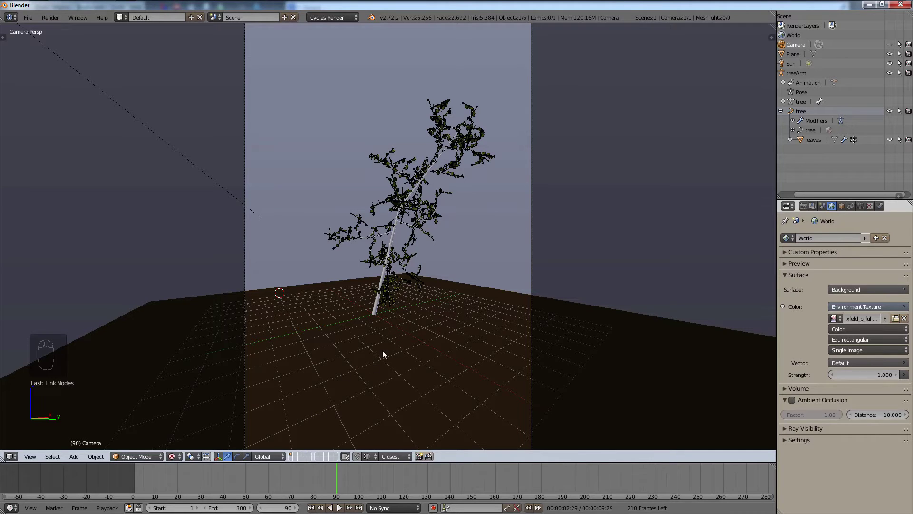
# Delete the ground plane and test render frame 90 against the environment image, stopping the render early.
pyautogui.rightClick(313, 357)
pyautogui.press('x')
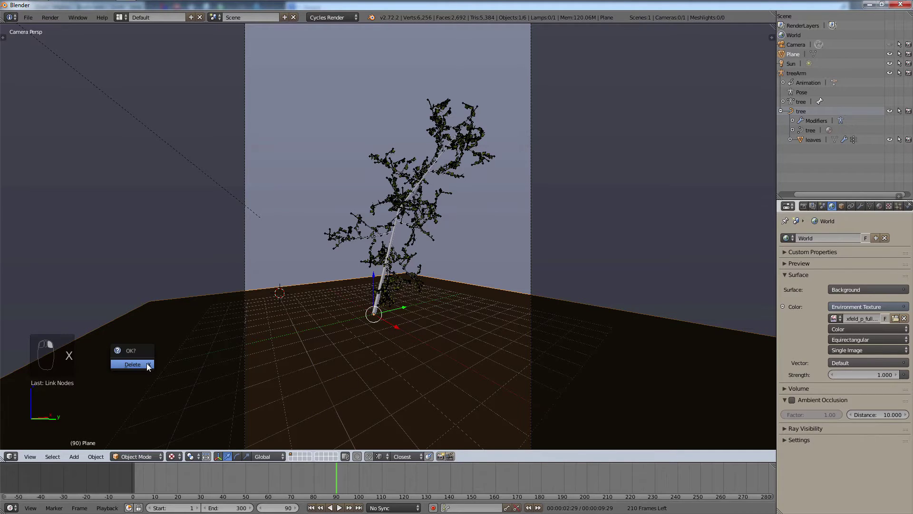
pyautogui.click(147, 363)
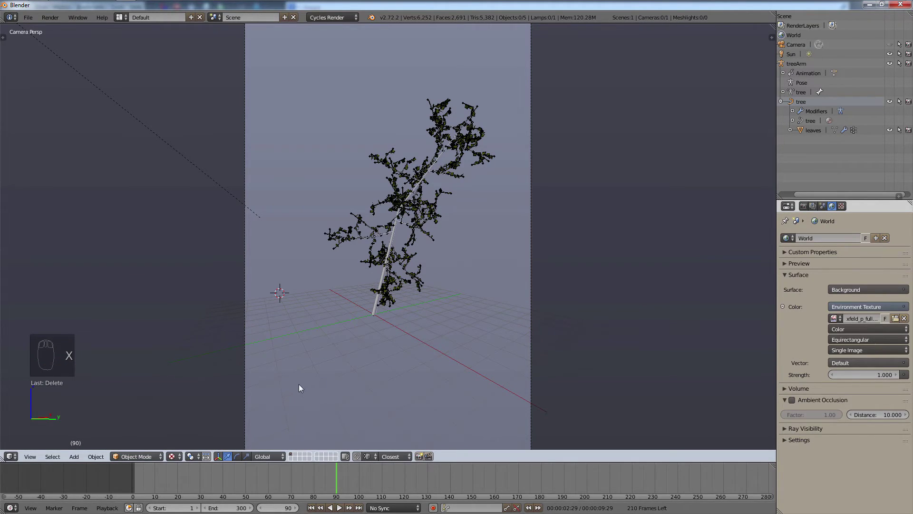
pyautogui.press('F12')
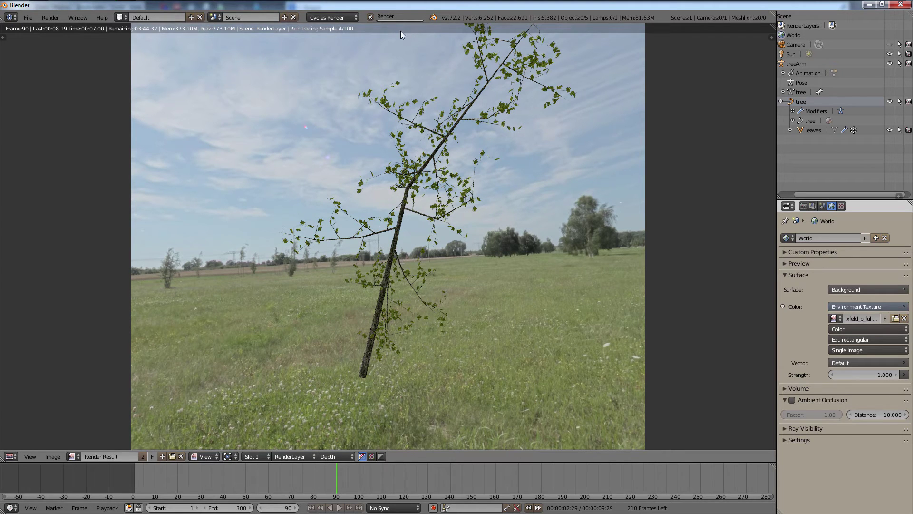
pyautogui.click(371, 18)
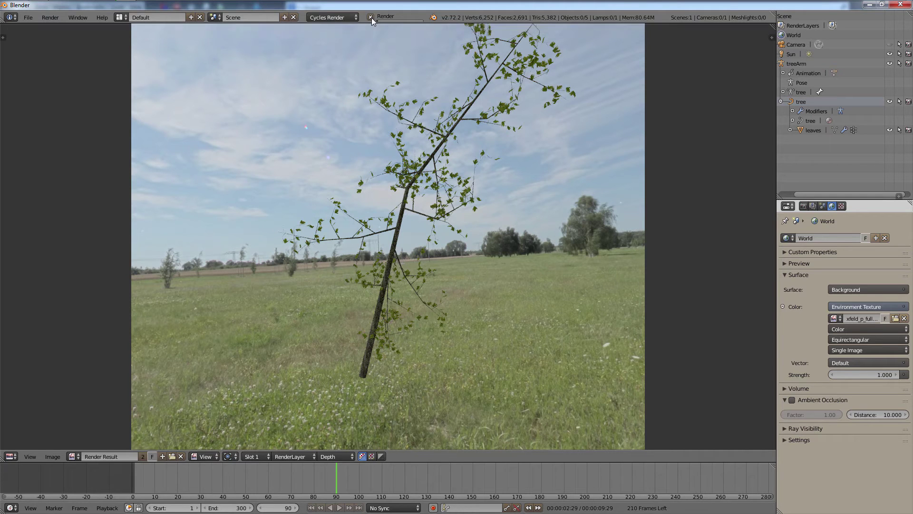
# Delete the Sun lamp, test render frame 90 again and return to the camera view.
pyautogui.rightClick(787, 54)
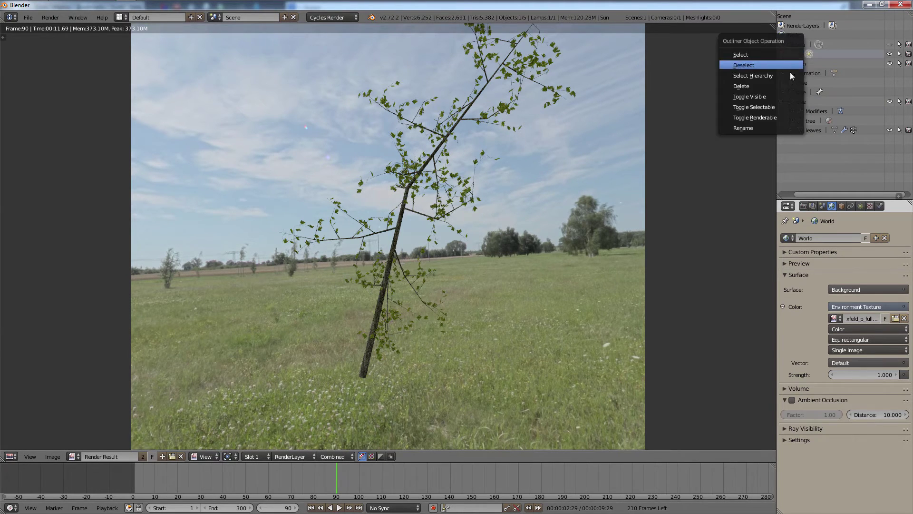
pyautogui.click(787, 85)
pyautogui.press('F12')
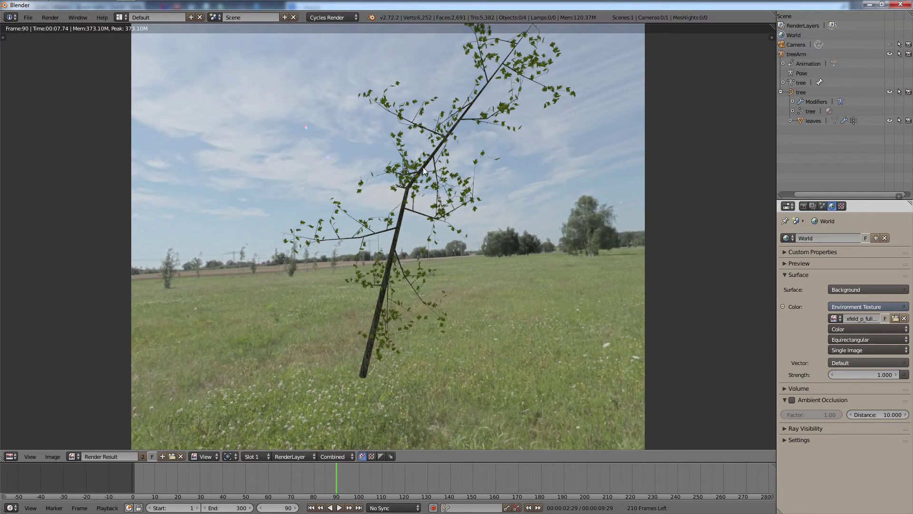
pyautogui.press('F11')
pyautogui.press('F11')
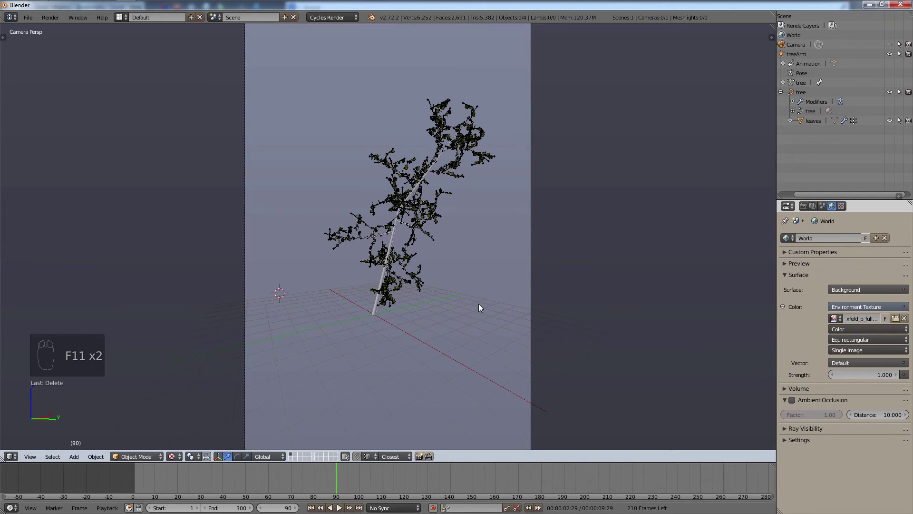